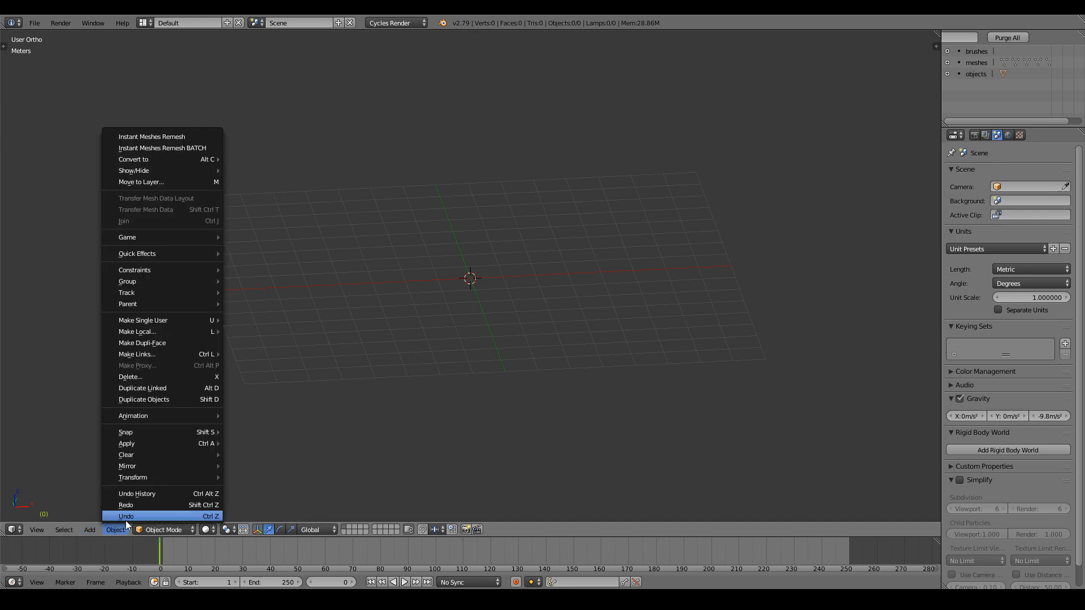
Add a cube and scale it along Y into a thin slab.
mouse_move(94, 516)
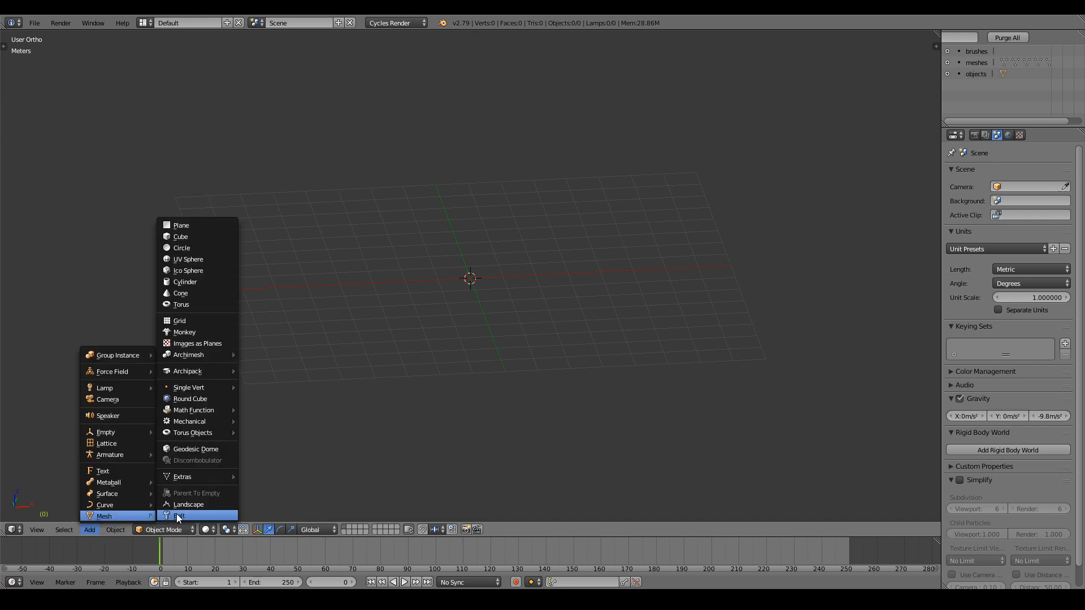
left_click(186, 239)
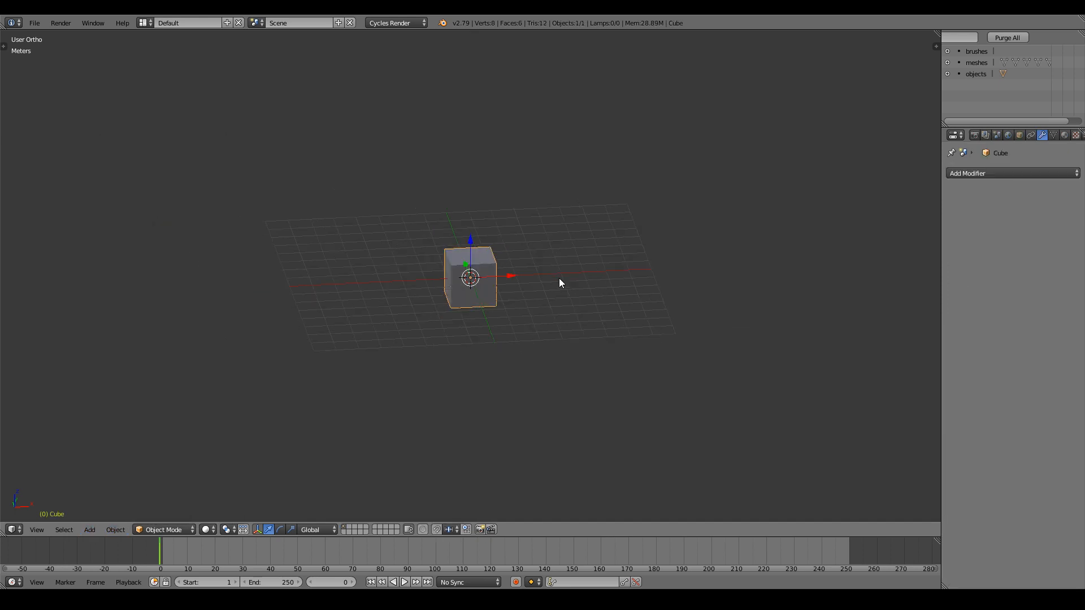
key("KP_1")
middle_click_drag(559, 279, 557, 345)
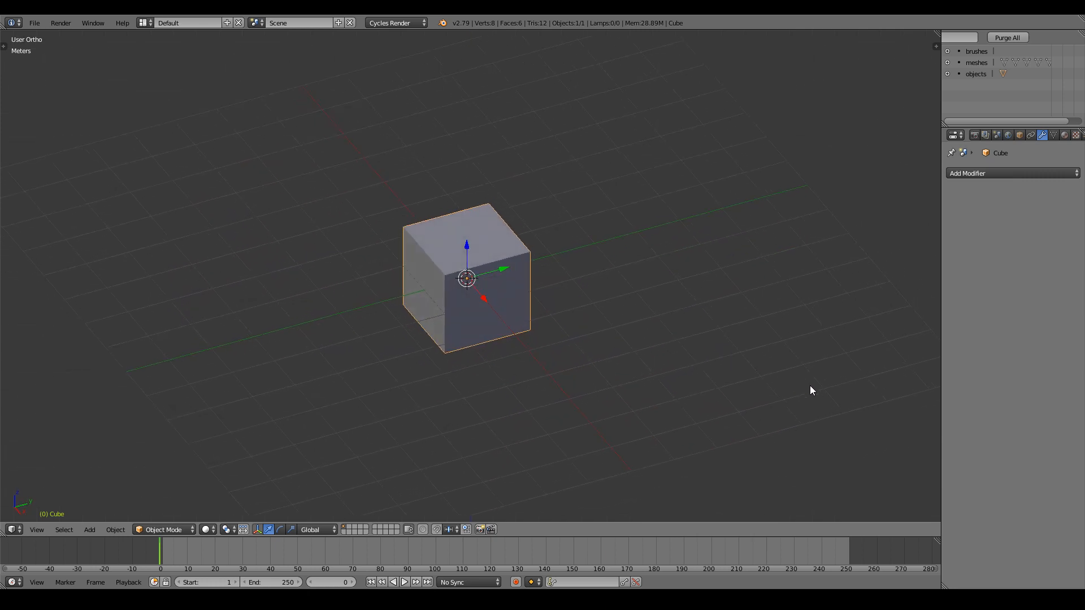
key("s")
key("x")
right_click(614, 290)
key("s")
key("y")
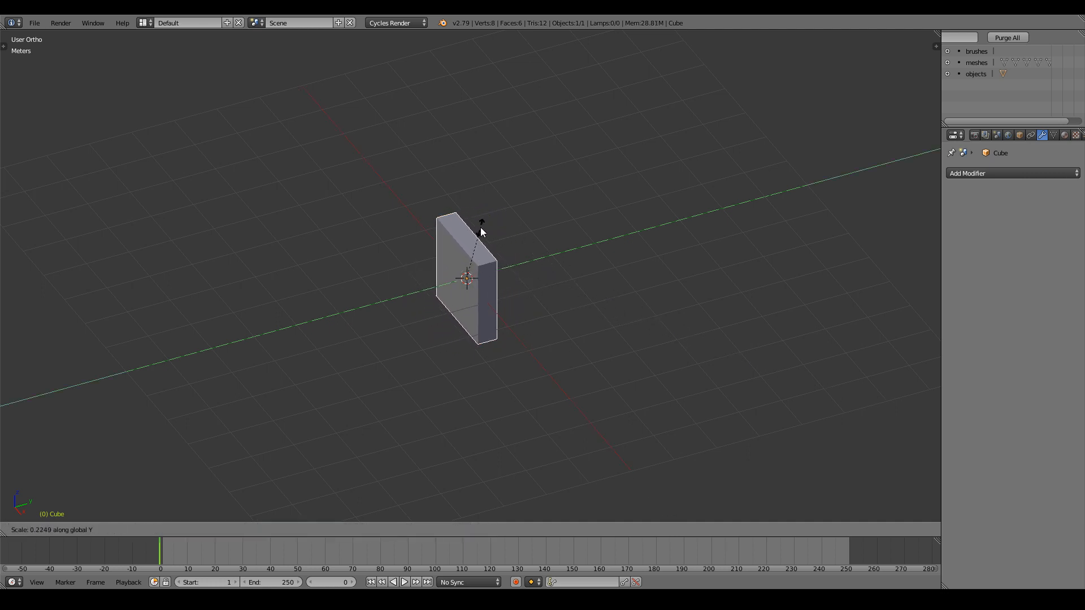
left_click(476, 242)
key("KP_1")
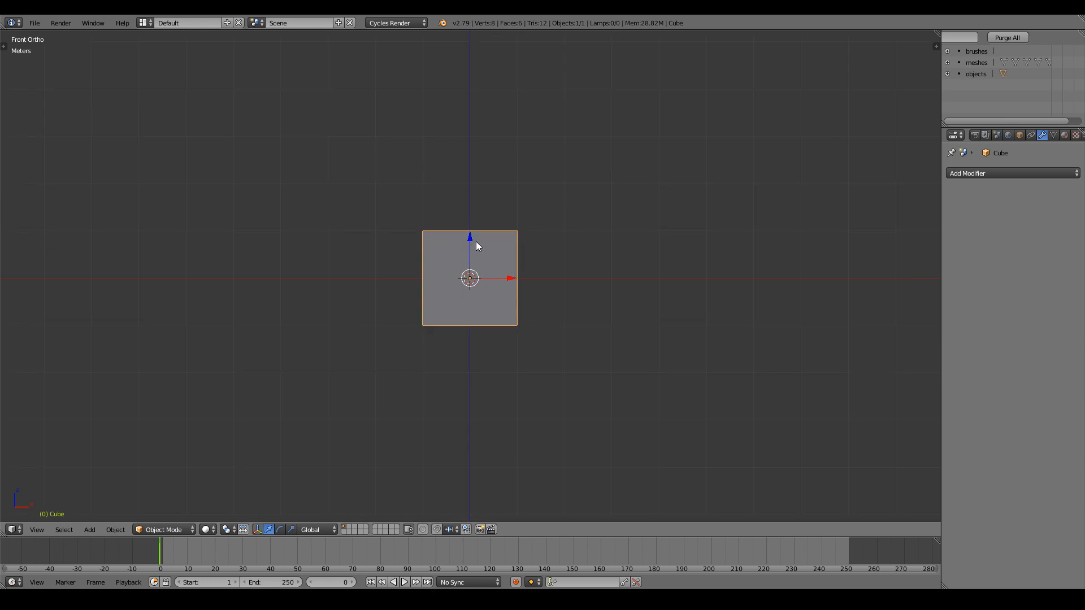
Flatten the slab along Z, stretch it along X, then thin it further along Y into a plank.
key("s")
key("z")
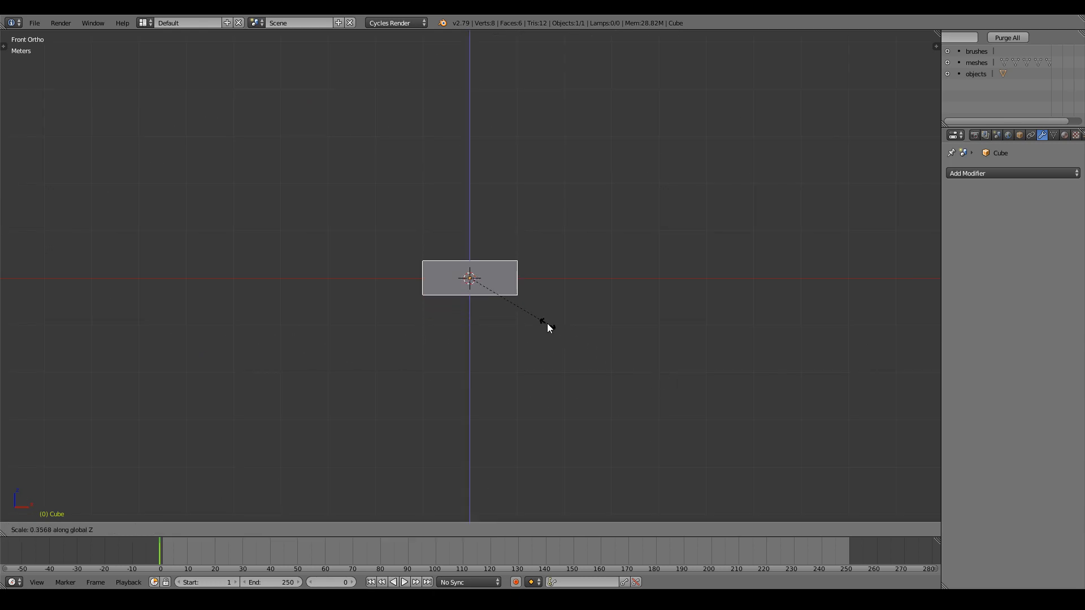
left_click(547, 325)
key("s")
key("x")
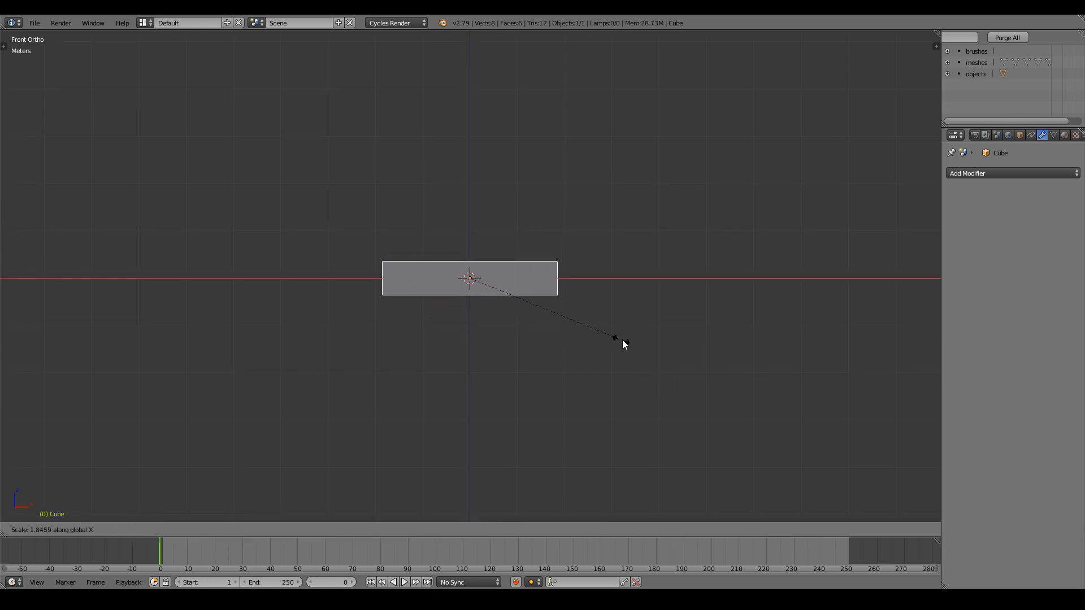
left_click(638, 344)
middle_click_drag(655, 315, 634, 361)
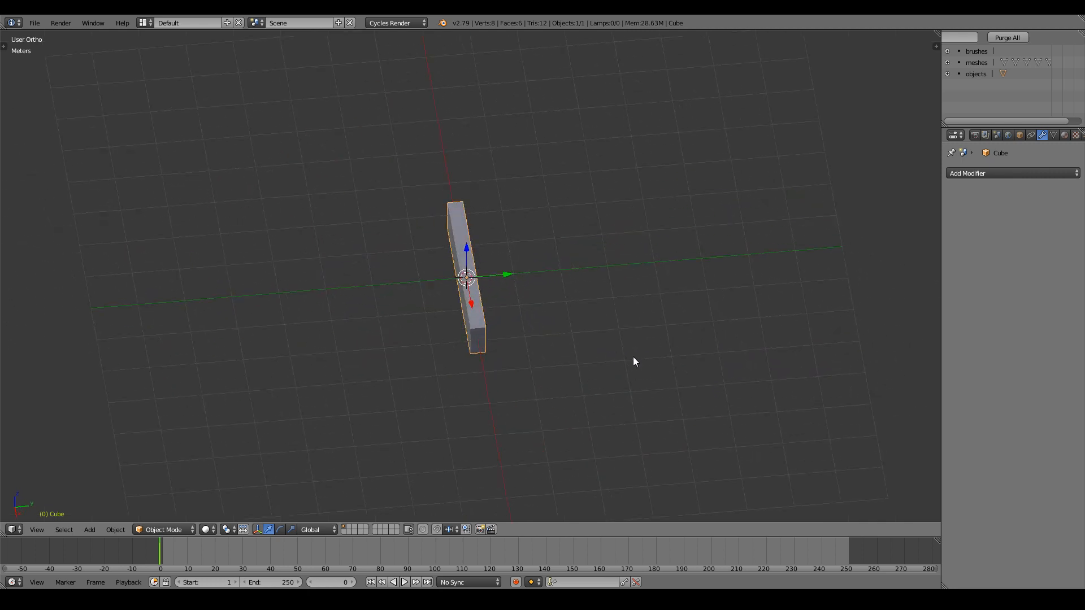
key("s")
key("y")
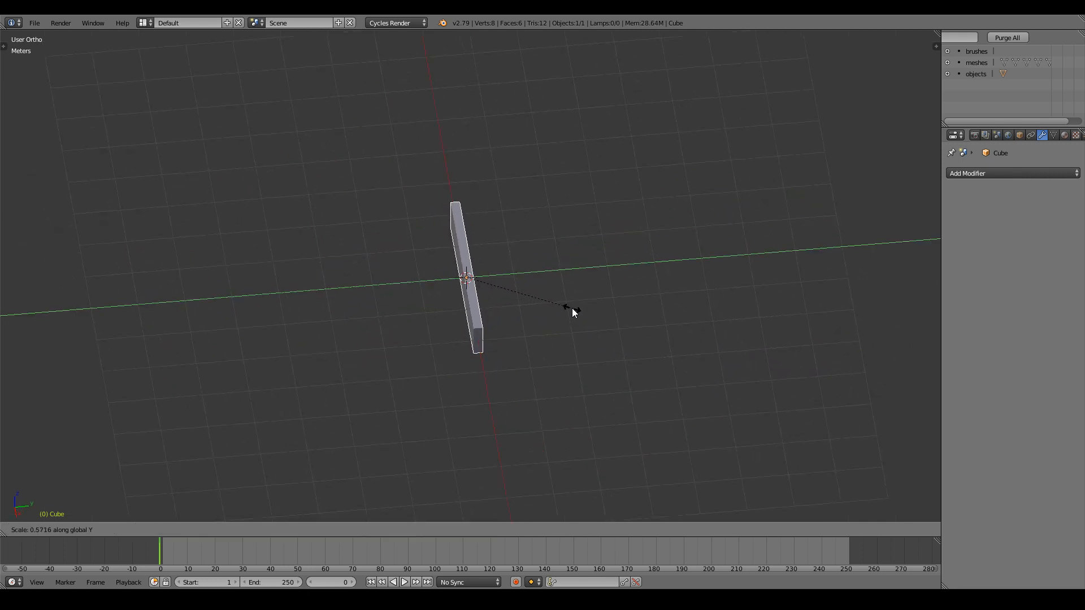
left_click(567, 303)
middle_click_drag(567, 303, 585, 362)
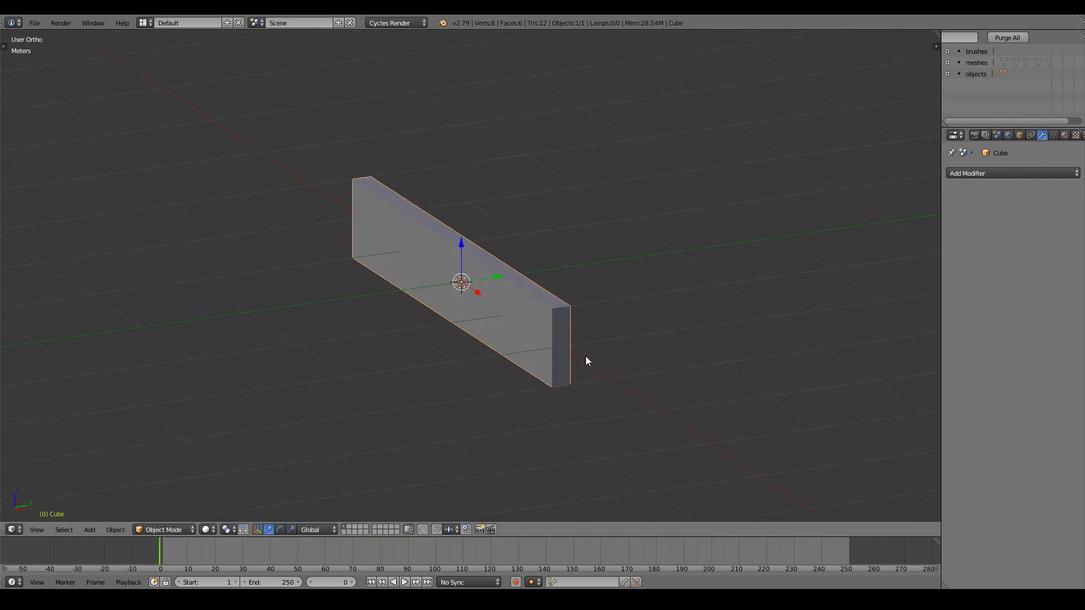
mouse_move(698, 365)
middle_mouse_down()
mouse_move(638, 340)
mouse_move(642, 407)
mouse_move(610, 348)
middle_mouse_up()
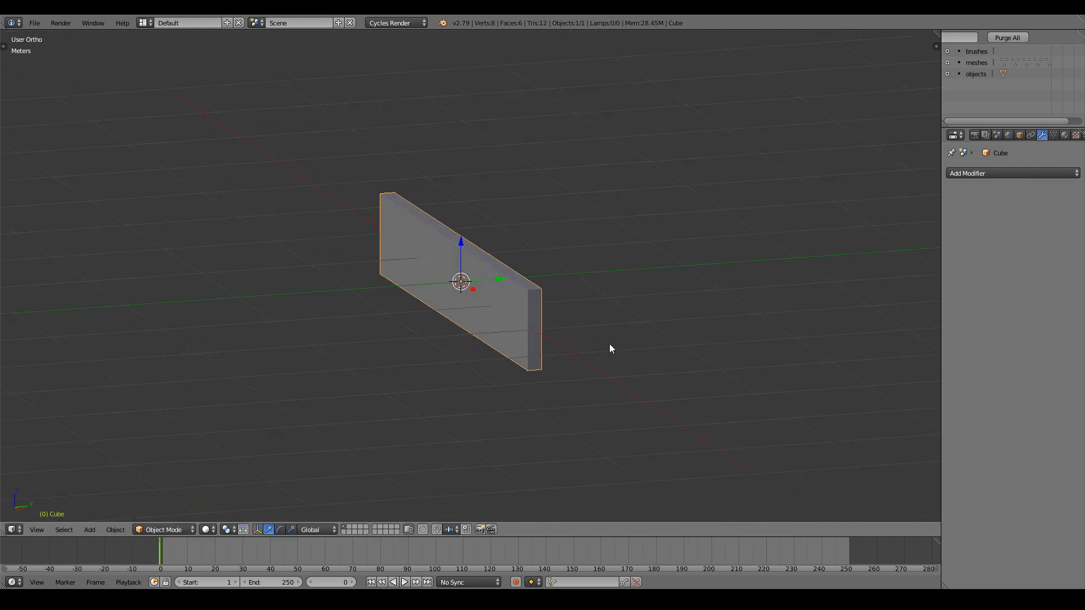
Deselect all of the plank's mesh in Edit Mode, then bring up the Apply transform menu.
key("Tab")
key("a")
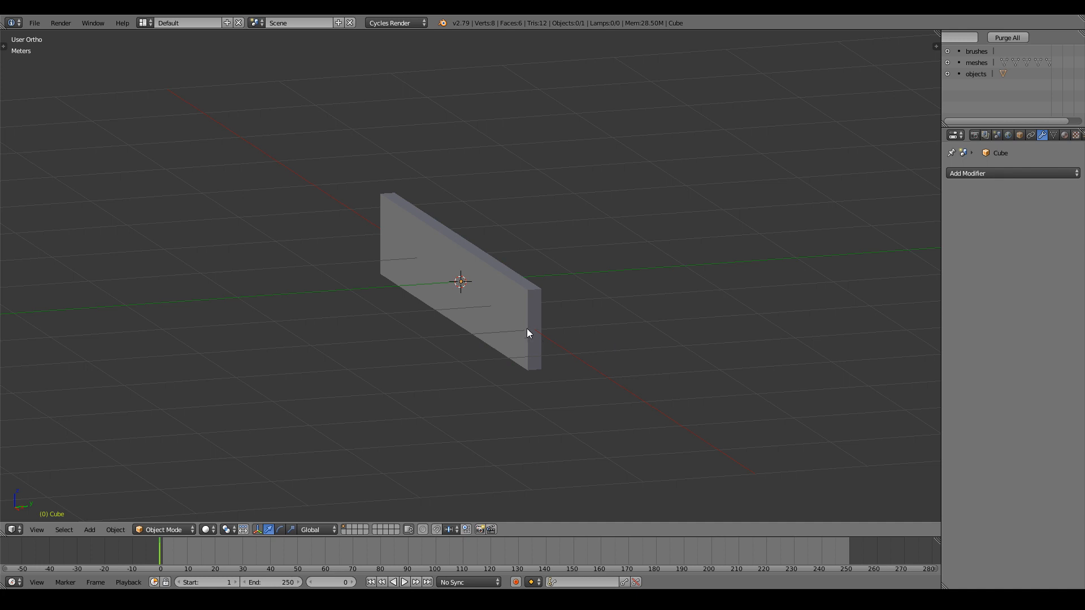
key("Tab")
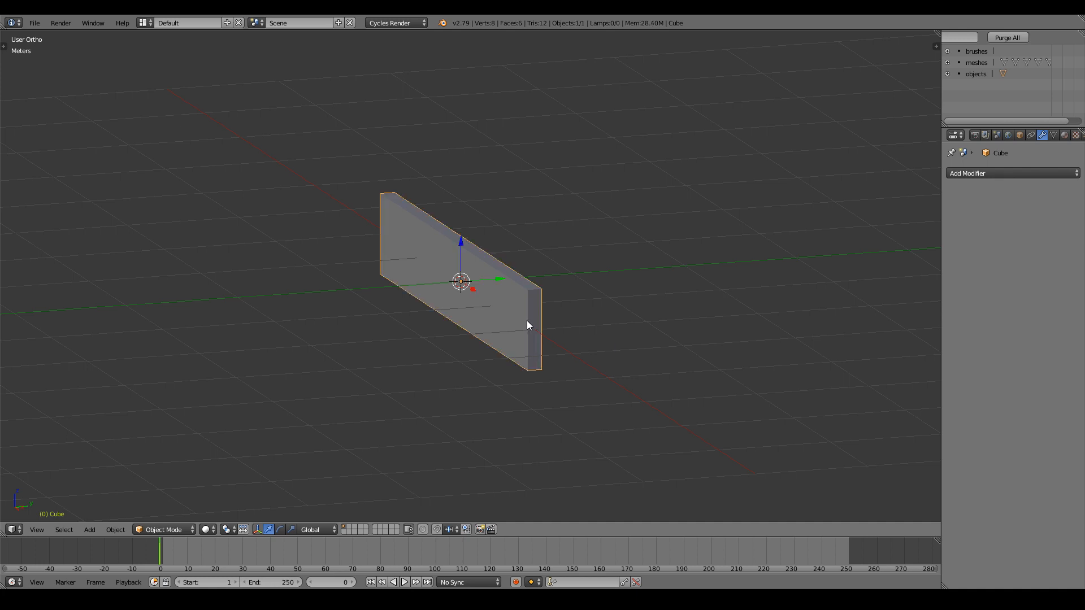
key("ctrl+a")
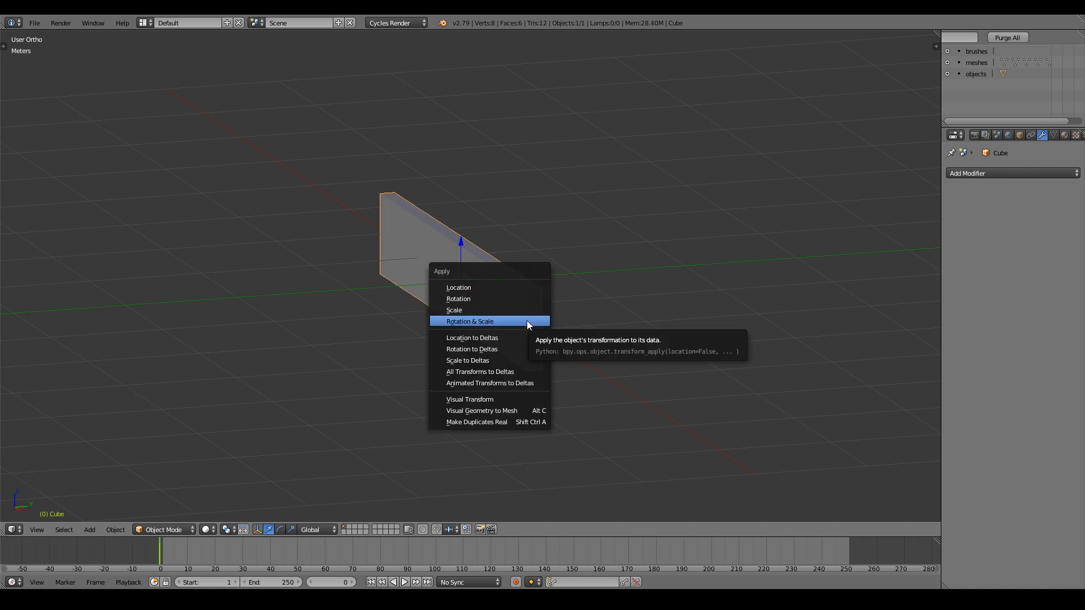
Apply the plank's rotation and scale, and split the 3D view into two areas.
left_click(527, 320)
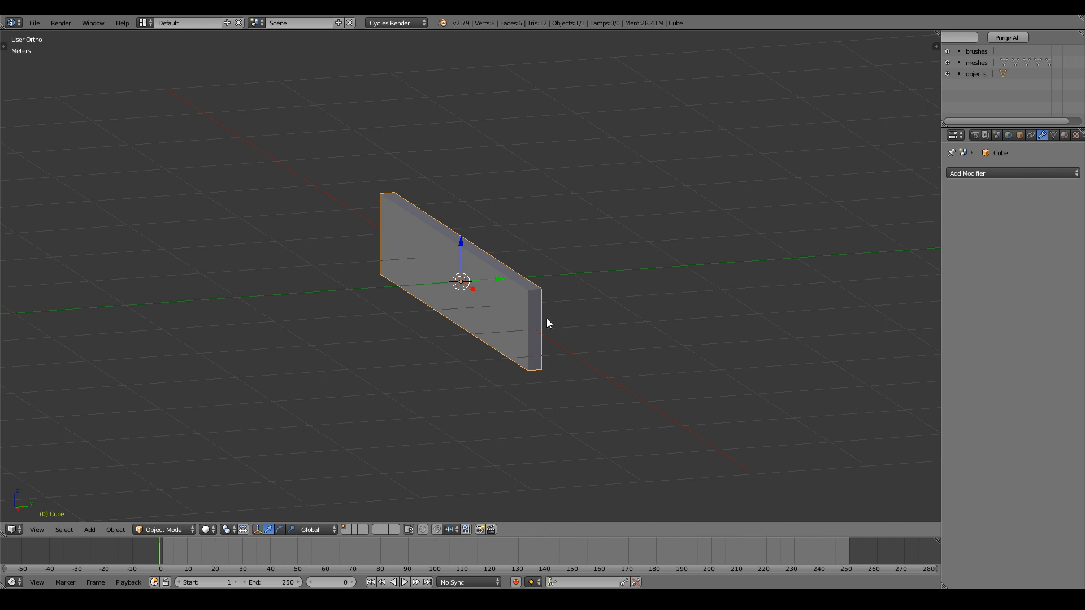
middle_click_drag(547, 318, 684, 374)
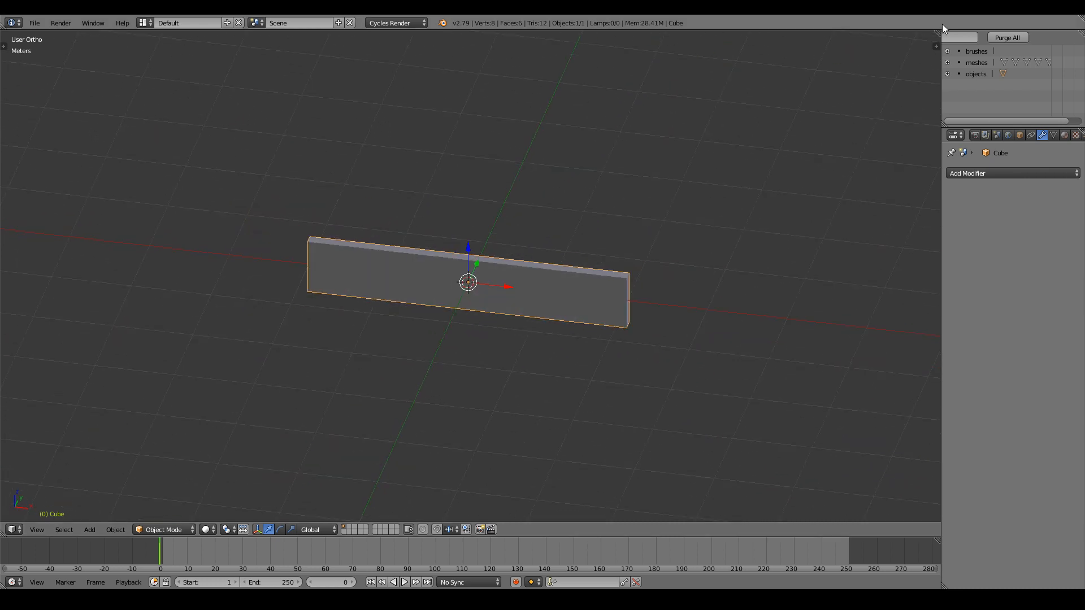
left_click_drag(937, 32, 548, 38)
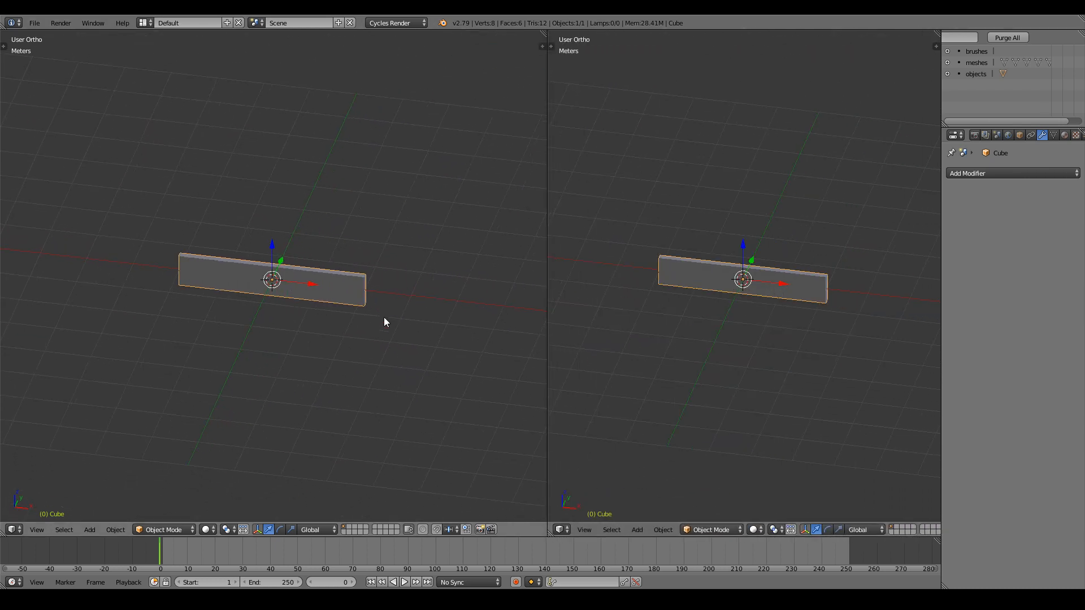
scroll(396, 315, "up", 4)
middle_click_drag(412, 313, 345, 271)
Turn the second area into a UV/Image Editor and put the plank in Edit Mode.
left_click(561, 530)
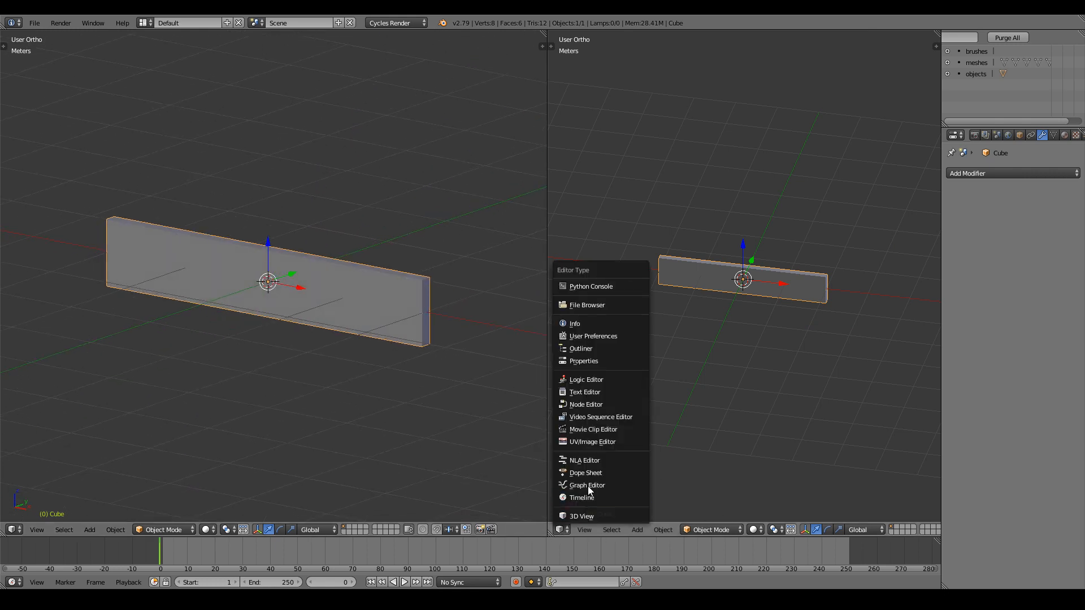
left_click(595, 443)
scroll(731, 378, "up", 3)
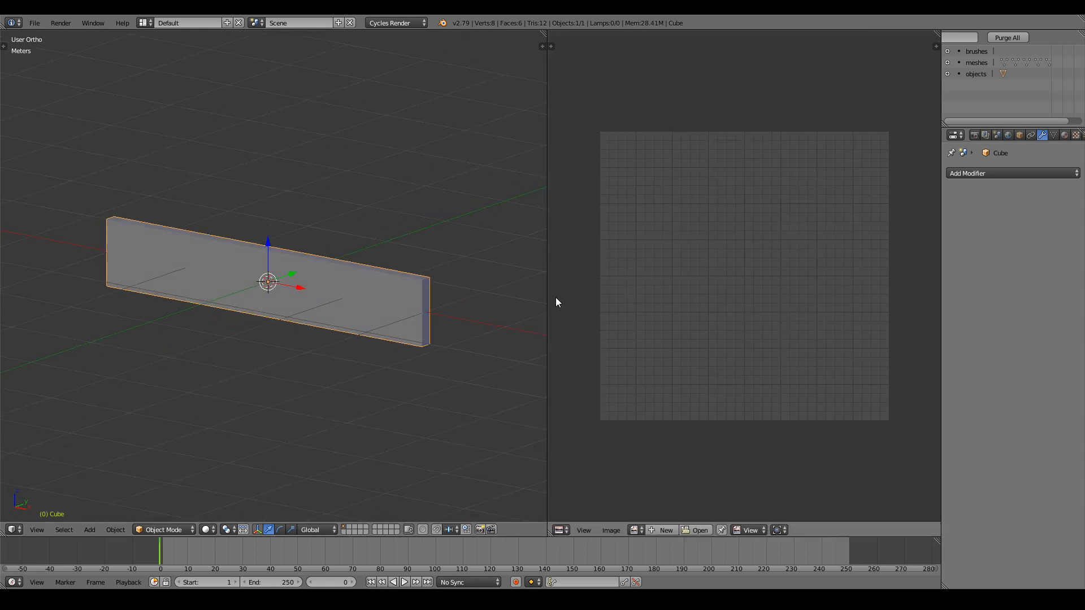
key("Tab")
Select the whole plank mesh, unwrap it, then re-unwrap it with Smart UV Project.
key("a")
key("a")
scroll(453, 310, "up", 2)
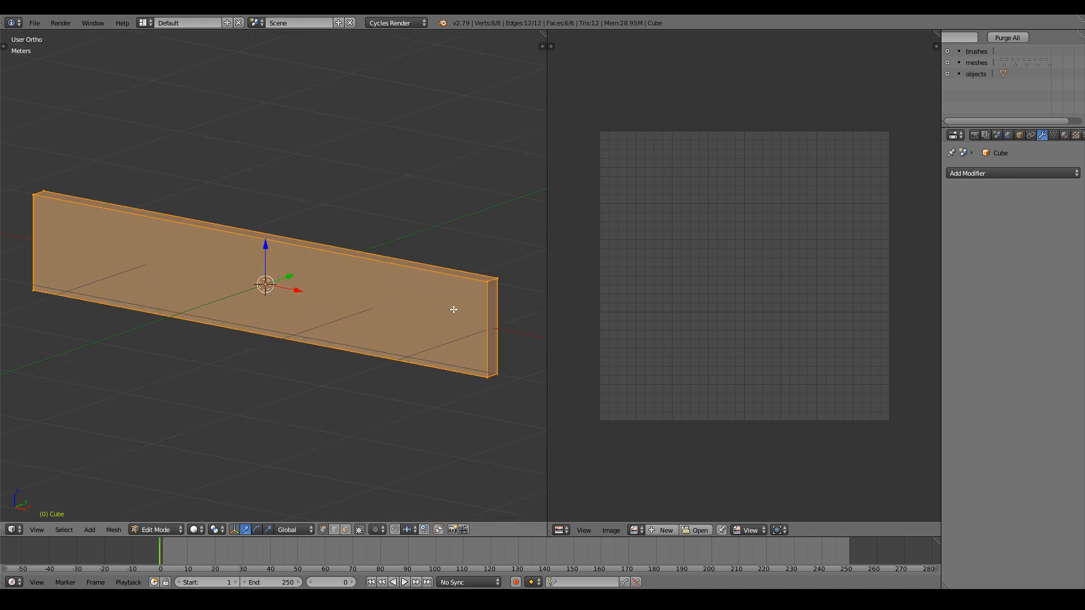
middle_click_drag(453, 310, 424, 297)
key("u")
left_click(425, 296)
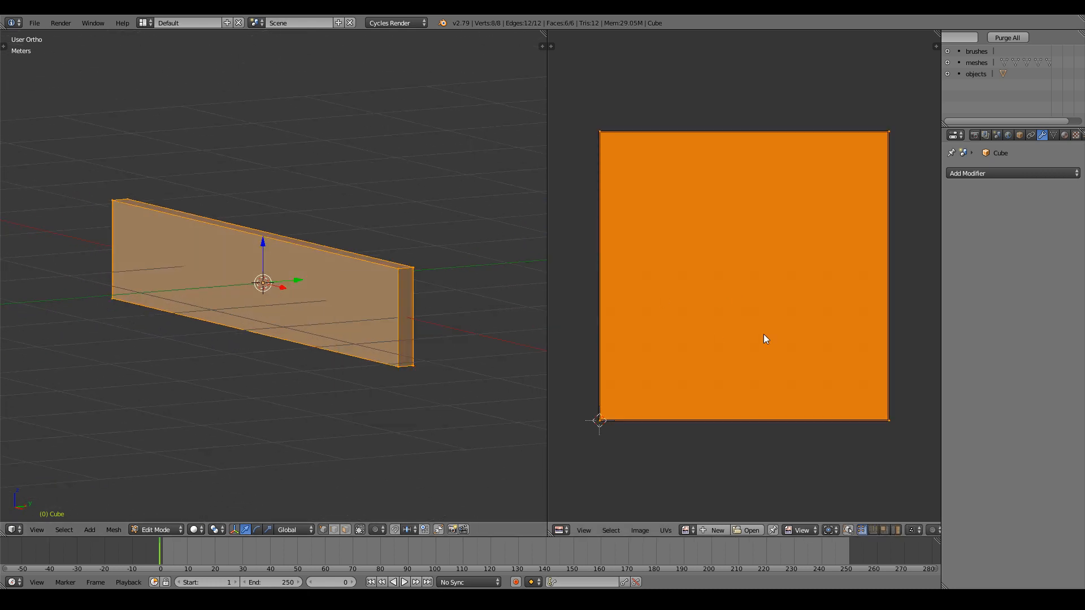
key("u")
left_click(454, 320)
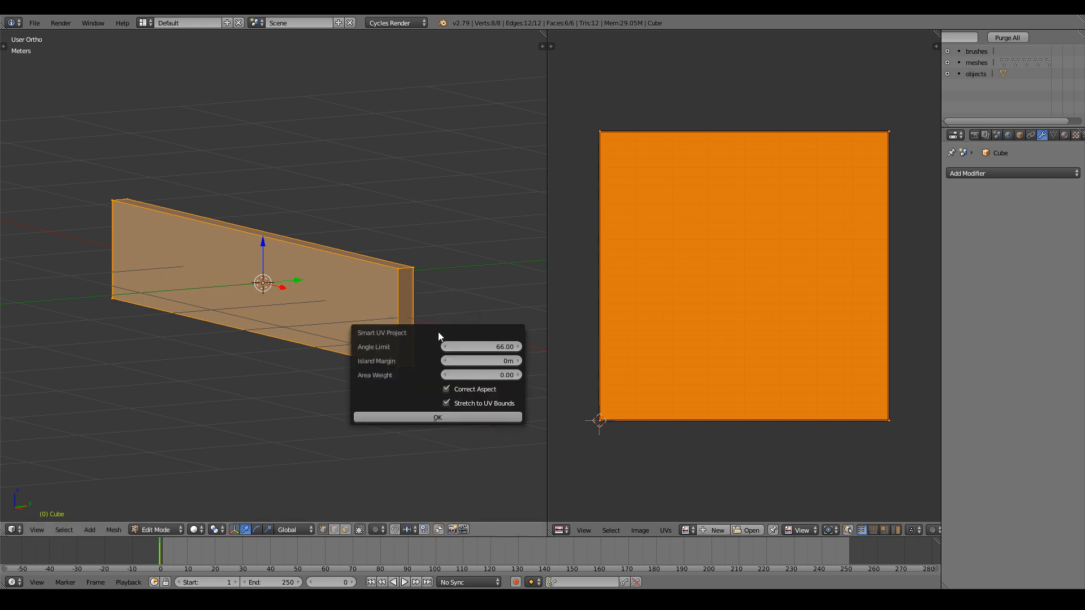
left_click(447, 420)
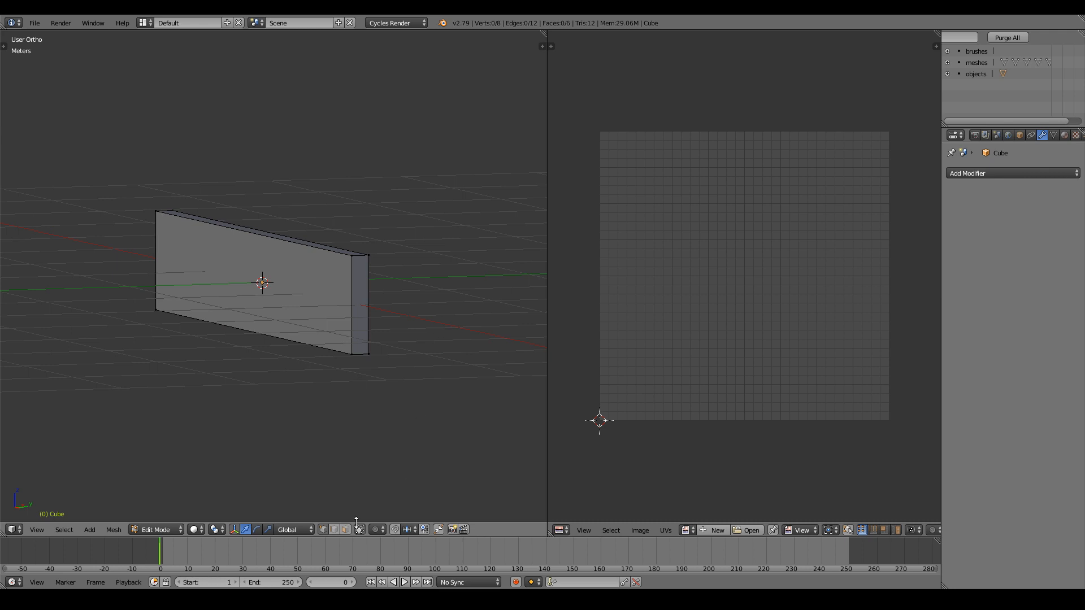
In face select mode, select the plank's end and side faces and mark them as a seam.
left_click(350, 532)
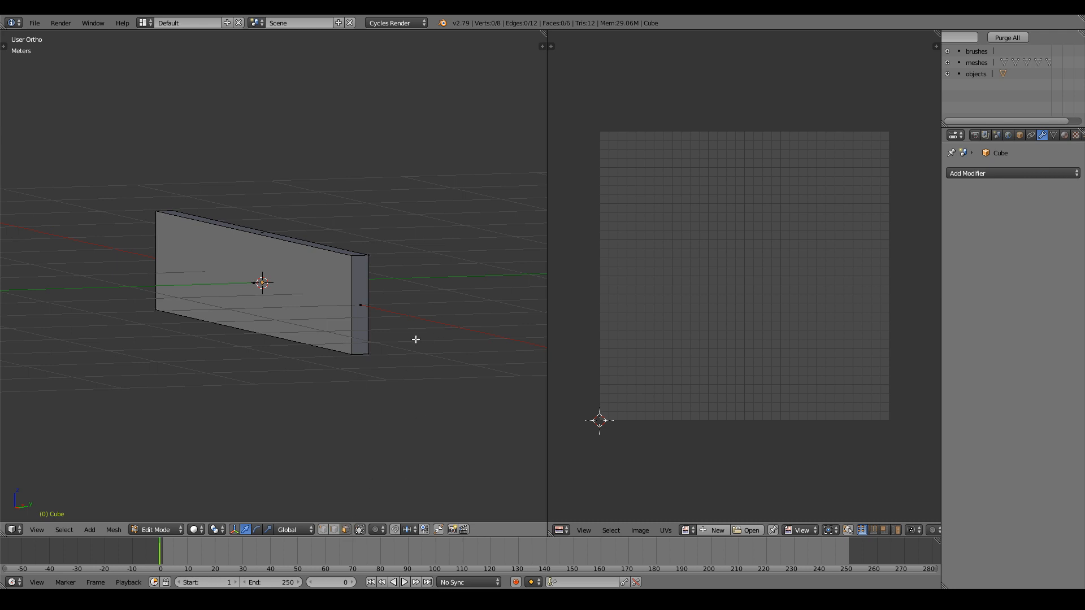
right_click(361, 299)
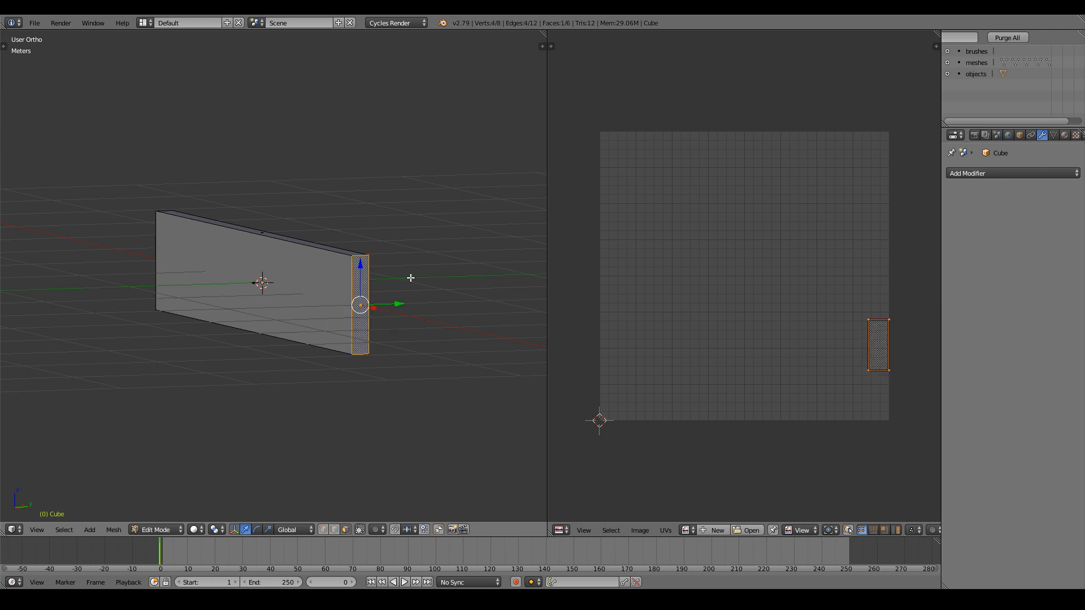
middle_click_drag(302, 283, 341, 304)
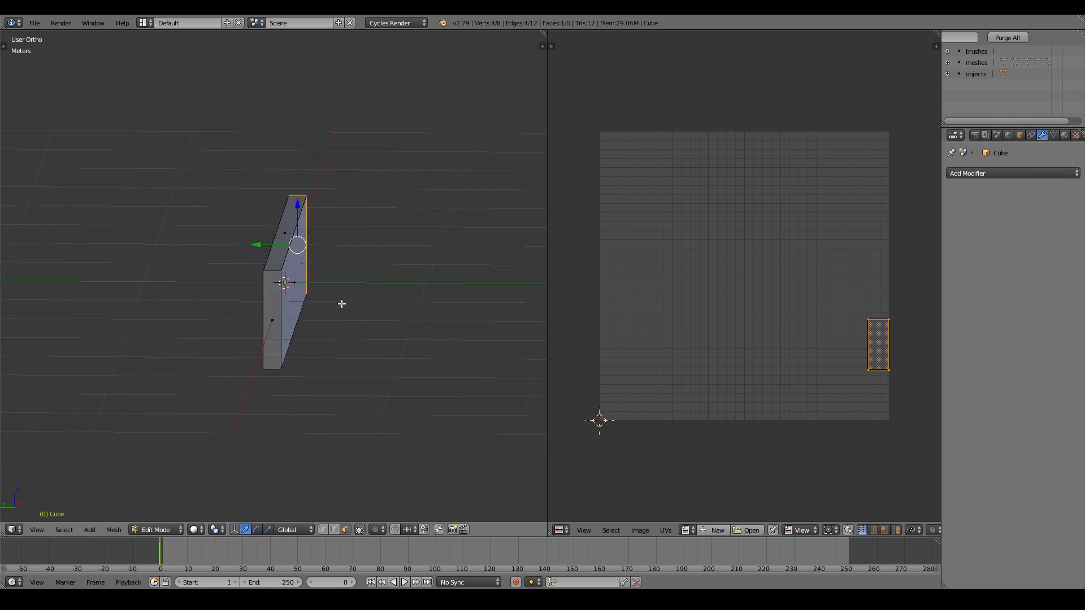
right_click(275, 324, "shift")
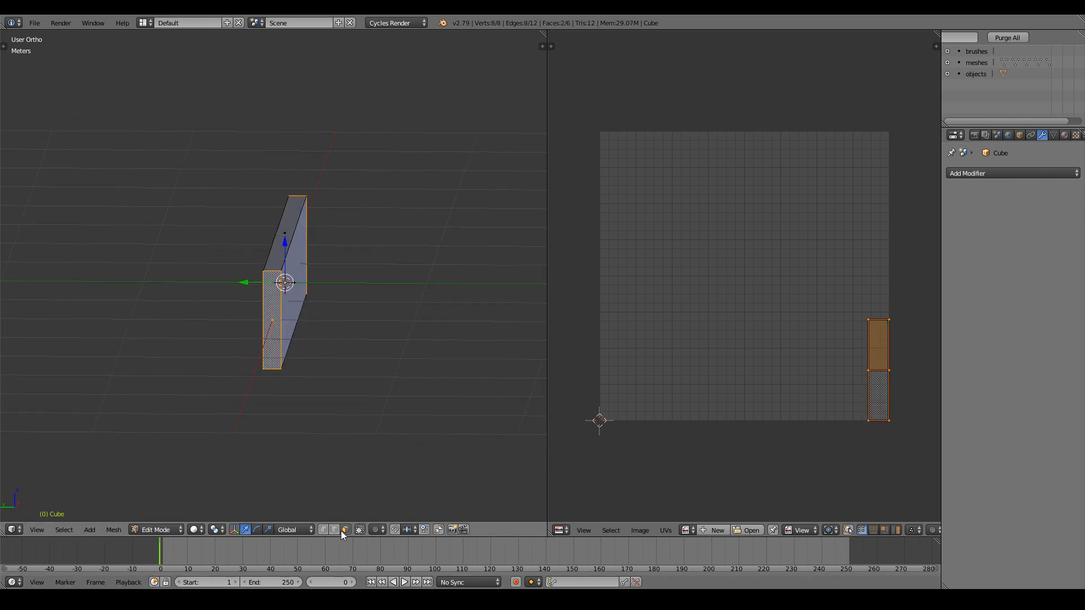
middle_click_drag(303, 332, 378, 323)
key("t")
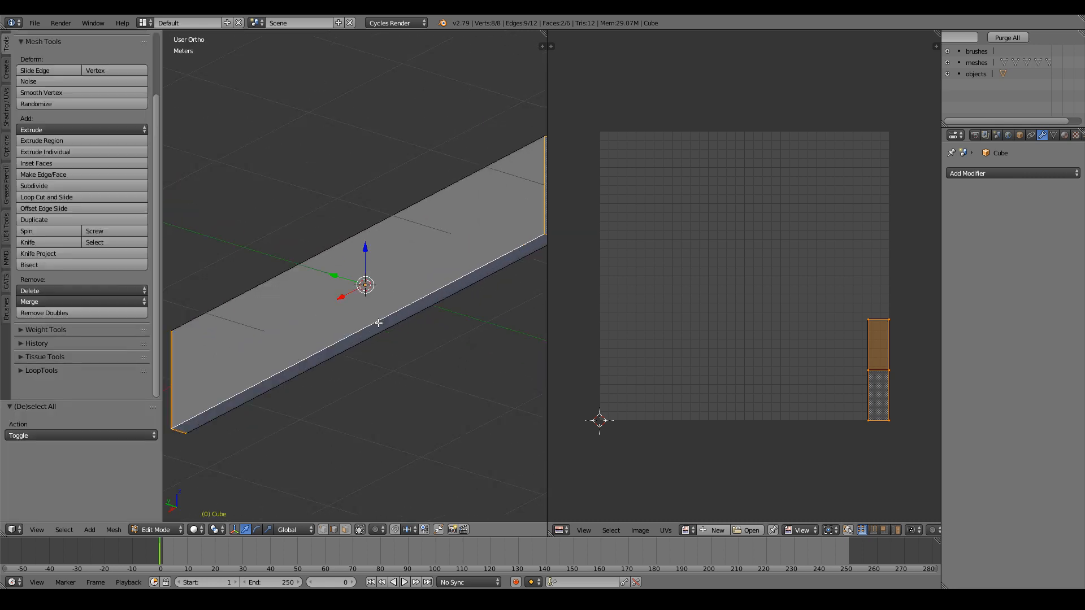
left_click(6, 105)
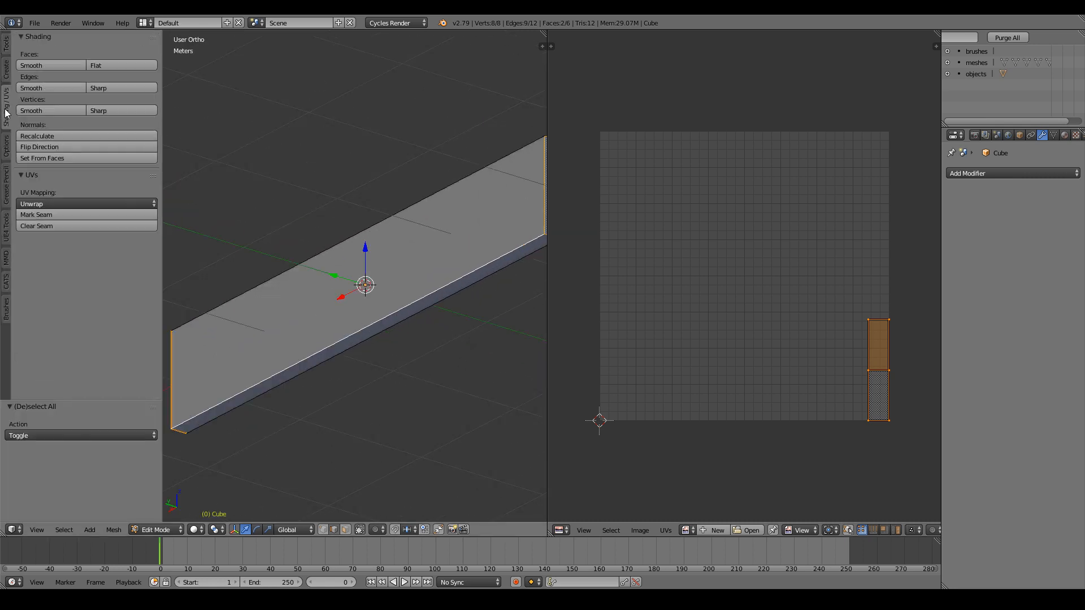
left_click(39, 216)
key("t")
Unwrap the selected faces along the seam, then select all faces and re-unwrap the whole plank.
scroll(438, 273, "down", 3)
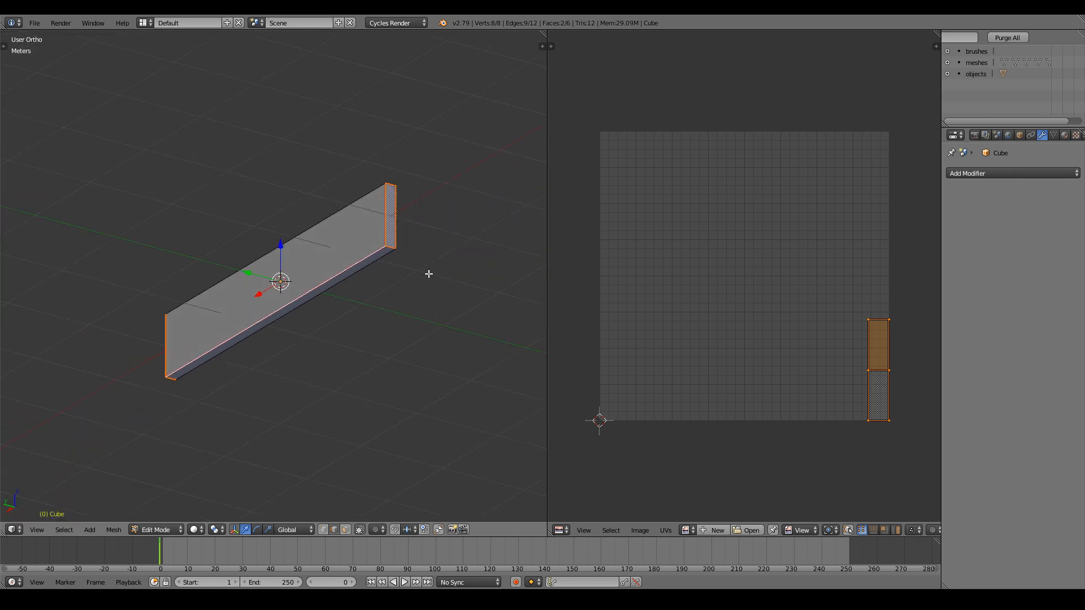
middle_click_drag(428, 271, 416, 281)
key("u")
left_click(390, 270)
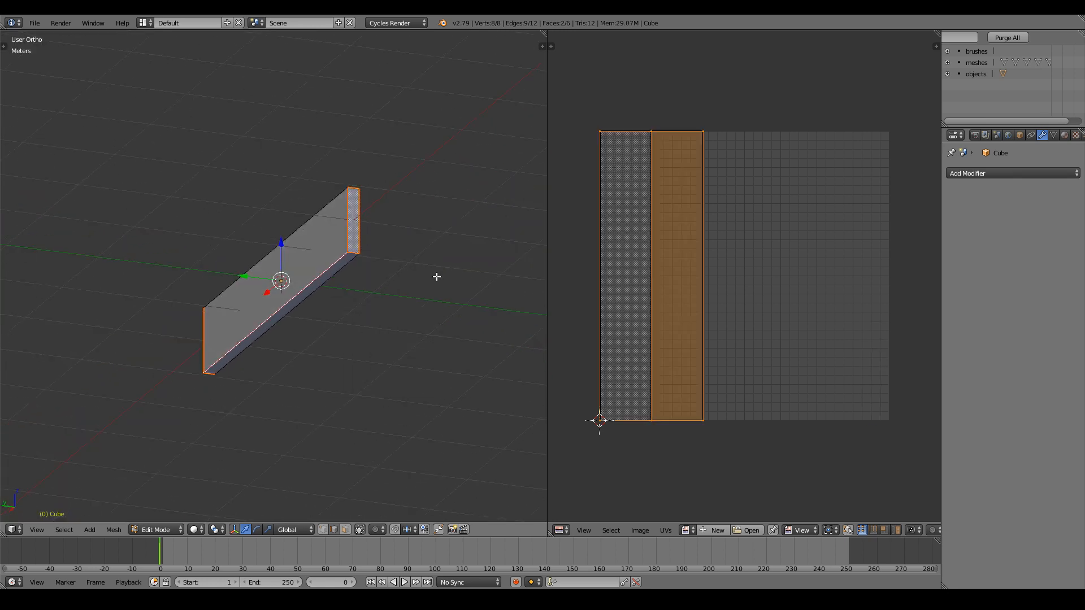
key("a")
key("u")
left_click(358, 292)
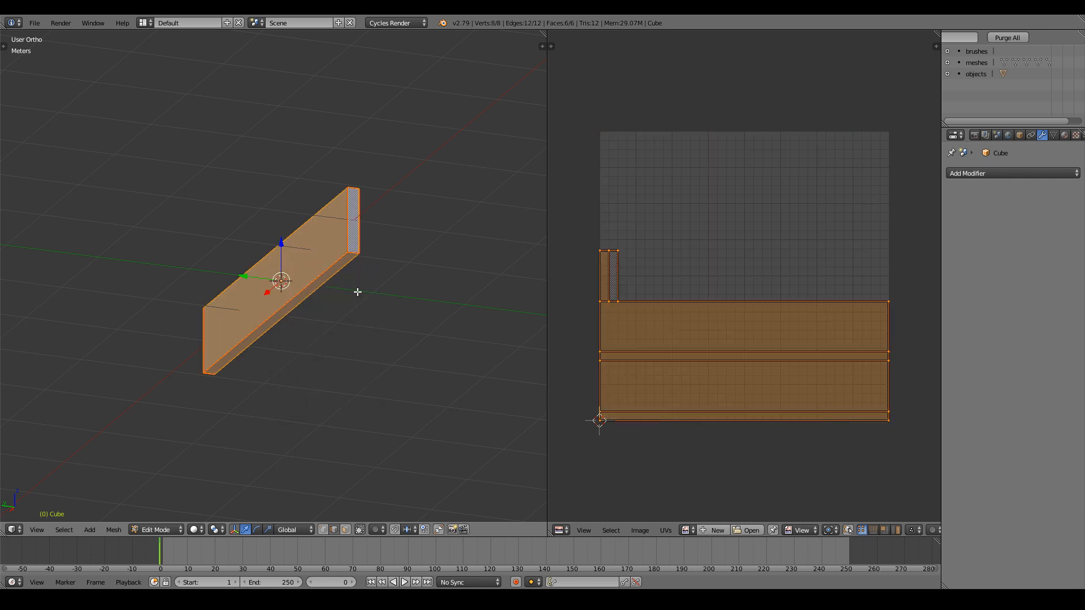
In island select mode, move the two end-grain strips upward, then undo those moves.
scroll(692, 303, "up", 1)
right_click(564, 288)
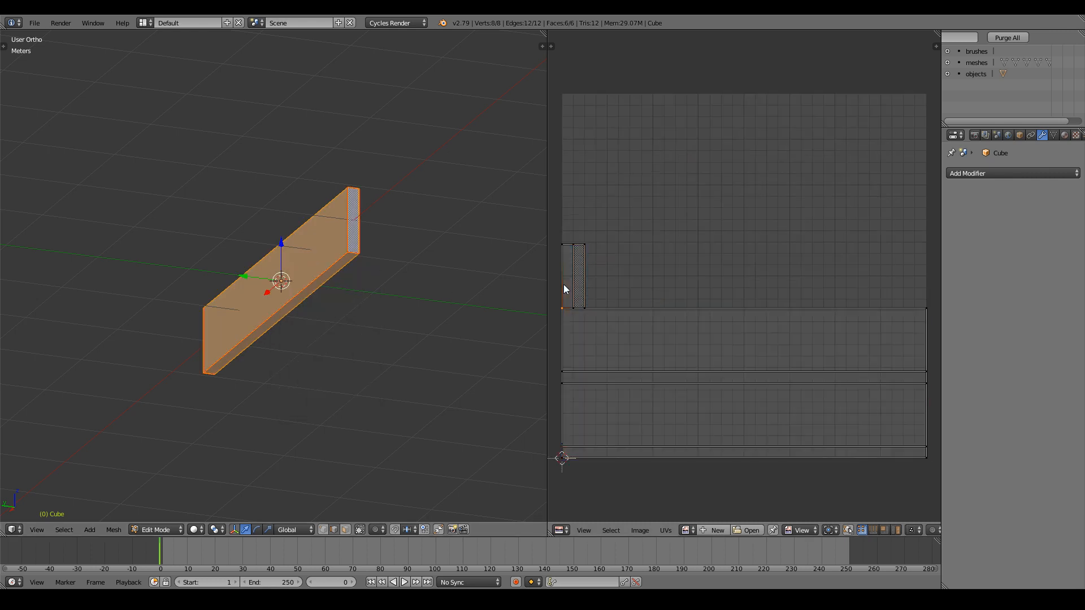
left_click(896, 530)
right_click_drag(585, 278, 668, 199)
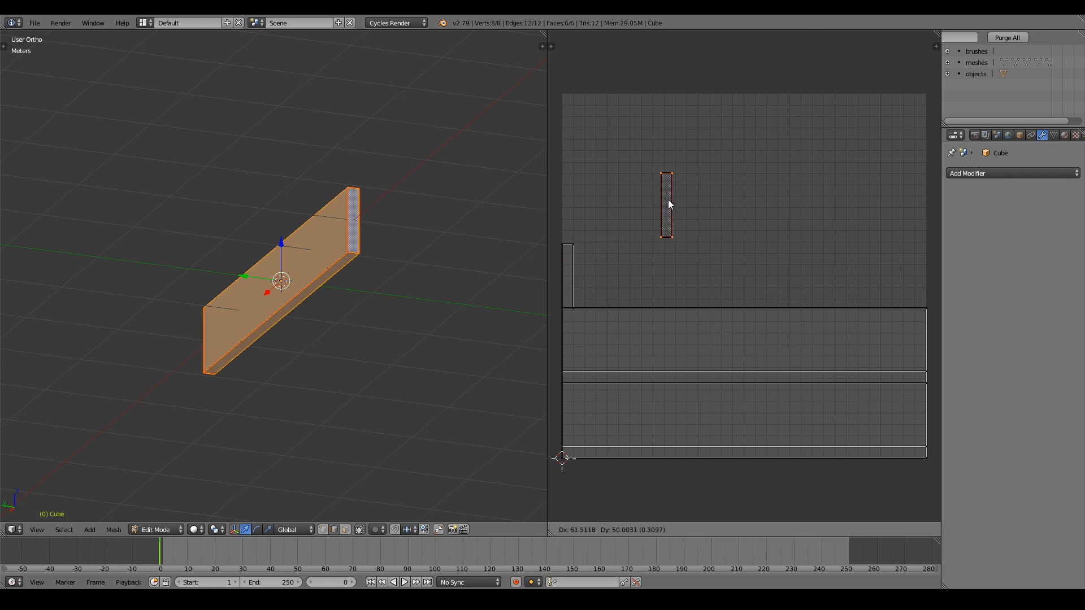
right_click(566, 274)
key("g")
left_click(606, 197)
right_click(748, 334)
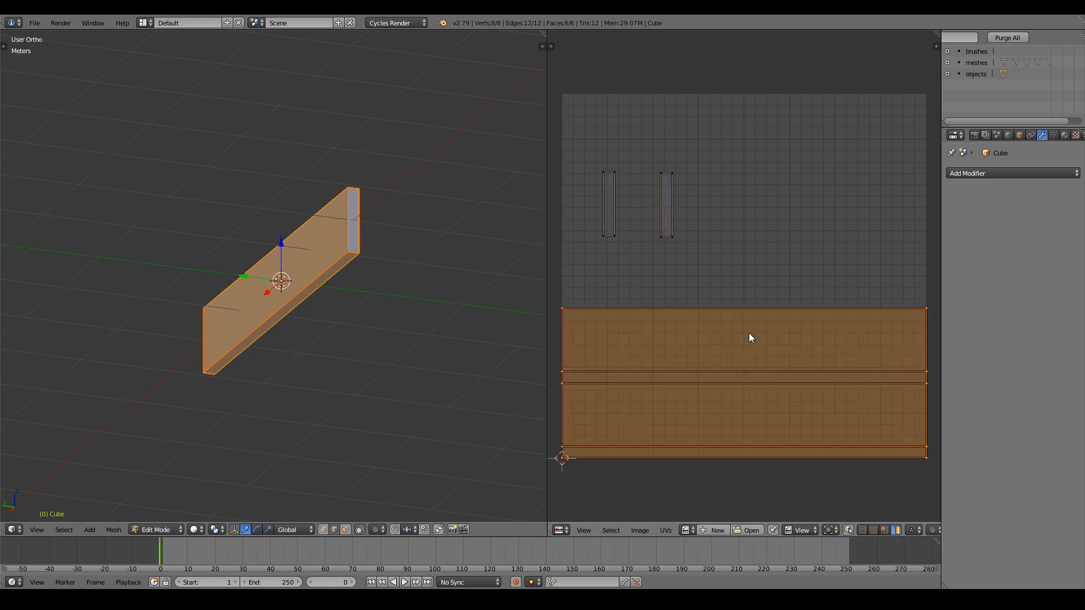
key("g")
right_click(735, 223)
key("ctrl+z")
key("ctrl+z")
key("ctrl+z")
key("ctrl+z")
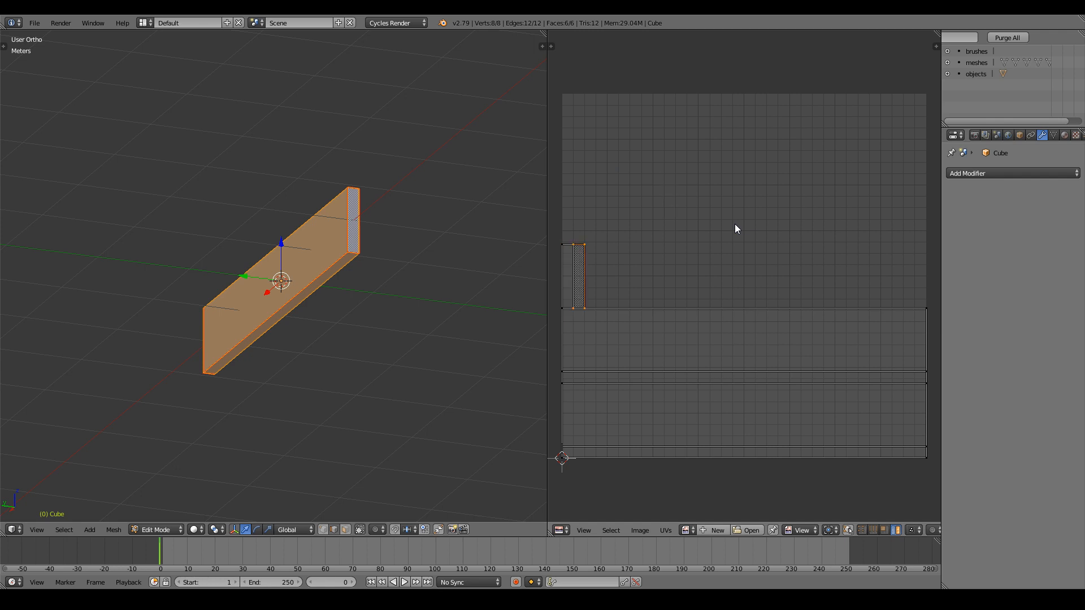
Move both end strips into the empty grid, enlarge them, rotate them 90°, and reposition them.
middle_click_drag(408, 227, 337, 255)
scroll(557, 264, "up", 2)
scroll(645, 266, "down", 3)
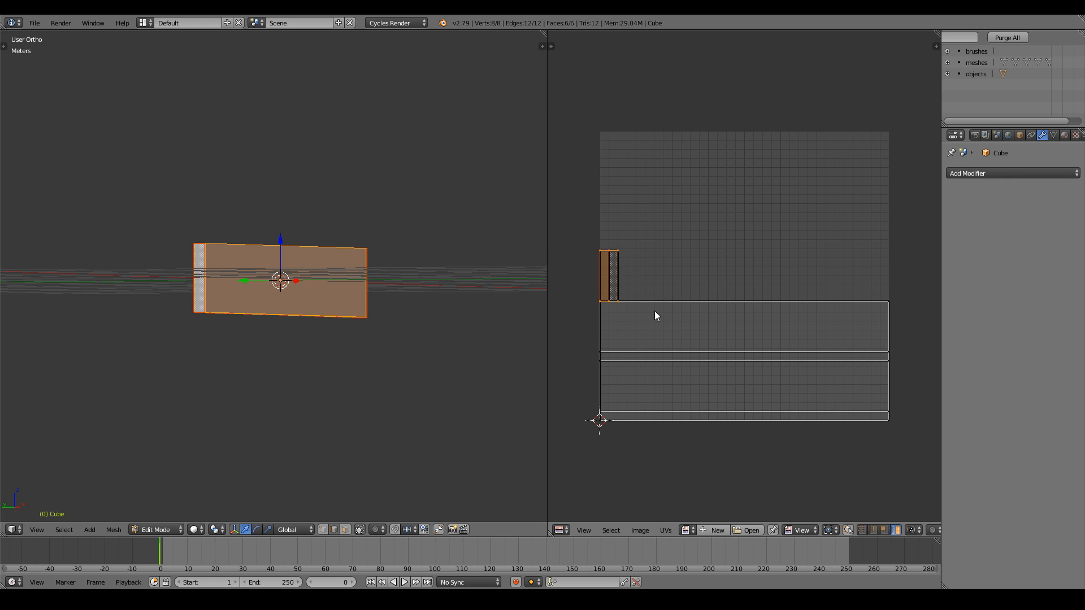
key("g")
left_click(800, 247)
key("s")
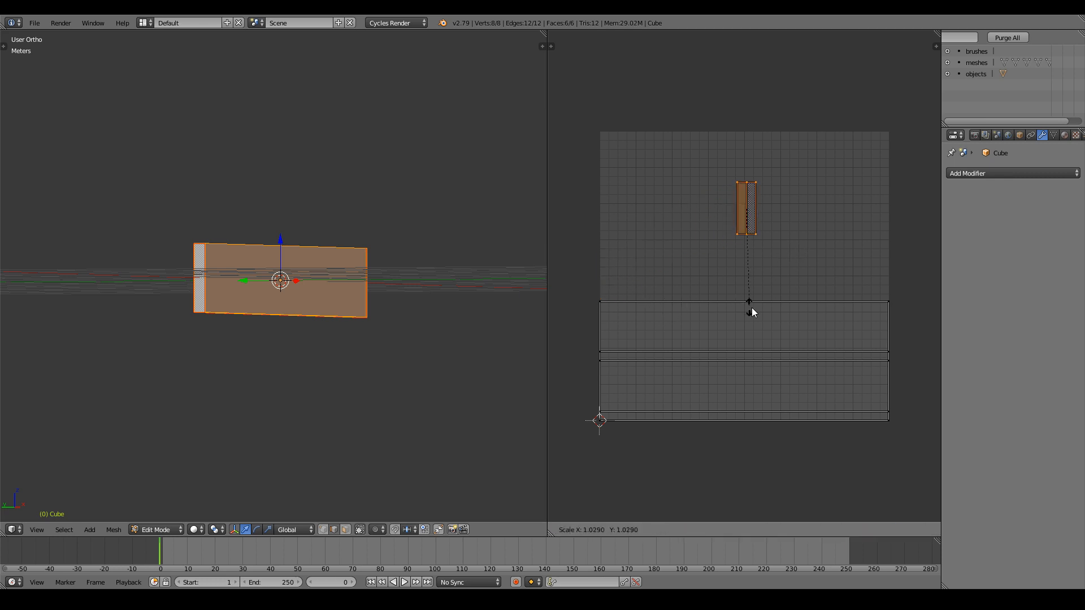
left_click(934, 388)
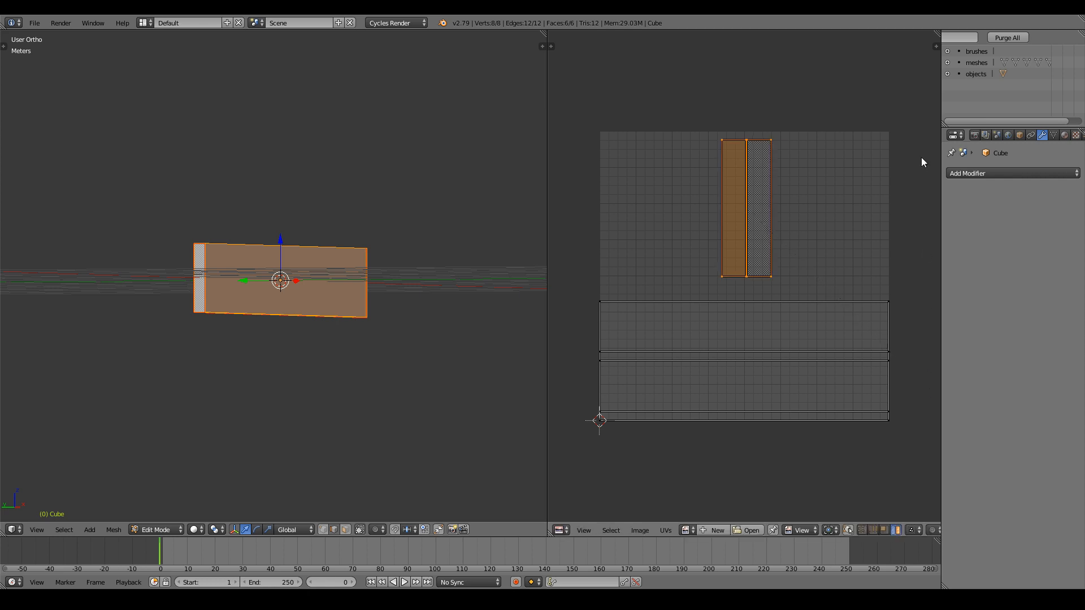
key("r")
left_click(697, 515)
key("s")
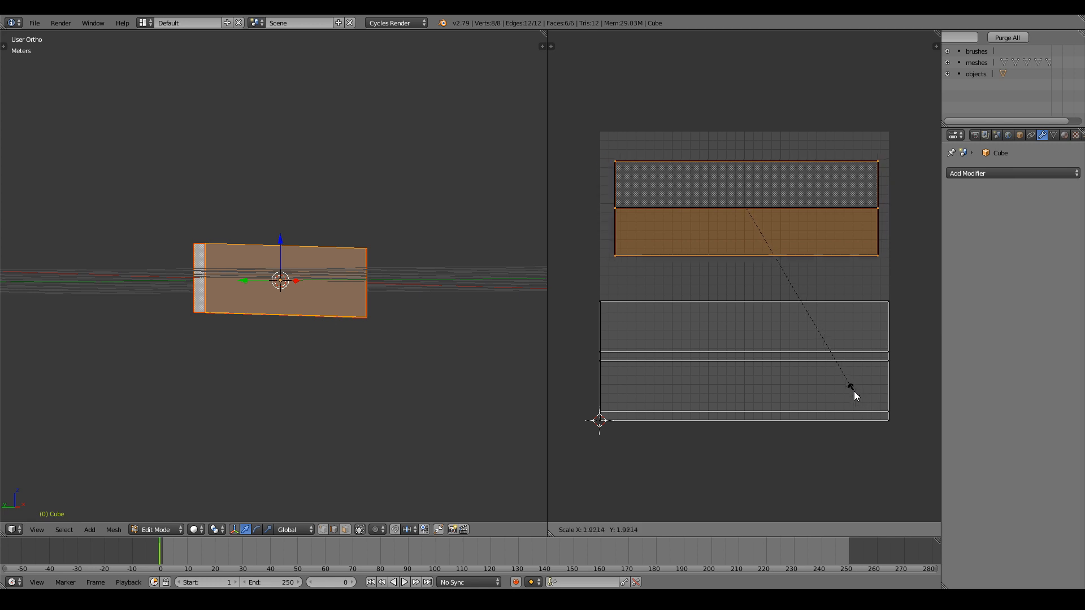
left_click(839, 371)
key("g")
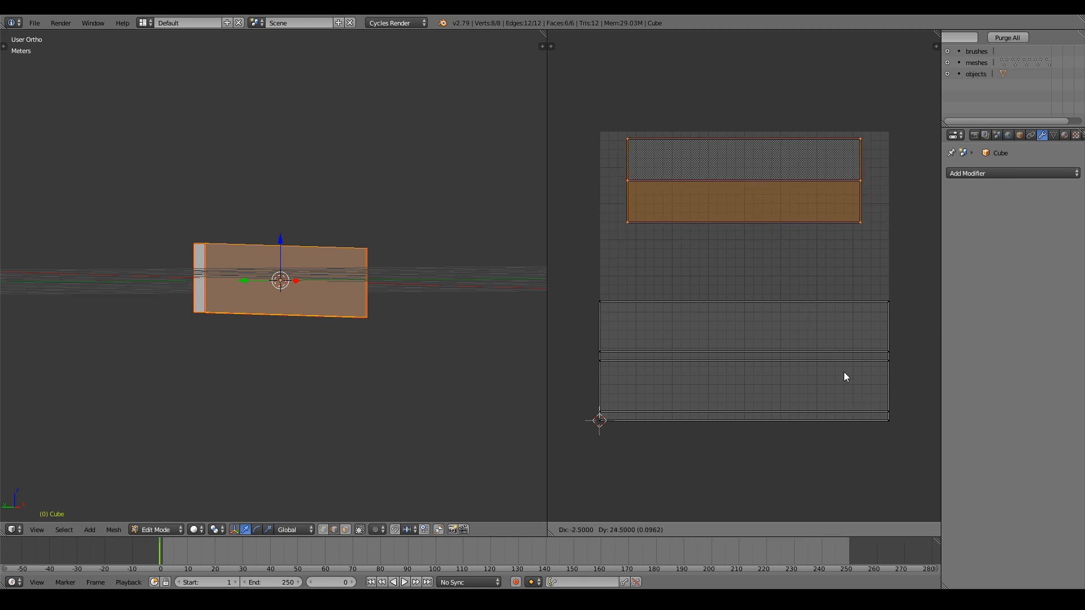
left_click(842, 399)
Select the long plank UV island, return to Object Mode, and switch the UV area to the Node Editor.
scroll(451, 314, "up", 3)
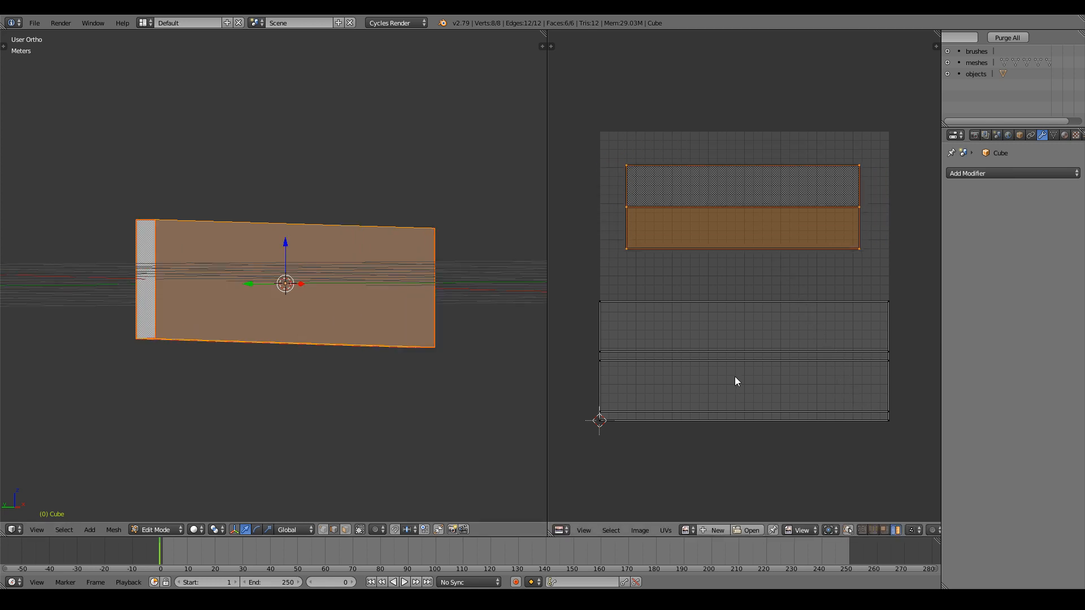
right_click(735, 376)
scroll(455, 336, "up", 1)
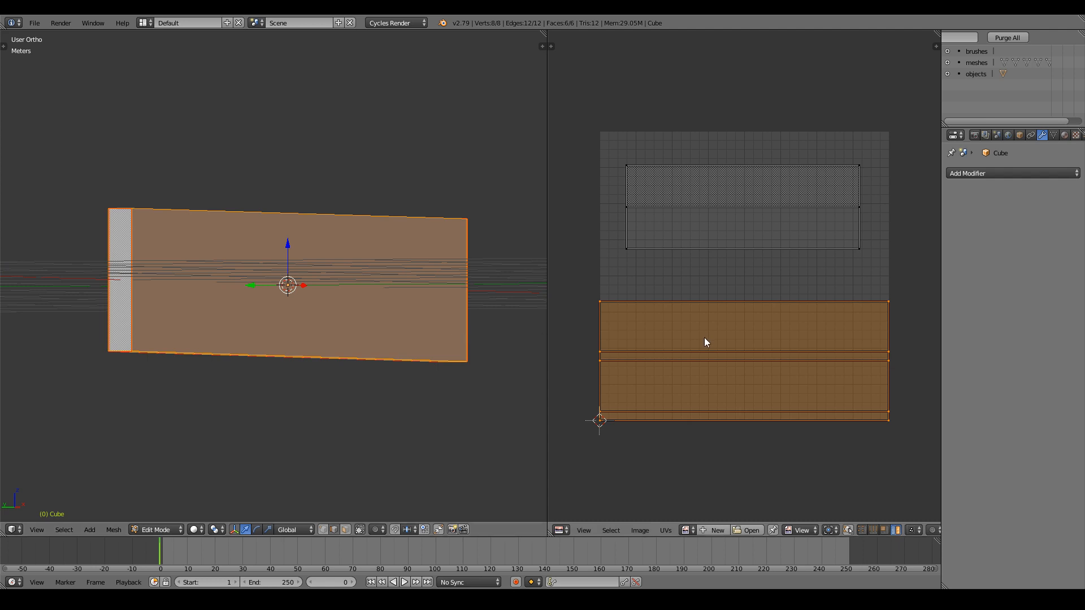
middle_click_drag(473, 313, 472, 334)
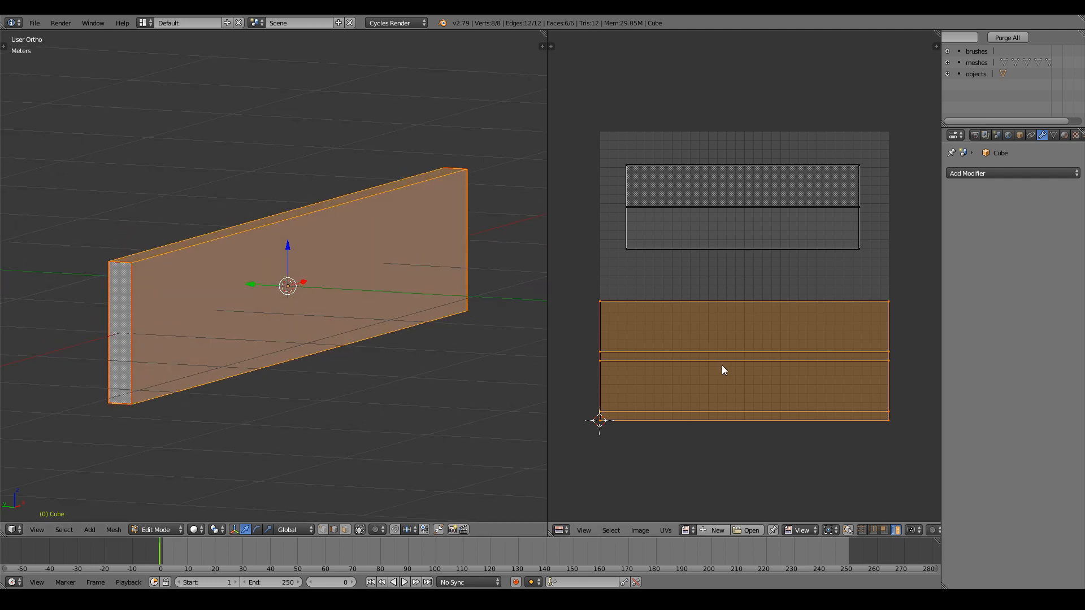
middle_click_drag(401, 334, 505, 399)
key("Tab")
left_click(561, 530)
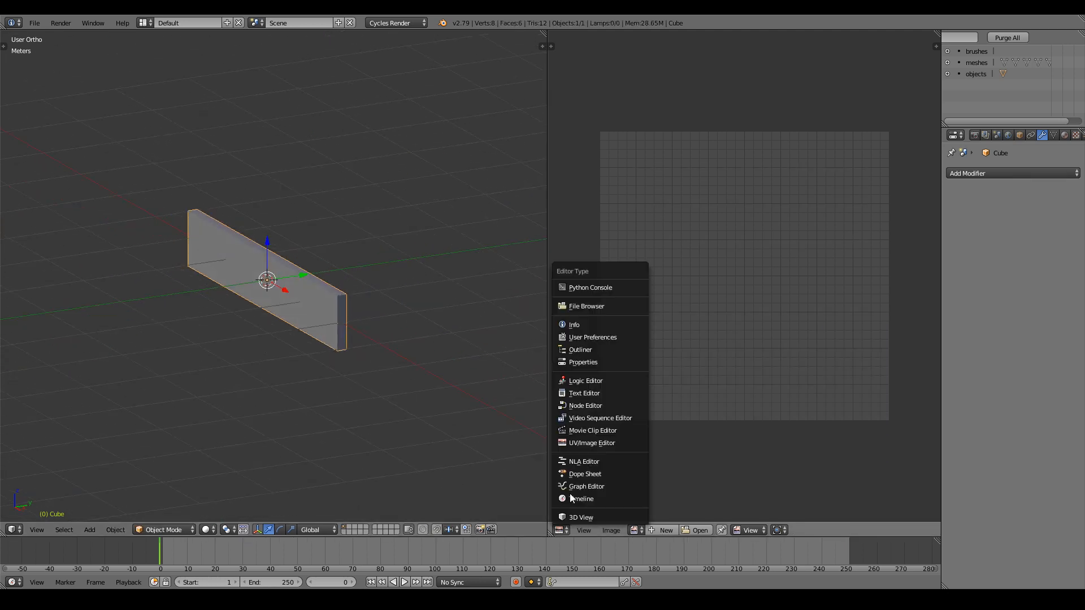
left_click(591, 405)
Hide the Node Editor side panel and keep Cycles Render as the render engine.
key("n")
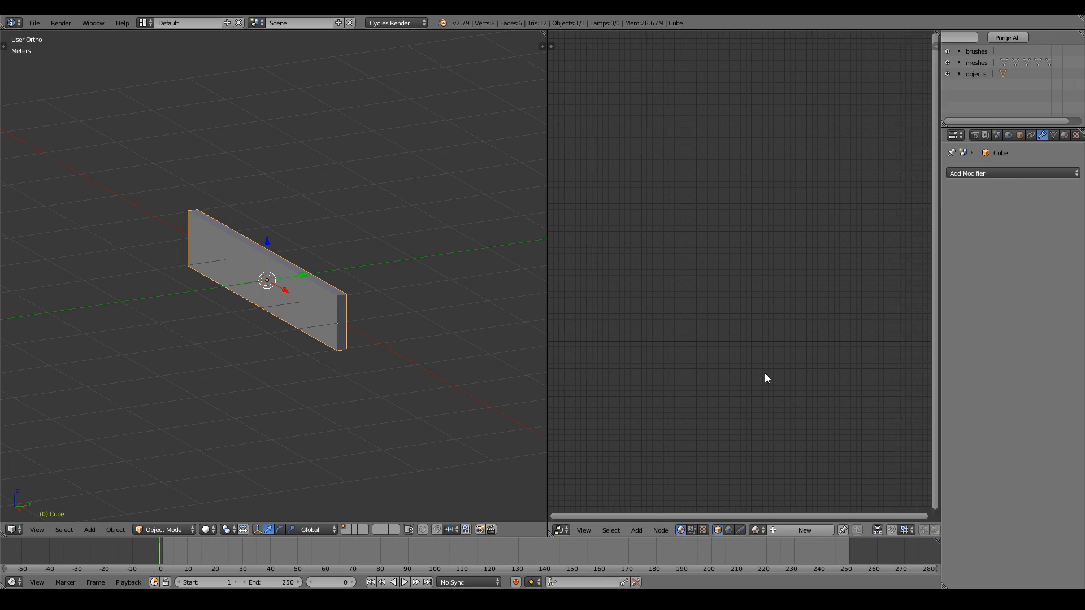
left_click(396, 25)
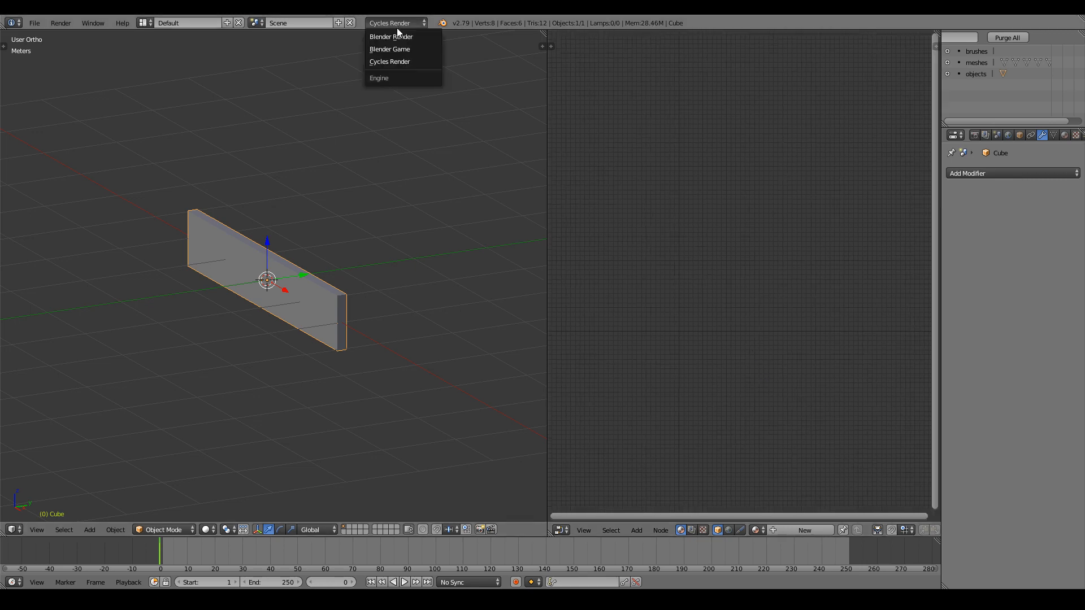
left_click(391, 64)
scroll(303, 269, "down", 2)
scroll(295, 308, "up", 4)
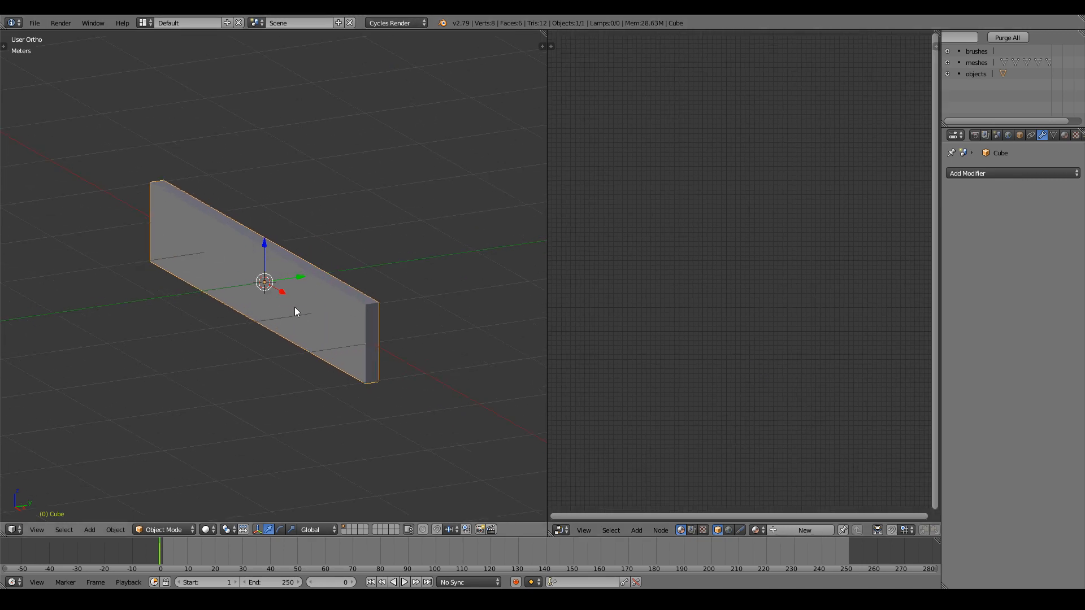
left_click(391, 22)
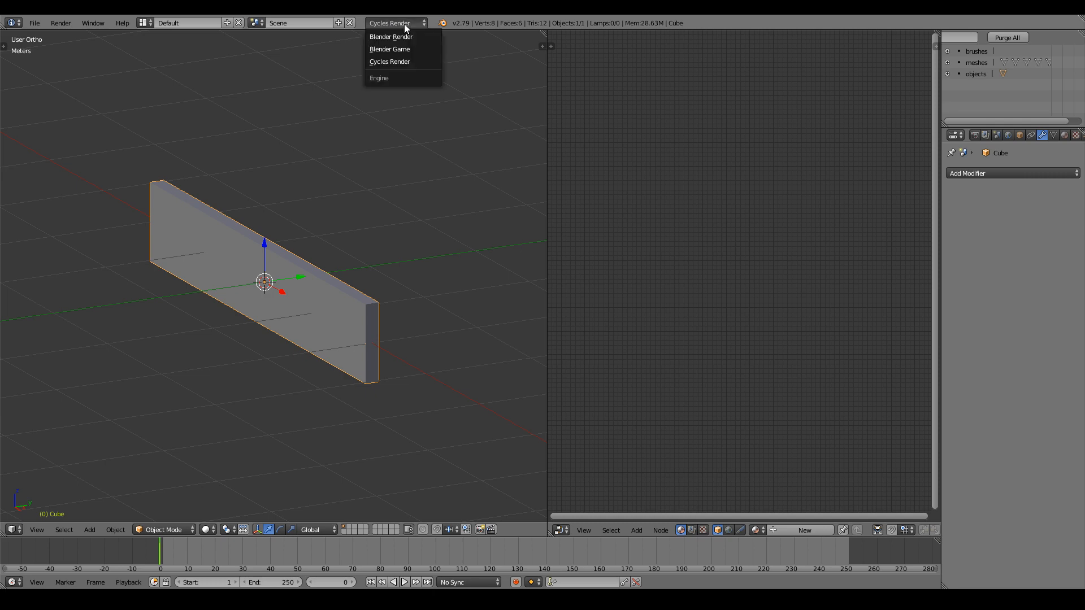
left_click(410, 60)
scroll(362, 306, "up", 2)
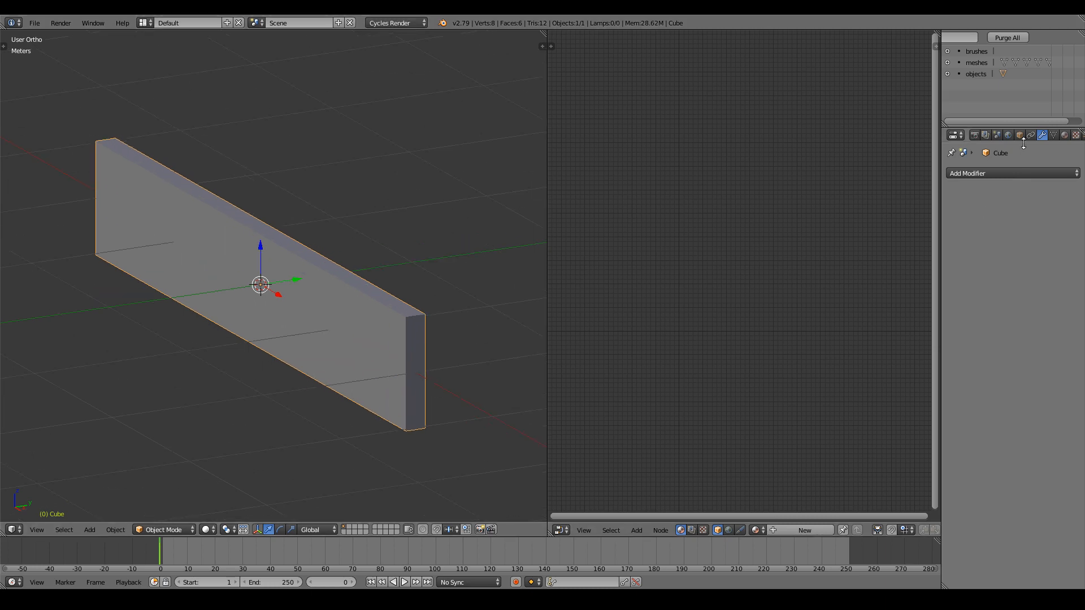
Create a new material for the plank named WoodenPlank.
left_click(1066, 135)
left_click(956, 210)
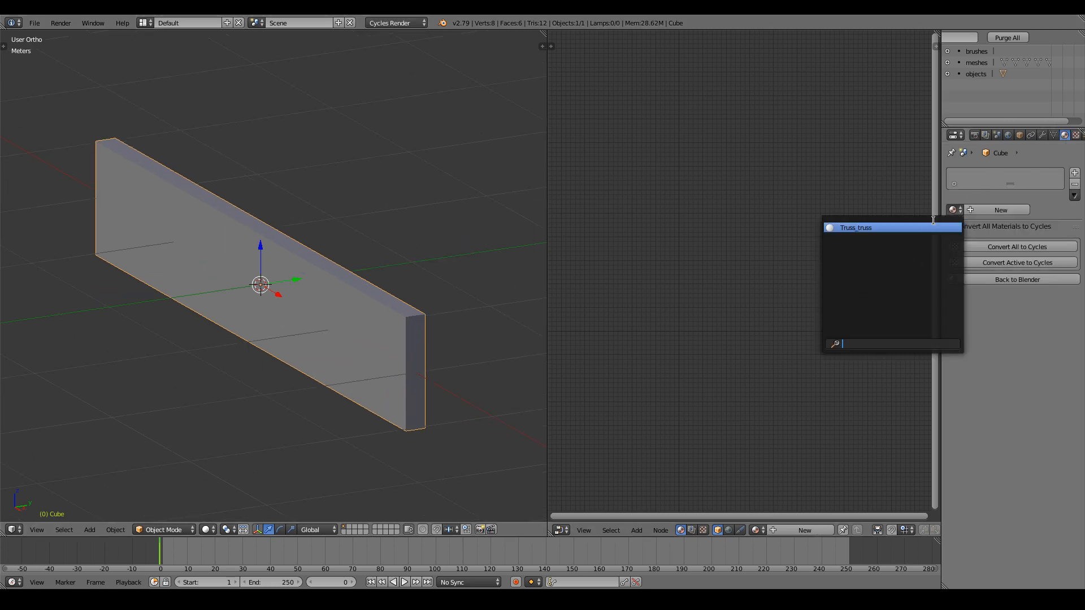
left_click(794, 530)
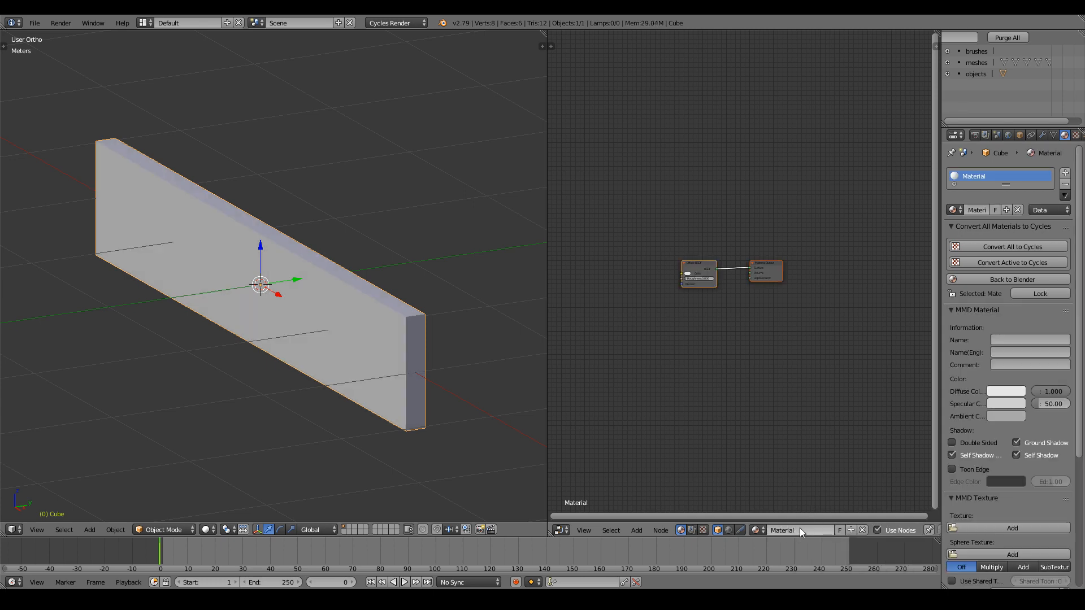
type("WoodenPlank")
key("Return")
Set the viewport shading to Material to preview the plank.
middle_click_drag(512, 348, 471, 331)
scroll(472, 337, "down", 2)
left_click(206, 529)
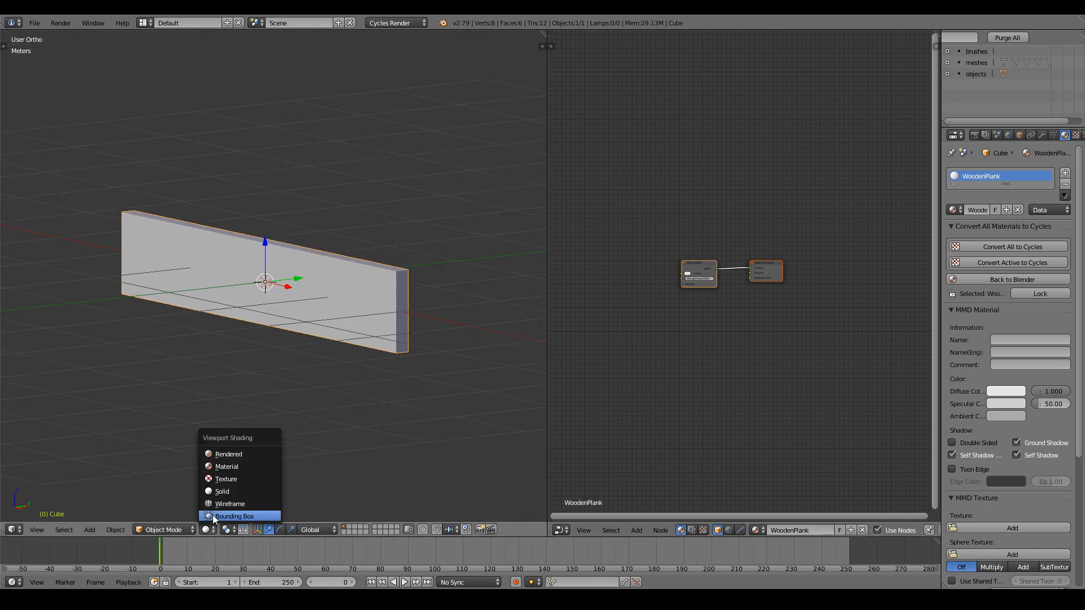
left_click(218, 469)
Darken the material's diffuse colour to black.
scroll(341, 364, "up", 3)
middle_click_drag(341, 363, 304, 376)
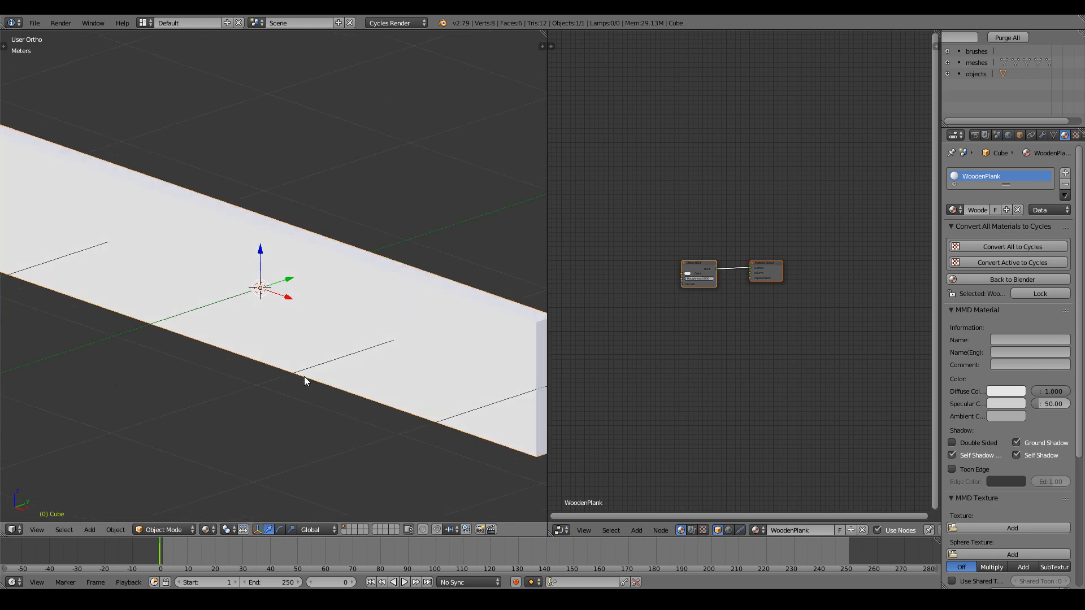
scroll(304, 376, "down", 3)
left_click(686, 274)
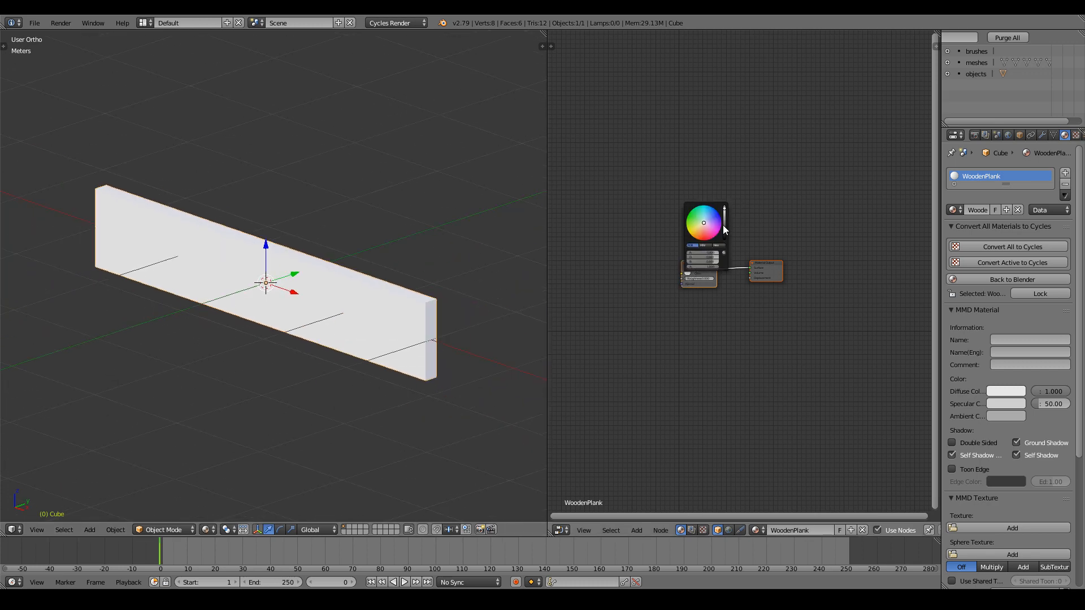
mouse_move(724, 209)
left_mouse_down()
mouse_move(724, 239)
mouse_move(724, 209)
left_mouse_up()
scroll(675, 260, "up", 3)
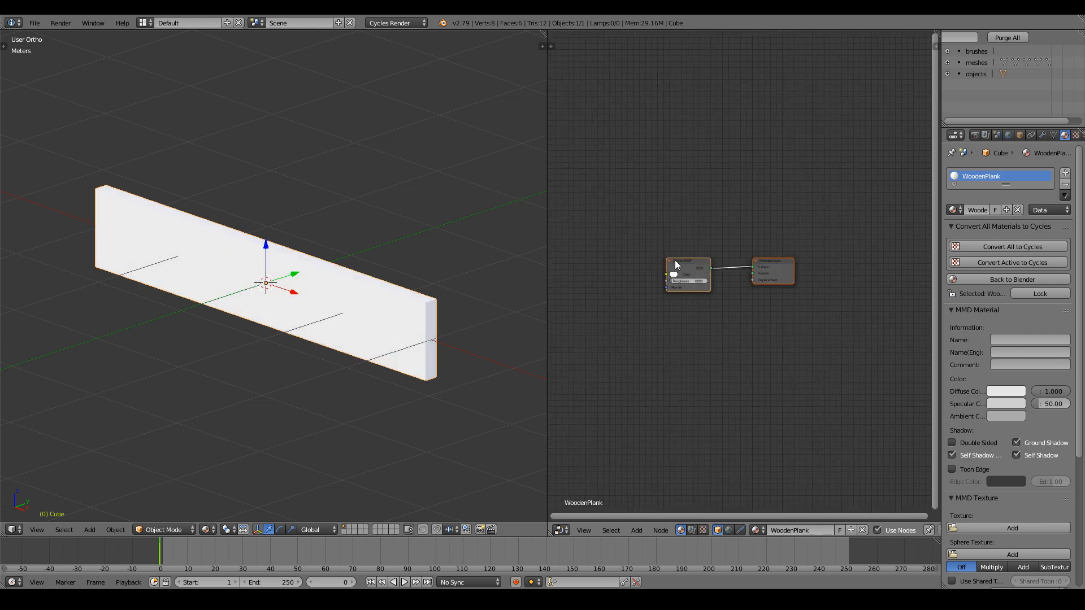
Replace the Diffuse BSDF with a Principled BSDF node connected to the material surface output.
right_click(675, 260)
key("x")
key("shift+a")
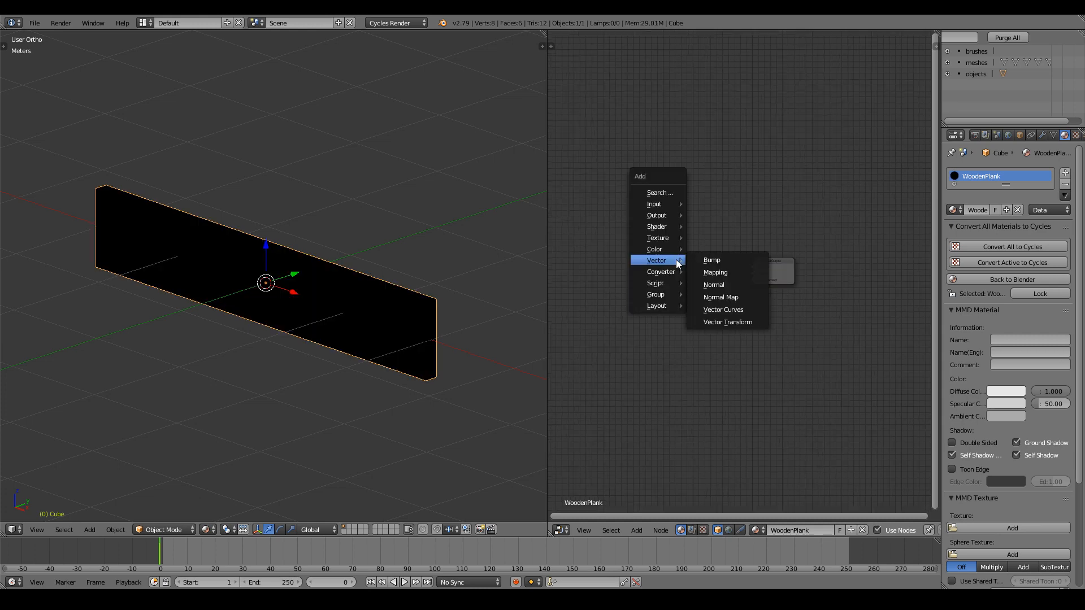
mouse_move(664, 227)
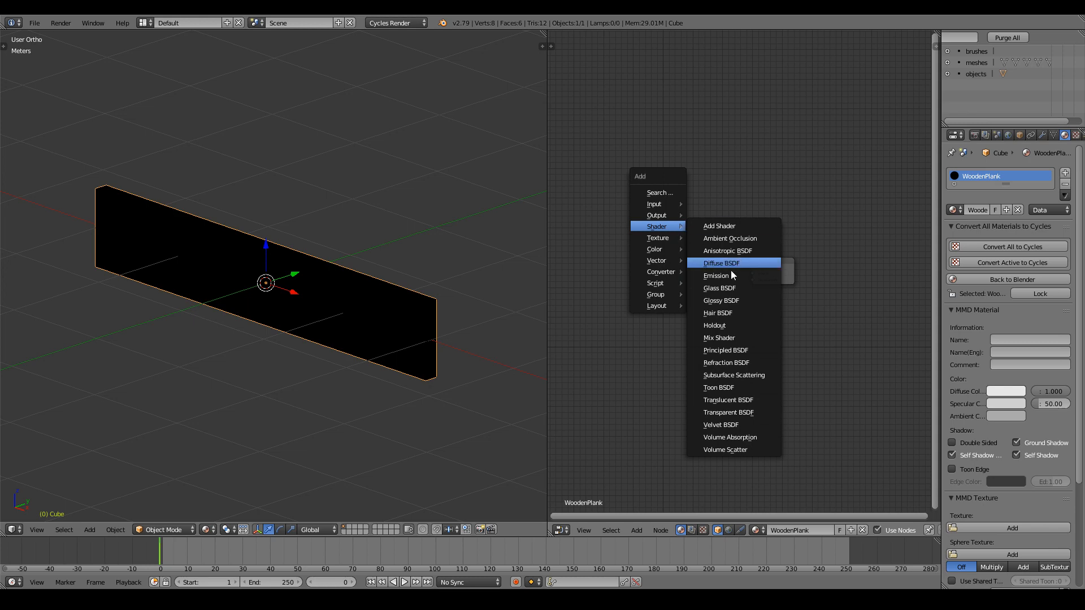
left_click(740, 350)
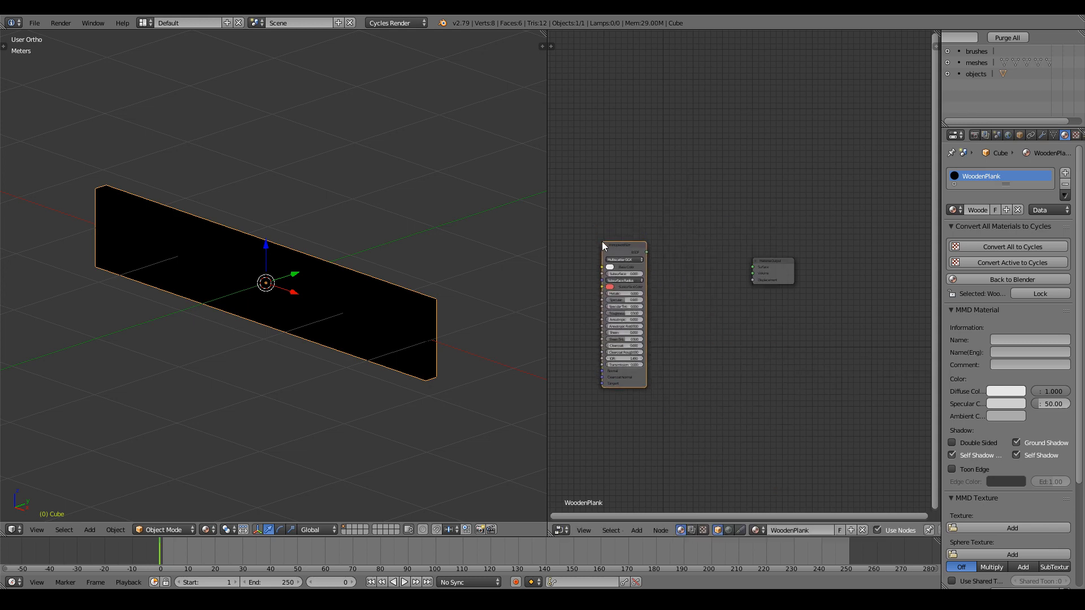
left_click(602, 241)
mouse_move(391, 239)
middle_mouse_down()
mouse_move(419, 258)
mouse_move(399, 252)
middle_mouse_up()
left_click_drag(642, 253, 753, 267)
middle_click_drag(609, 314, 709, 288)
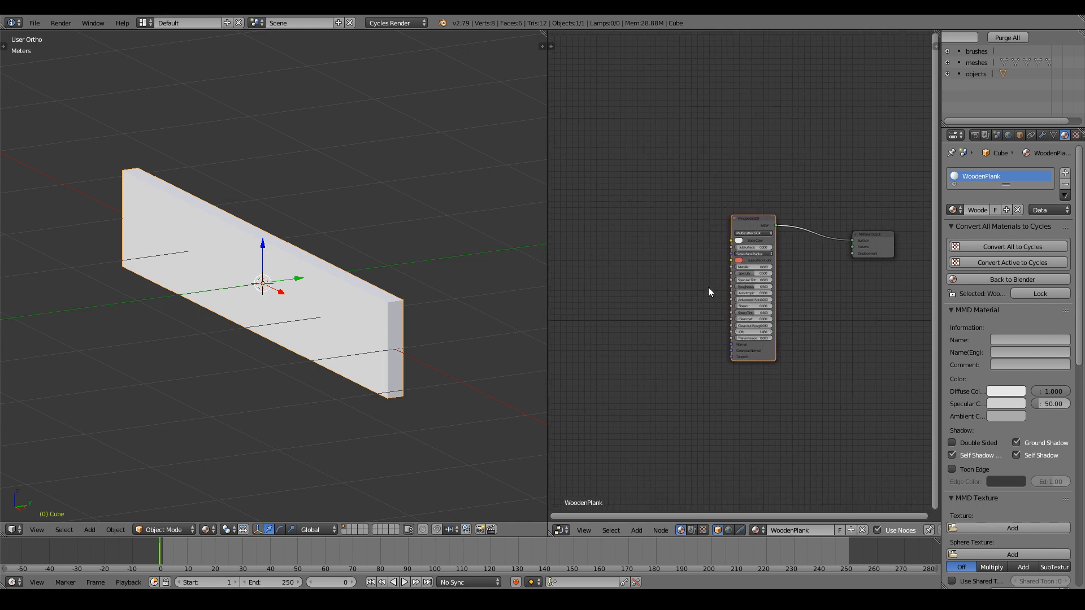
Add an Image Texture node, arrange it beside the Principled BSDF, and open its image file browser.
key("shift+a")
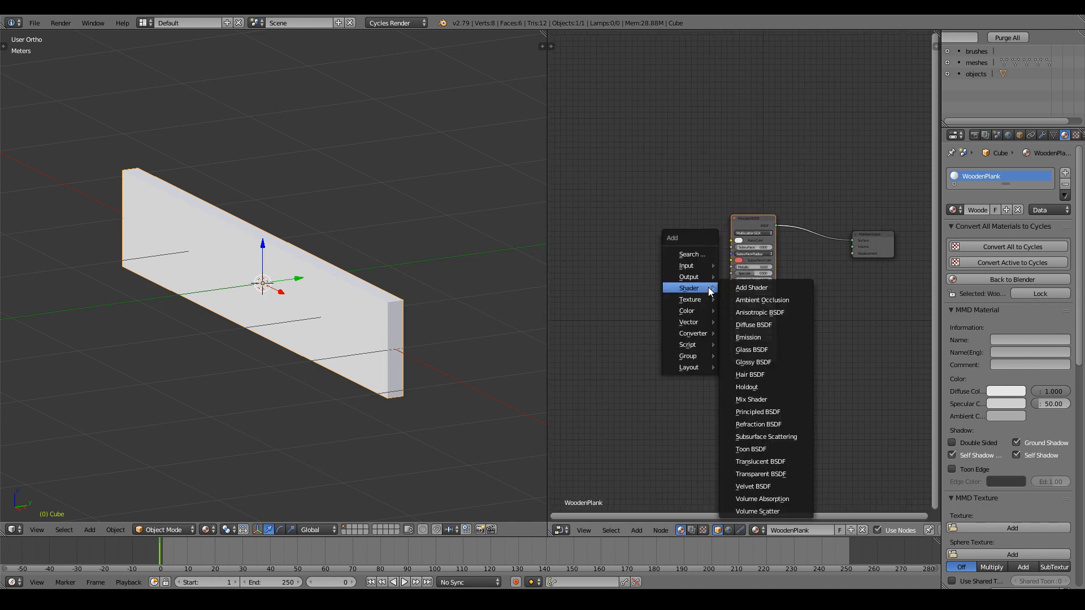
mouse_move(699, 297)
left_click(762, 376)
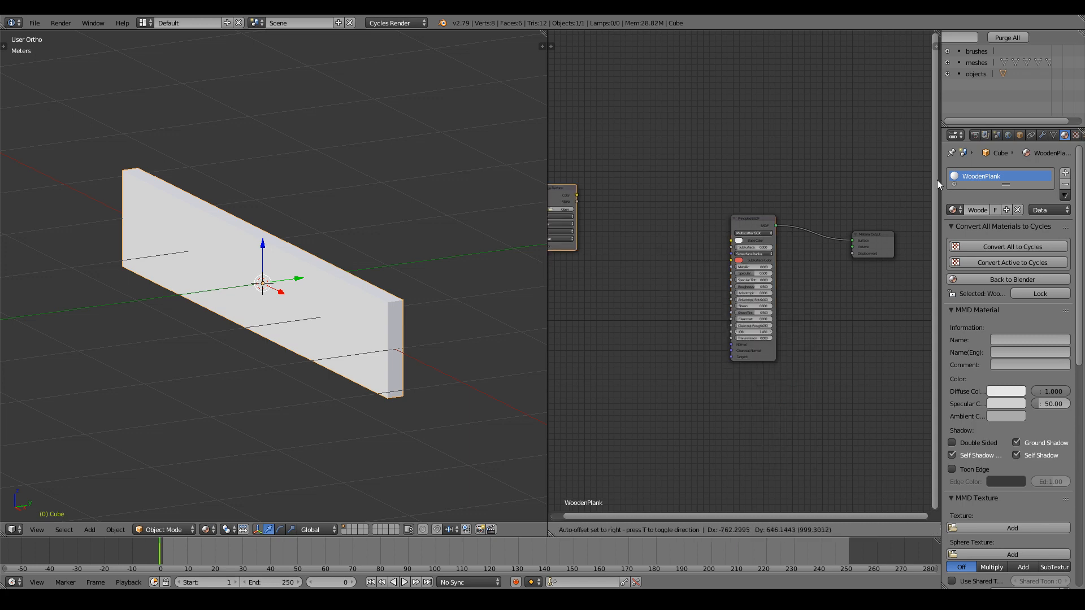
left_click(603, 183)
left_click_drag(617, 192, 612, 168)
left_click_drag(751, 217, 778, 229)
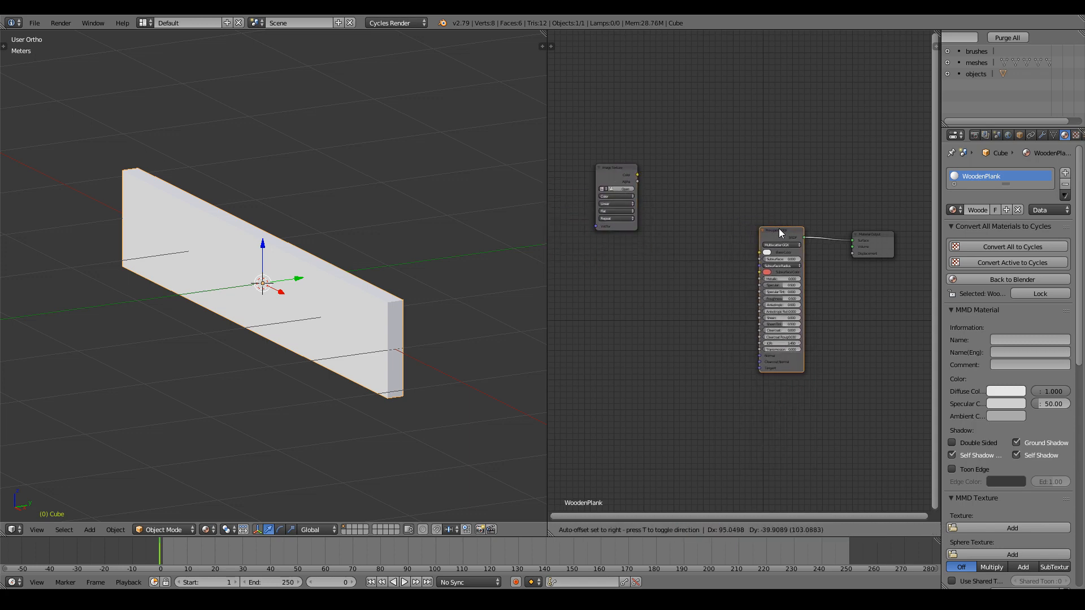
middle_click_drag(612, 189, 636, 188)
left_click_drag(627, 175, 621, 135)
scroll(734, 260, "up", 2)
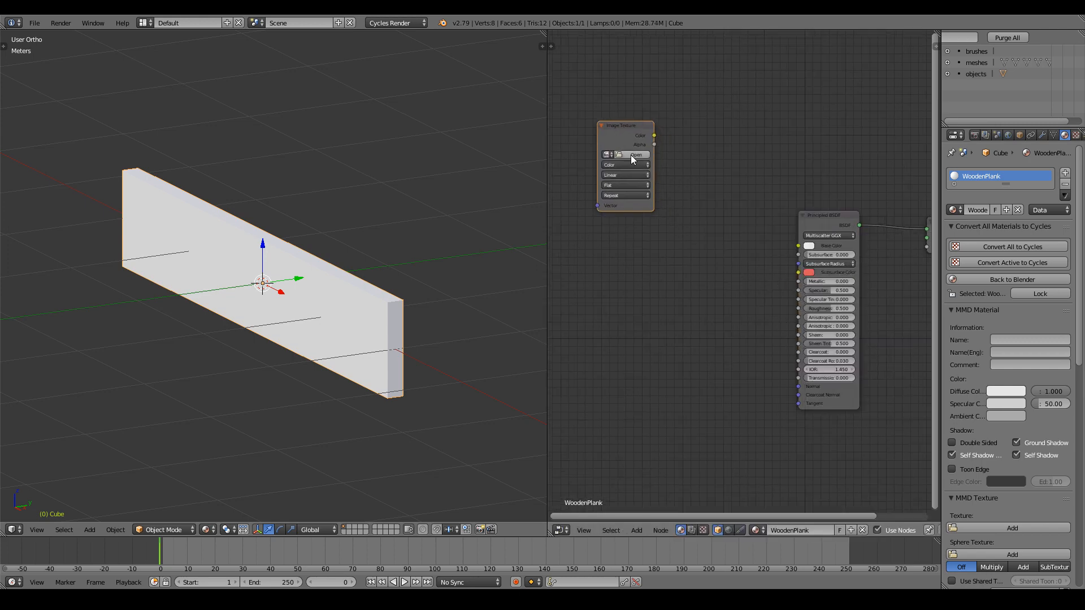
left_click(636, 156)
From the Polligon files bookmark, open WoodPlanks18 > 6K and load WoodPlanks18_COL_VAR1_6K.jpg.
left_click(25, 208)
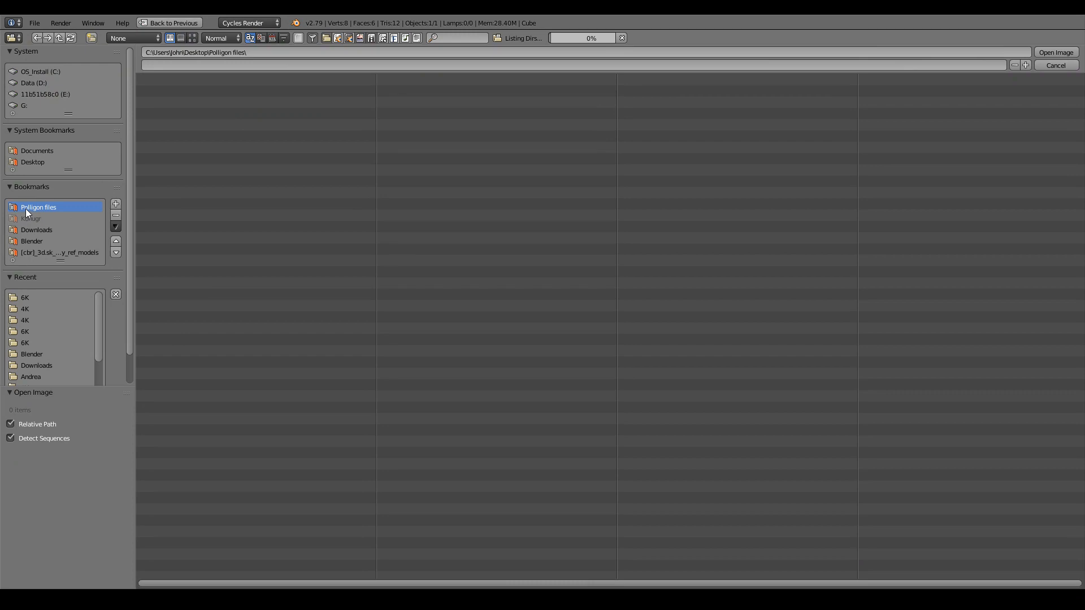
left_click(193, 37)
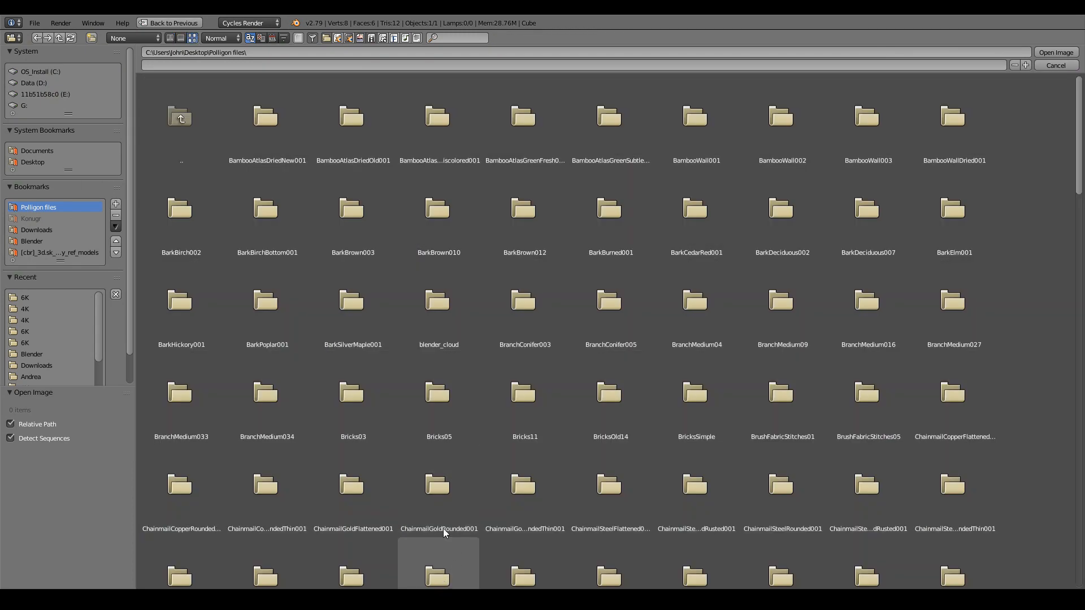
scroll(261, 213, "up", 1)
left_click(172, 37)
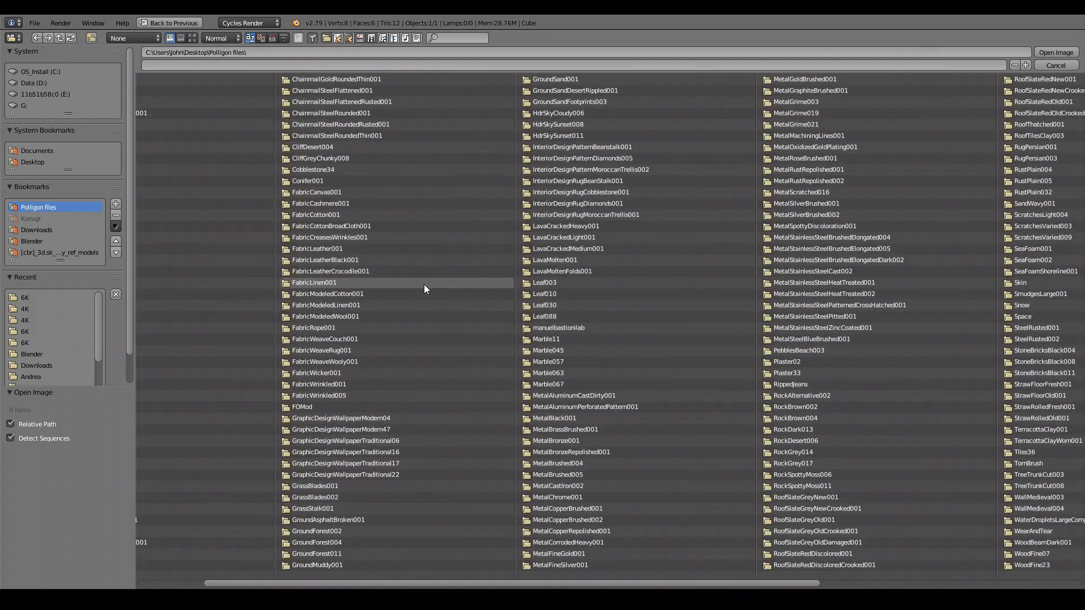
scroll(424, 284, "down", 10)
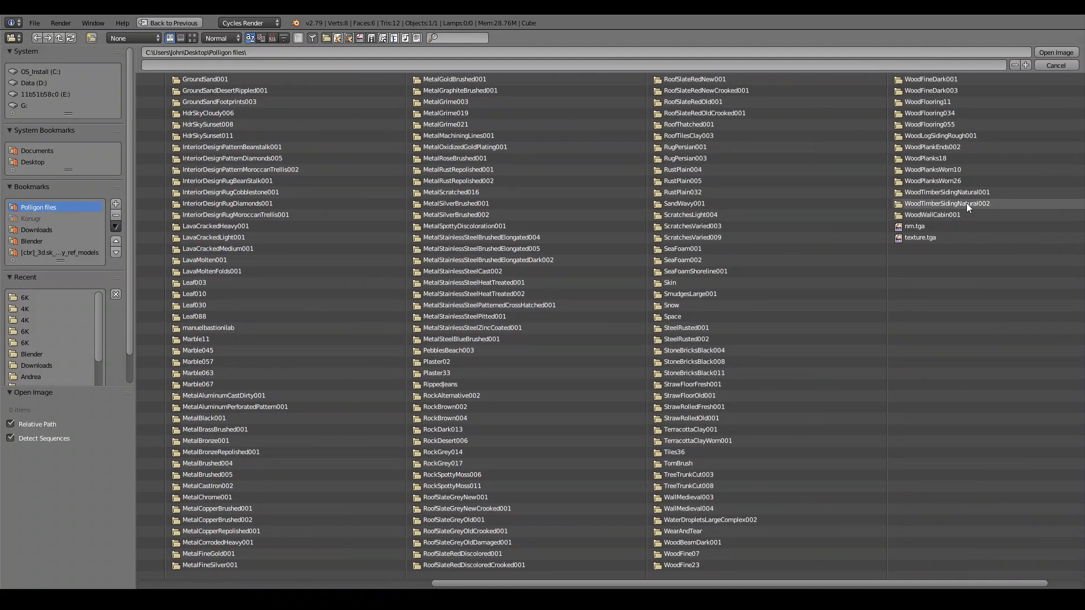
left_click(946, 159)
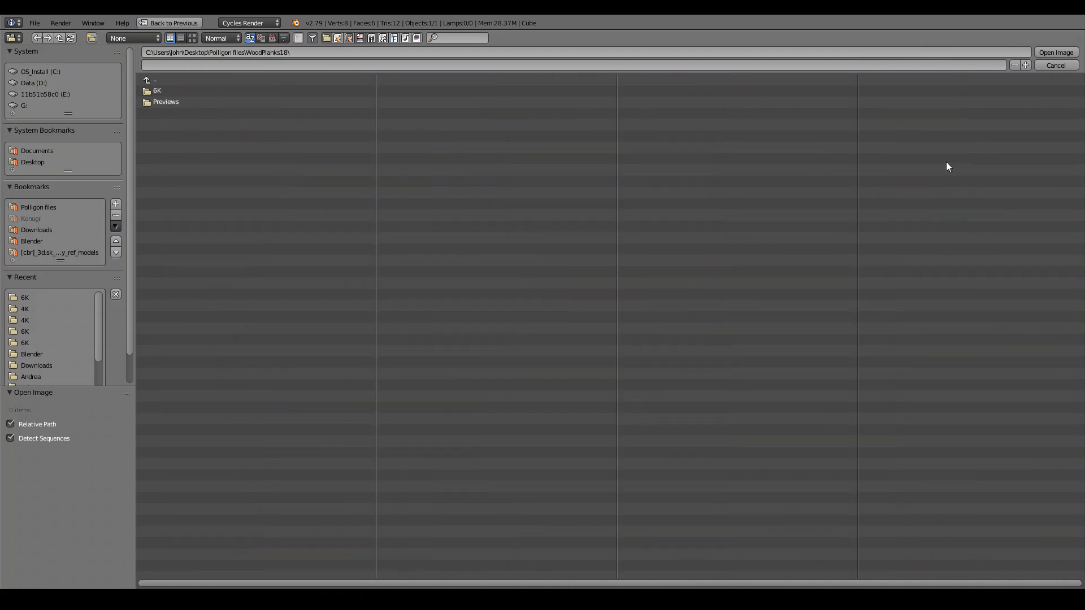
left_click(174, 92)
left_click(191, 39)
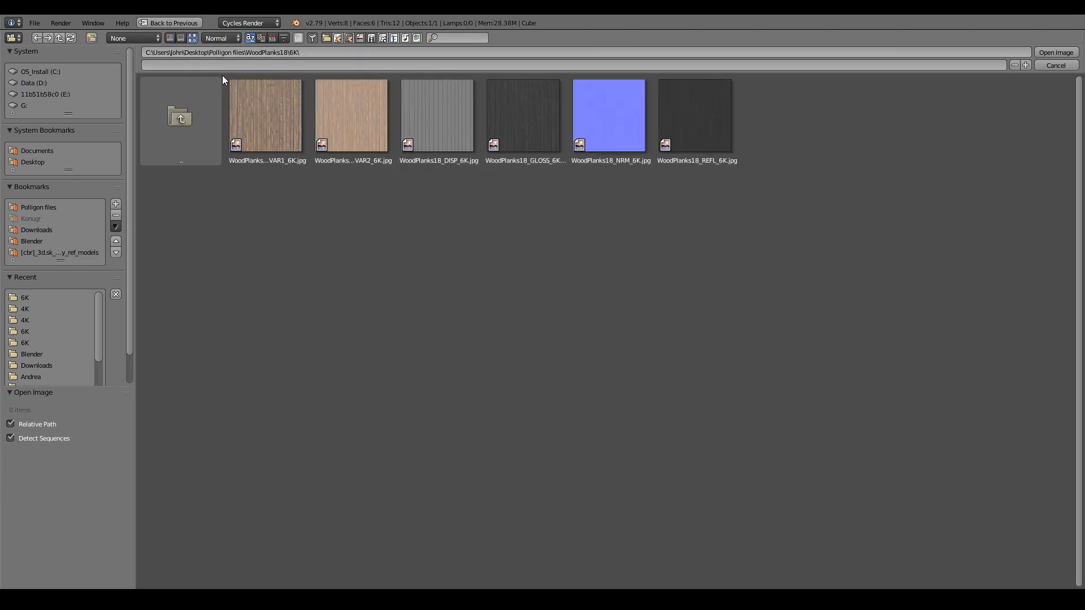
left_click(289, 120)
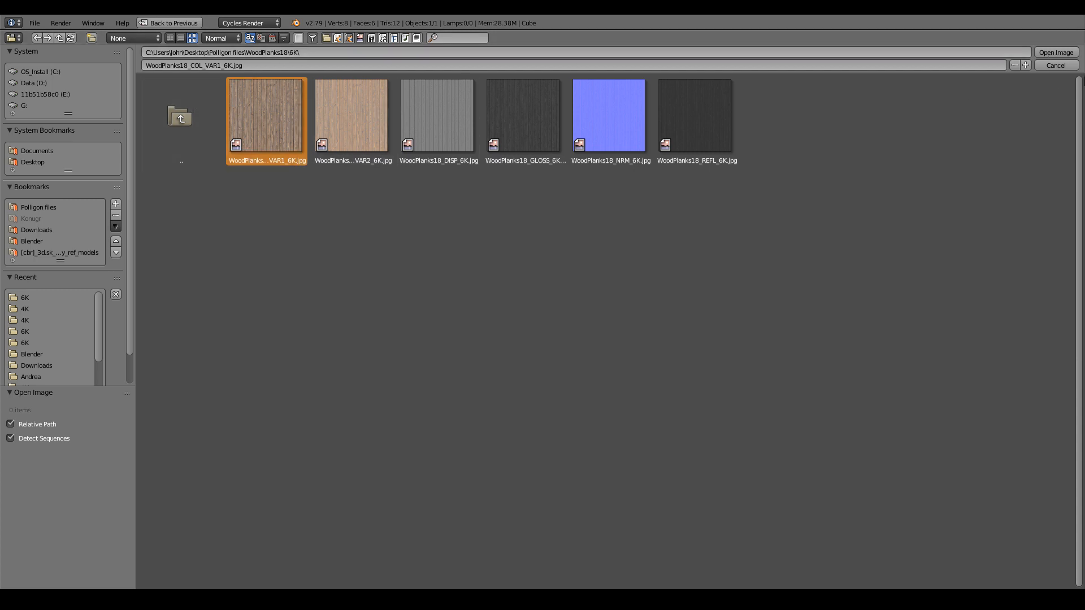
left_click(1056, 52)
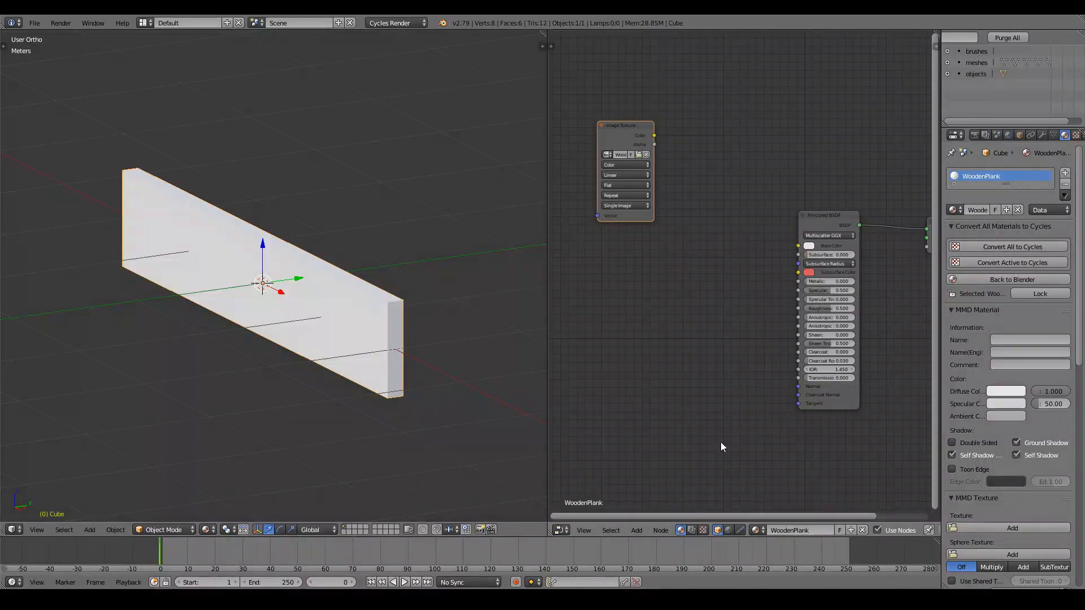
Connect the Image Texture Color output to the Principled BSDF Base Color so the plank shows wood grain.
middle_click_drag(412, 399, 480, 441)
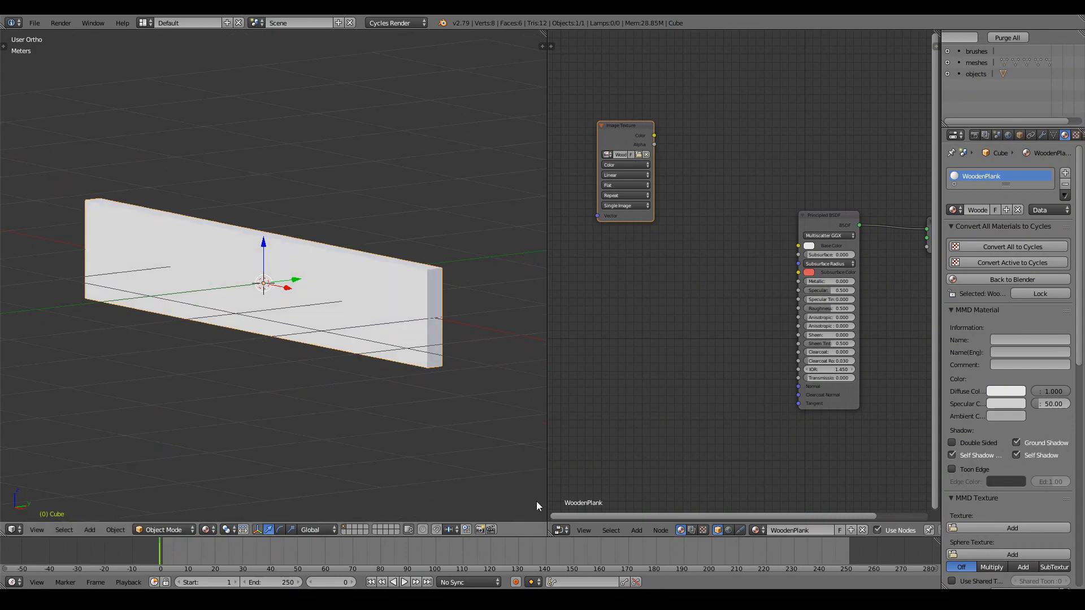
left_click(561, 530)
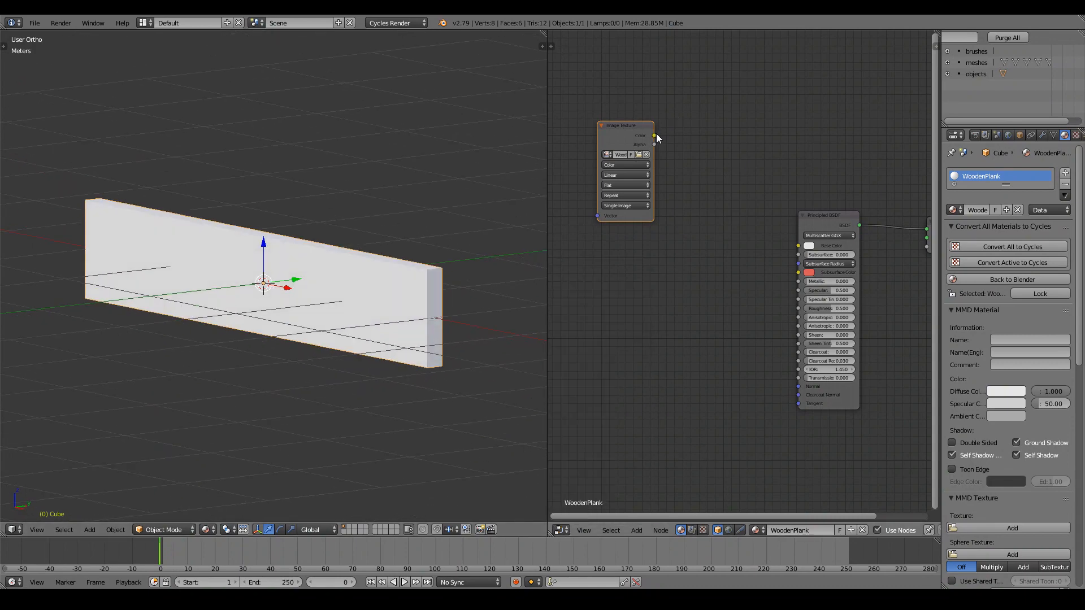
left_click_drag(655, 135, 779, 244)
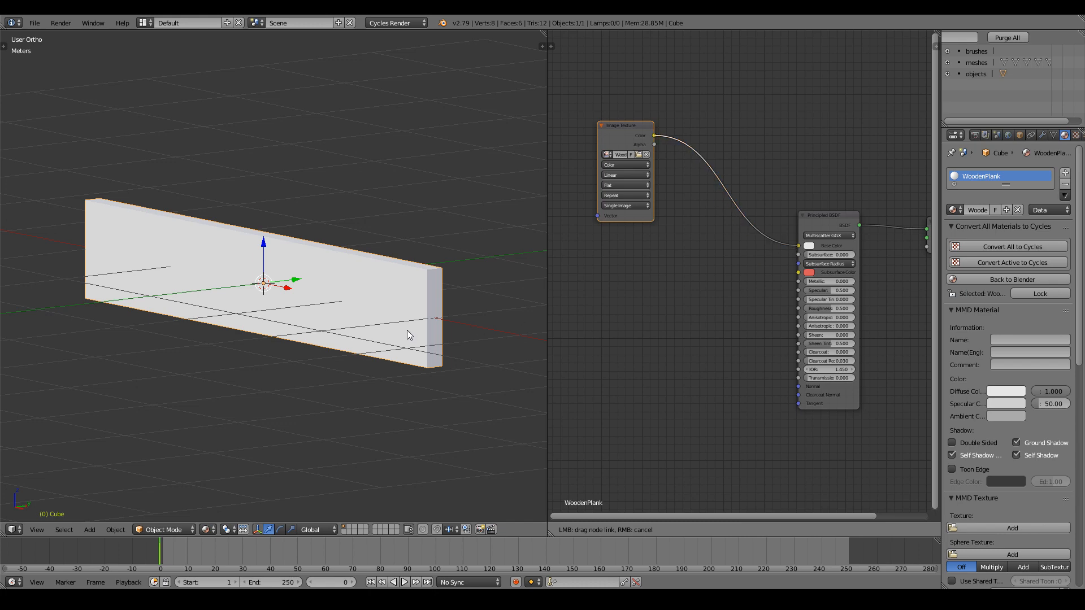
scroll(407, 330, "up", 3)
middle_click_drag(412, 330, 390, 330)
Switch the node editor panel to the UV/Image Editor.
scroll(393, 330, "down", 2)
scroll(627, 311, "down", 2)
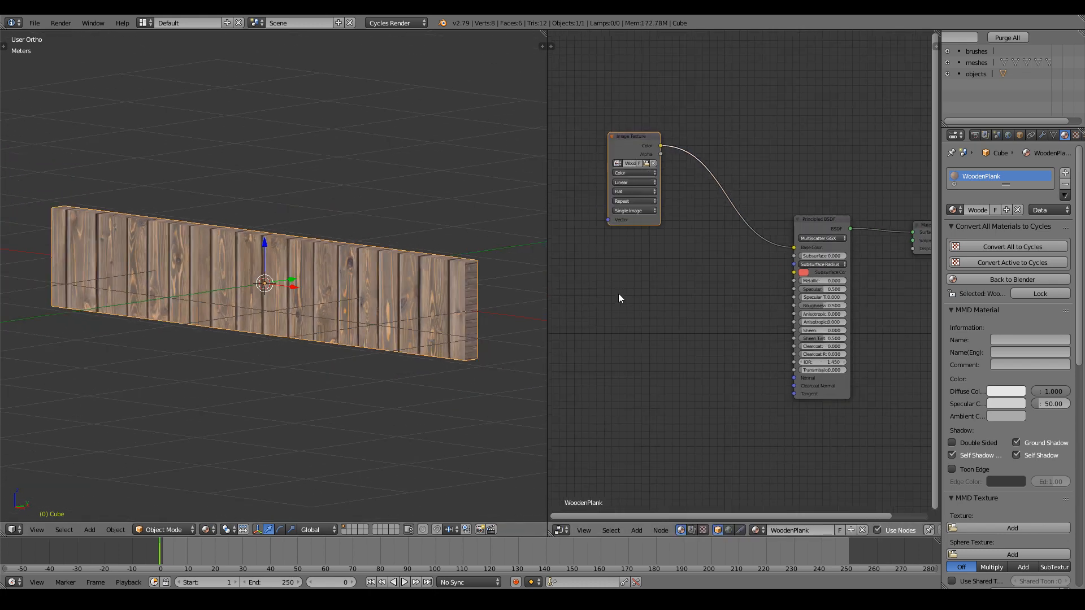
middle_click_drag(619, 293, 742, 290)
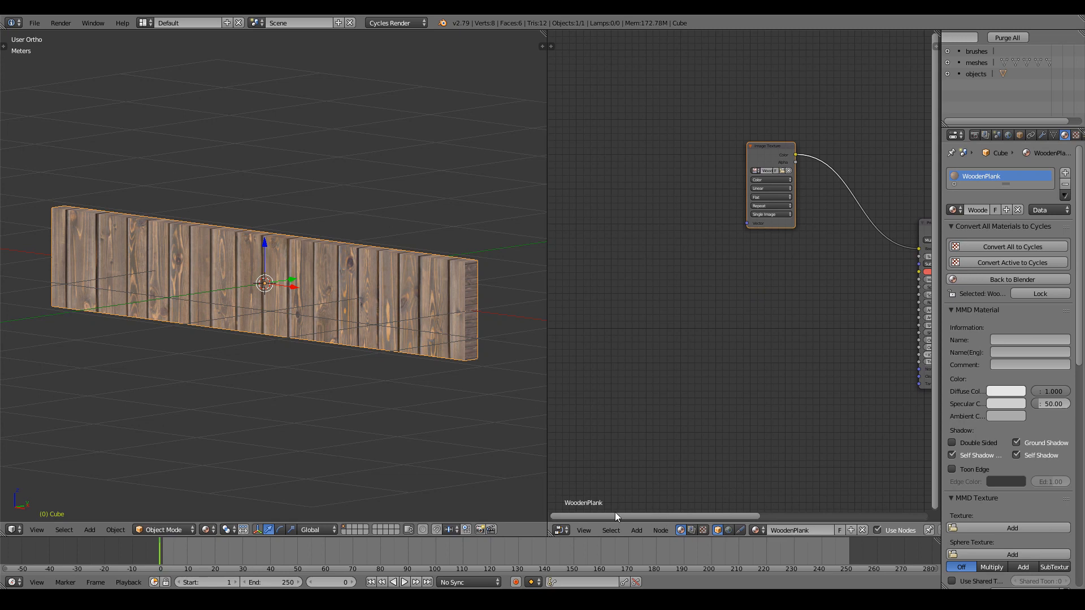
left_click(562, 530)
left_click(588, 443)
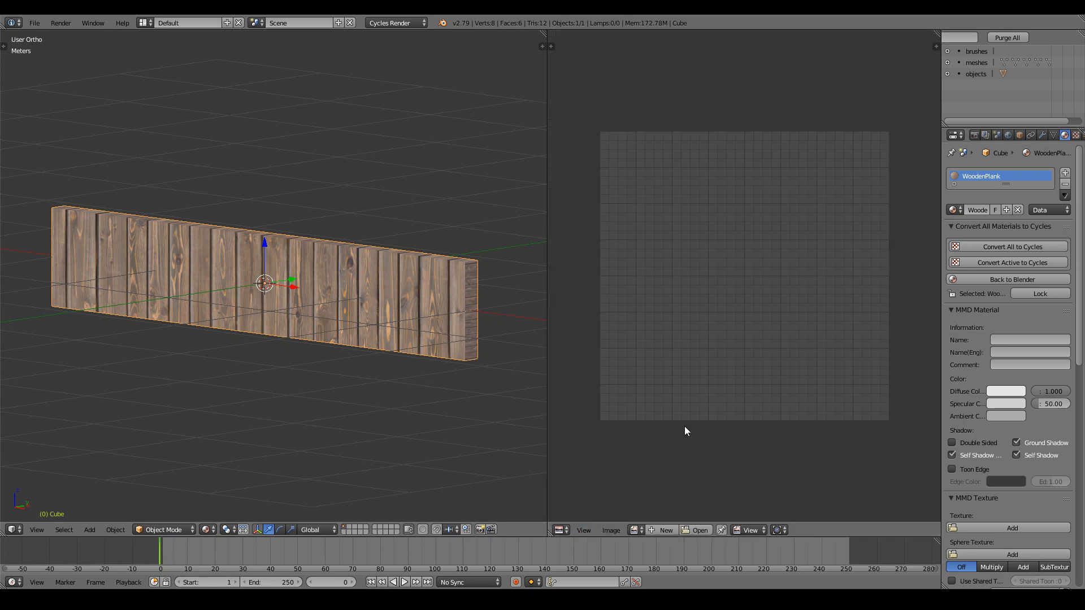
In Edit Mode, select the lower UV islands and rotate them 90 degrees to align the grain.
key("Tab")
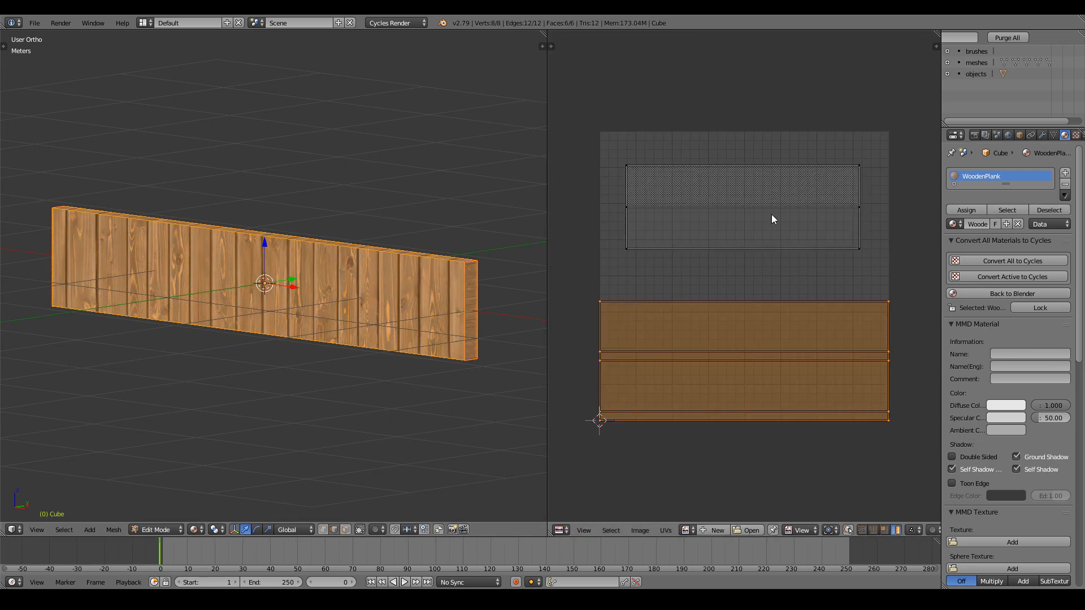
key("l")
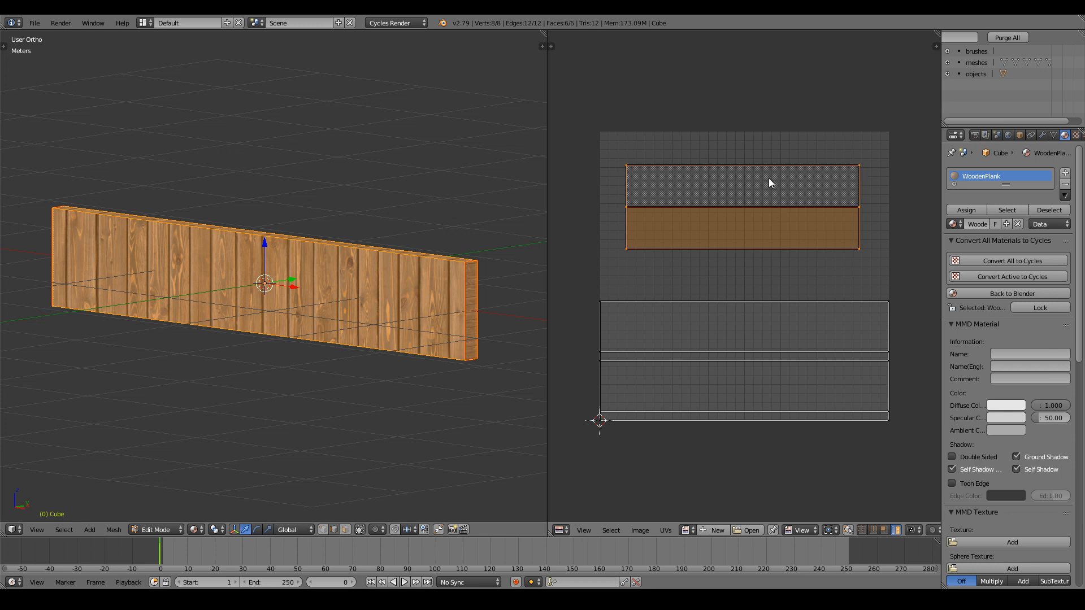
key("Tab")
key("Tab")
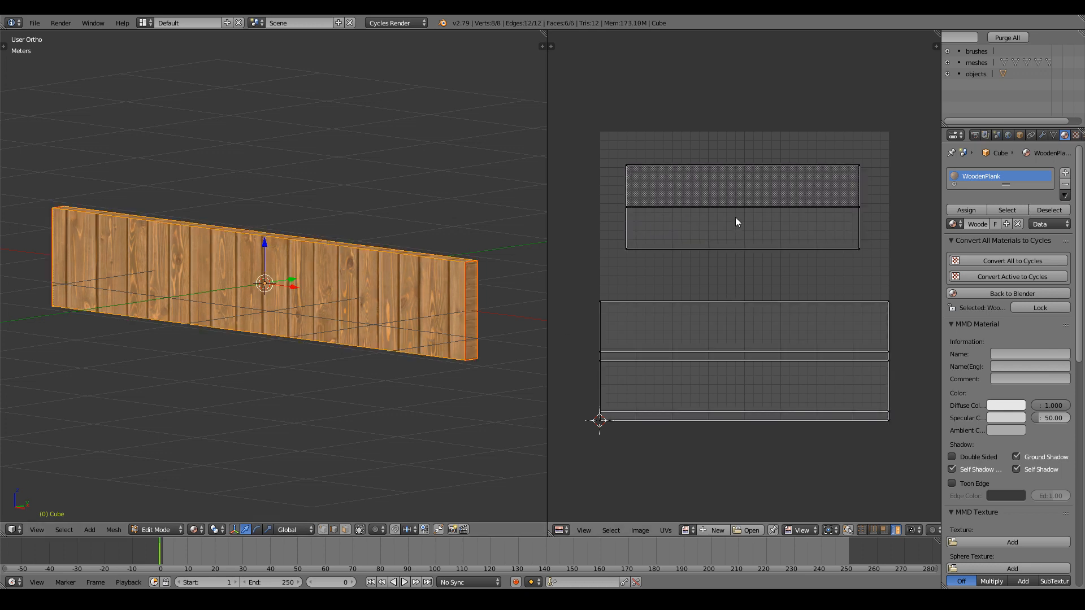
key("l")
key("a")
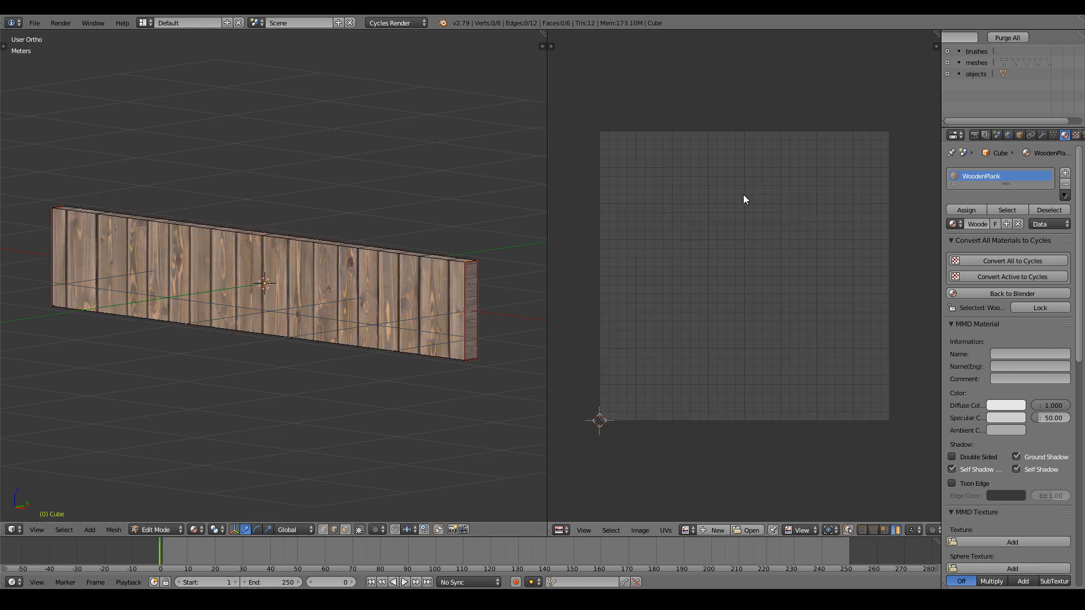
key("ctrl+z")
key("l")
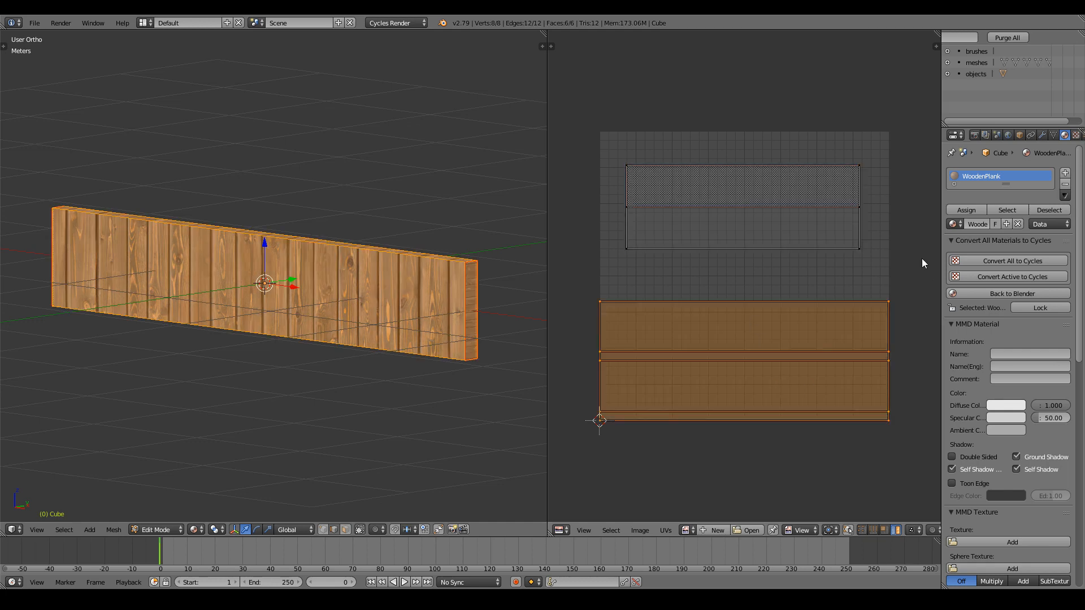
key("r")
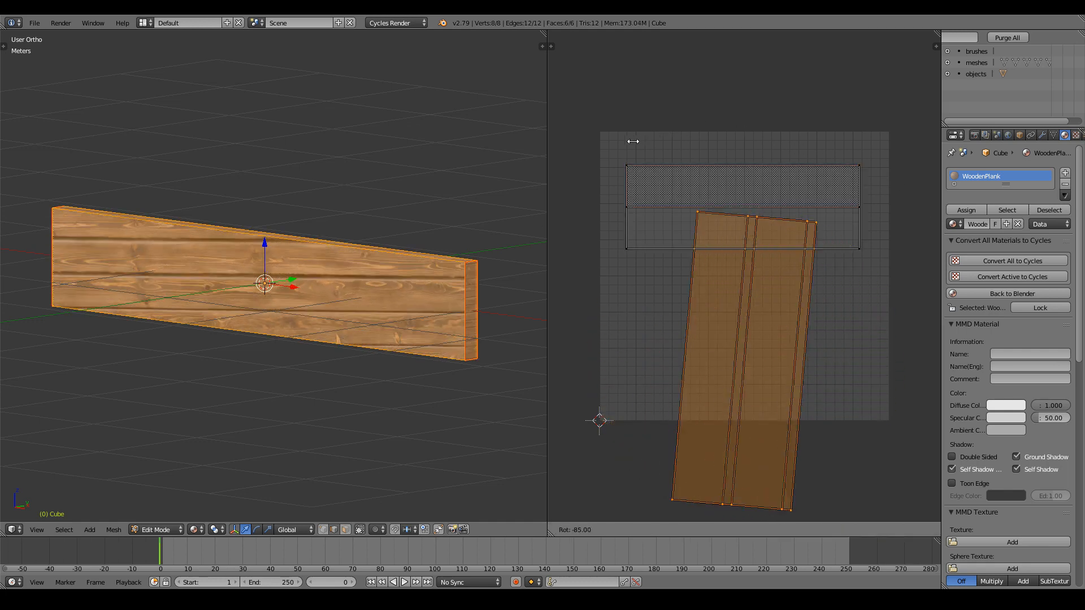
left_click(621, 163)
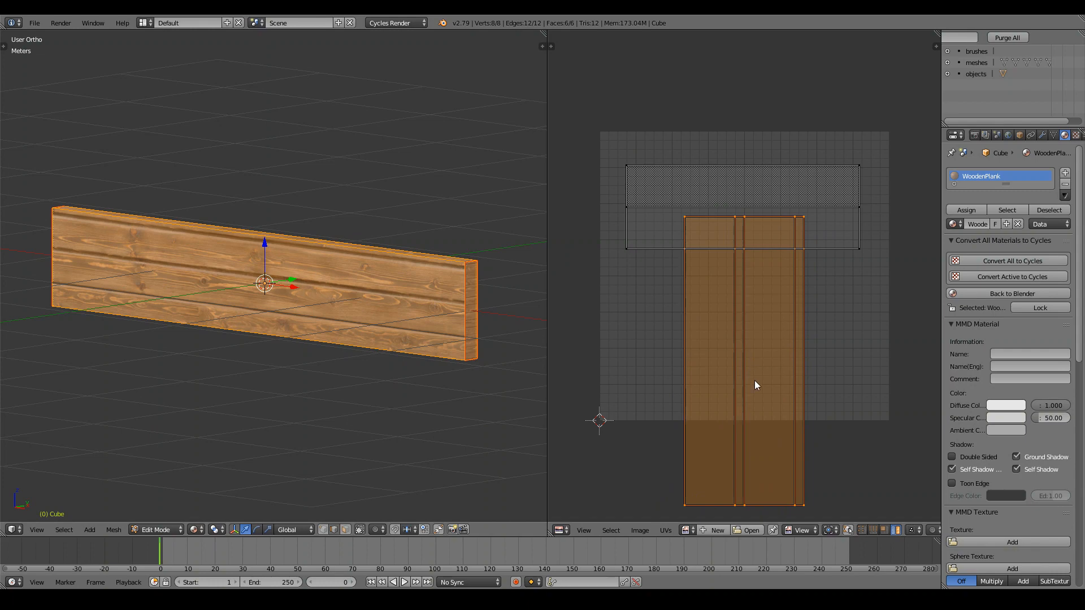
Move the rotated islands into place, with Constrain to Image Bounds enabled in the UV options.
key("g")
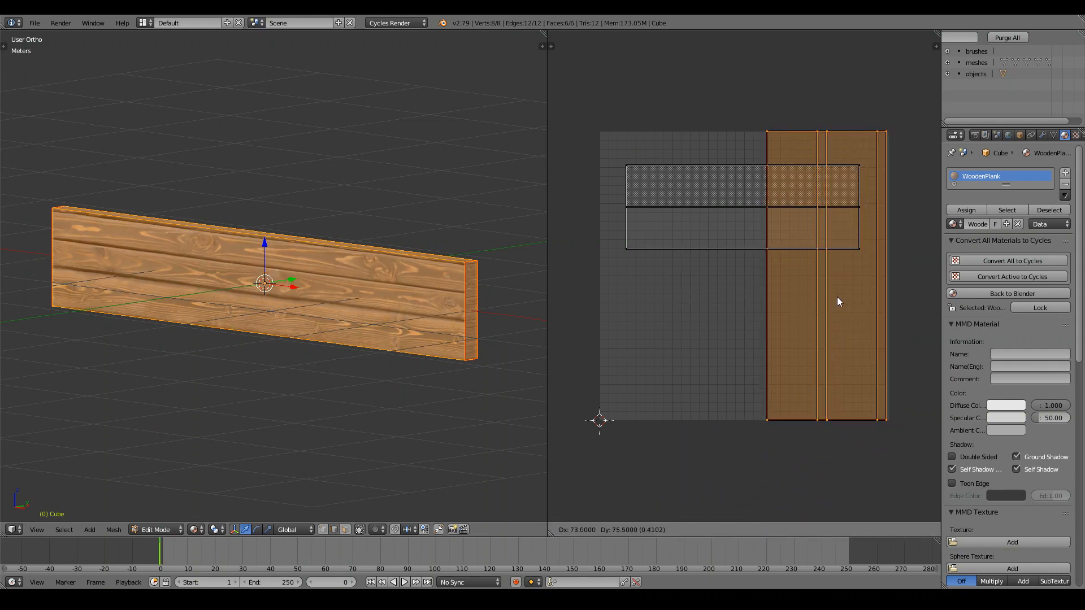
left_click(839, 299)
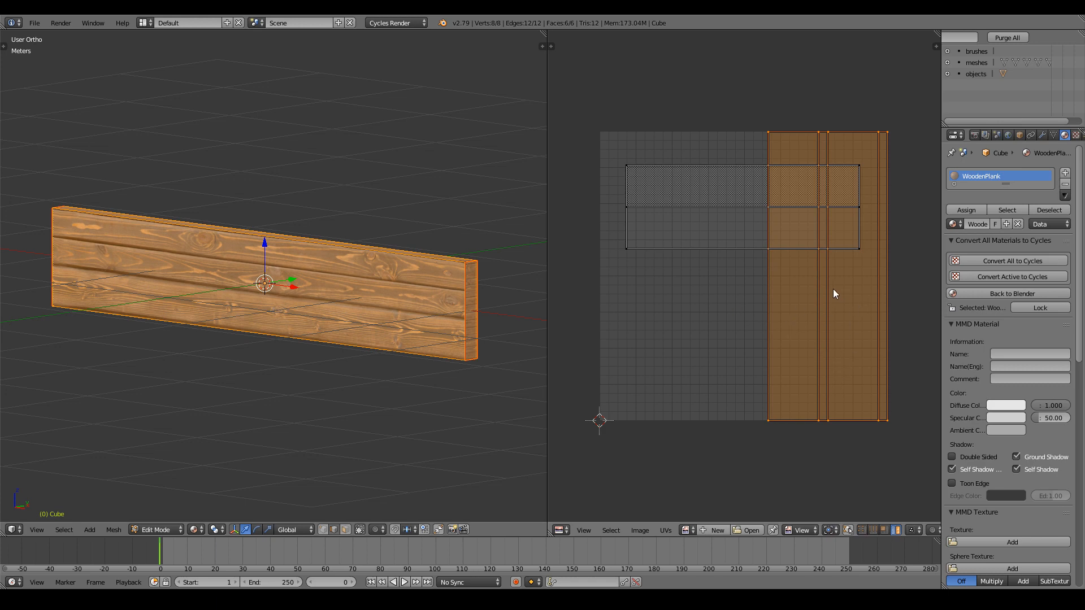
key("g")
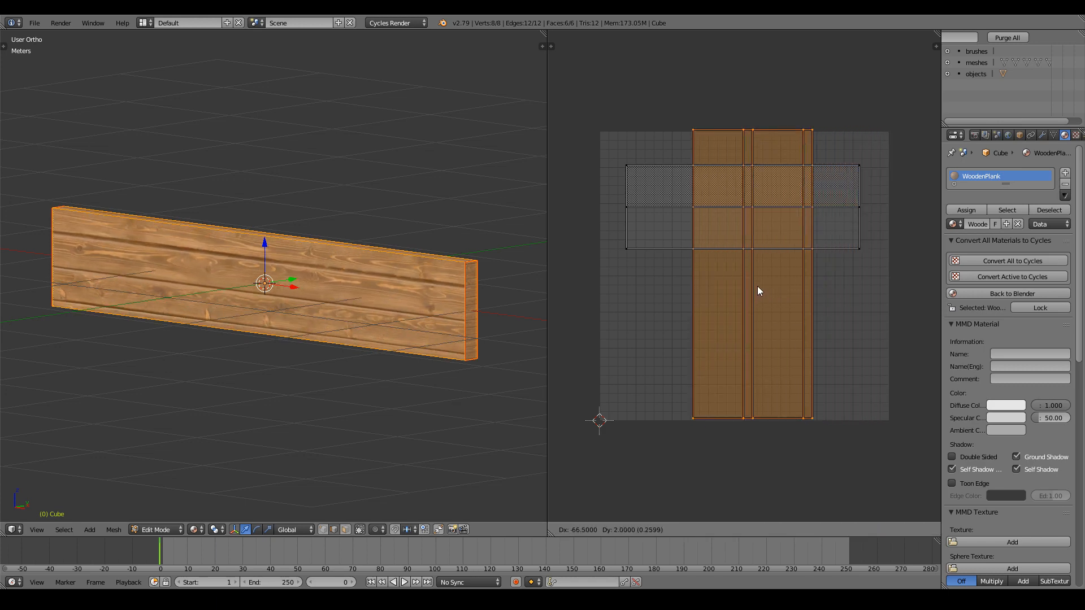
left_click(757, 286)
key("t")
left_click(551, 72)
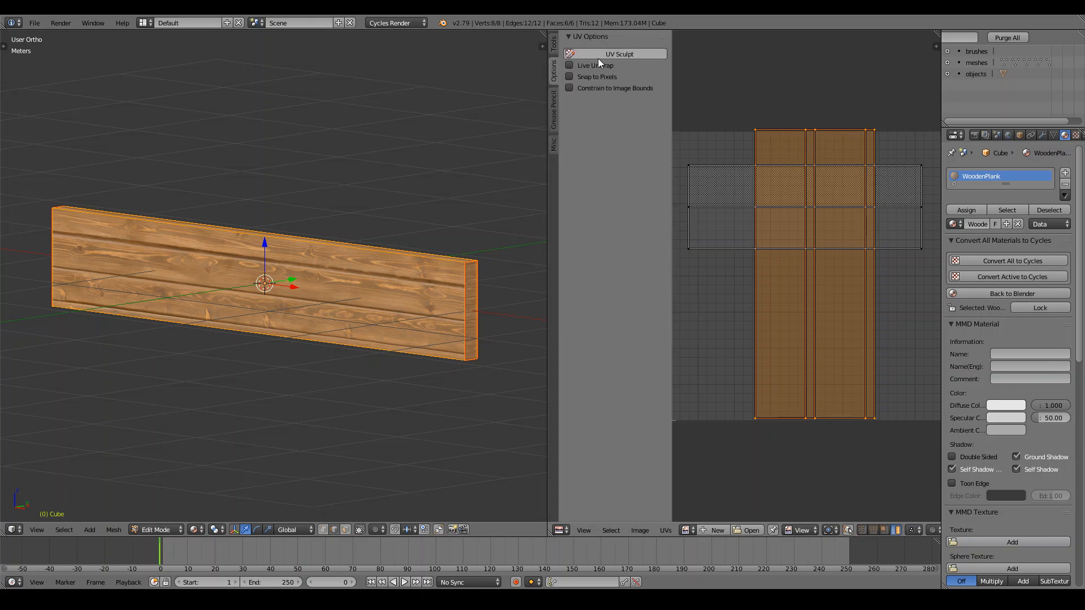
left_click(570, 88)
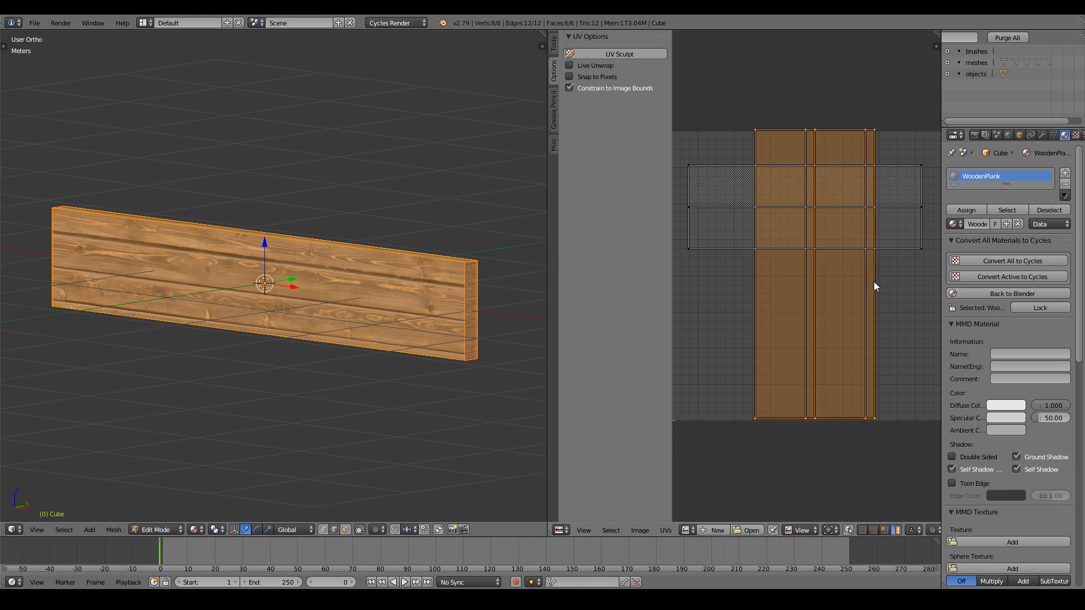
key("g")
left_click(856, 326)
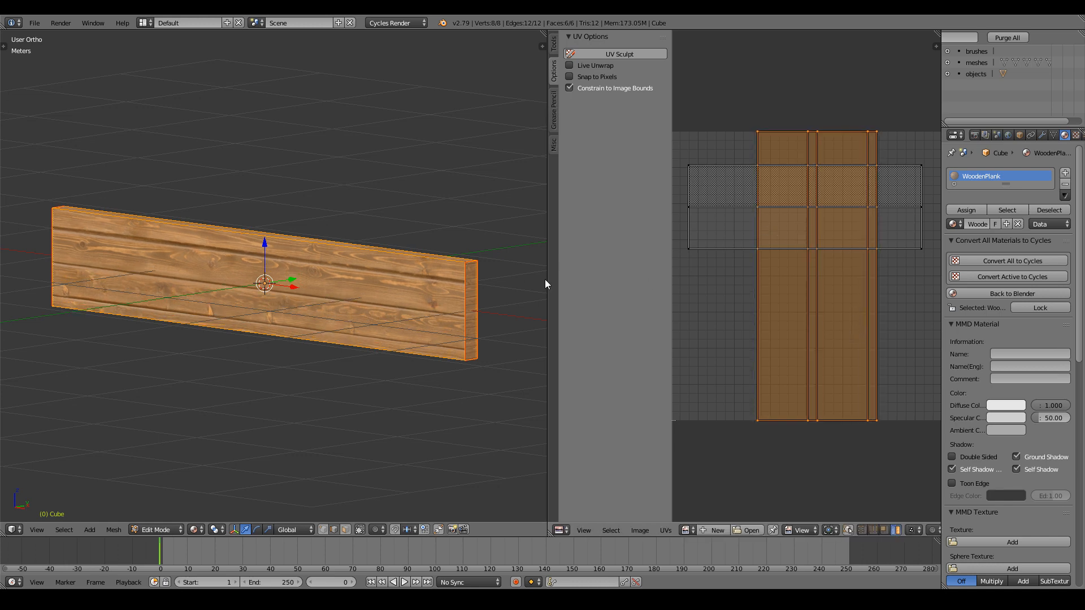
key("t")
Shrink the UV islands to about half size and shift them downward.
key("s")
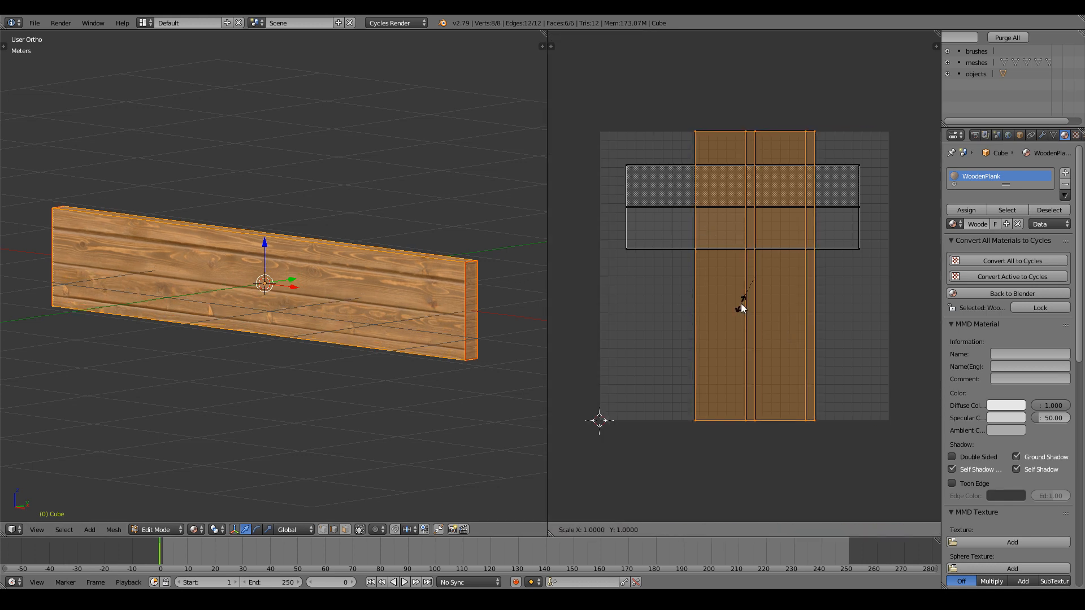
key("Escape")
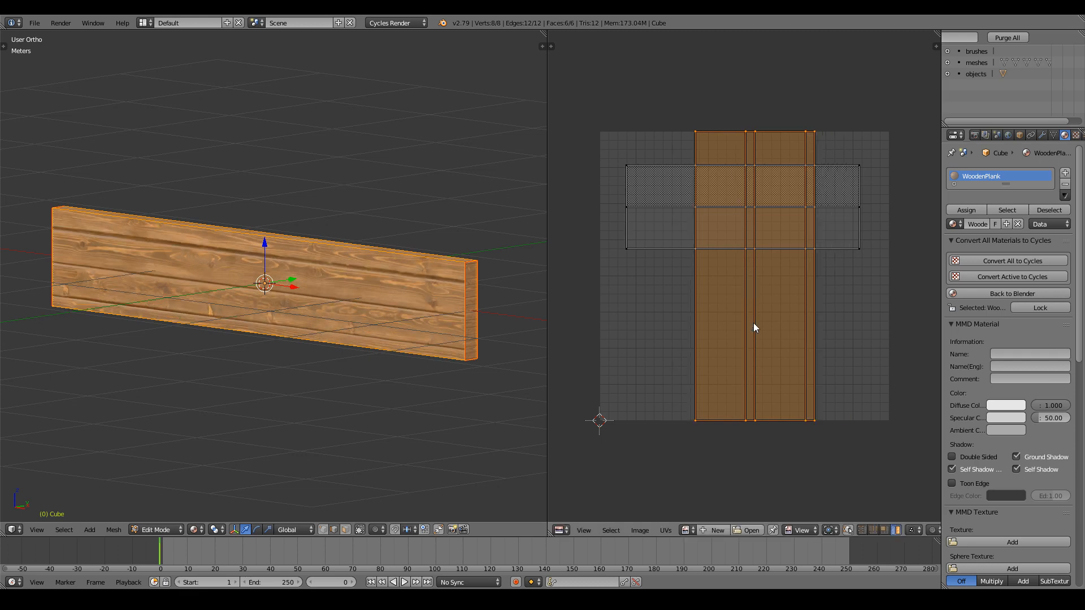
key("s")
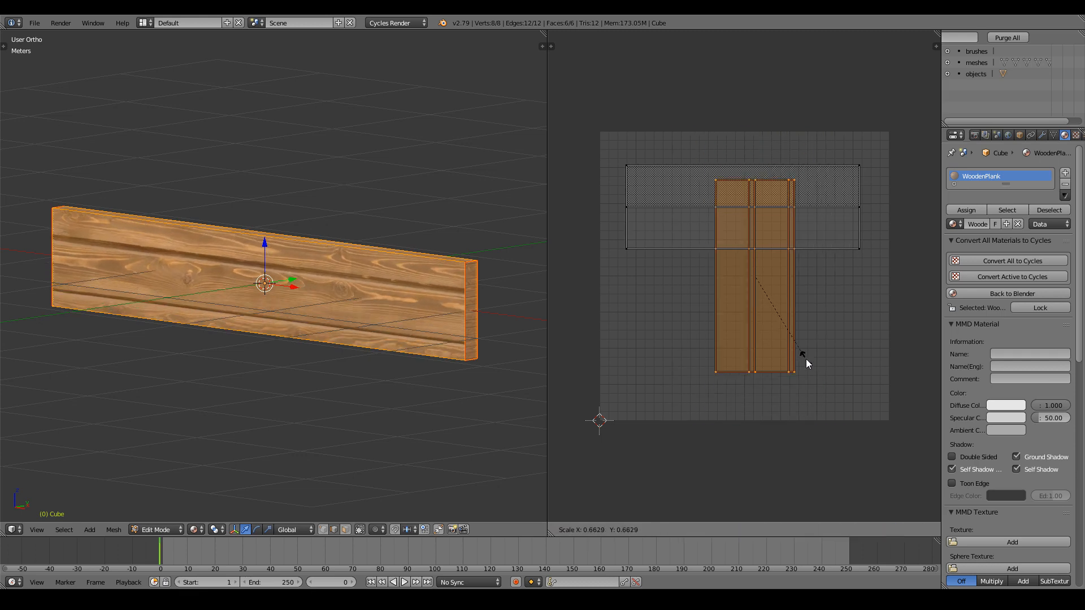
left_click(793, 337)
key("g")
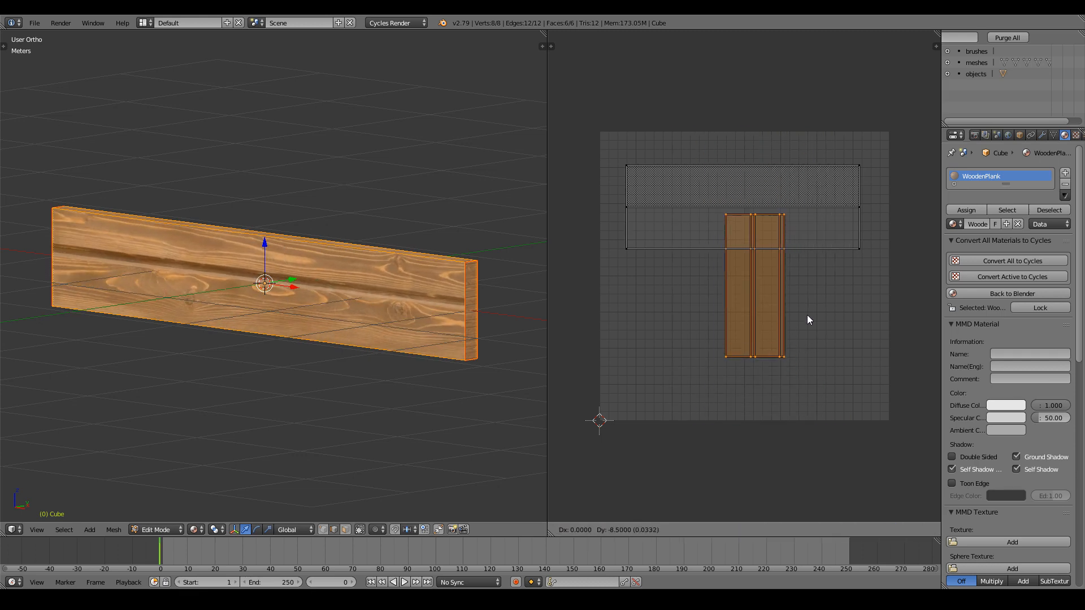
left_click(814, 324)
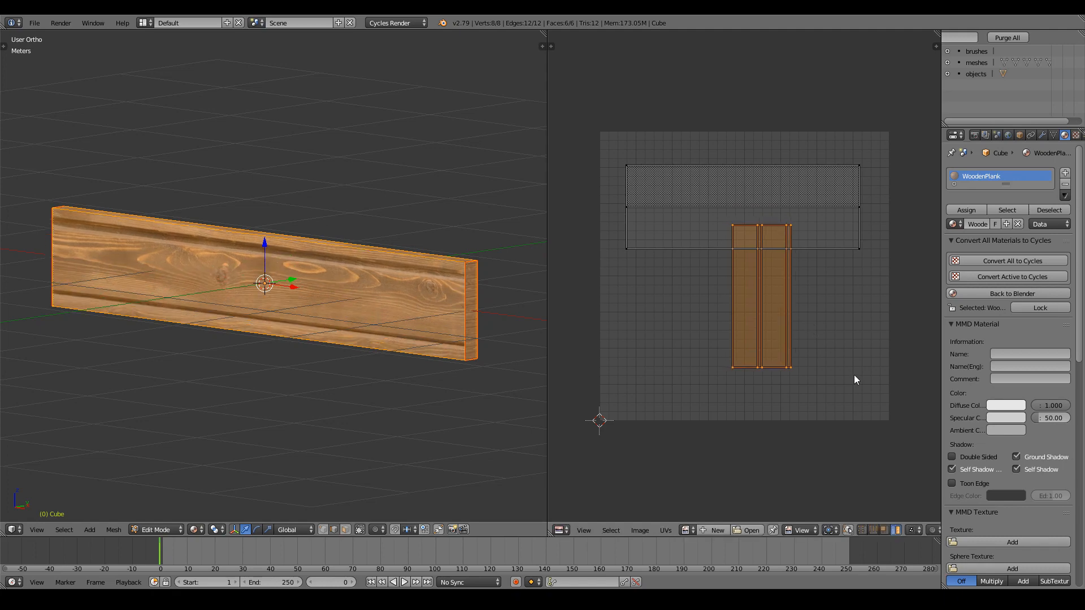
key("s")
left_click(832, 361)
Fine-tune the islands with further scale and move adjustments, ending slightly enlarged.
key("g")
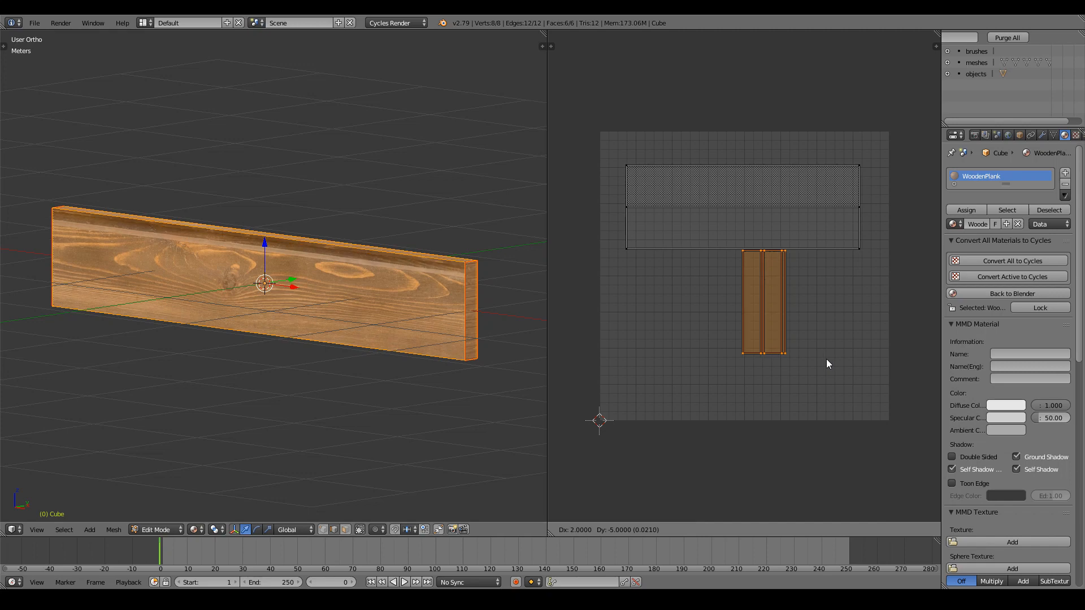
left_click(826, 359)
key("s")
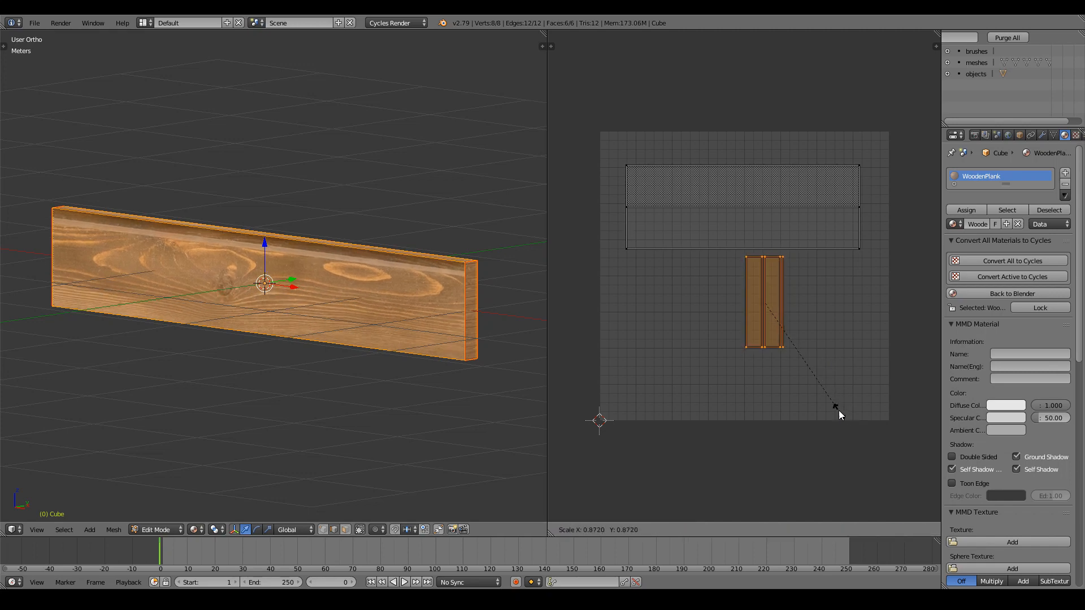
left_click(827, 402)
key("g")
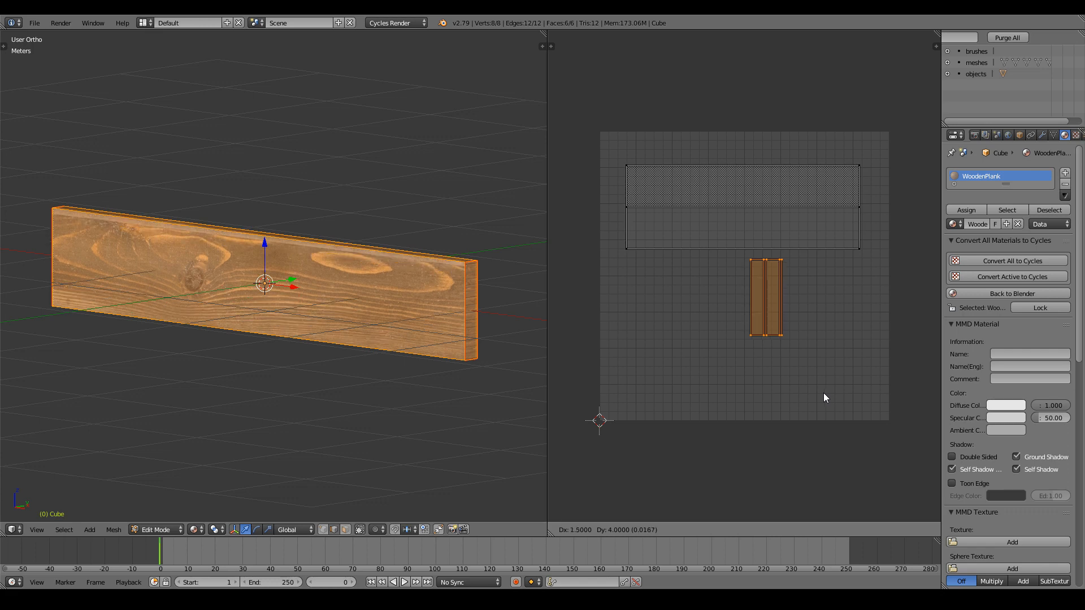
left_click(823, 392)
key("s")
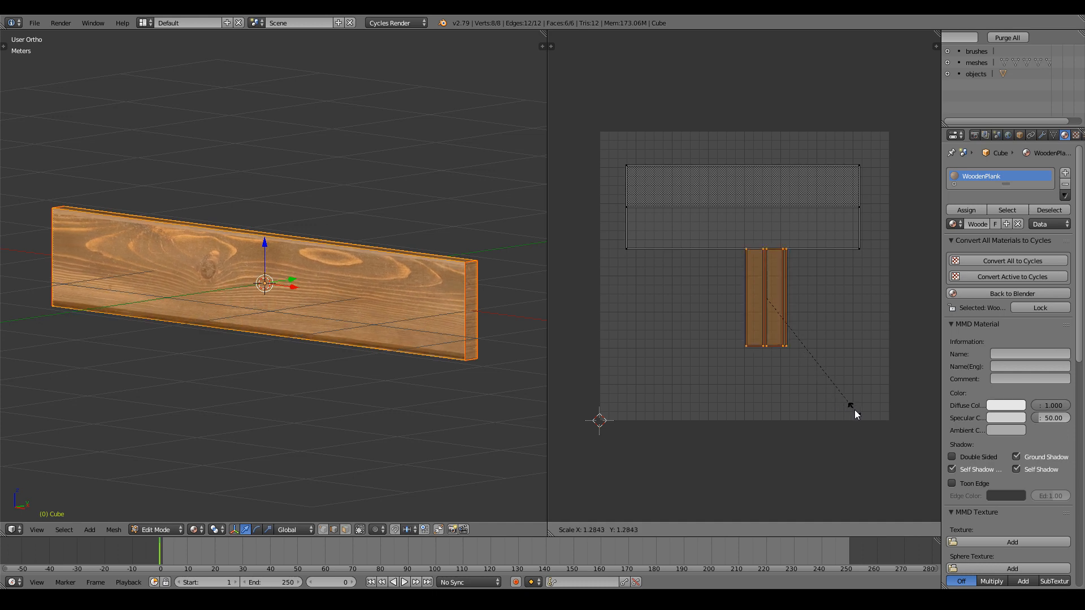
left_click(845, 409)
Shift the islands horizontally along X, preview the texture outside Edit Mode, then resize them.
middle_click_drag(525, 289, 451, 291)
scroll(451, 292, "up", 3)
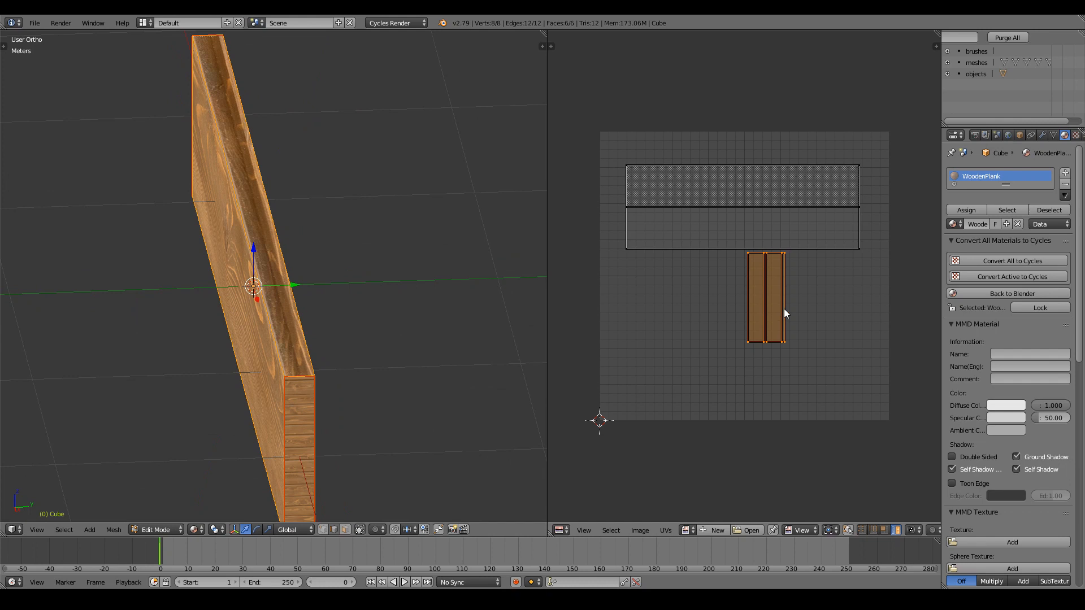
key("g")
key("x")
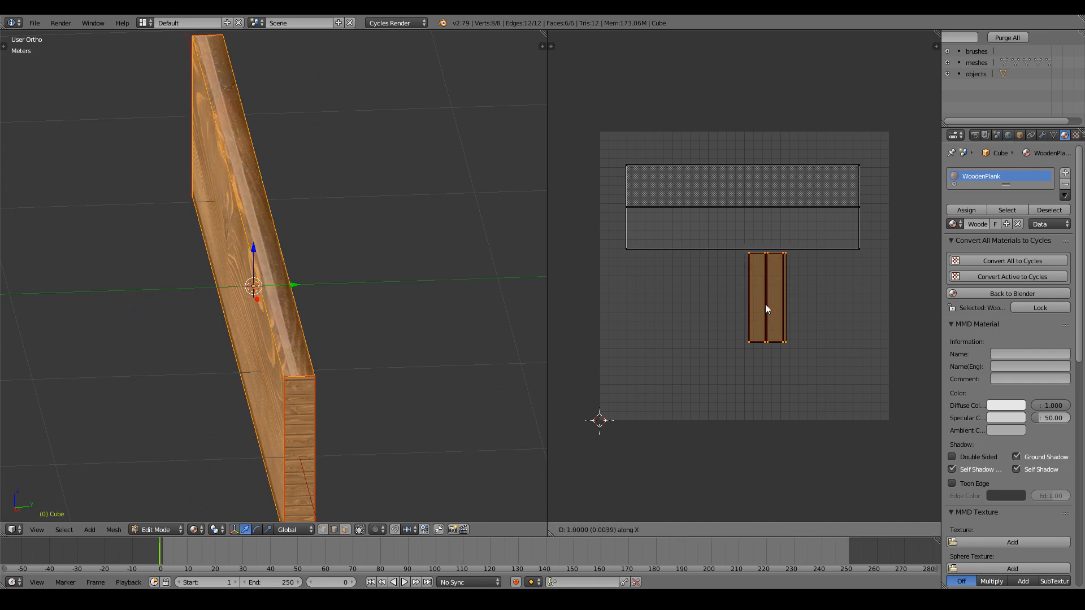
left_click(761, 303)
middle_click_drag(342, 247, 372, 233)
key("Tab")
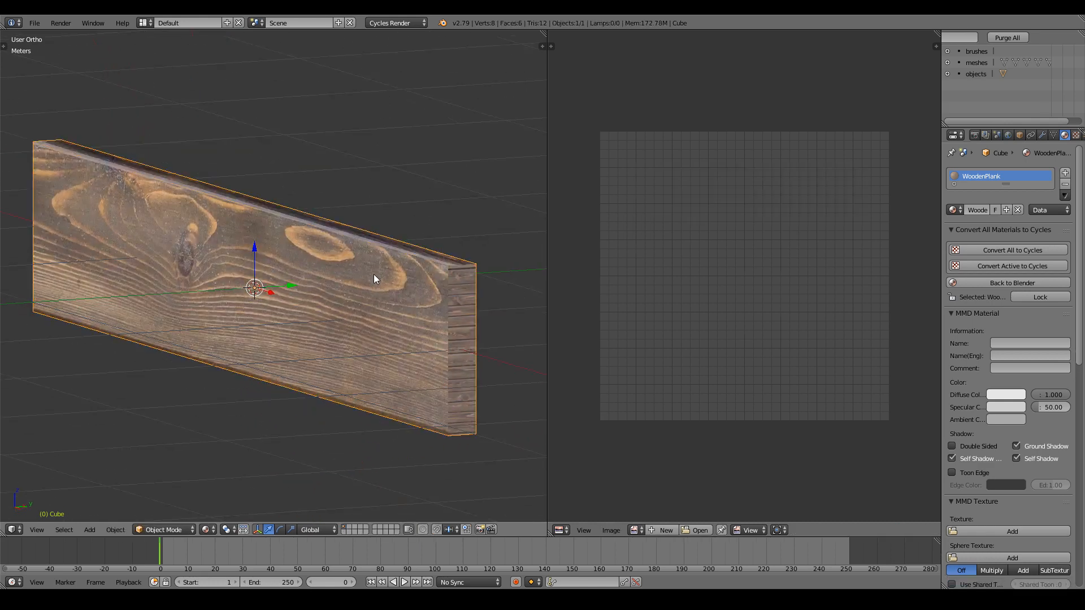
middle_click_drag(374, 274, 332, 273)
key("Tab")
key("s")
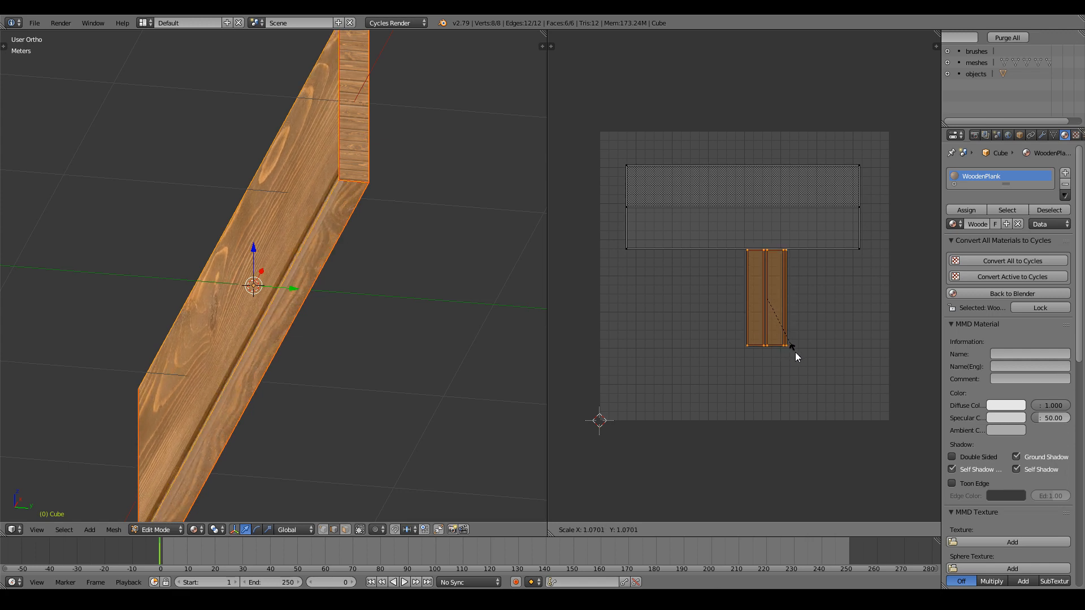
left_click(797, 352)
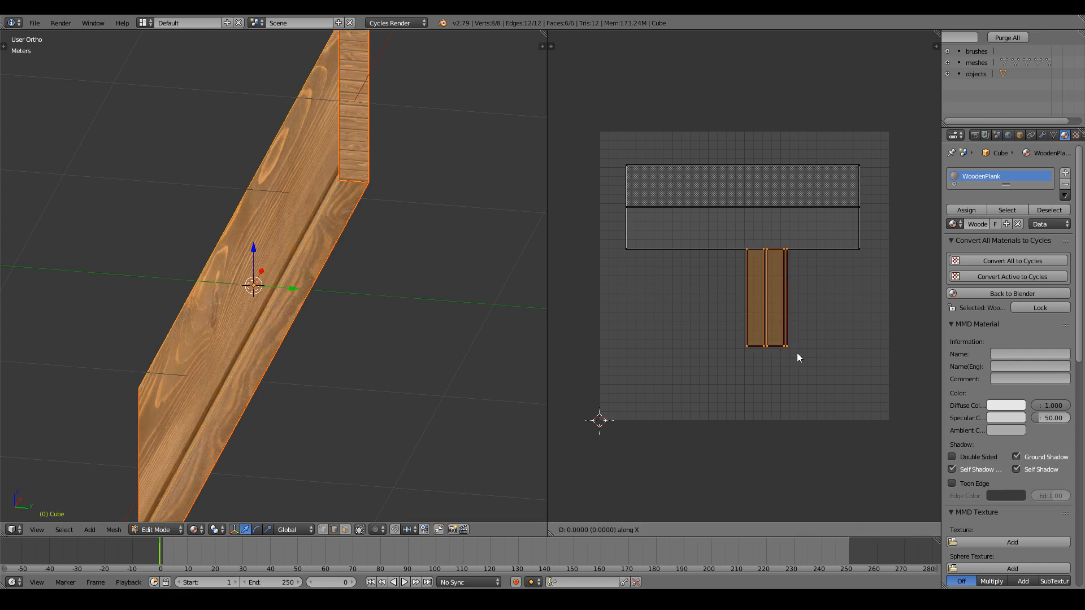
Resize the islands once more, slide them along X, and deselect all faces.
middle_click_drag(316, 266, 492, 271)
key("s")
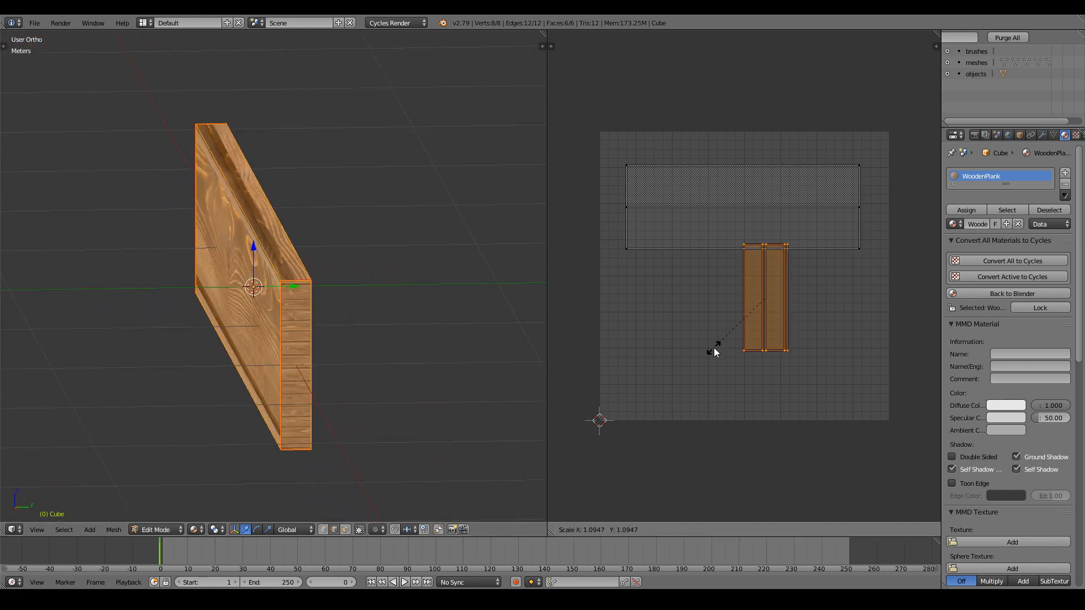
left_click(713, 351)
key("g")
key("x")
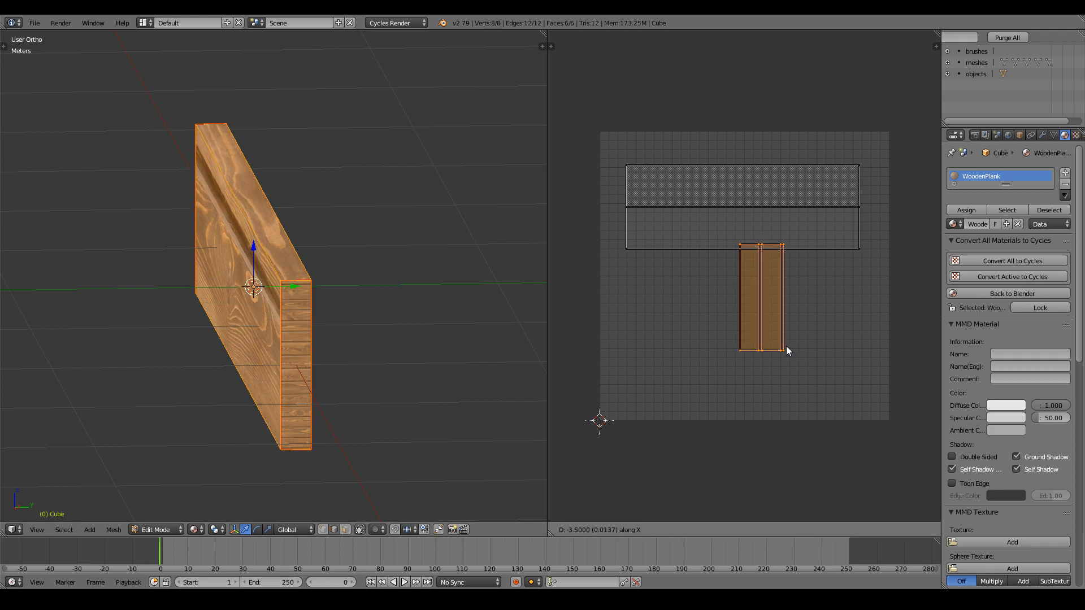
left_click(789, 351)
mouse_move(343, 310)
middle_mouse_down()
mouse_move(385, 307)
mouse_move(385, 361)
mouse_move(327, 309)
mouse_move(436, 291)
mouse_move(344, 280)
mouse_move(363, 310)
mouse_move(344, 309)
middle_mouse_up()
scroll(378, 361, "down", 3)
key("a")
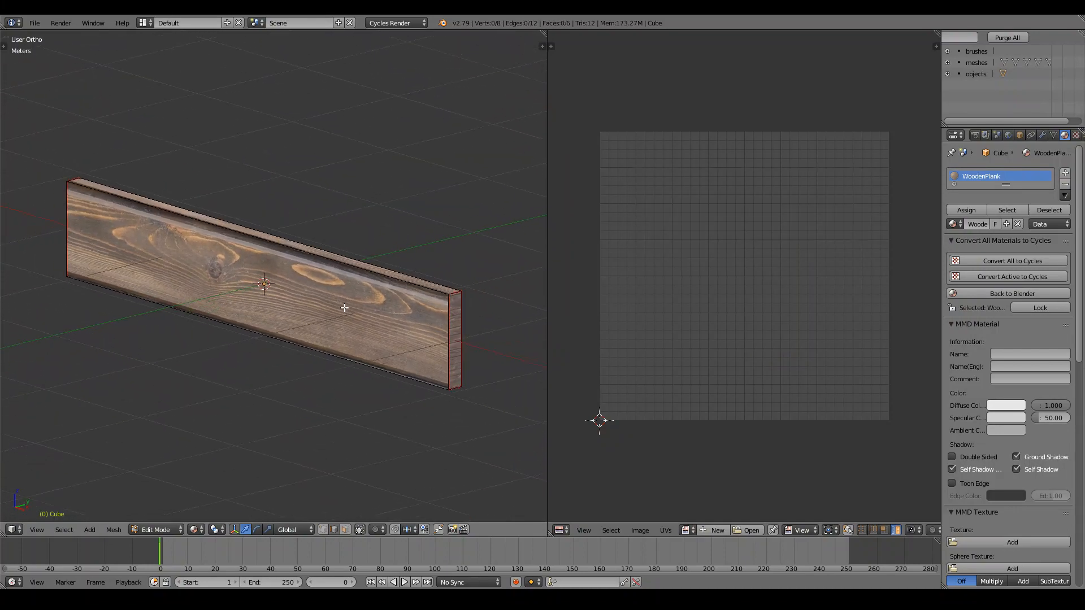
Rotate a selected UV face upright by -90 degrees and move it to the left.
key("Tab")
key("Tab")
key("a")
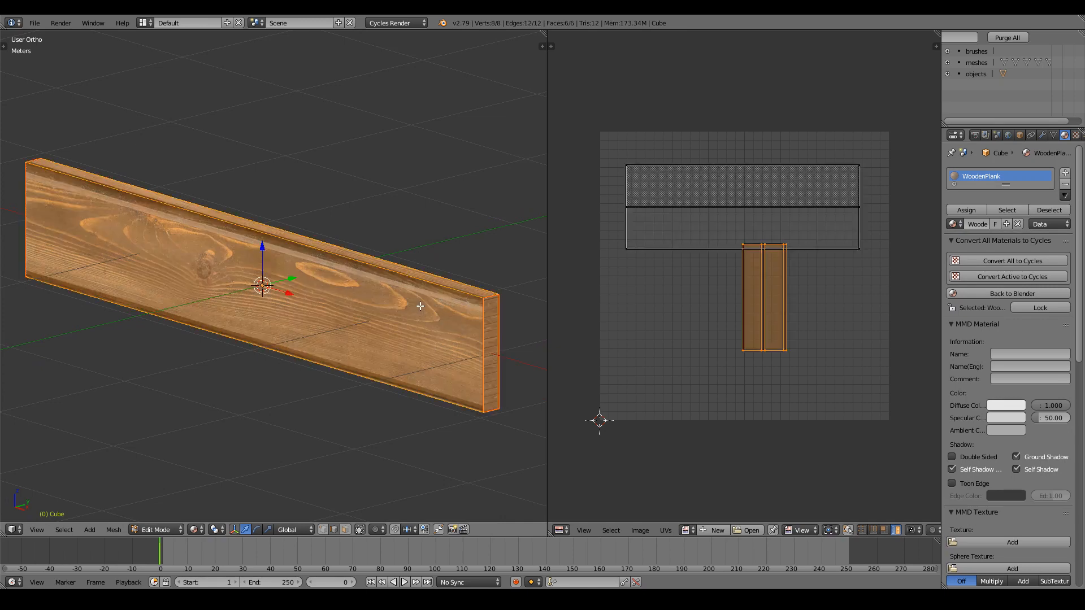
right_click(801, 217)
key("r")
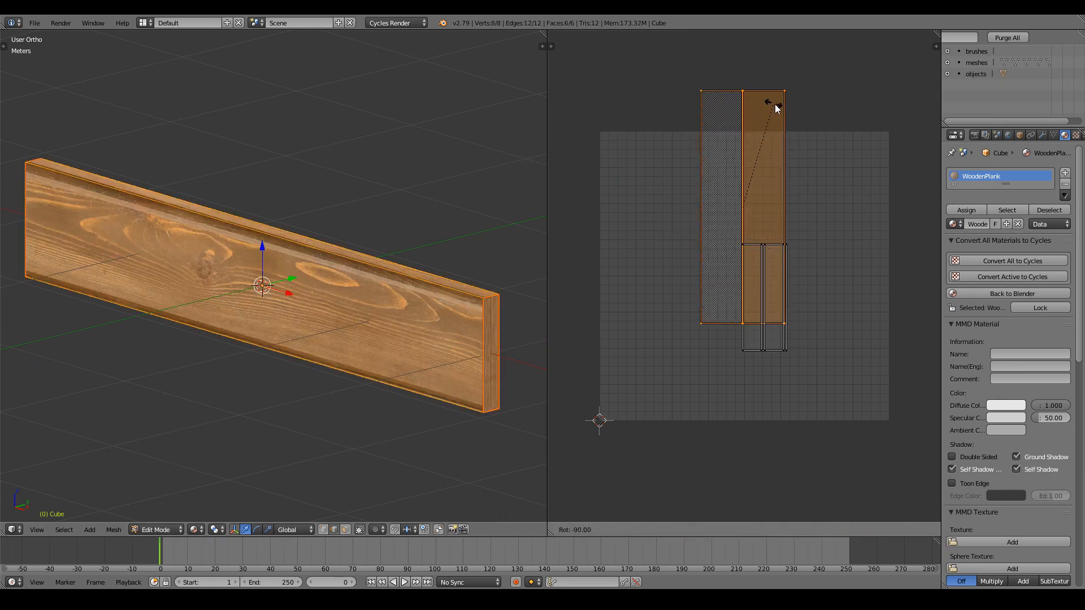
left_click(775, 104)
key("g")
left_click(636, 280)
Inspect the plank's texture from underneath and the other side, then return to Edit Mode.
key("Tab")
middle_click_drag(424, 301, 387, 264)
scroll(388, 264, "up", 4)
middle_click_drag(276, 269, 325, 337)
scroll(460, 311, "down", 3)
key("Tab")
scroll(324, 337, "up", 4)
scroll(331, 385, "down", 4)
middle_click_drag(332, 385, 328, 493)
Select the bottom front and back top edges and clear their seams with Clear Seam.
key("a")
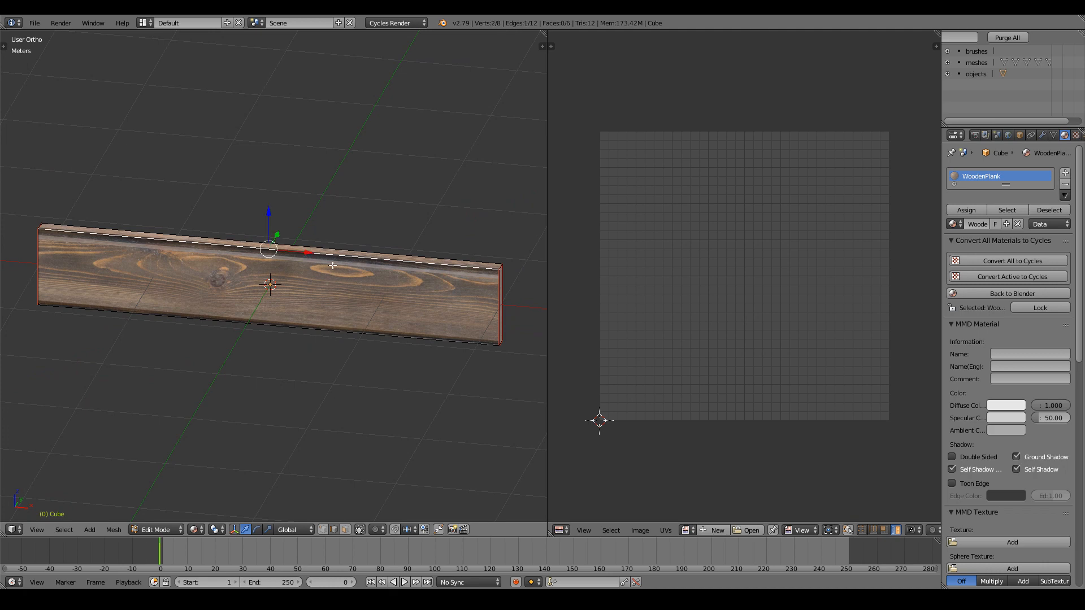
middle_click_drag(333, 265, 318, 260)
right_click(316, 323, "shift")
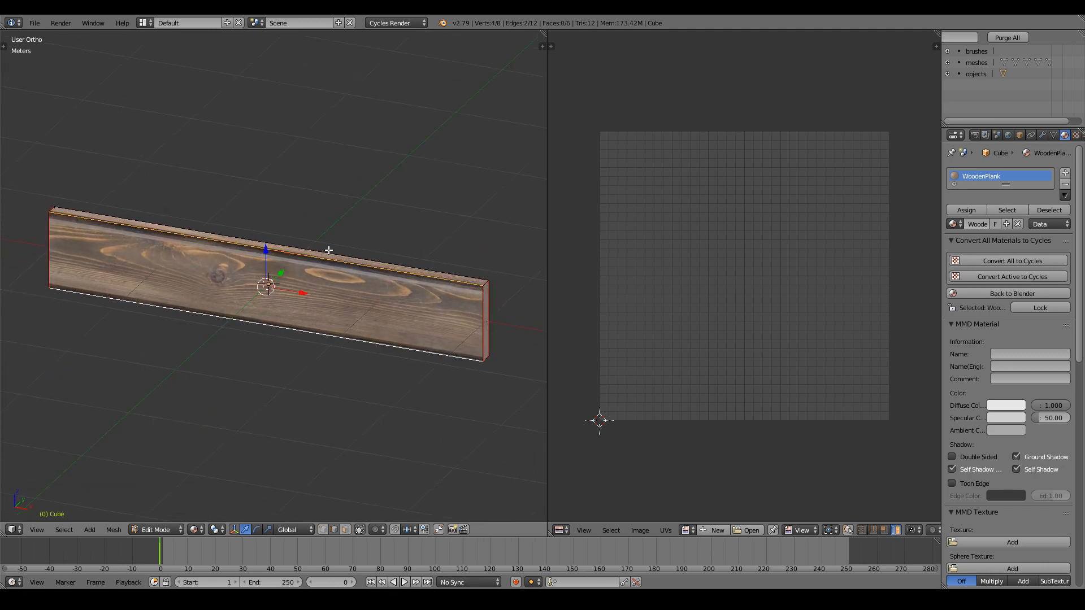
right_click(329, 251, "shift")
middle_click_drag(421, 418, 396, 272)
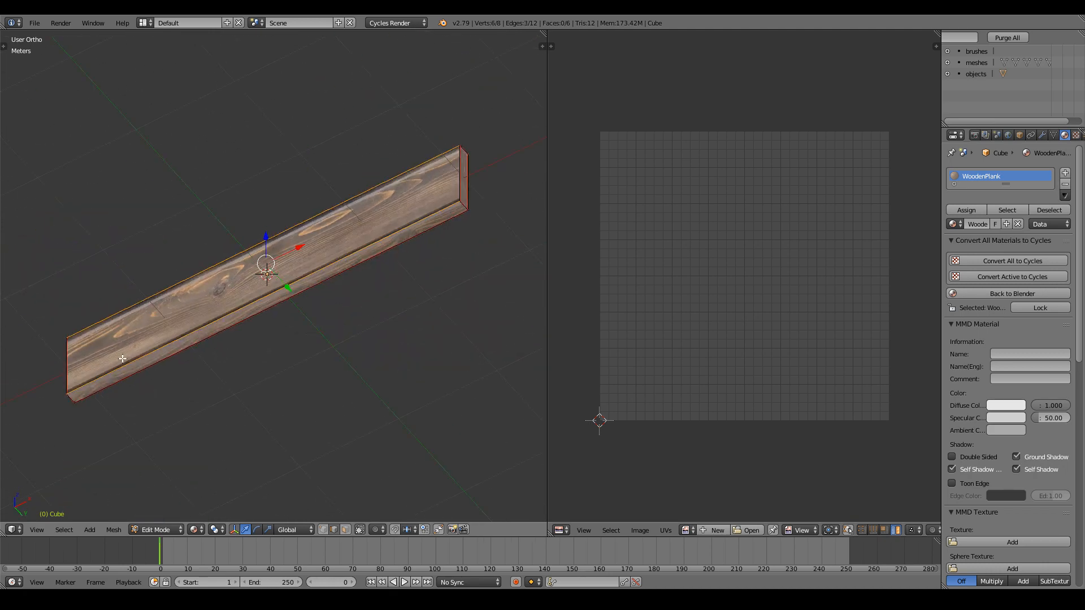
key("t")
left_click(47, 226)
Unwrap the whole plank, then rotate the lower long UV face 90° and move it aside.
key("a")
key("a")
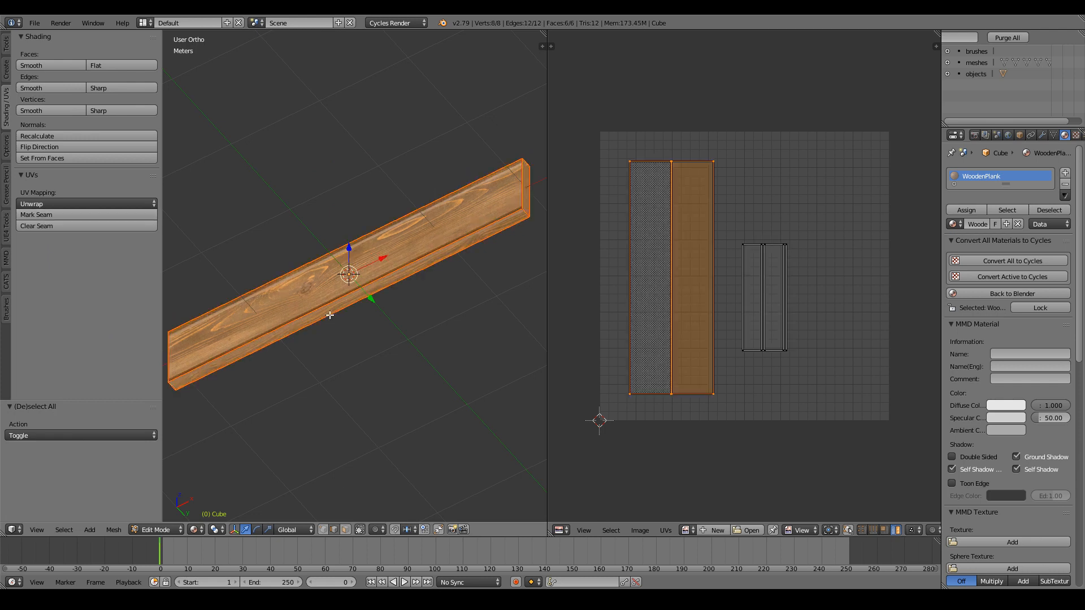
key("u")
left_click(330, 314)
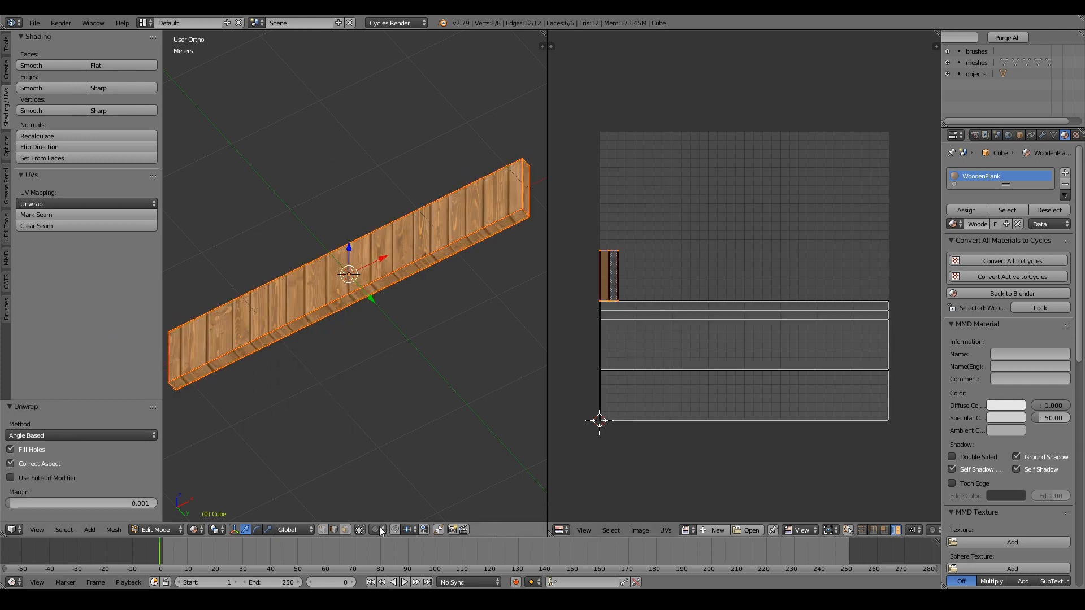
right_click(757, 382)
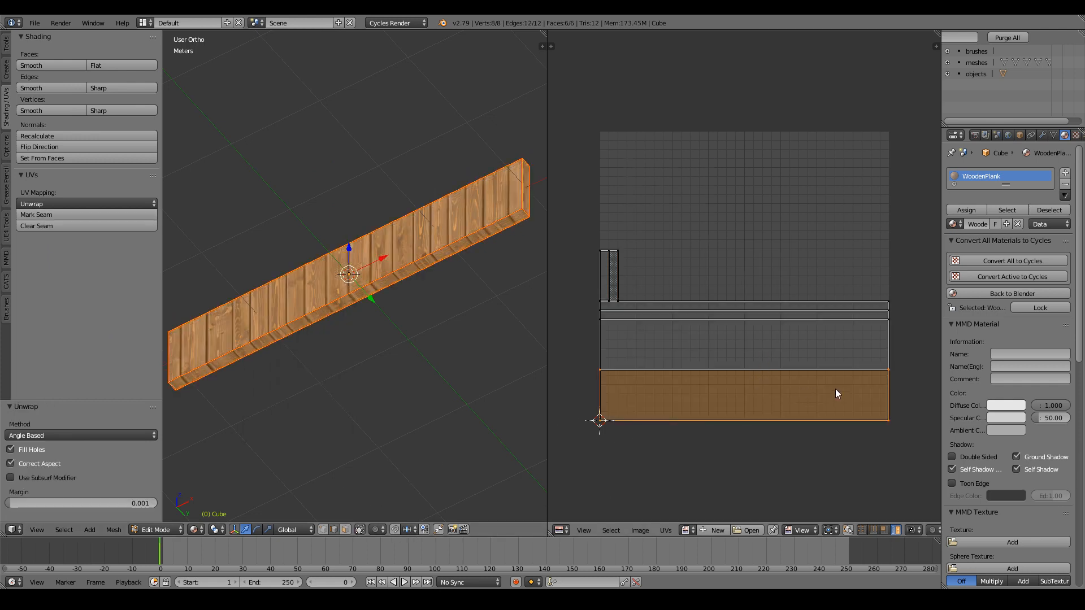
key("r")
left_click(673, 194)
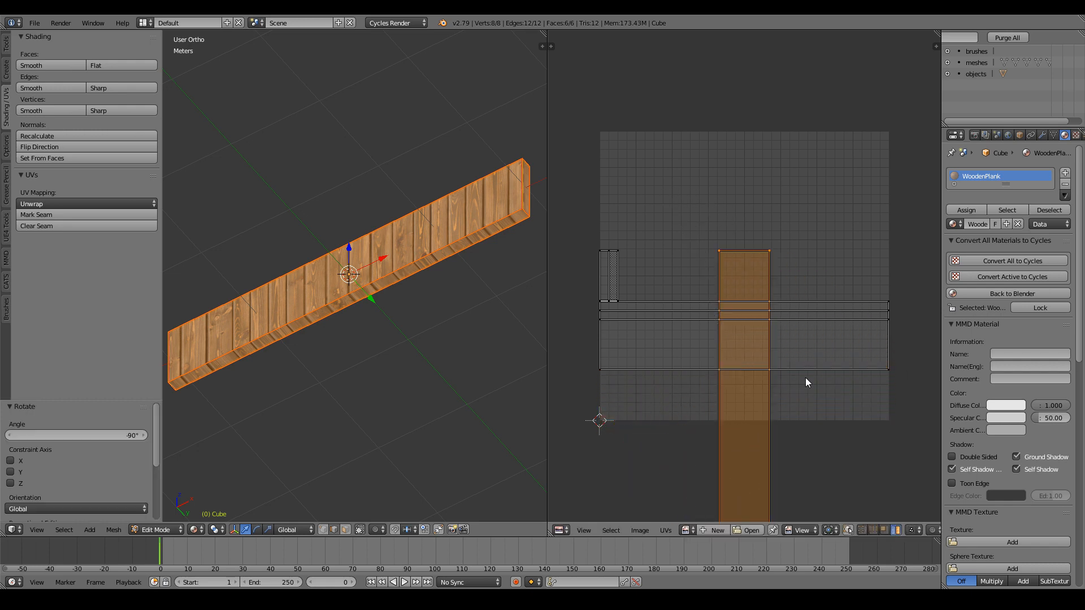
key("g")
left_click(840, 344)
Move the rotated UV face right, shrink it to about 0.452, and reposition it.
middle_click_drag(424, 290, 305, 339)
key("g")
left_click(908, 323)
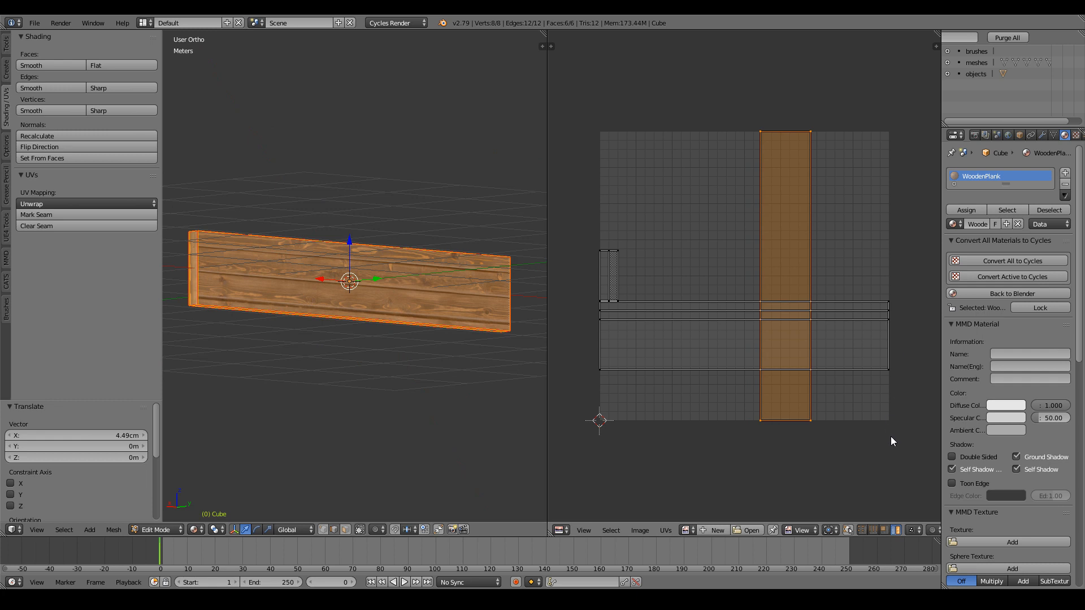
key("s")
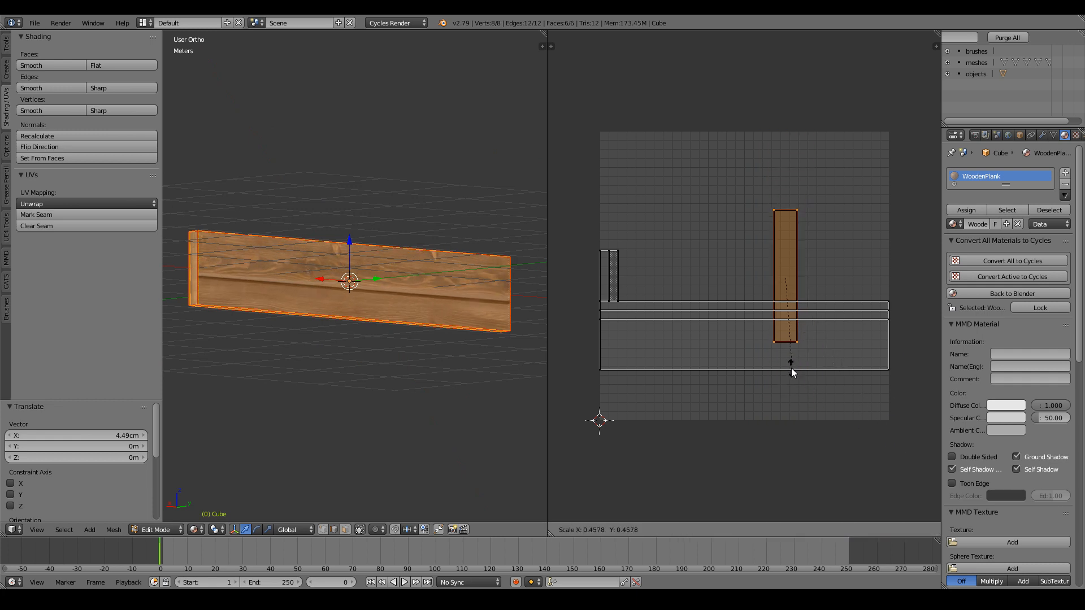
left_click(794, 366)
key("g")
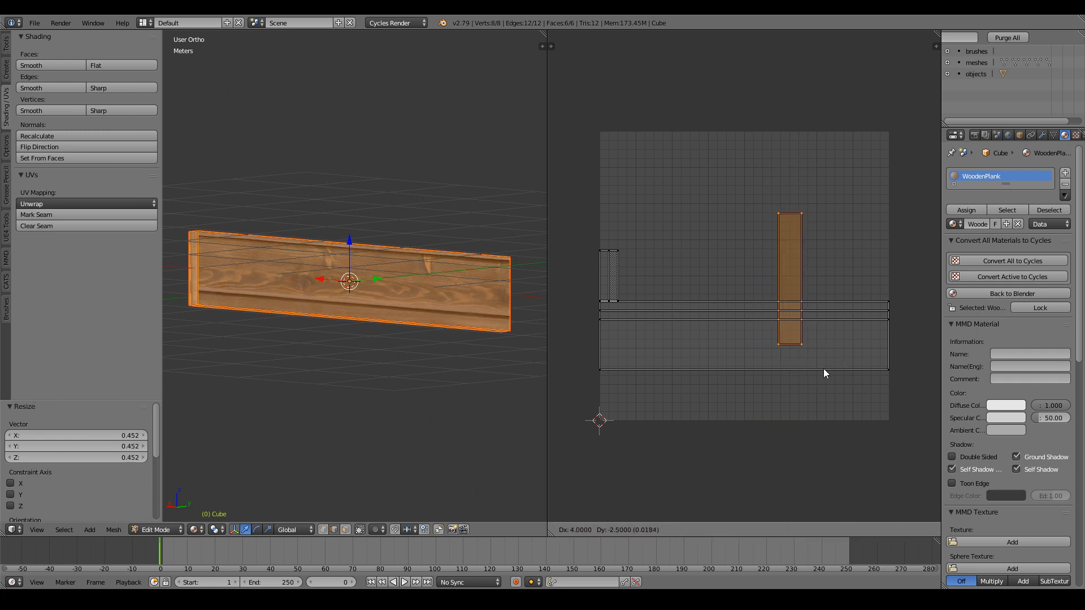
left_click(823, 370)
Fine-tune the face to 0.984 scale and shift the island horizontally along X.
key("s")
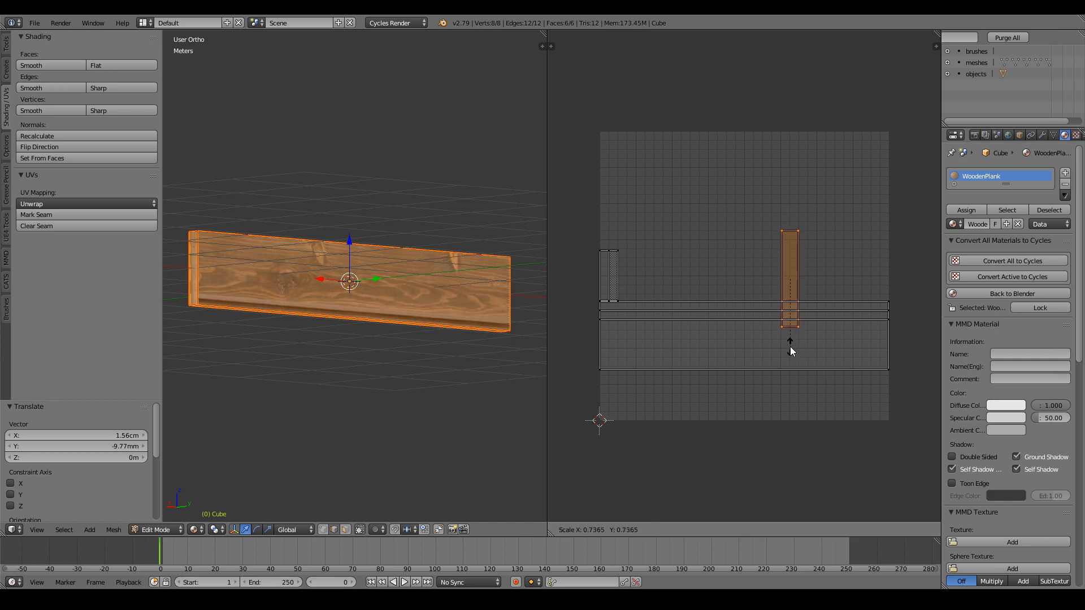
left_click(790, 346)
key("g")
left_click(791, 347)
key("s")
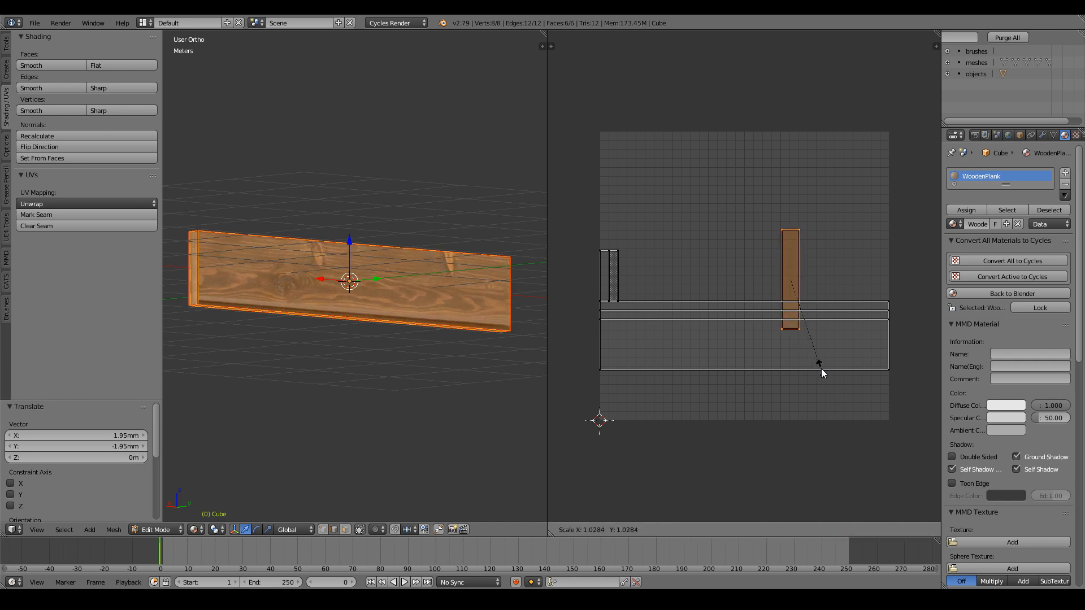
left_click(816, 365)
scroll(385, 329, "up", 1)
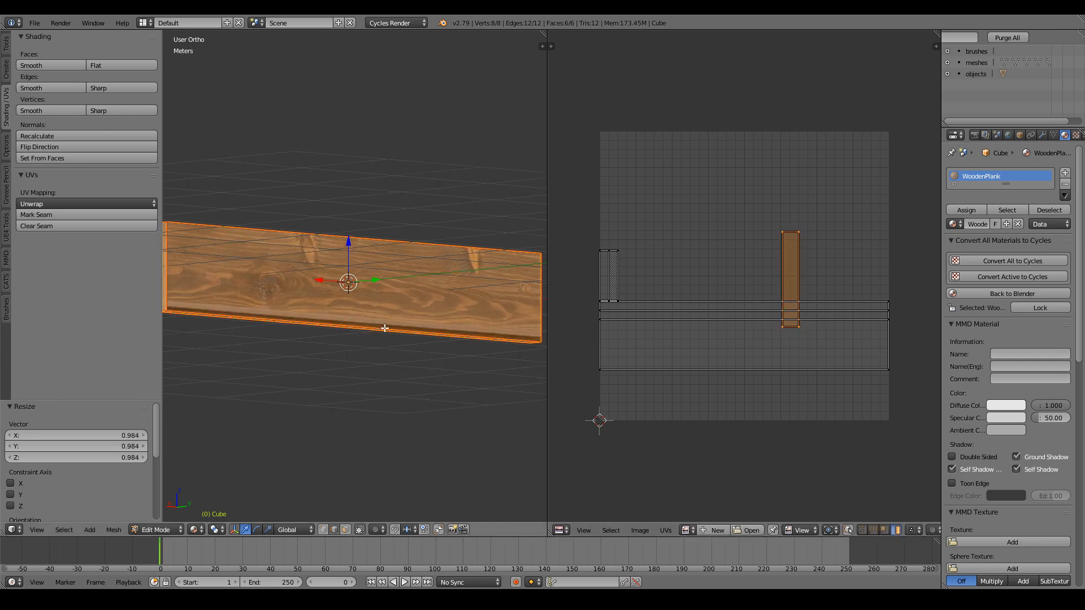
middle_click_drag(385, 328, 430, 342)
key("g")
key("x")
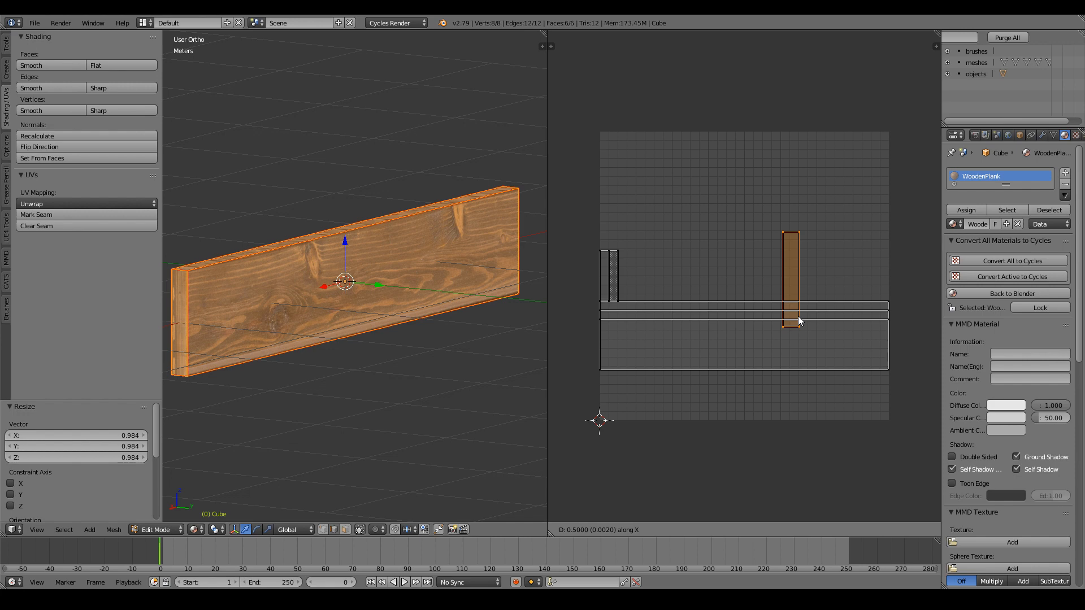
left_click(799, 320)
Turn the large horizontal UV face -90° upright and move it into place.
right_click(722, 346)
key("r")
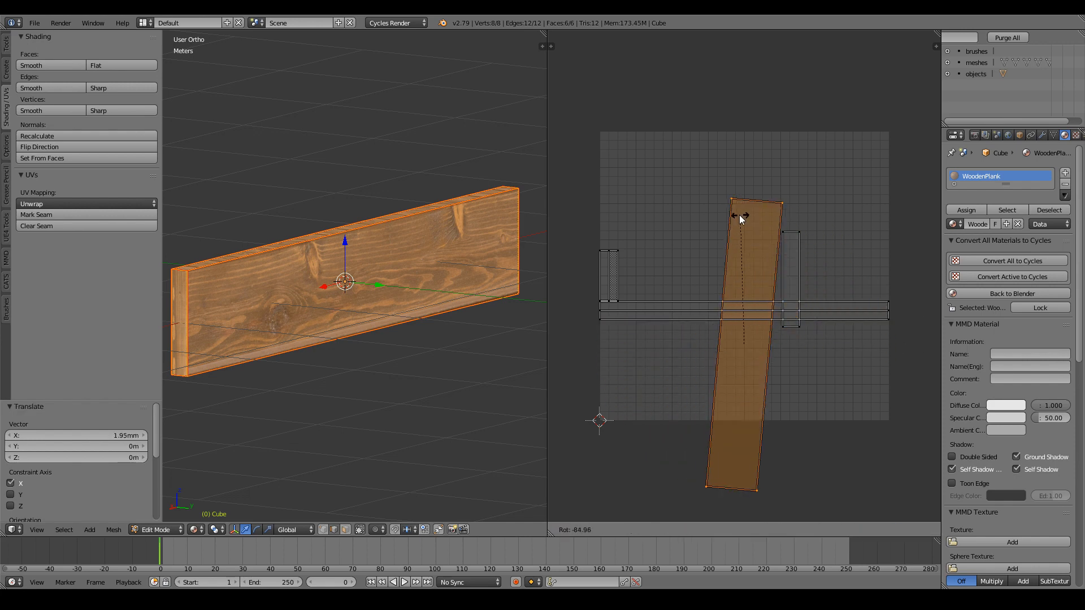
left_click(733, 214, "ctrl")
key("g")
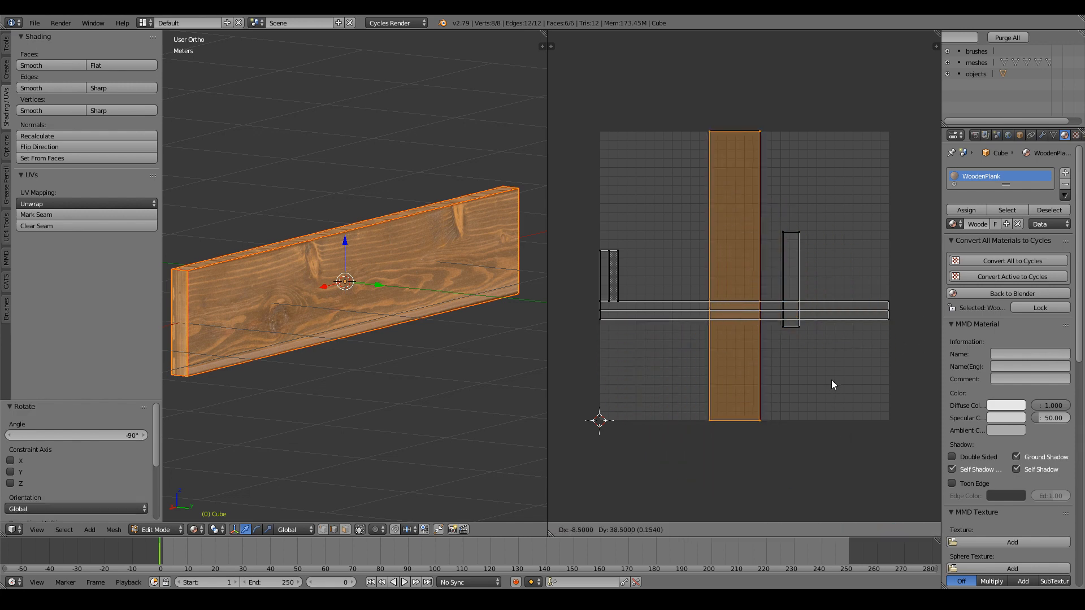
left_click(828, 382)
Shrink the upright island to 0.445 and shift it 2.34cm right along X.
middle_click_drag(441, 354, 545, 365)
key("s")
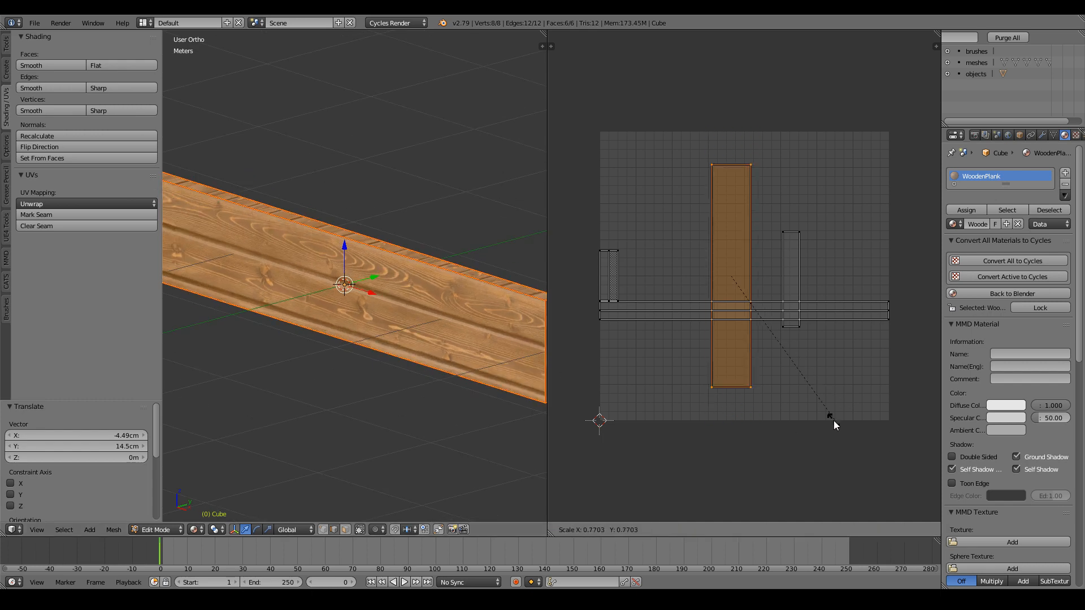
left_click(771, 371)
key("g")
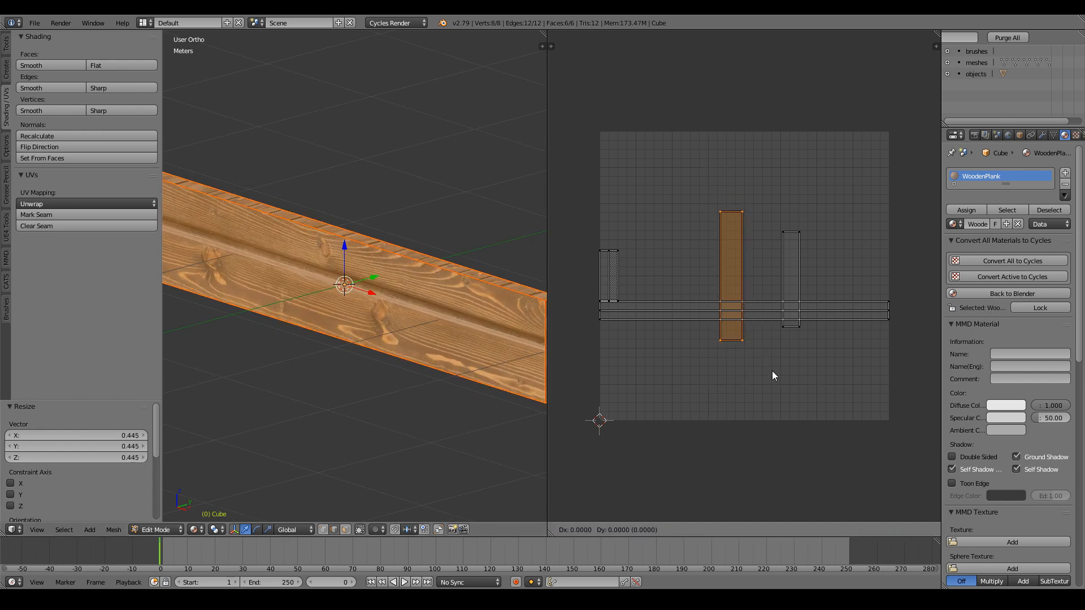
key("x")
left_click(778, 372)
Rescale the front-face strip to 0.795 and settle it over the wood texture.
key("s")
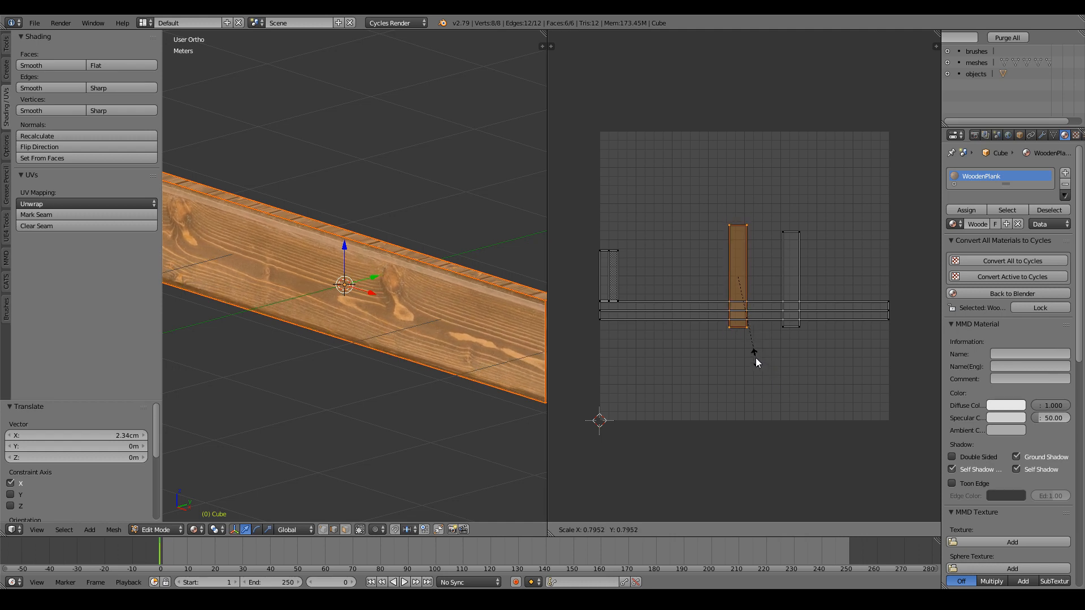
left_click(756, 359)
key("g")
key("x")
right_click(749, 360)
key("t")
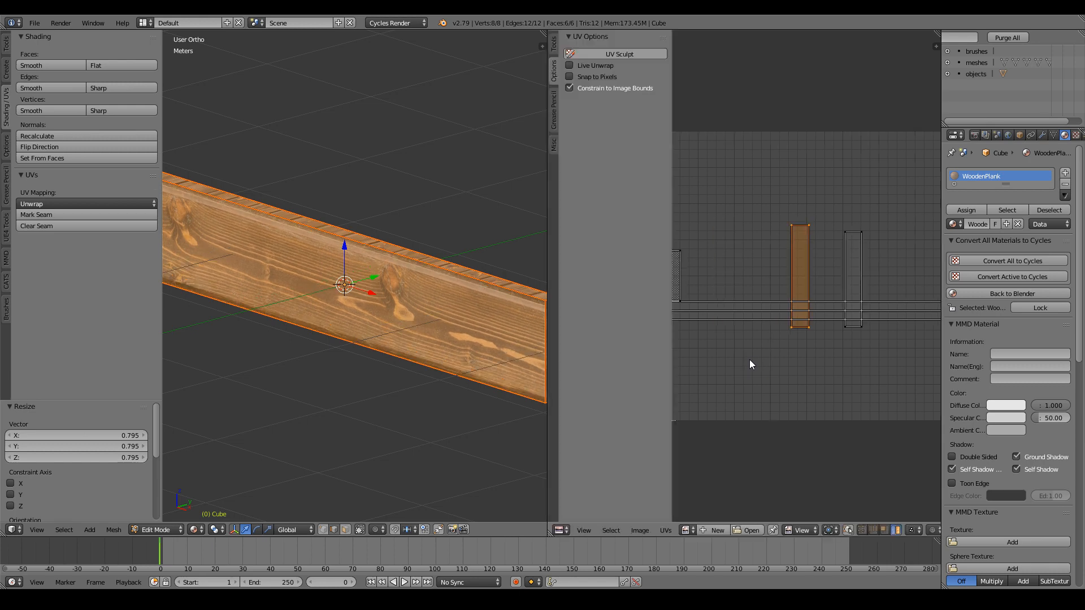
key("t")
key("g")
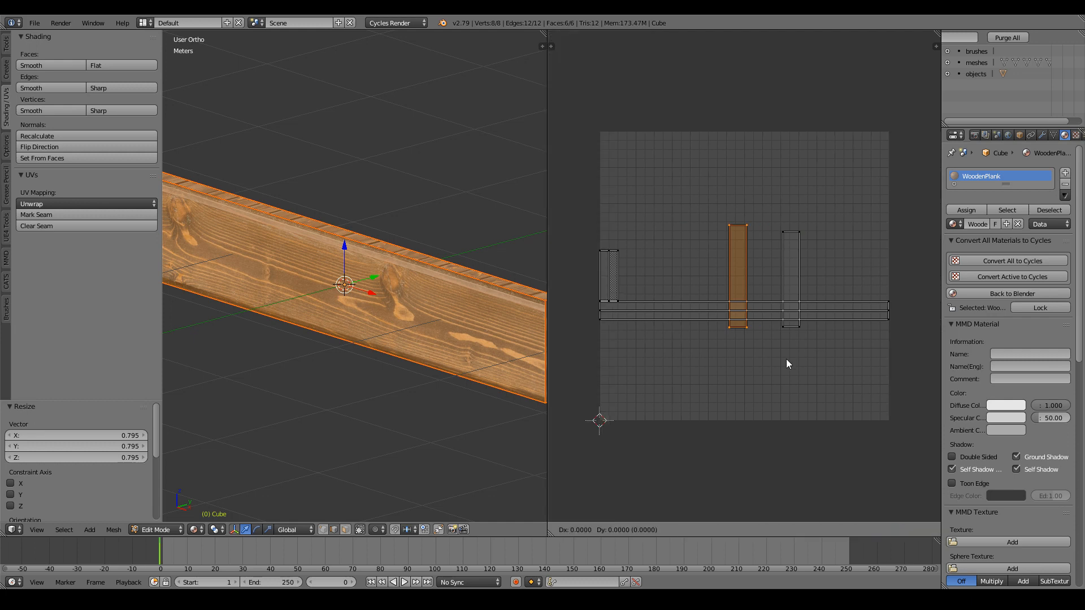
left_click(787, 360)
Nudge the previous UV strip slightly sideways and deselect it.
scroll(787, 360, "up", 8)
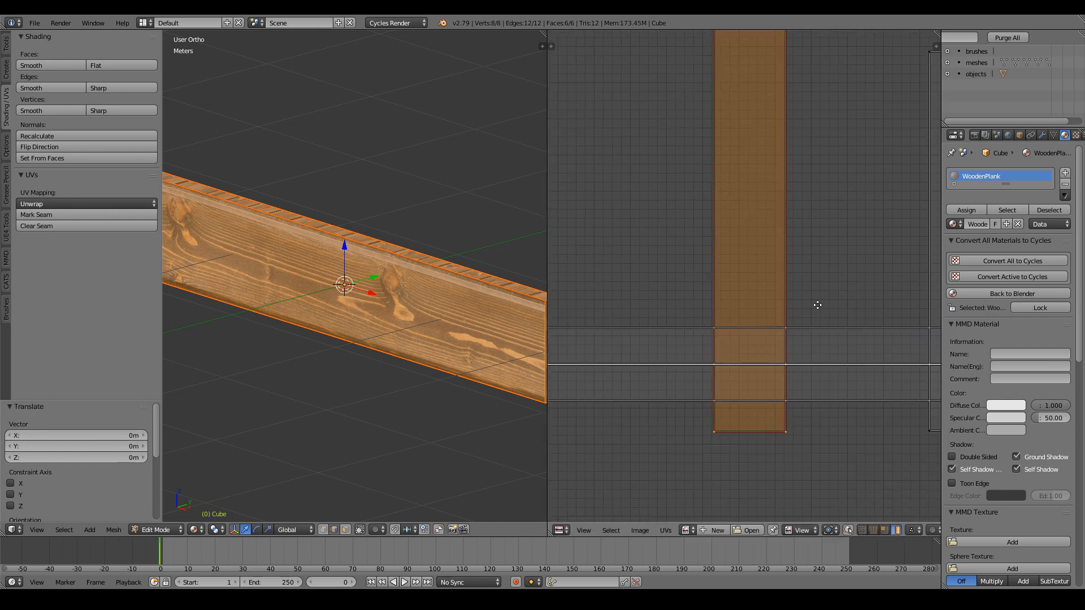
key("g")
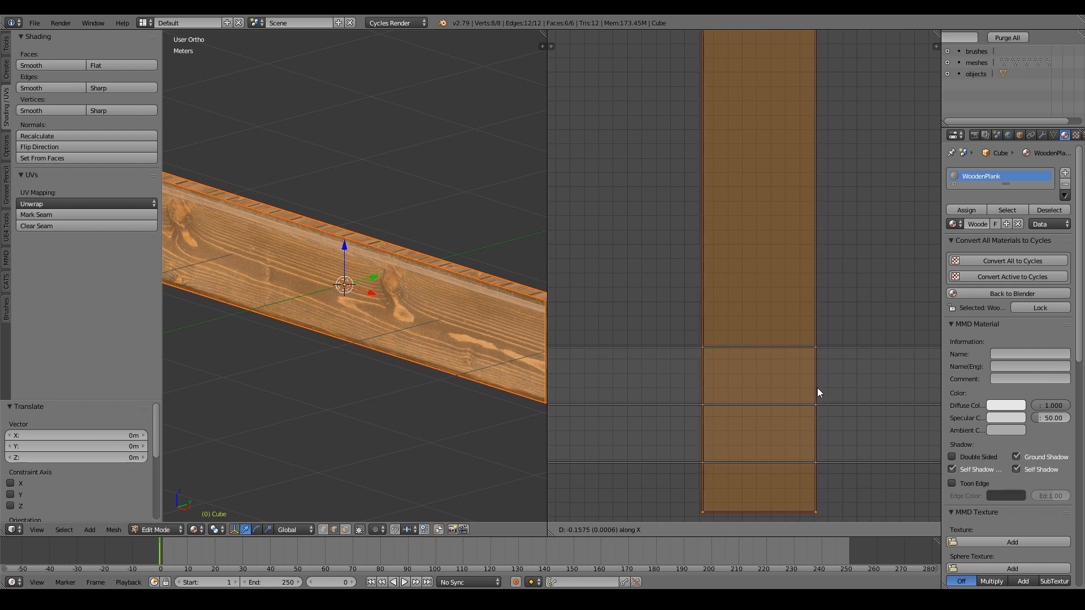
left_click(810, 385)
scroll(778, 287, "down", 4)
scroll(780, 287, "down", 1)
key("a")
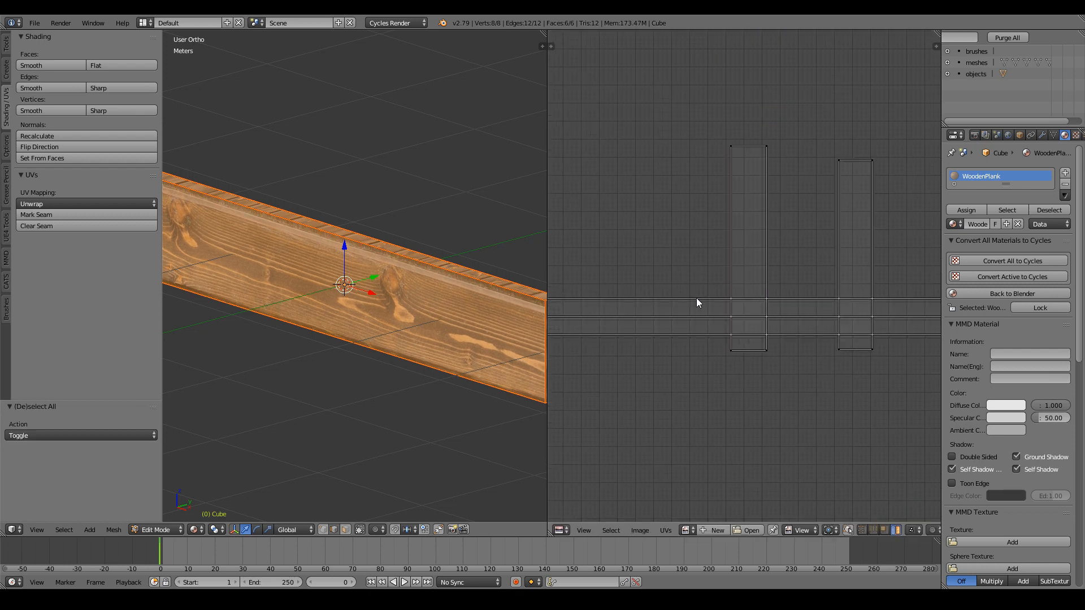
scroll(452, 331, "down", 3)
Select the long side strip island, rotate it -90° upright, and move it.
key("Tab")
middle_click_drag(414, 325, 365, 266)
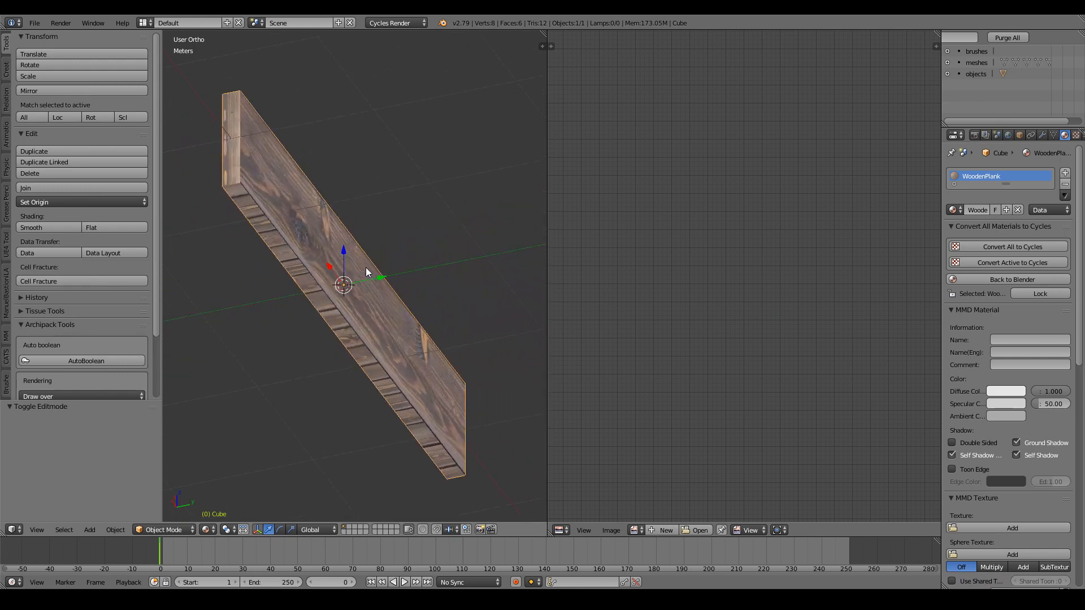
key("Tab")
right_click(817, 321)
scroll(818, 323, "down", 2)
key("r")
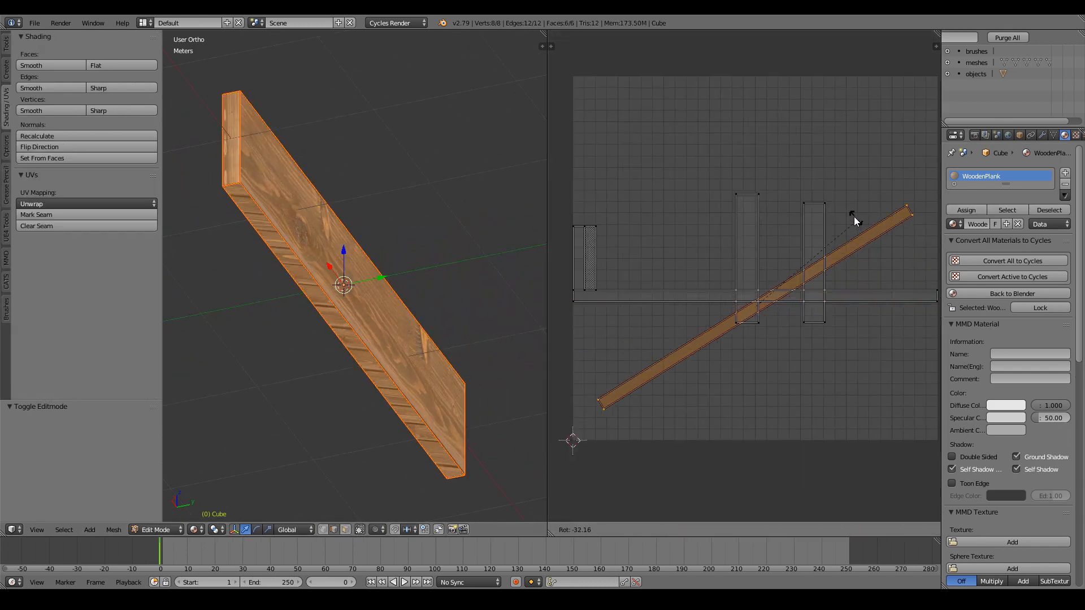
left_click(738, 167)
key("g")
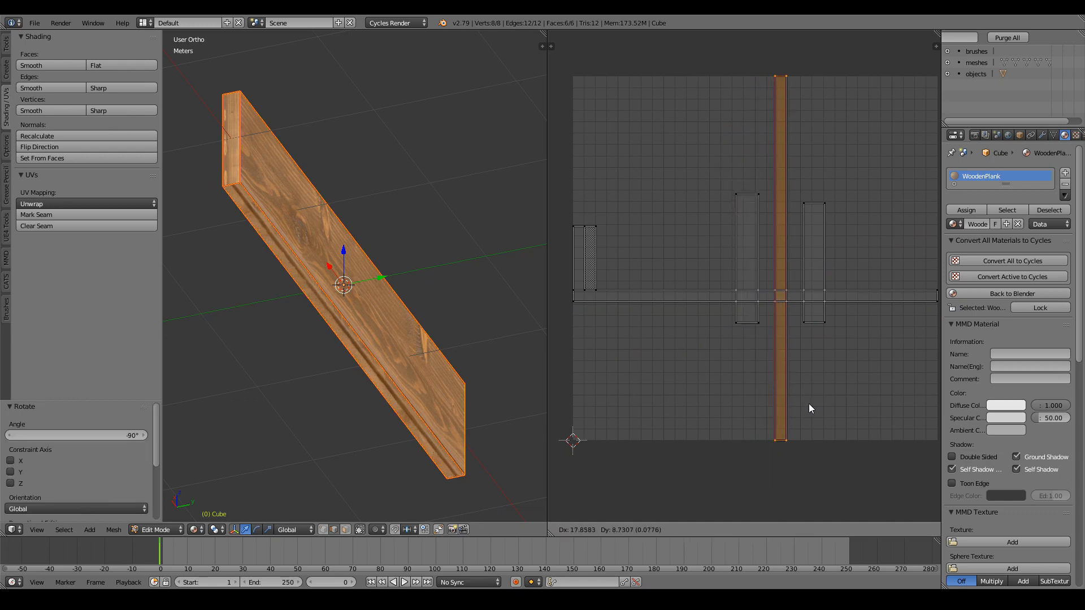
left_click(799, 405)
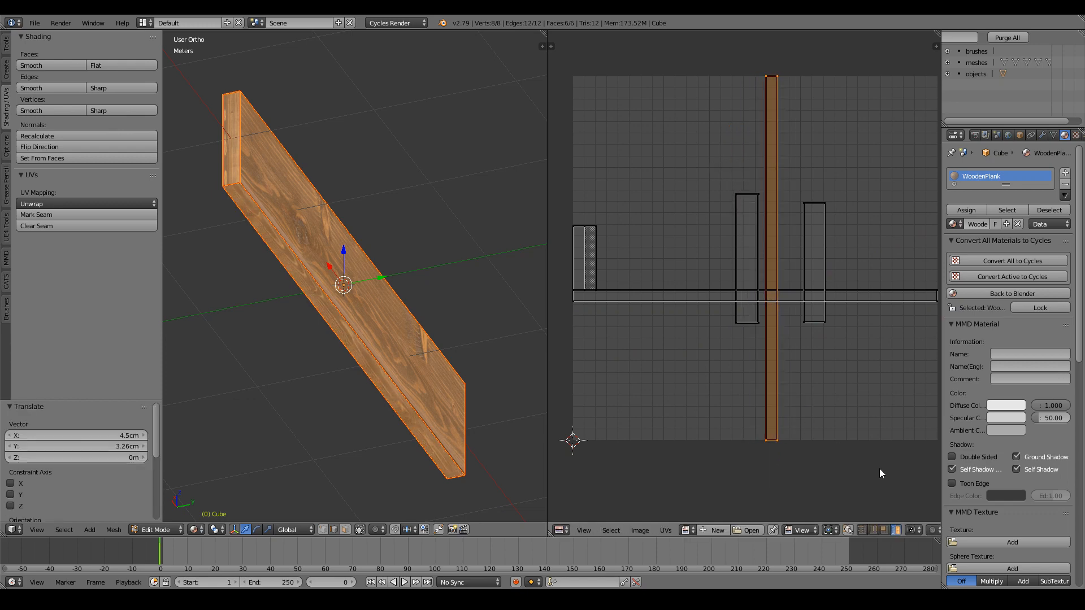
Shrink the side strip to 0.365 and place it beside the other islands.
key("s")
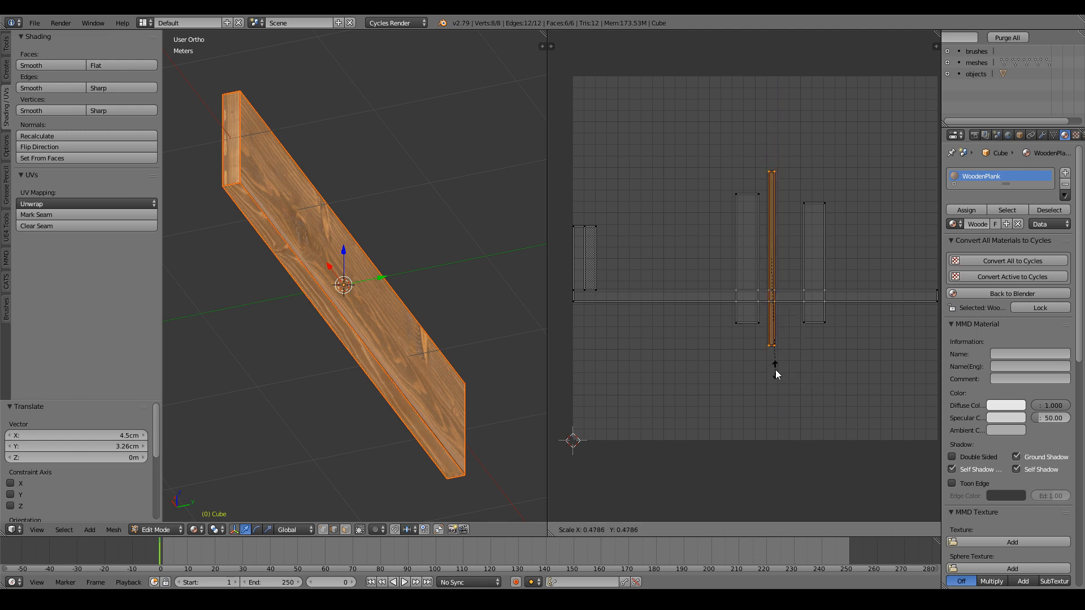
left_click(783, 343)
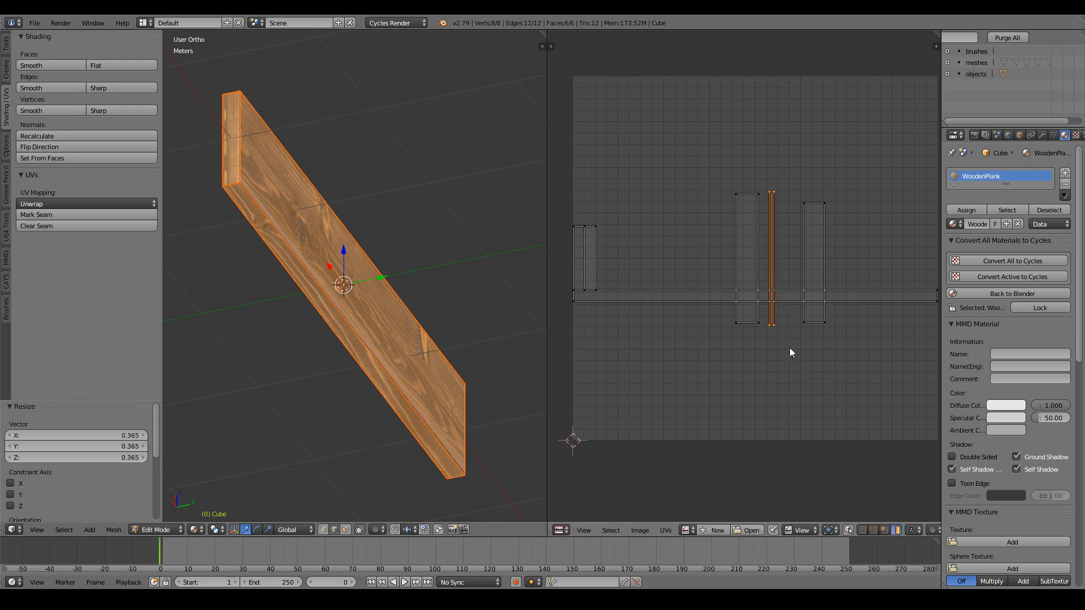
key("g")
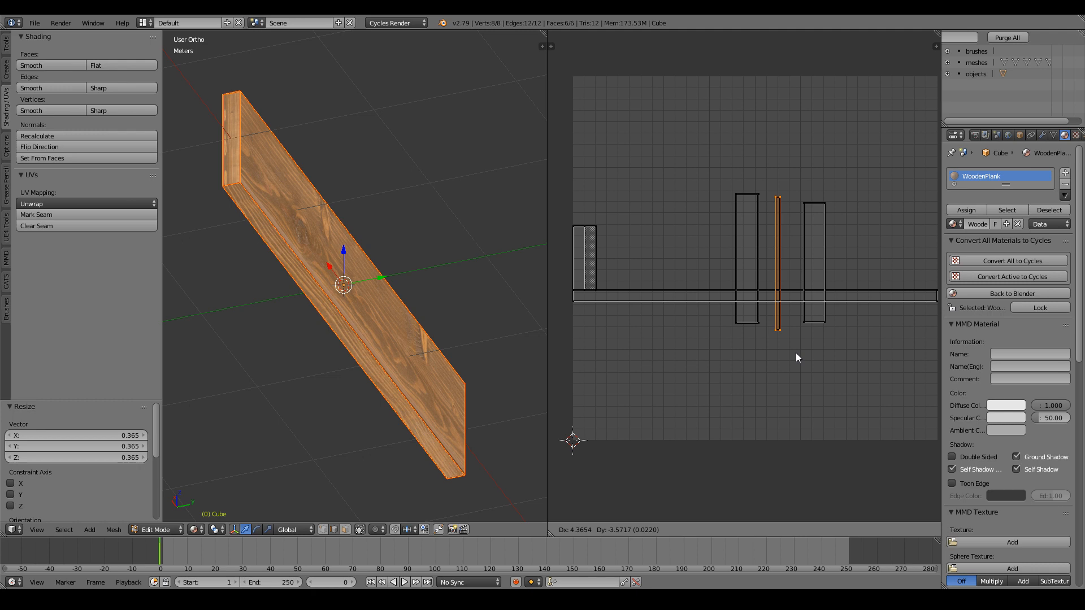
left_click(796, 353)
Rotate the wide face's horizontal UV strip -90° upright, shrink it, and place it left of the islands.
key("Tab")
key("a")
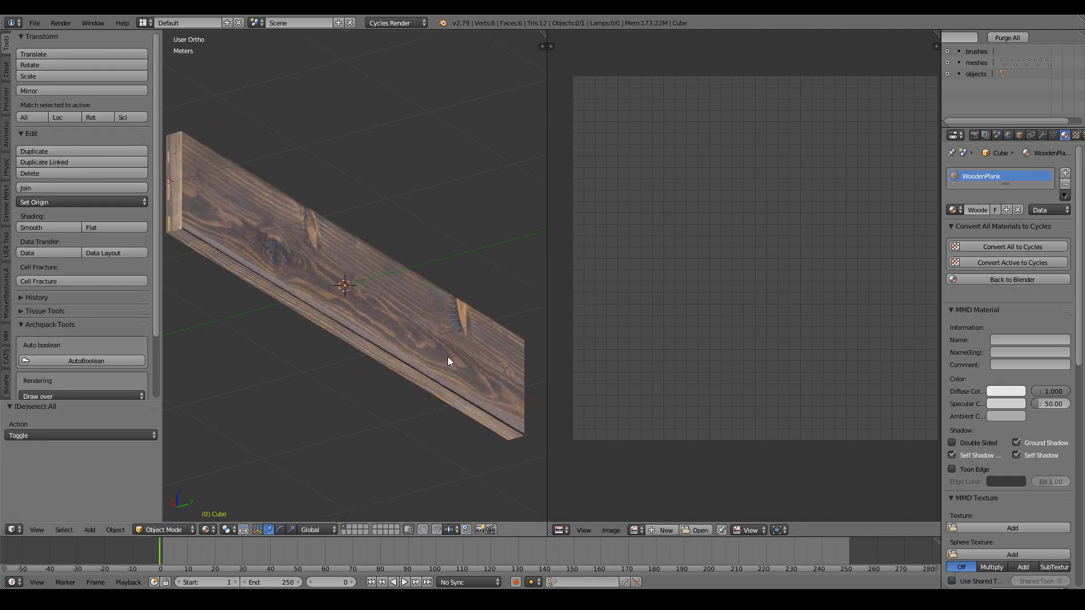
middle_click_drag(448, 357, 492, 431)
key("Tab")
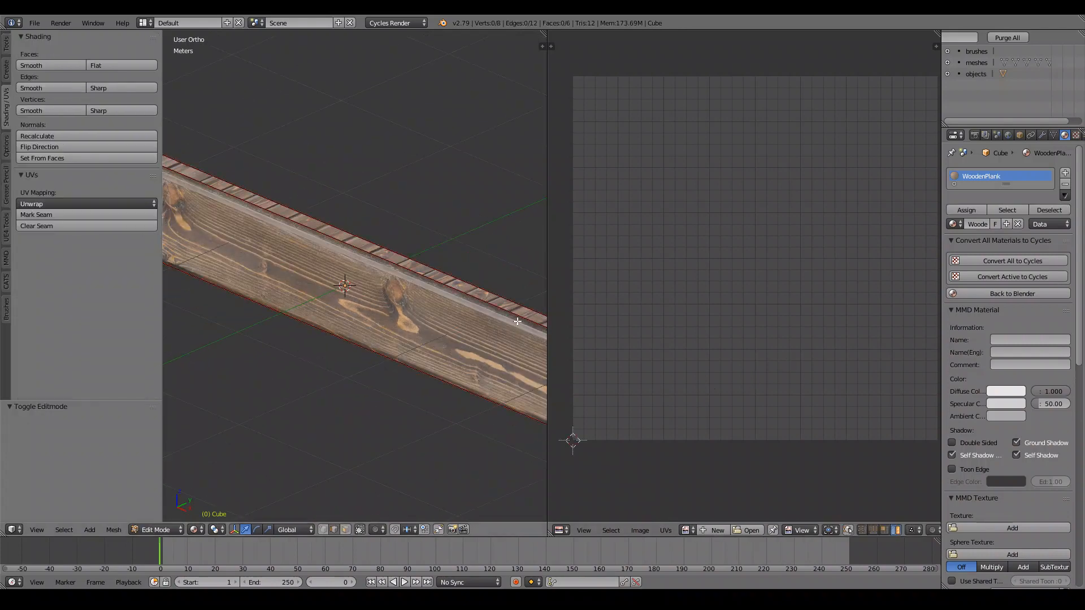
key("a")
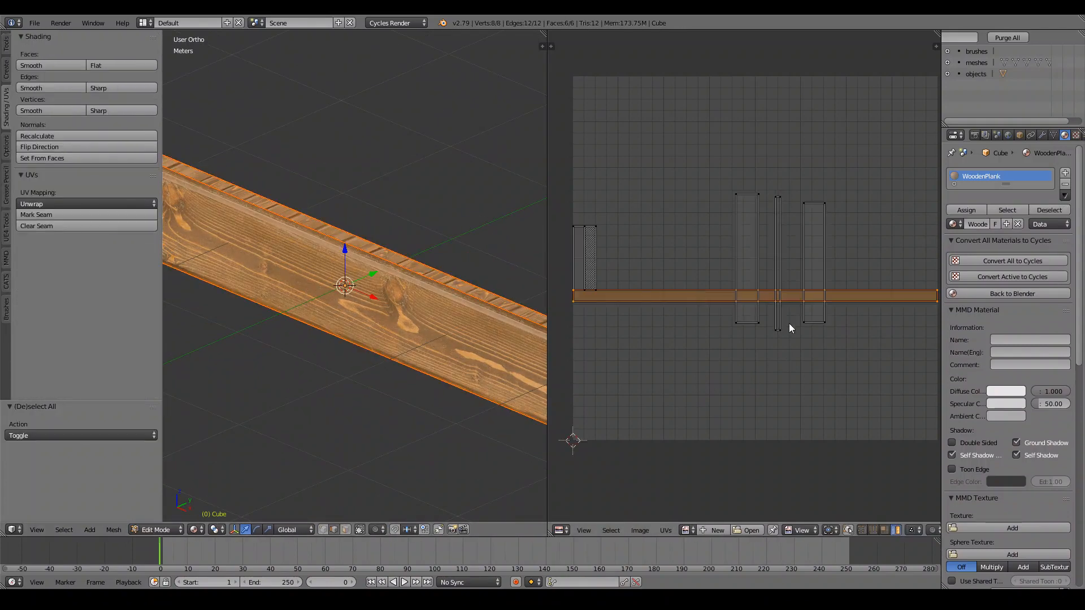
key("r")
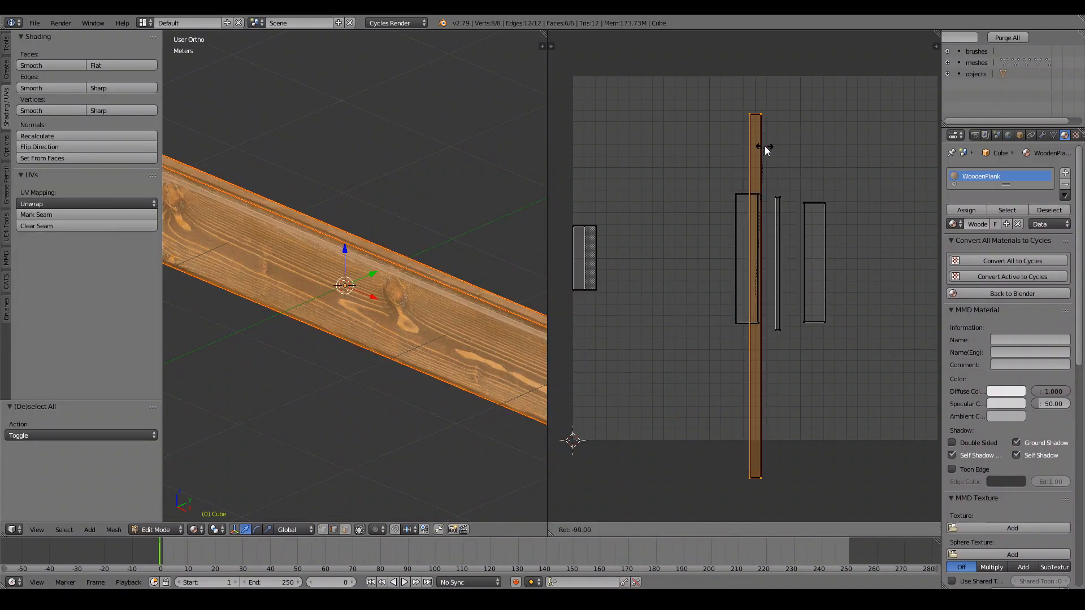
left_click(765, 151)
key("s")
left_click(806, 377)
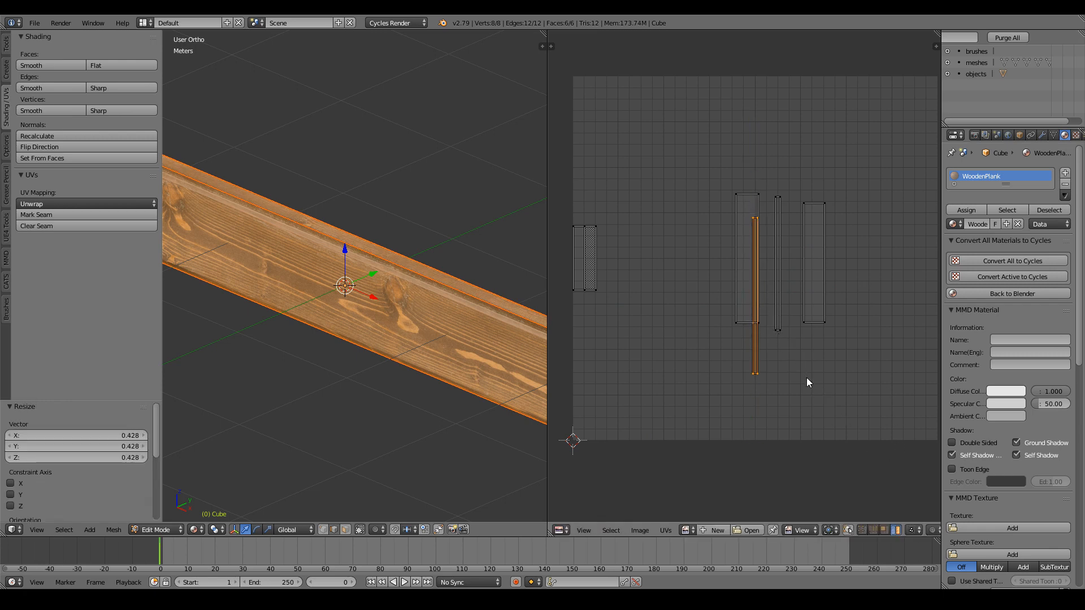
key("g")
left_click(772, 348)
Resize that strip to 0.899, nudge it slightly left, and check the grain end-on.
key("s")
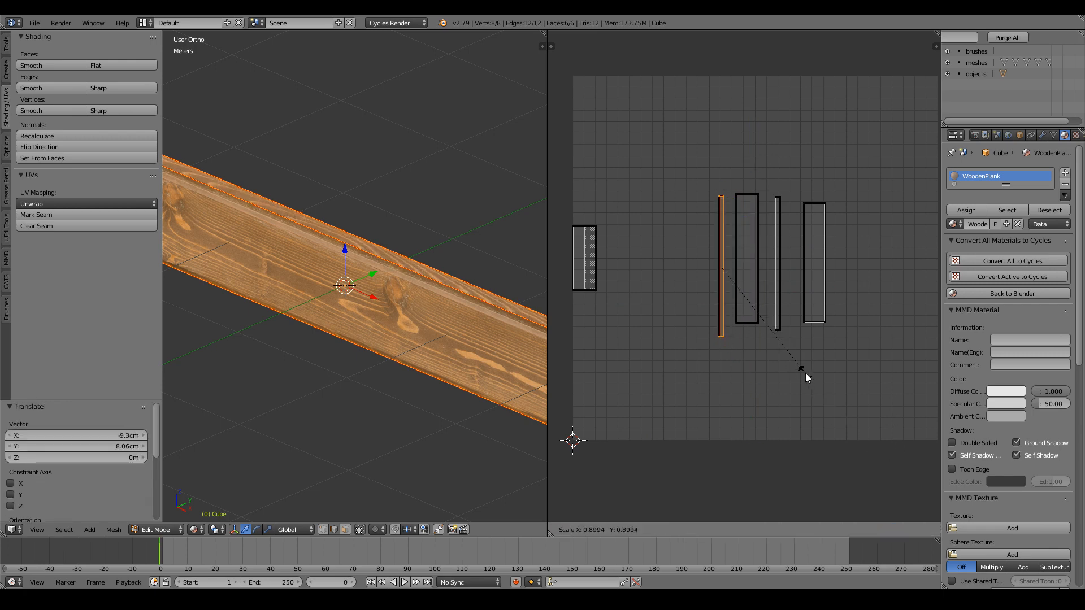
left_click(809, 380)
key("g")
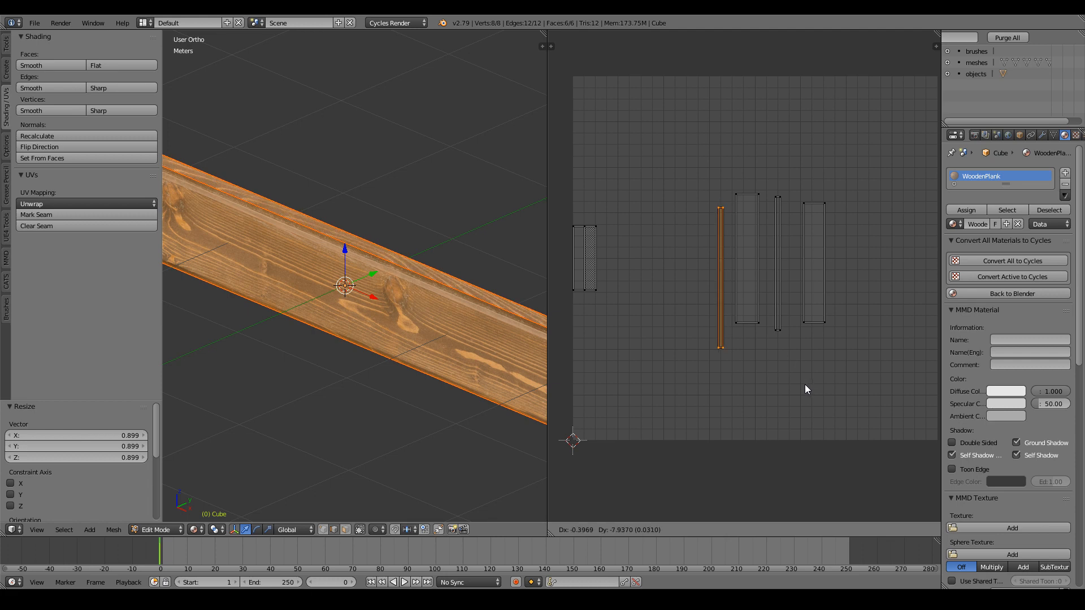
left_click(802, 378)
scroll(738, 356, "down", 2)
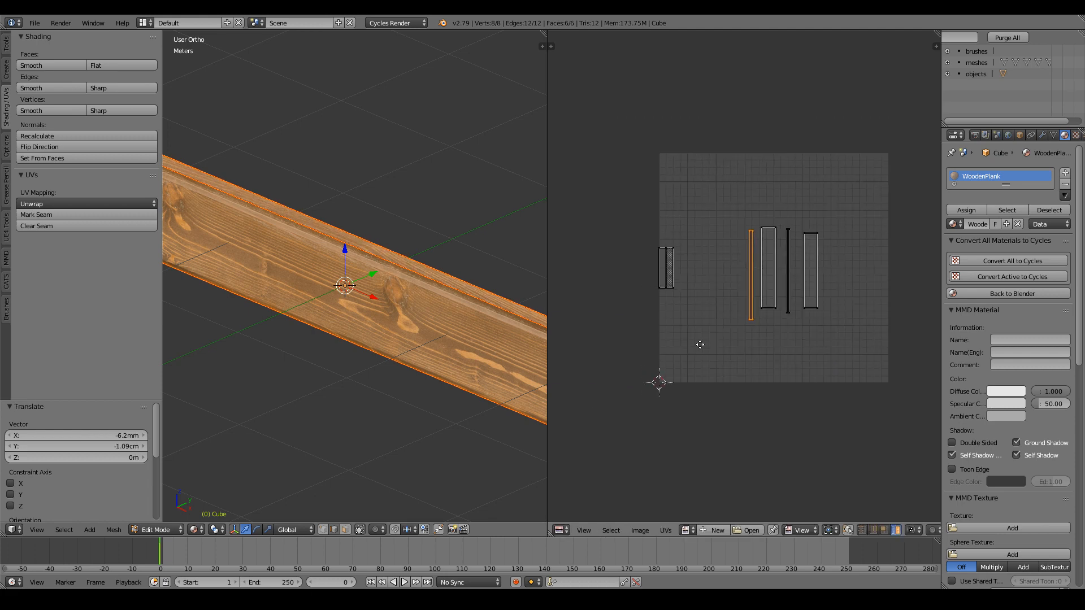
key("Tab")
mouse_move(429, 304)
middle_mouse_down()
mouse_move(385, 290)
mouse_move(413, 294)
middle_mouse_up()
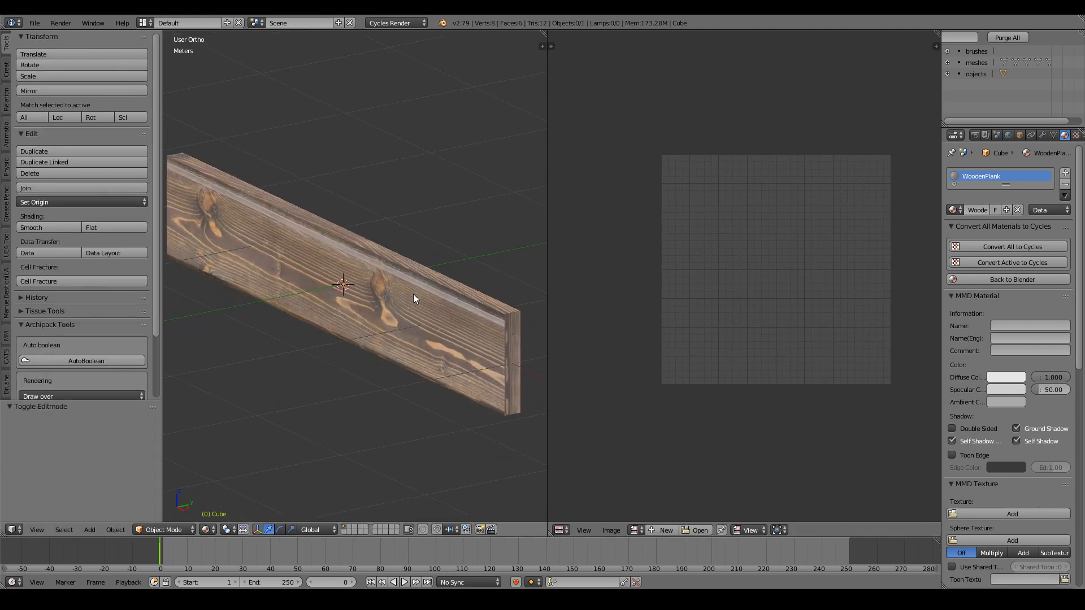
key("Tab")
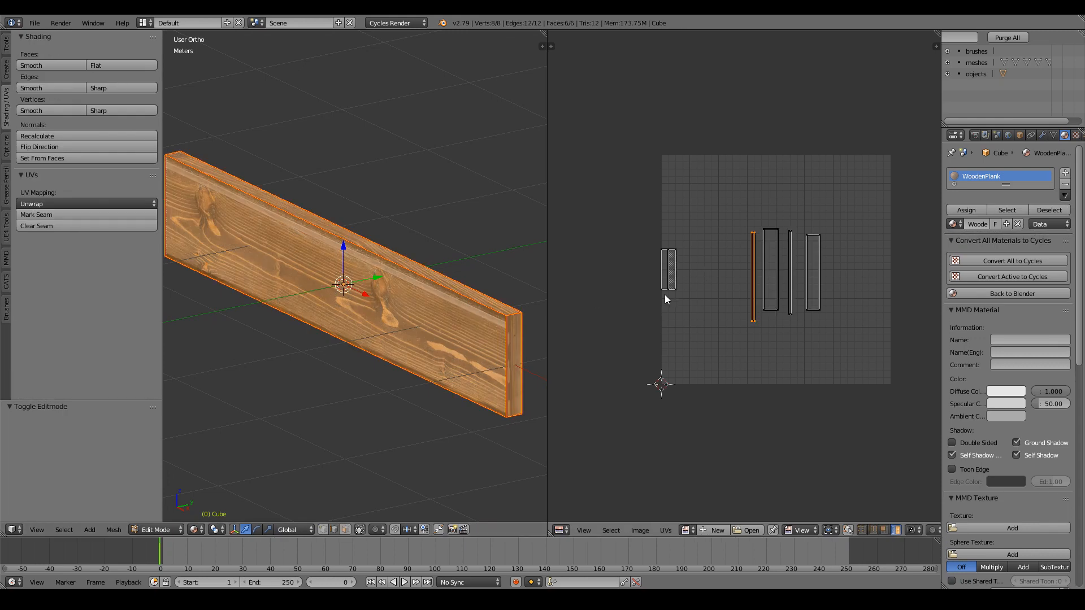
Select both of the plank's end faces in Edit Mode.
key("Tab")
middle_click_drag(372, 396, 352, 441)
key("Tab")
right_click(415, 277)
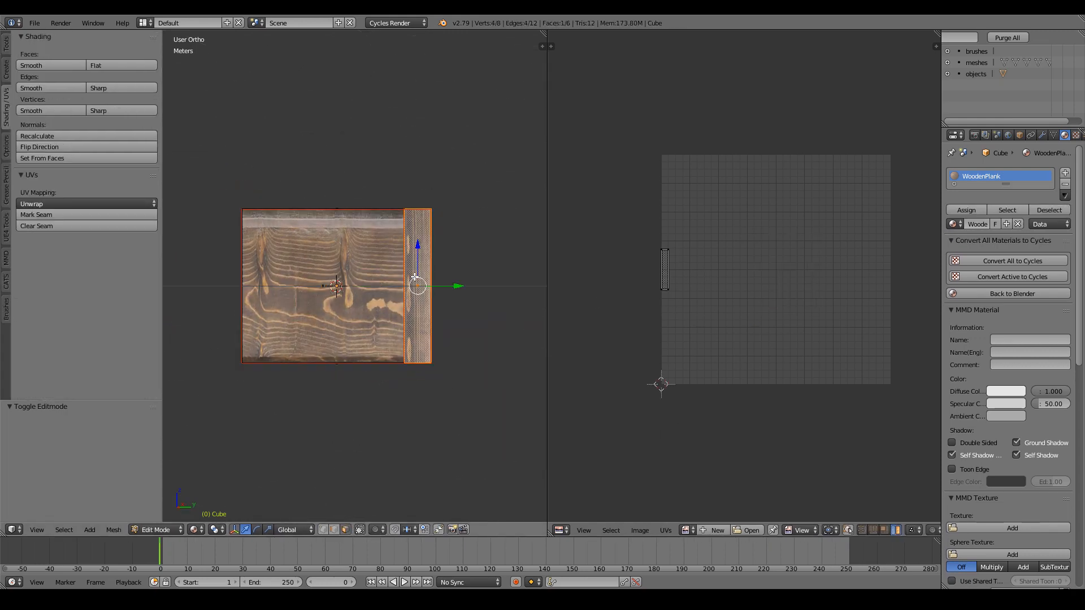
middle_click_drag(323, 276, 250, 285)
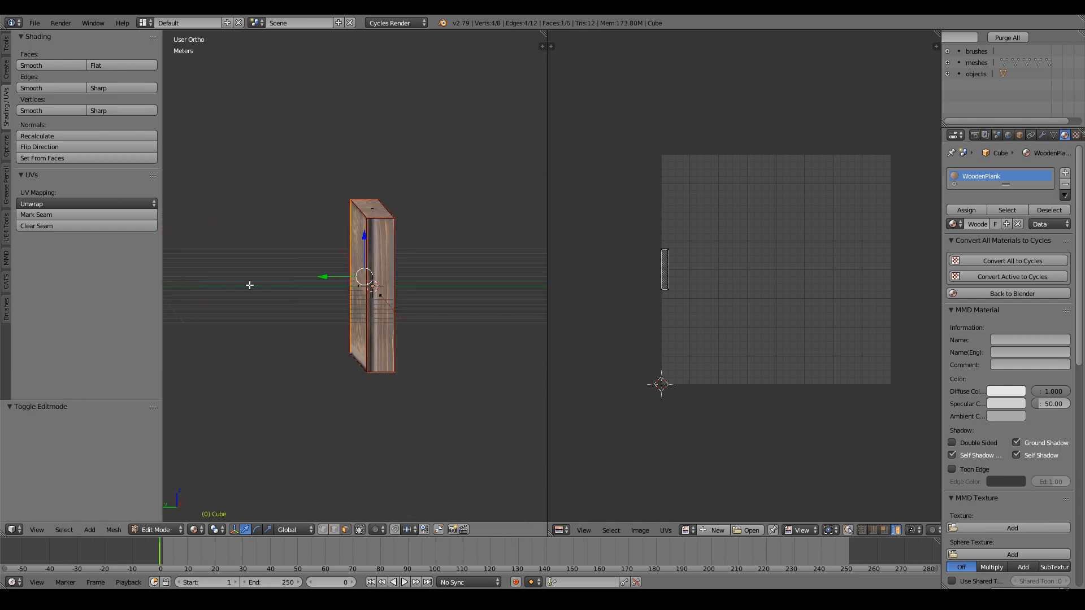
right_click(388, 304, "shift")
middle_click_drag(477, 246, 296, 264)
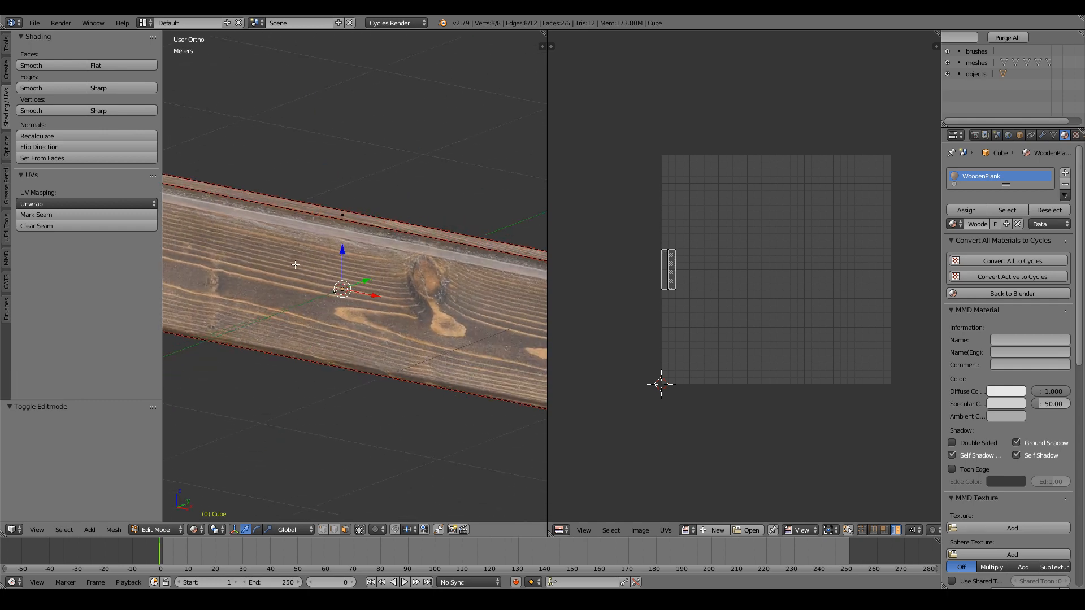
Add a new material slot with a new material PlankEnnd and assign it to the end faces.
left_click(1066, 174)
left_click(998, 250)
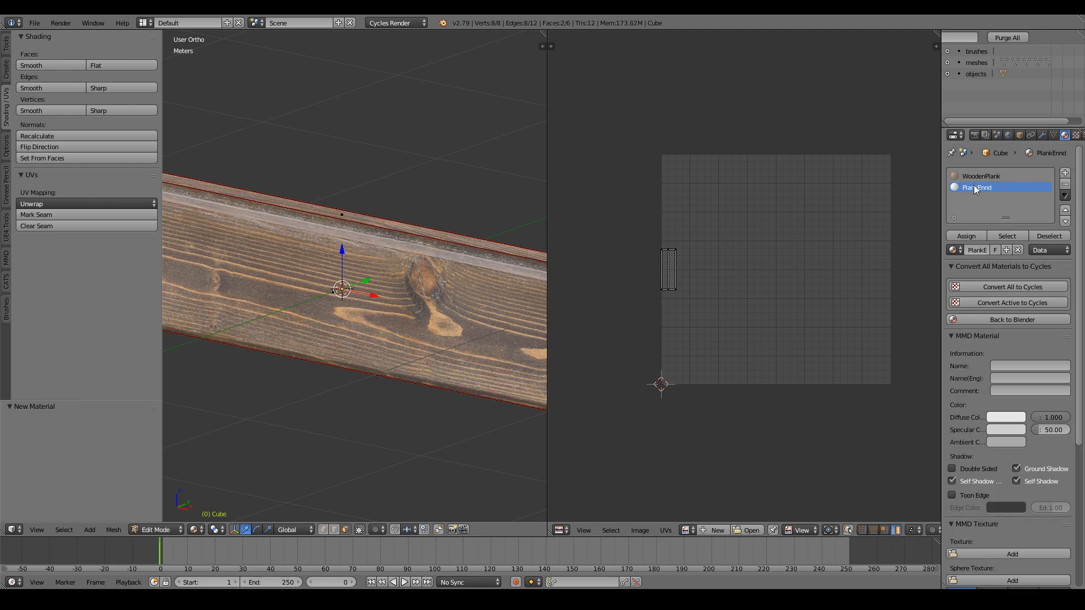
left_click(972, 237)
scroll(508, 242, "down", 3)
middle_click_drag(460, 262, 418, 254)
key("Tab")
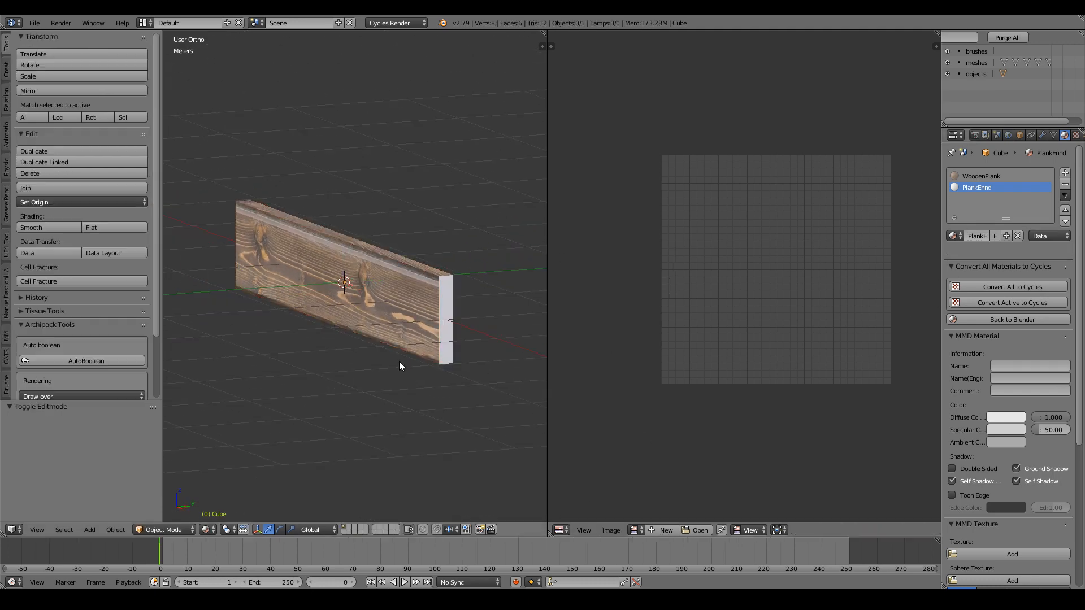
Switch the right area to the Shader Editor and frame all the material's nodes.
scroll(398, 361, "up", 3)
left_click(560, 530)
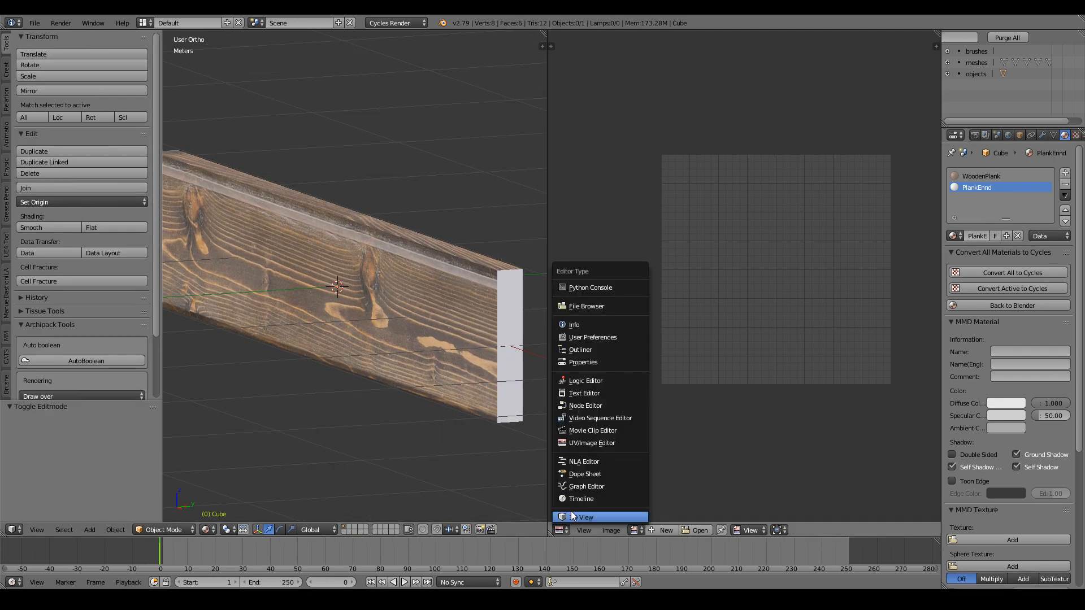
left_click(588, 405)
key("Home")
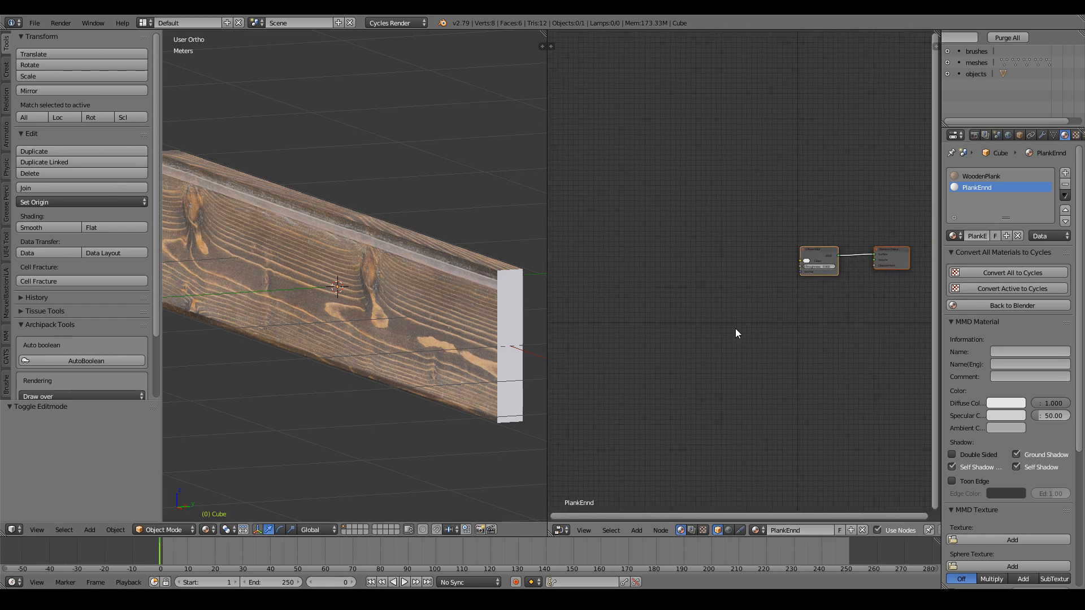
Replace the default BSDF with a Principled BSDF connected to the Surface output.
left_click(817, 254)
key("x")
key("shift+a")
mouse_move(747, 261)
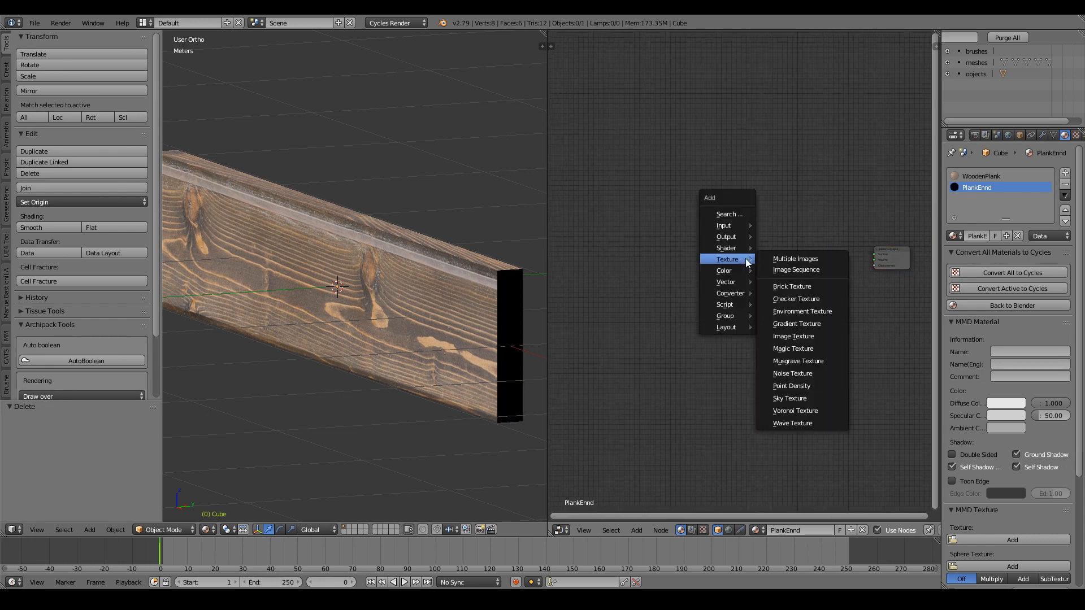
left_click(792, 374)
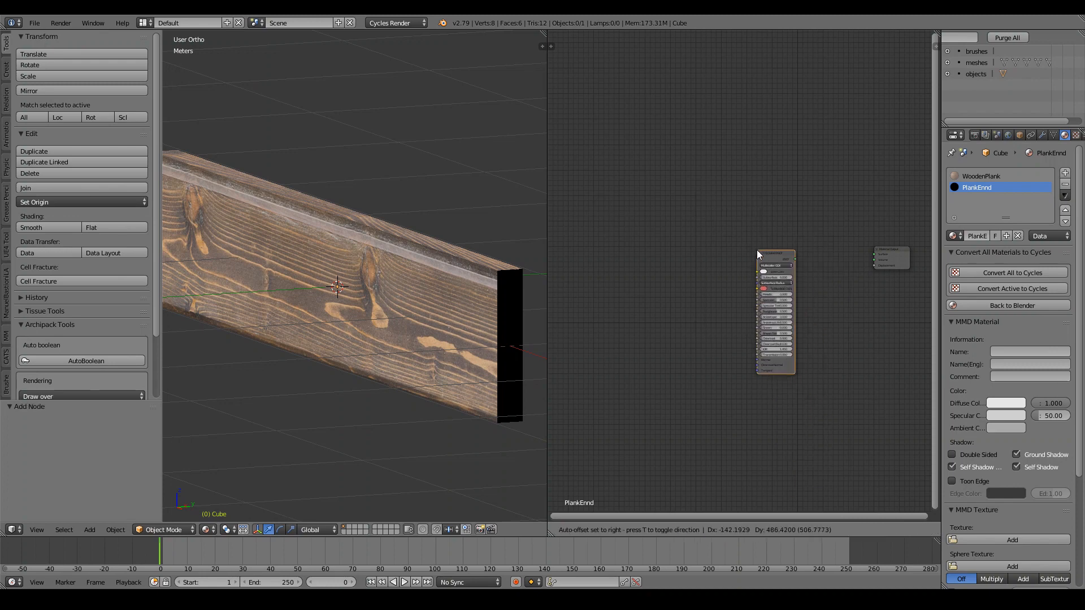
left_click(758, 250)
left_click_drag(795, 251, 877, 258)
Add an Image Texture node to PlankEnnd and bring up its image file browser.
key("shift+a")
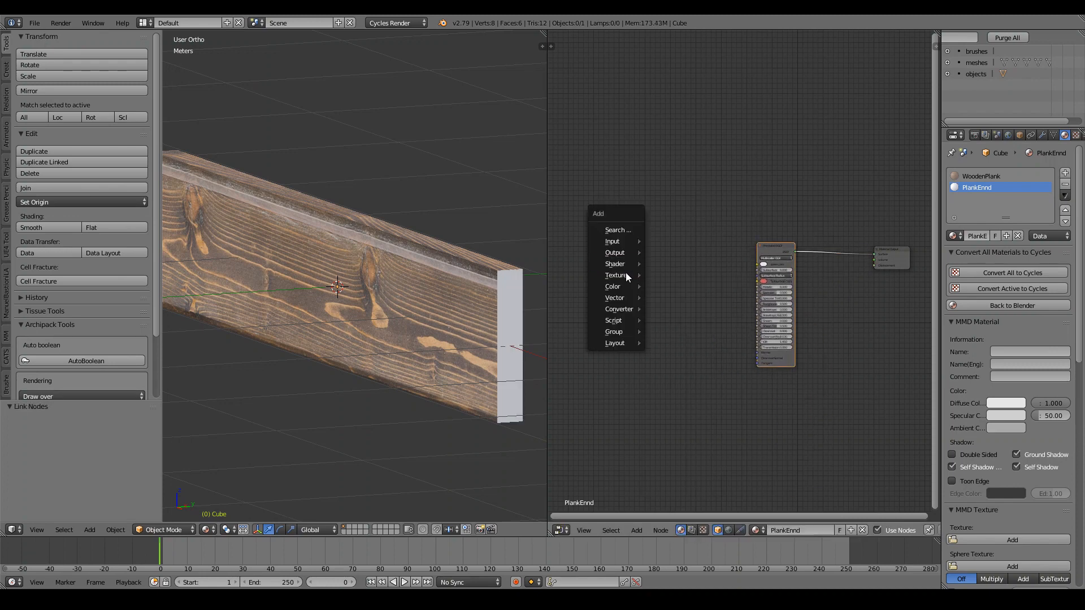
mouse_move(626, 275)
left_click(682, 352)
left_click(612, 215)
left_click(615, 214)
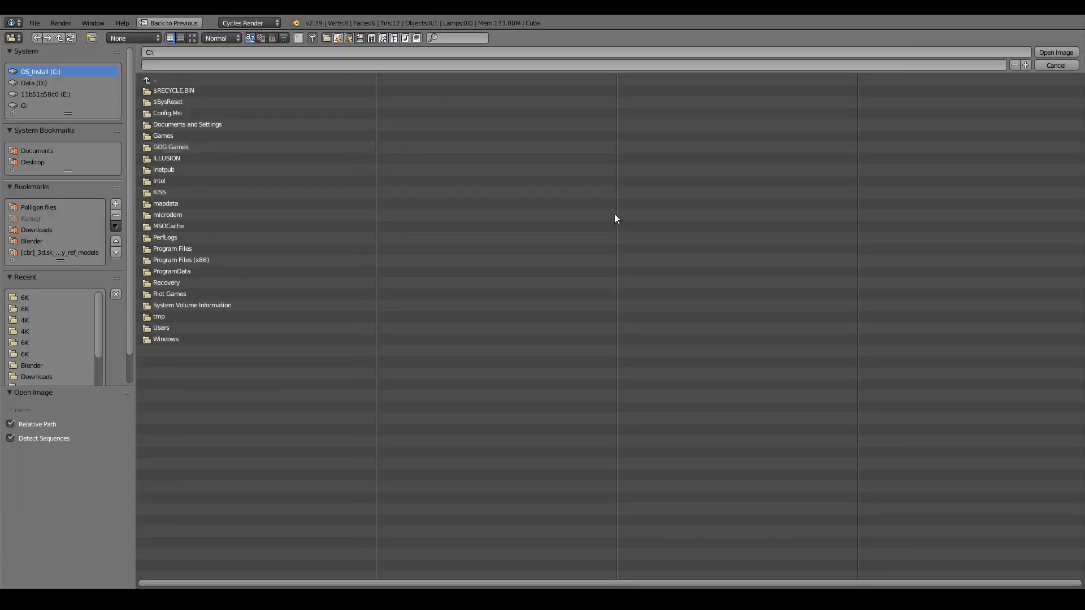
Browse from the Polligon files folder into WoodPlankEnds002 > 4K, comparing thumbnail and list views.
left_click(36, 208)
scroll(753, 271, "down", 5)
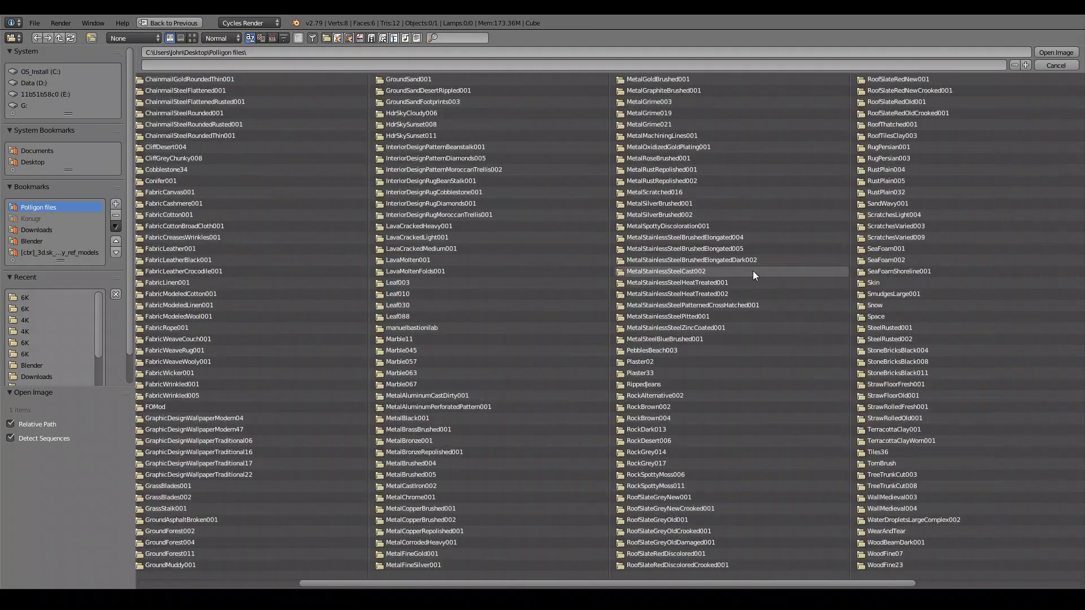
scroll(752, 270, "down", 2)
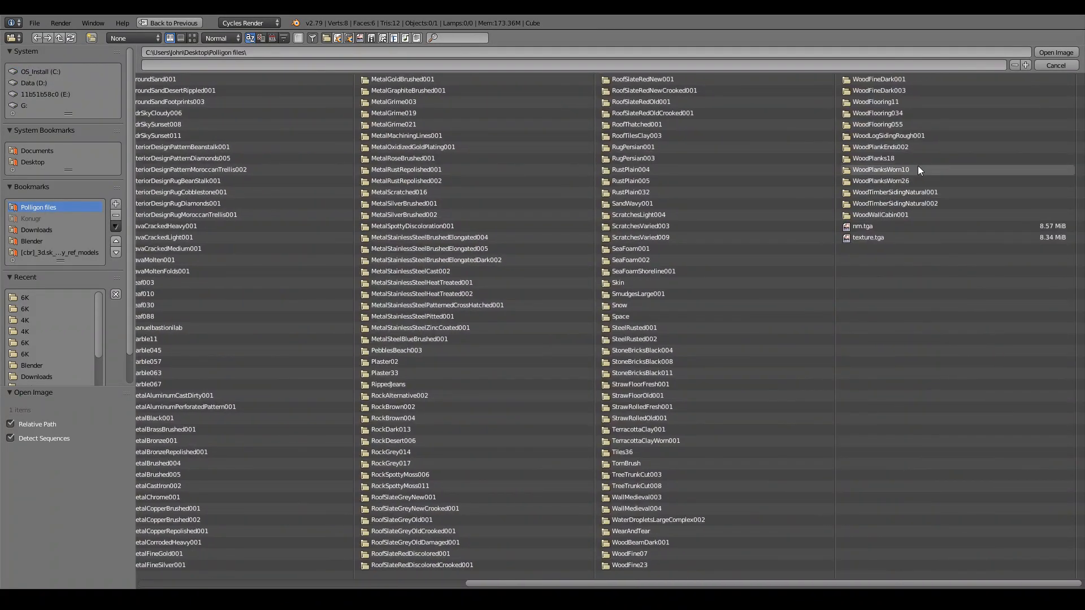
left_click(907, 145)
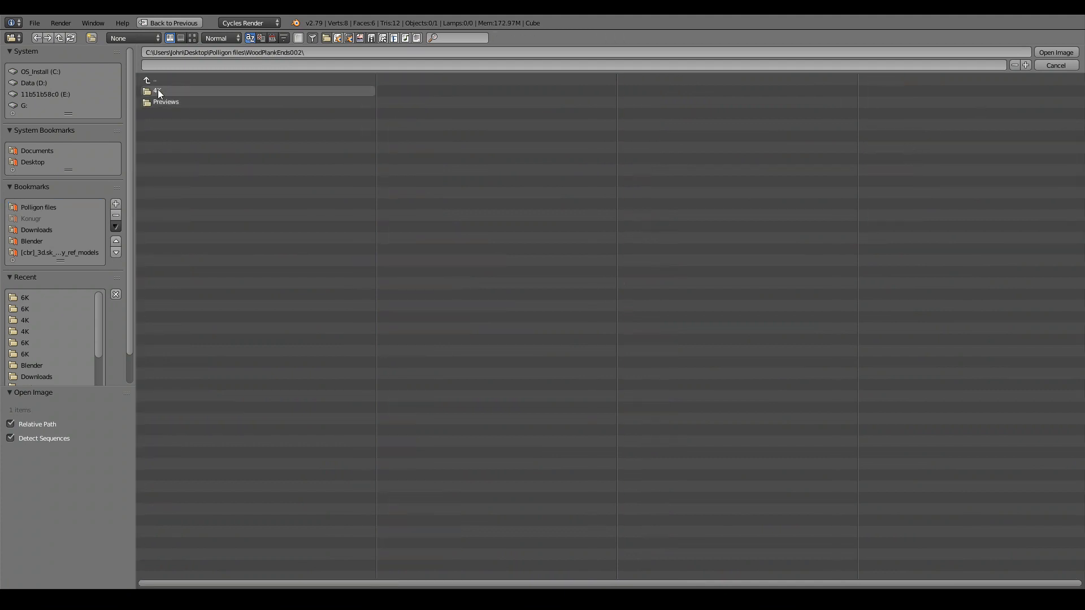
left_click(158, 90)
left_click(193, 37)
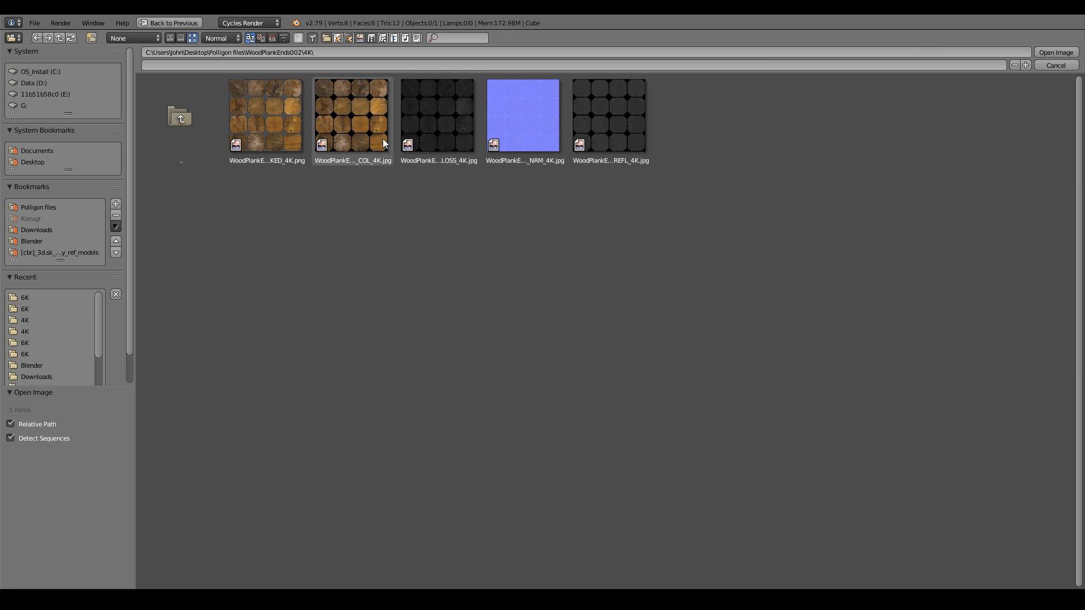
left_click(171, 38)
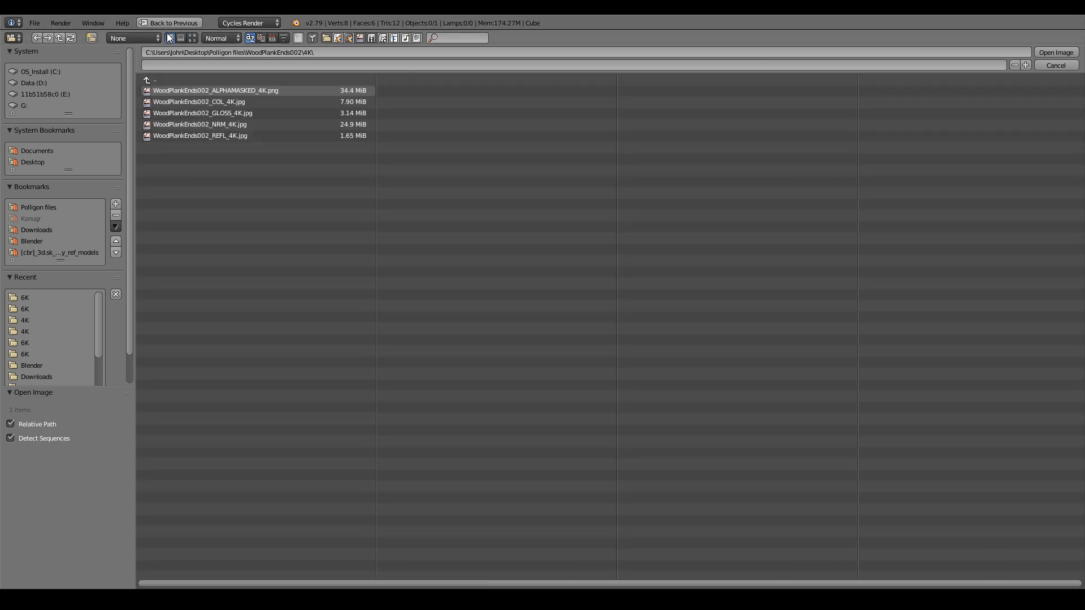
left_click(164, 81)
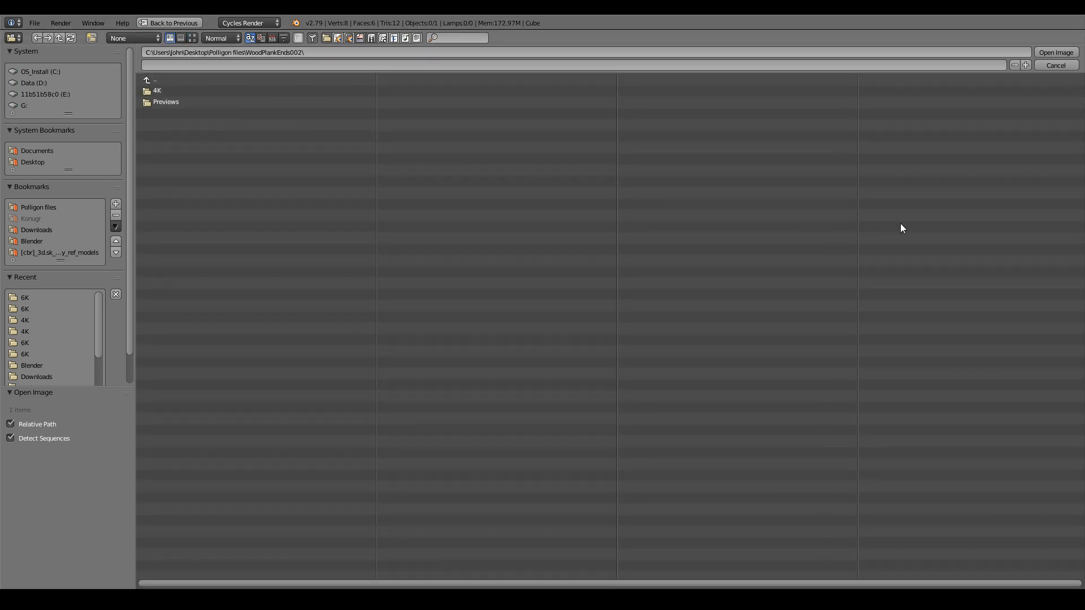
left_click(181, 86)
left_click(175, 80)
left_click(165, 82)
left_click_drag(279, 584, 678, 582)
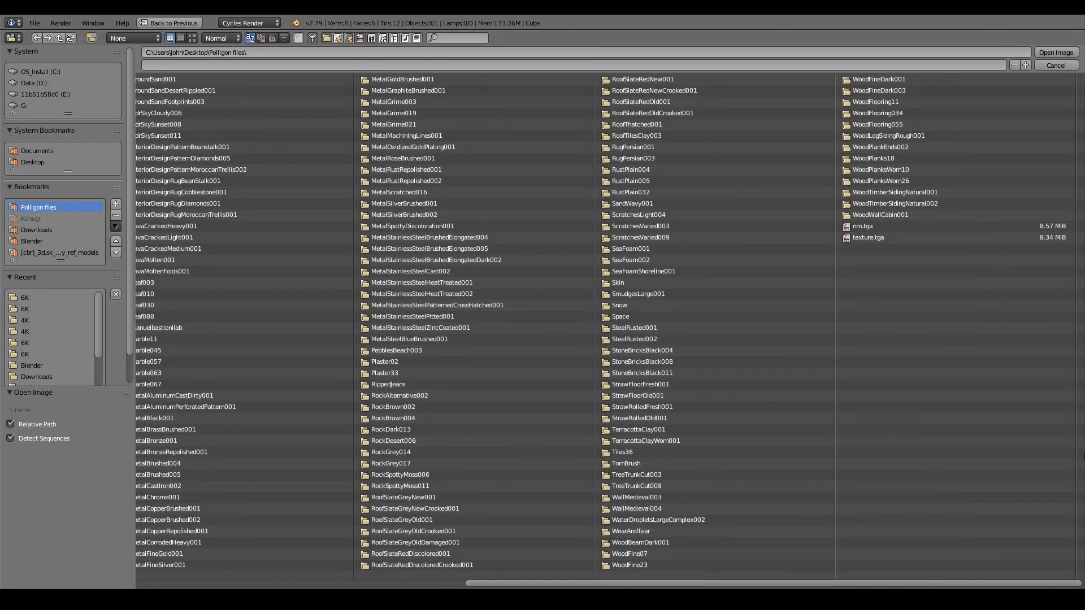
Load WoodPlankEnds002_COL_4K.jpg from the WoodPlankEnds002 4K folder into the image node.
double_click(920, 148)
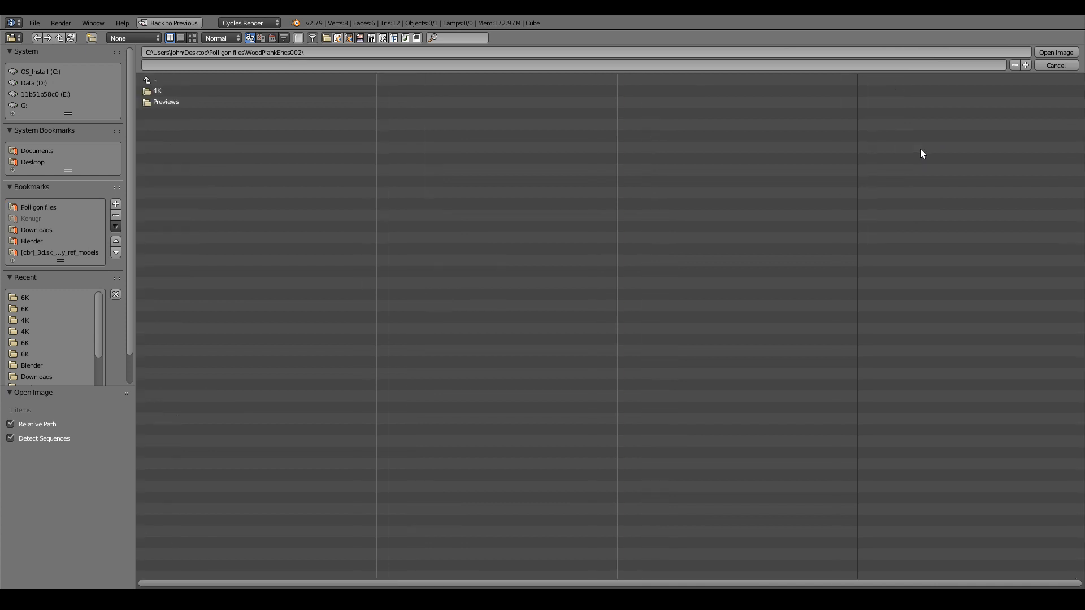
double_click(174, 89)
left_click(193, 37)
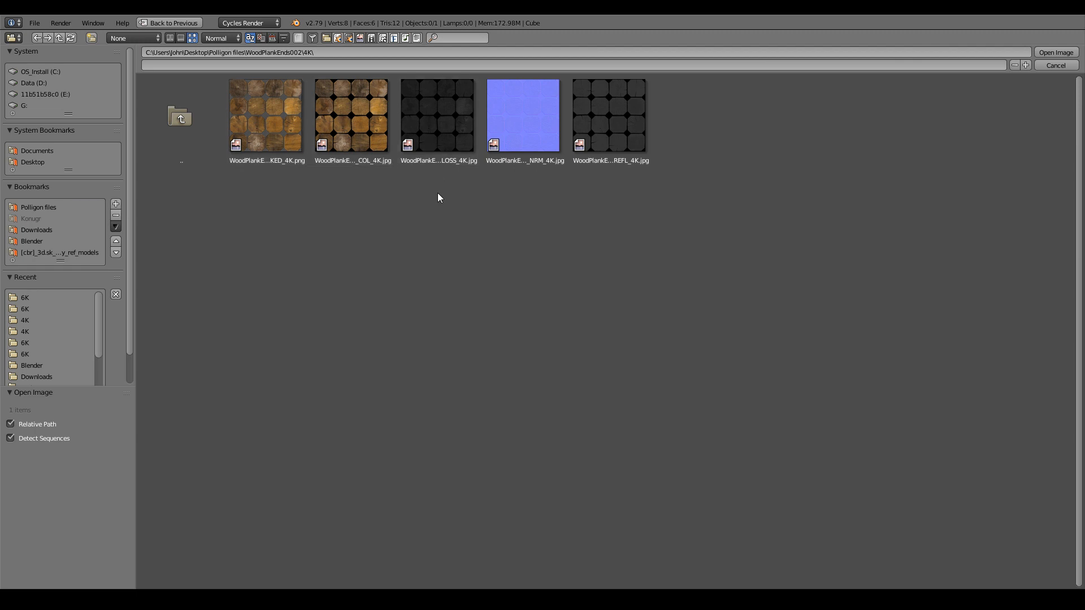
left_click(170, 38)
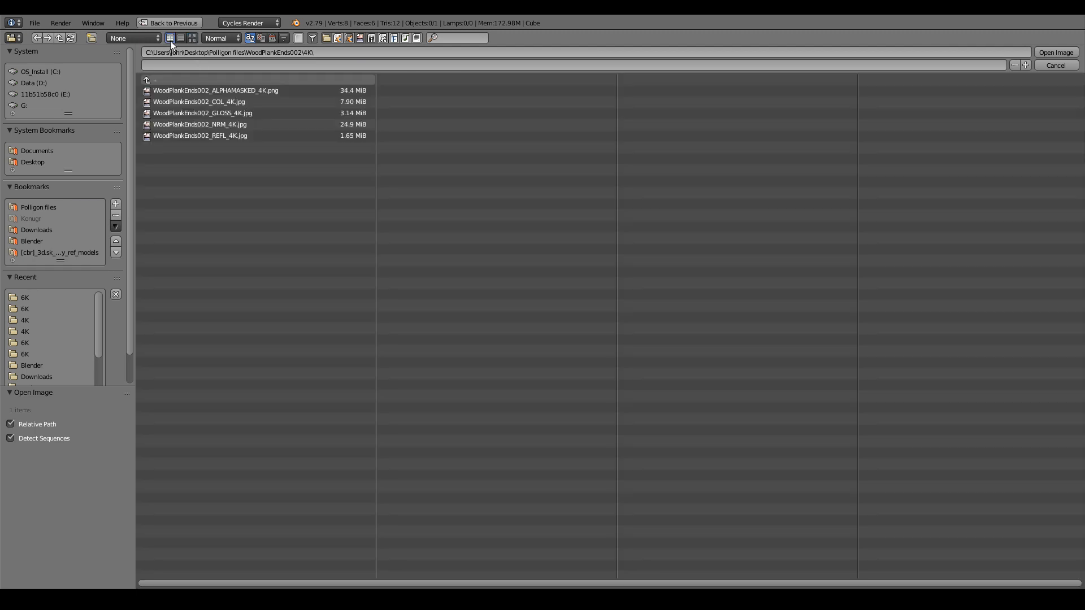
left_click(255, 101)
left_click(1071, 52)
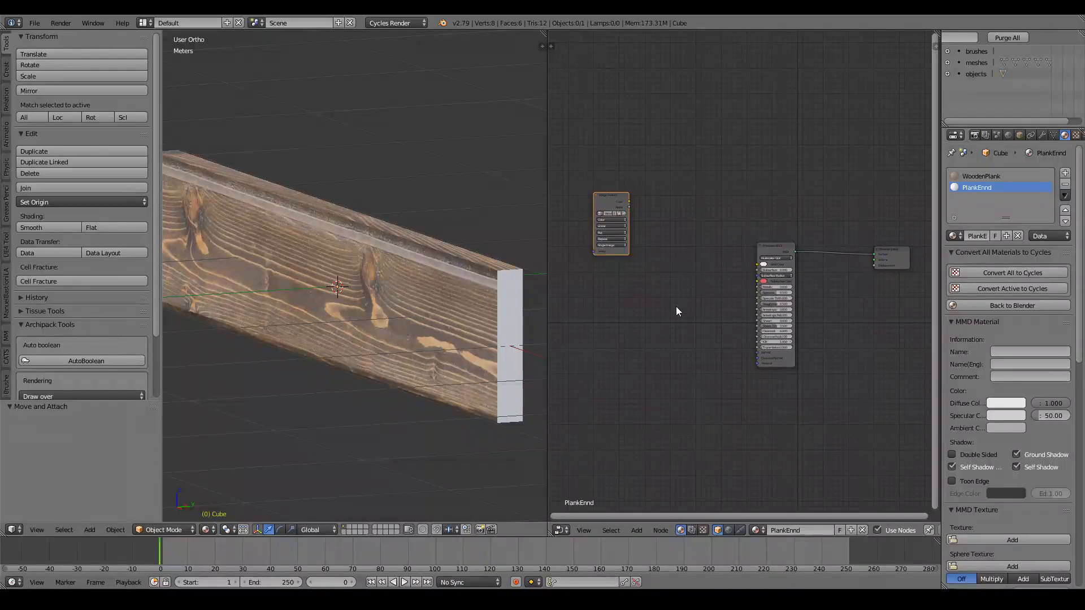
Link the end-grain texture's colour to PlankEnnd's Base Color and show WoodPlankEnds002 in the UV editor.
mouse_move(629, 202)
left_mouse_down()
mouse_move(625, 210)
mouse_move(633, 202)
left_mouse_up()
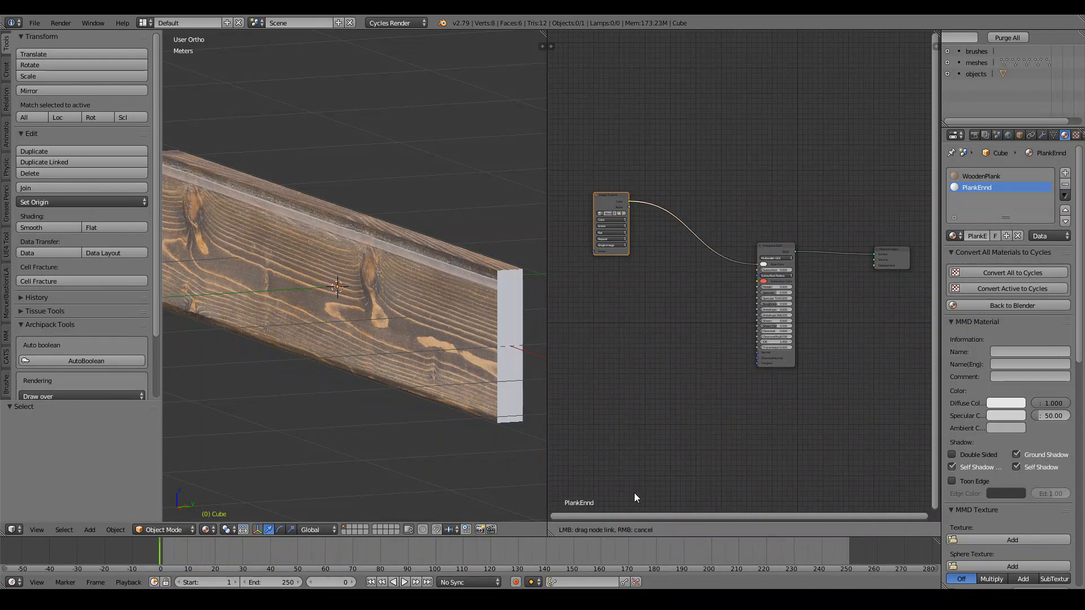
left_click_drag(634, 494, 573, 523)
left_click(561, 530)
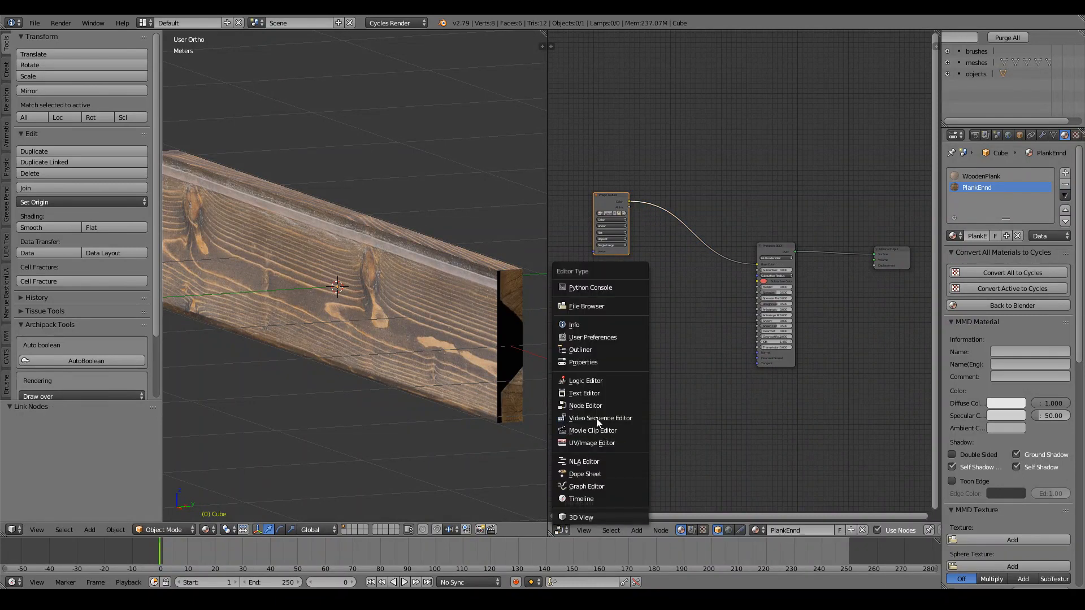
left_click(592, 443)
scroll(430, 324, "down", 1, "ctrl")
key("Tab")
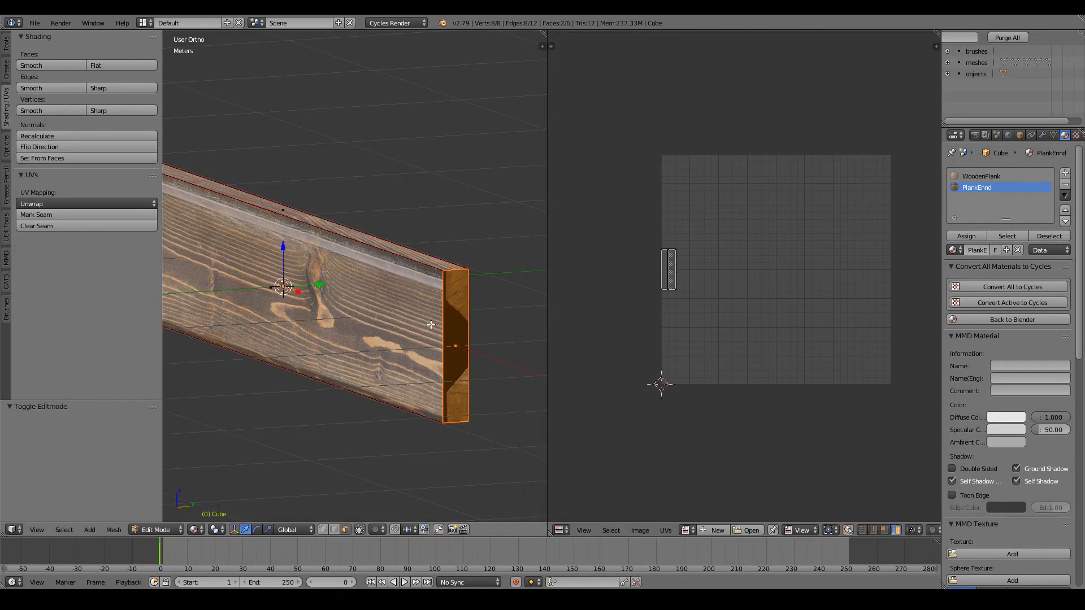
scroll(498, 318, "down", 1, "ctrl")
left_click(688, 530)
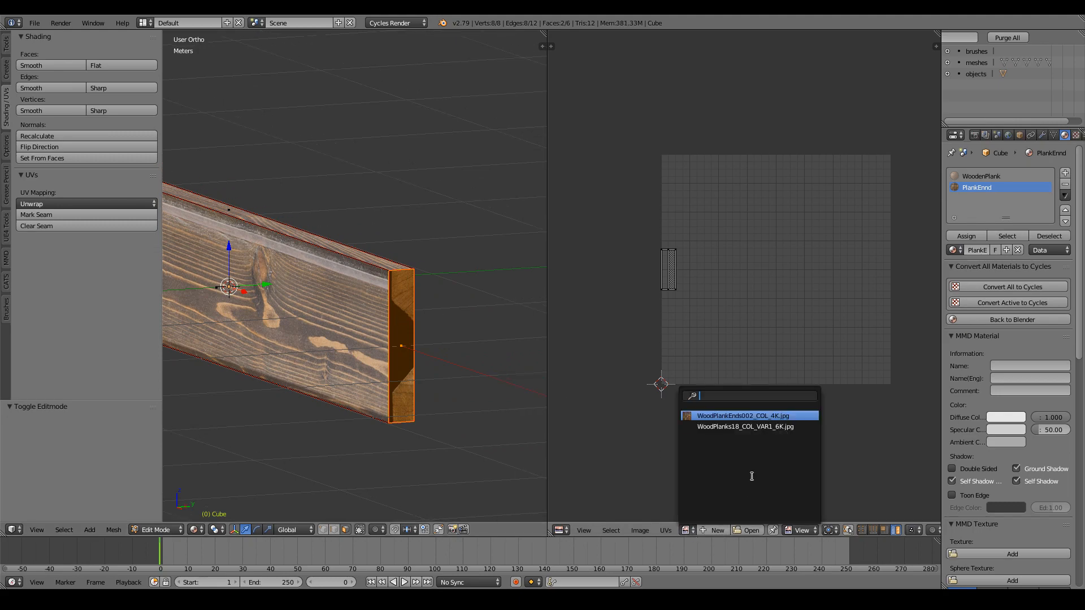
left_click(734, 416)
scroll(680, 286, "down", 2)
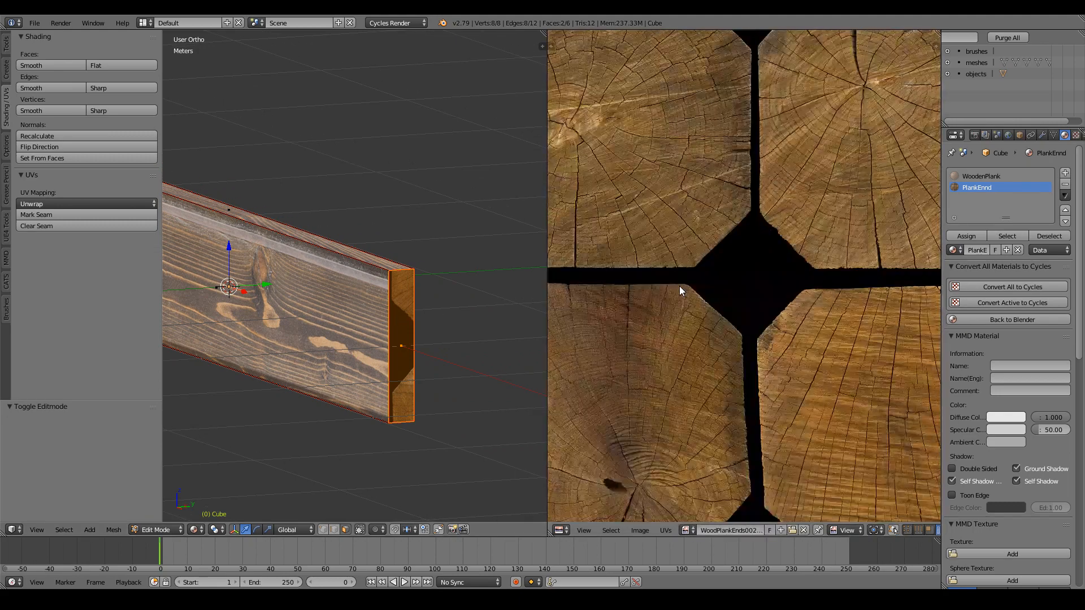
scroll(679, 287, "down", 3)
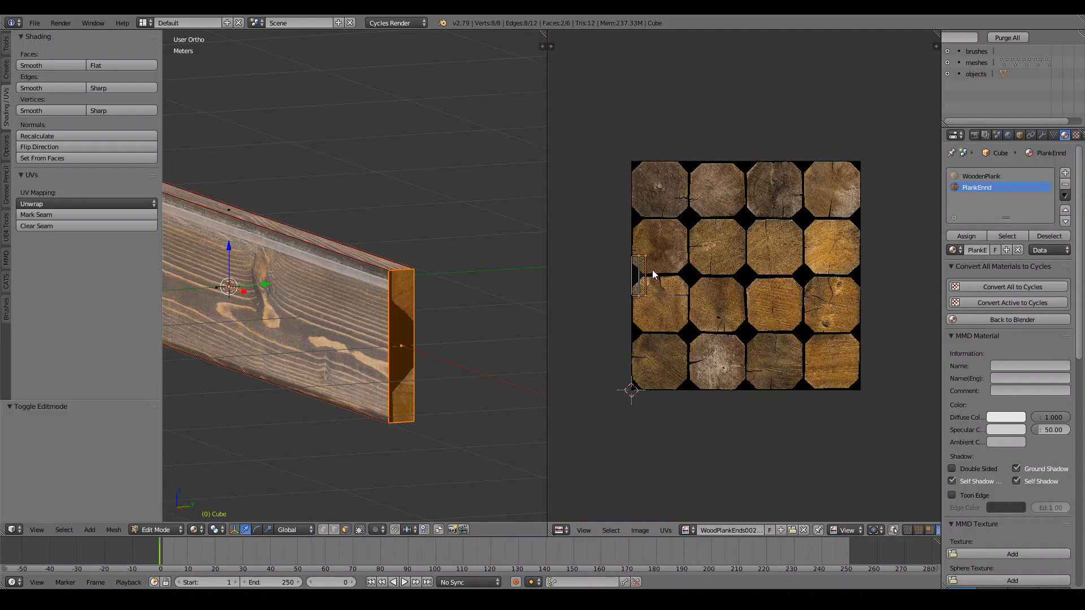
key("Home")
Move and scale the first end face's UV island onto an end-grain tile.
scroll(669, 289, "up", 1)
key("g")
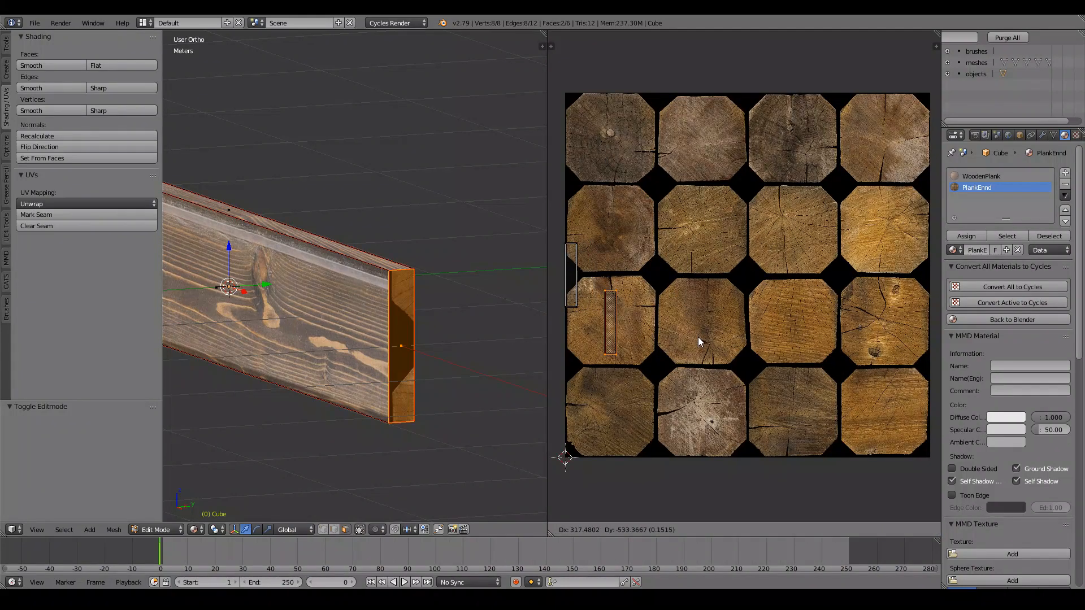
left_click(699, 339)
key("s")
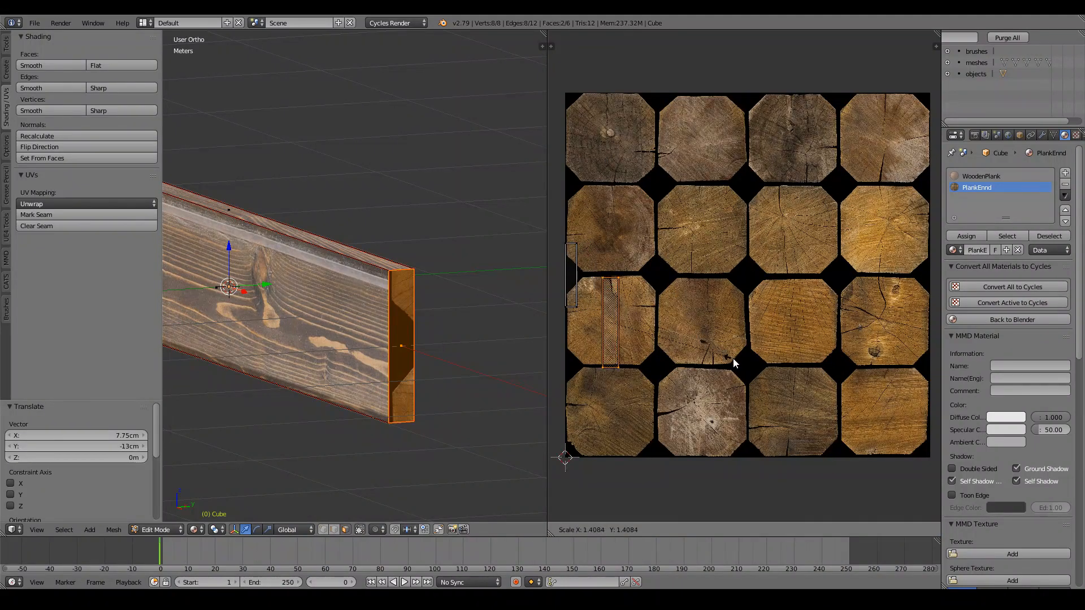
left_click(713, 355)
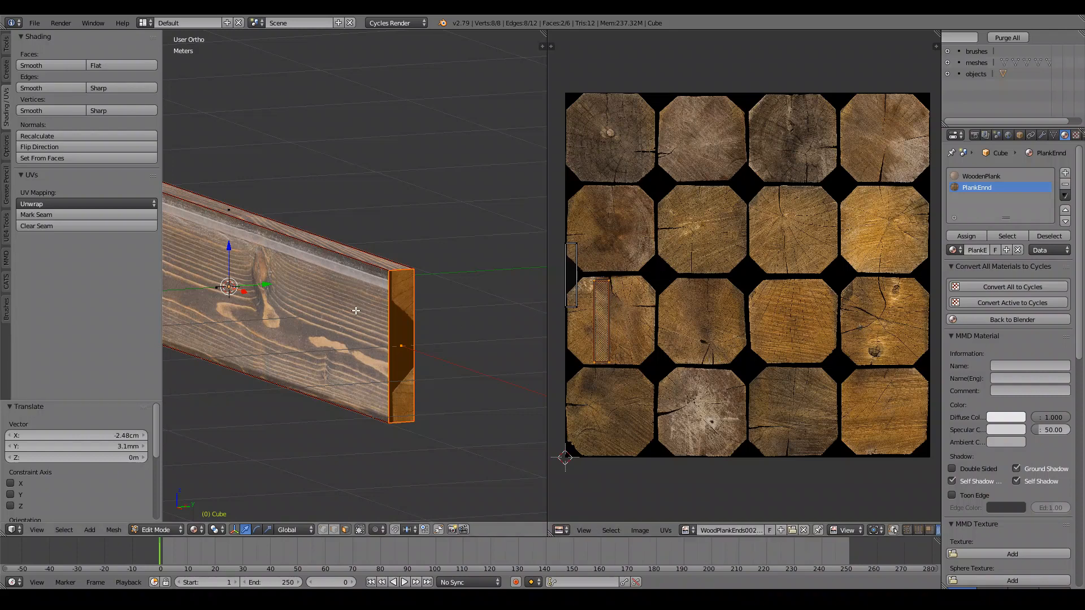
key("Tab")
Move, enlarge and nudge the opposite end face's UV island onto a lower end-grain tile.
middle_click_drag(449, 323, 257, 309)
key("Tab")
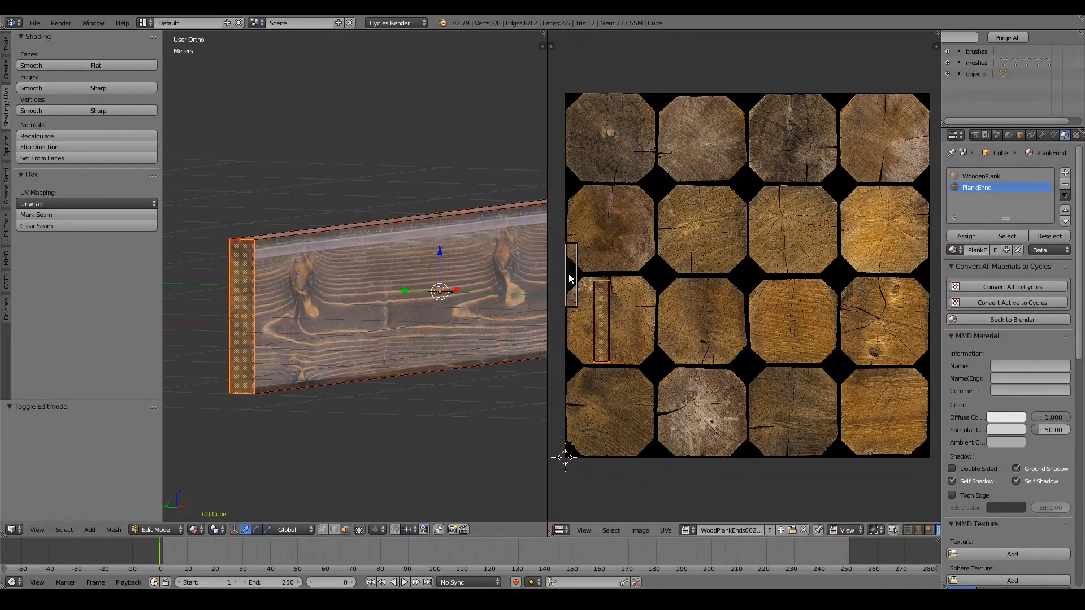
right_click(569, 275)
key("g")
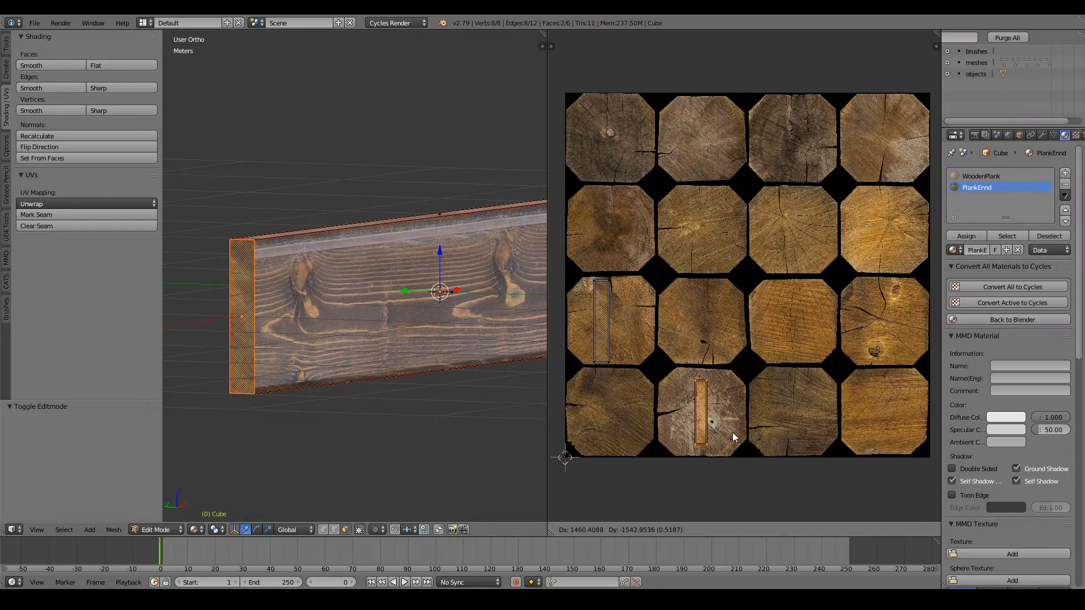
left_click(735, 434)
key("s")
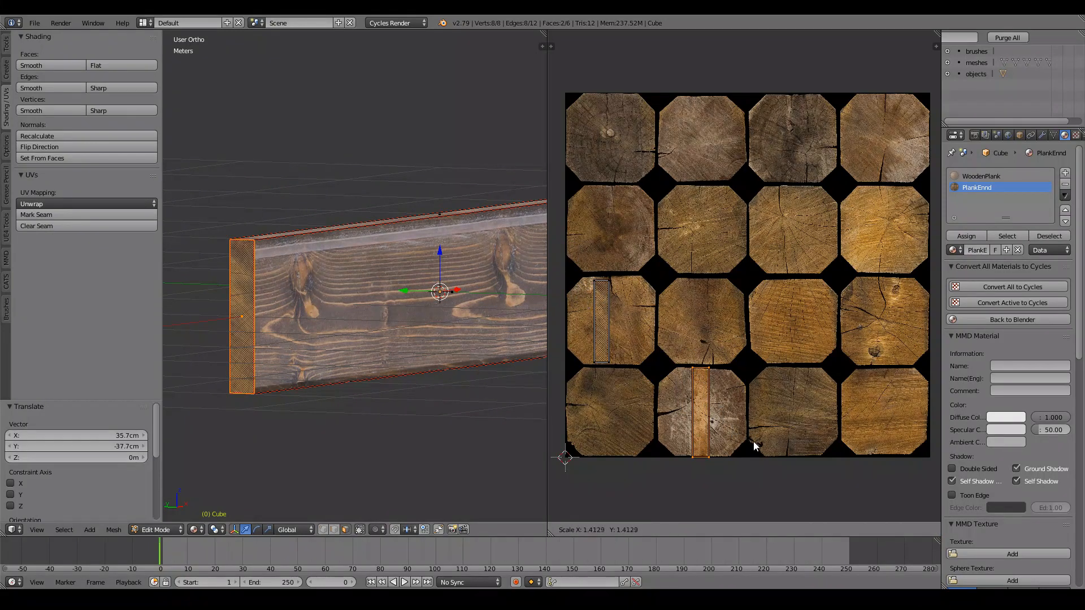
left_click(747, 445)
key("g")
left_click(739, 439)
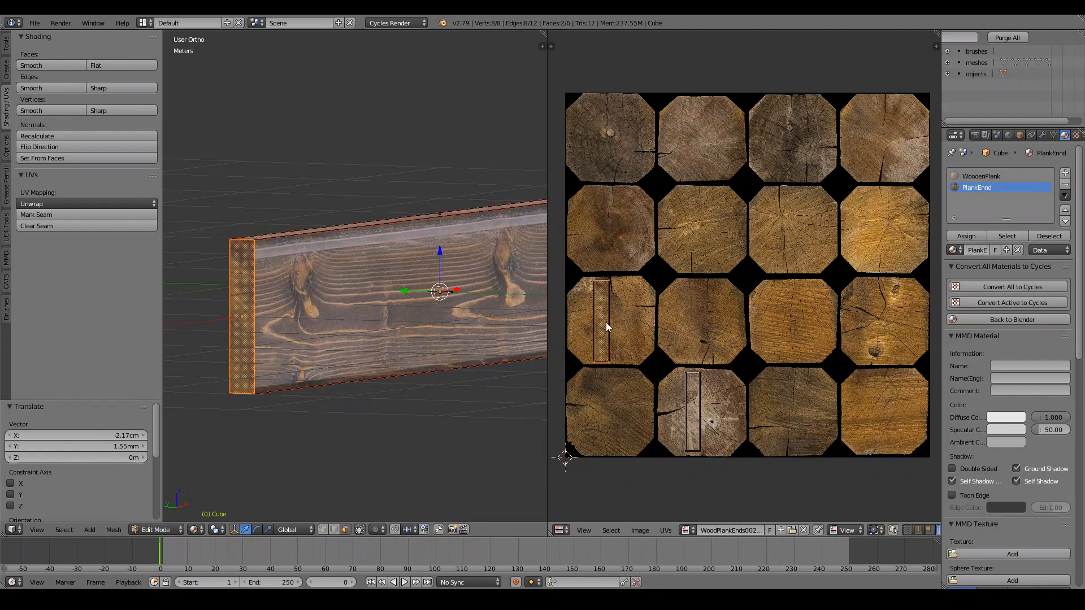
Move the left UV island onto the lower end-grain tile and inspect the plank ends.
right_click(606, 322)
key("g")
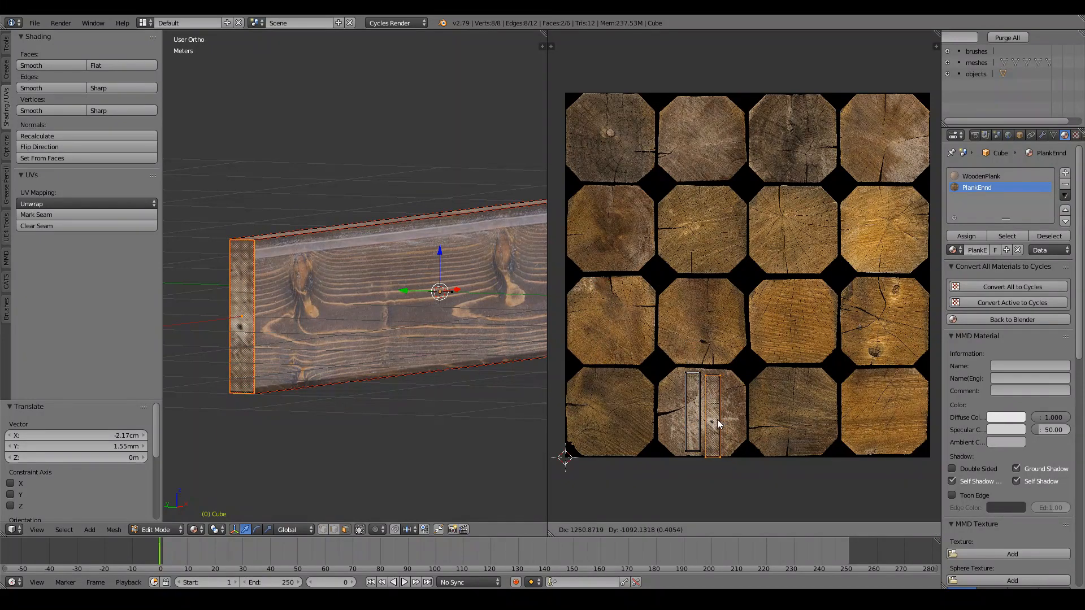
left_click(717, 417)
key("Tab")
middle_click_drag(296, 269, 344, 302)
Return to WoodenPlank's node tree in the node editor and duplicate its image texture node.
scroll(385, 293, "down", 4)
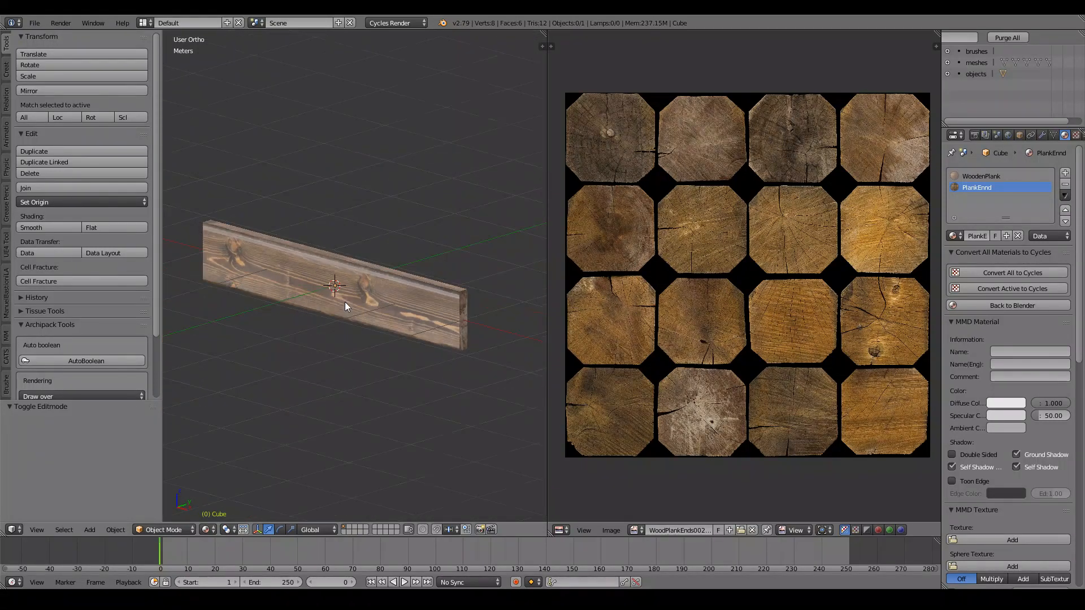
left_click(561, 530)
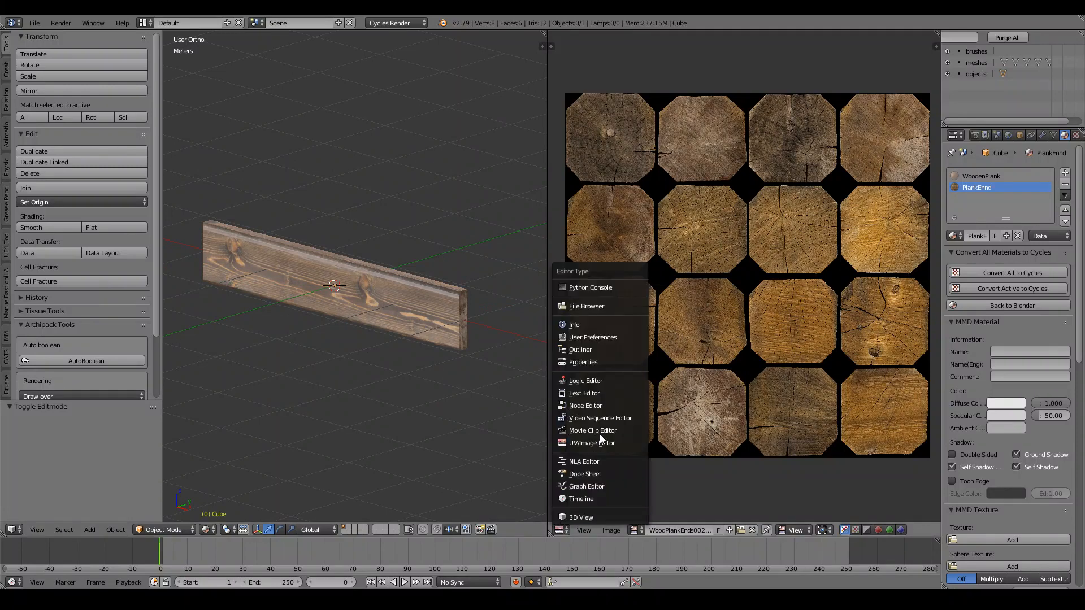
left_click(593, 406)
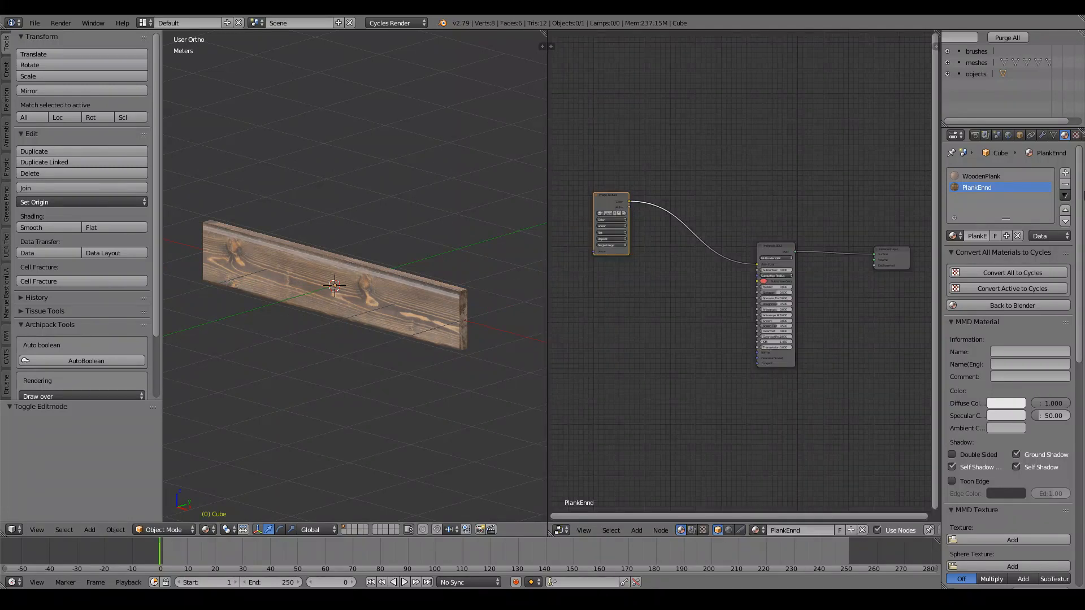
left_click(994, 176)
left_click_drag(689, 195, 666, 172)
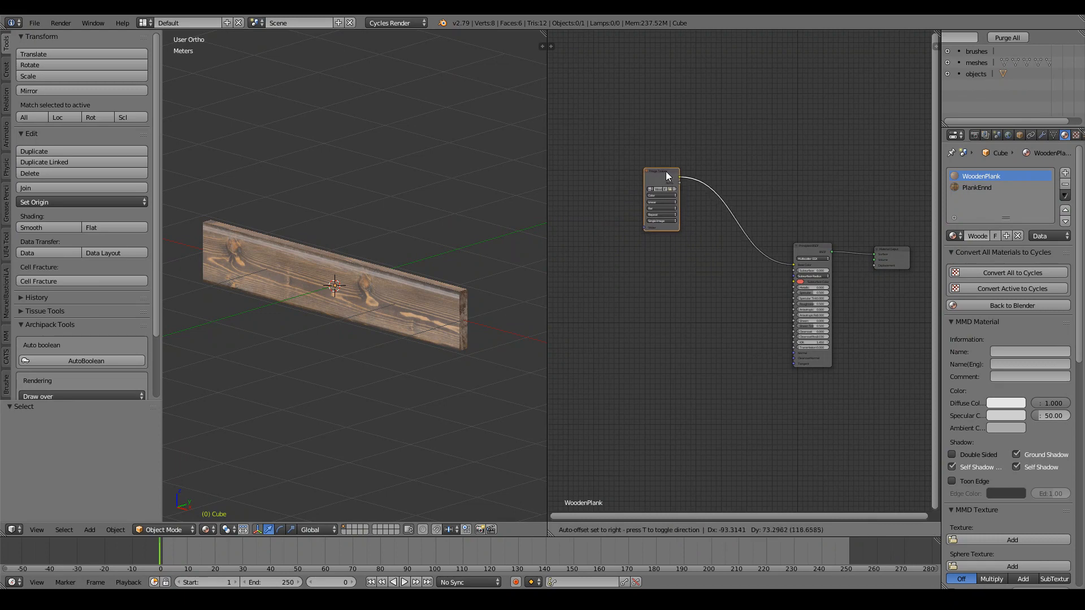
key("shift+d")
left_click(666, 239)
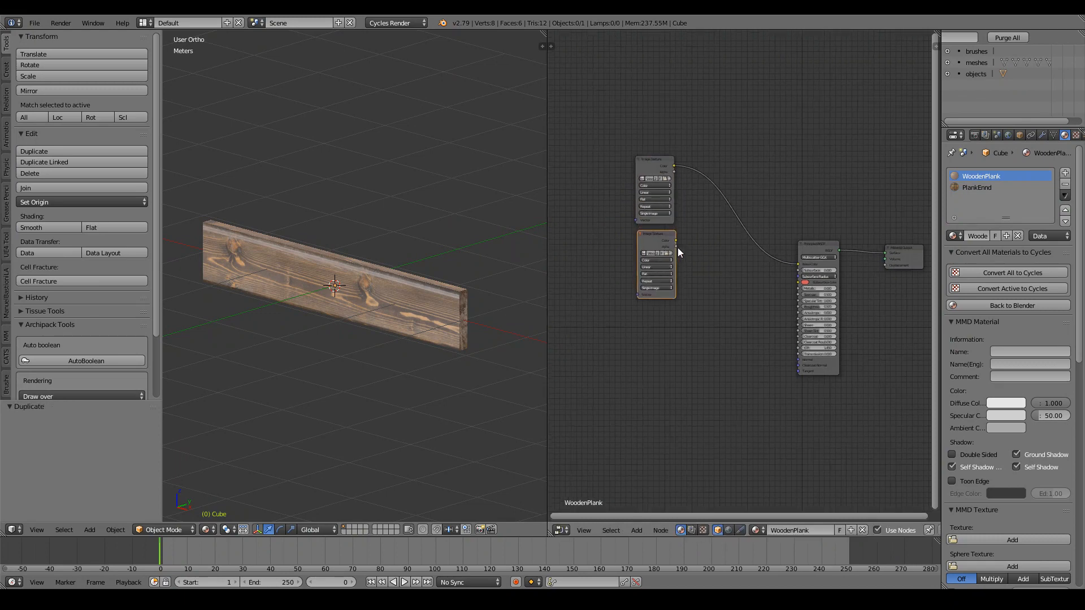
Load WoodPlanks18_GLOSS_6K.jpg into the copied node and connect it to Roughness.
scroll(677, 247, "up", 2)
left_click(623, 254)
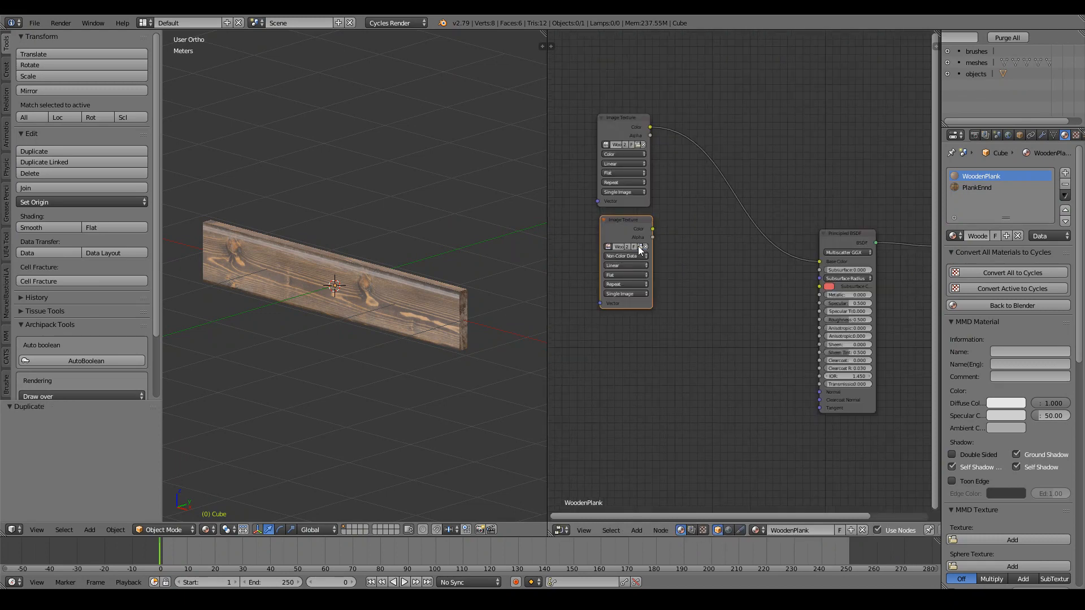
left_click(638, 247)
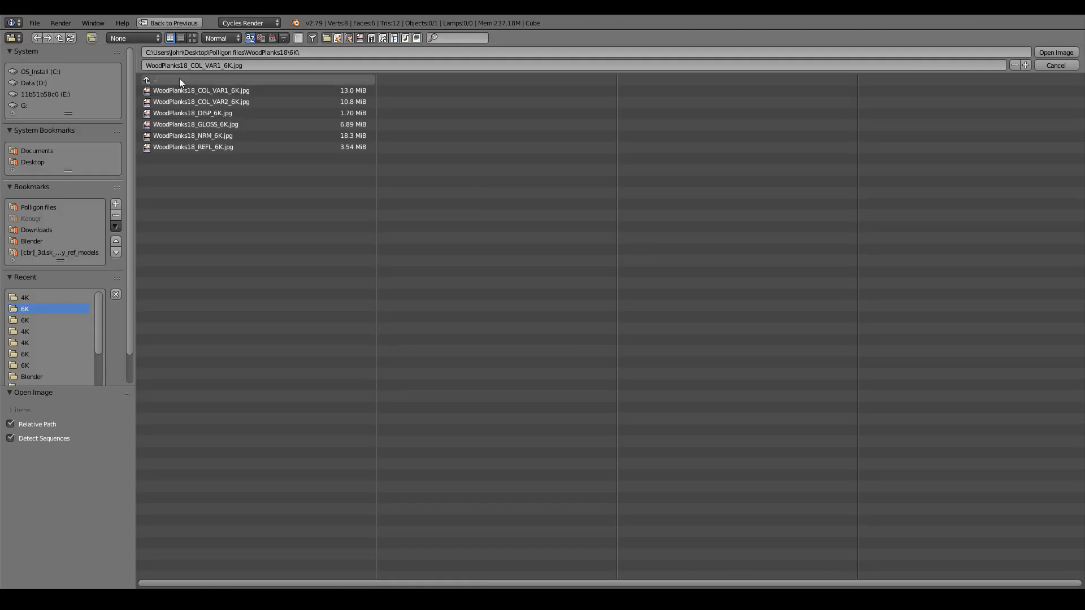
left_click(226, 124)
left_click(1055, 52)
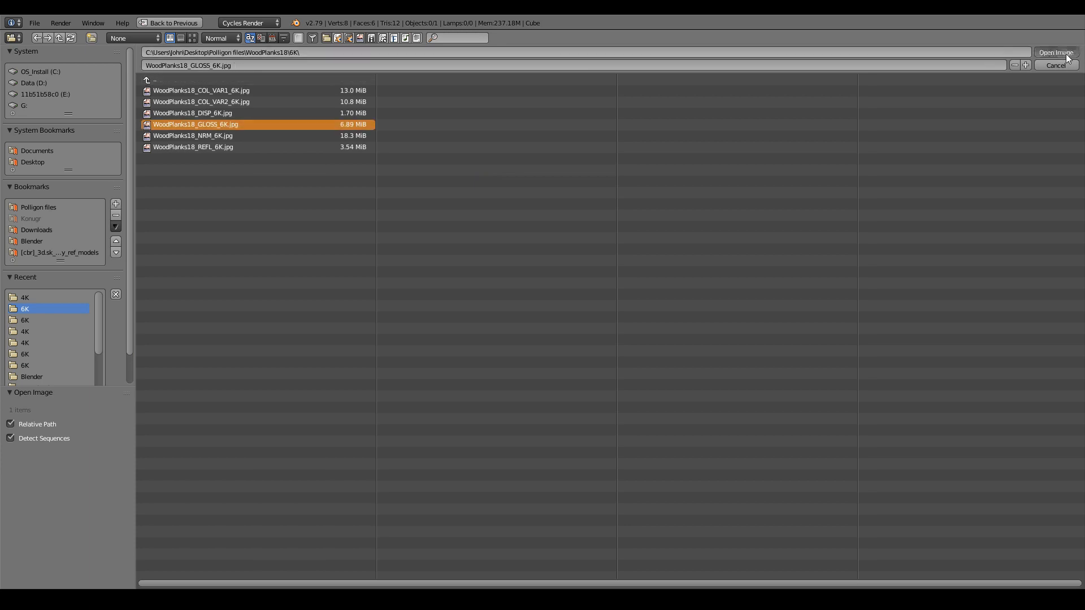
left_click_drag(658, 229, 670, 238)
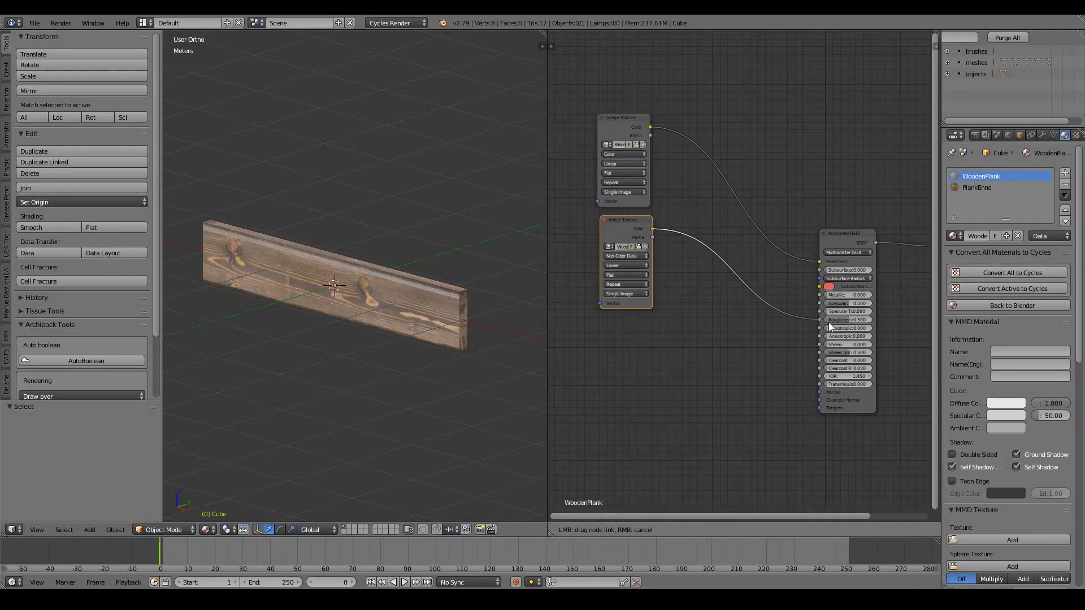
Add a third image texture node loaded with WoodPlanks18_NRM_6K.jpg.
middle_click_drag(695, 213, 729, 146)
key("shift+d")
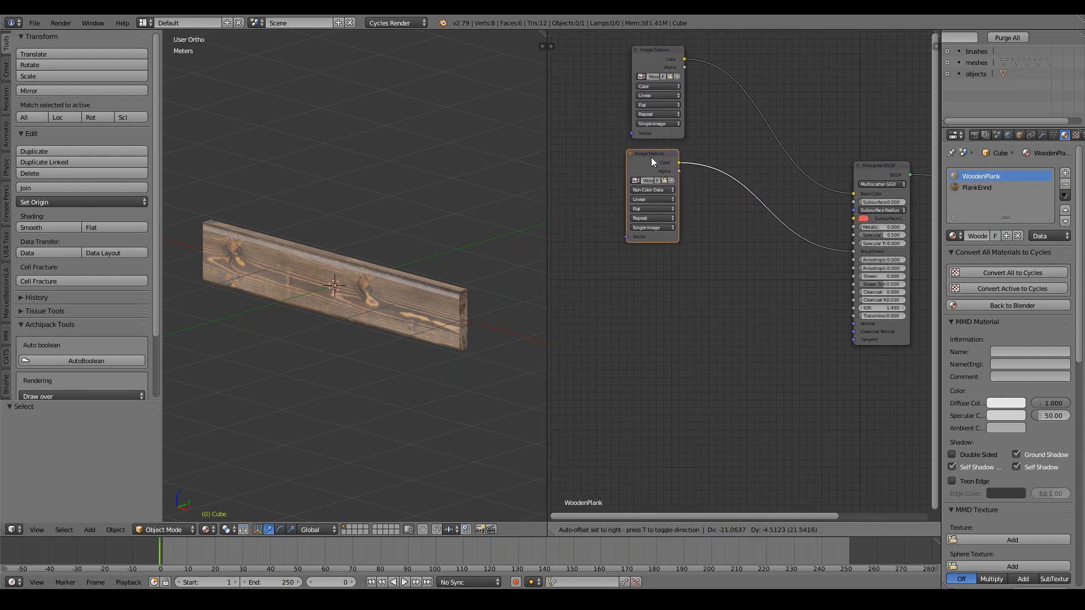
left_click(657, 267)
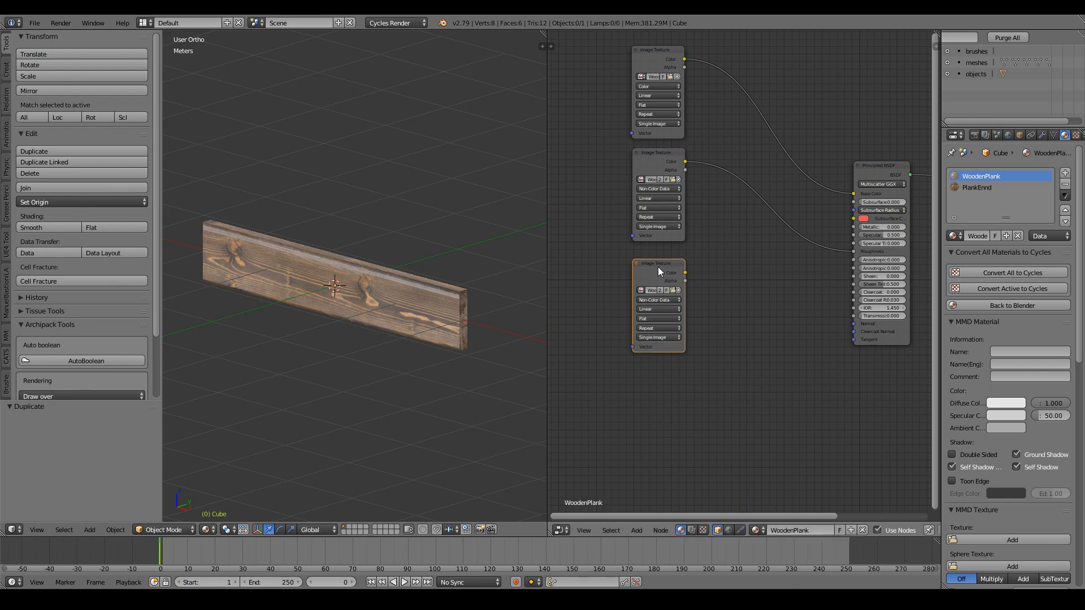
left_click(671, 289)
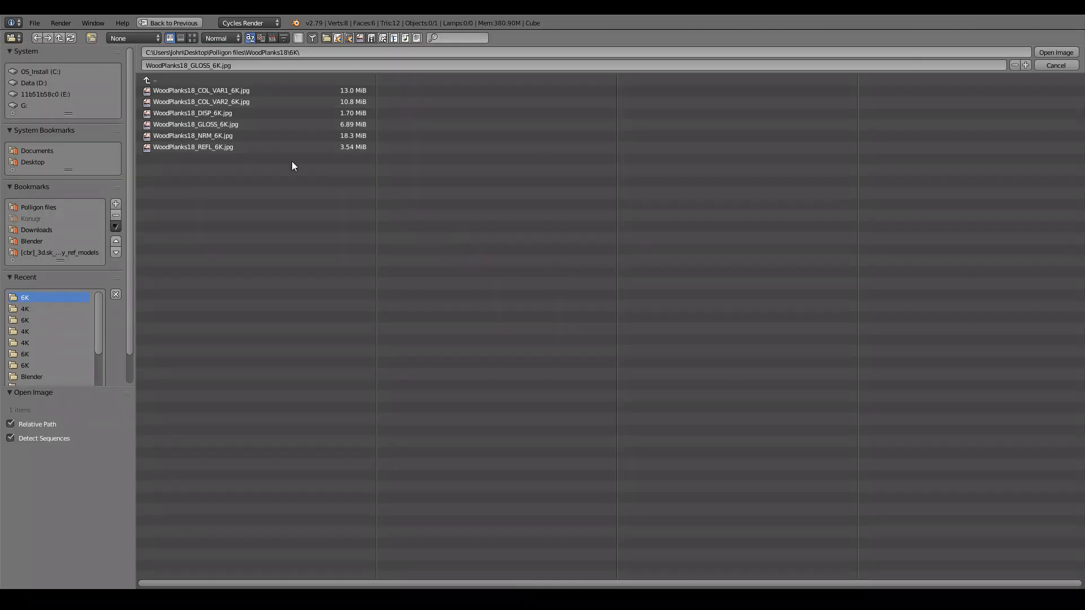
left_click(220, 136)
left_click(1046, 50)
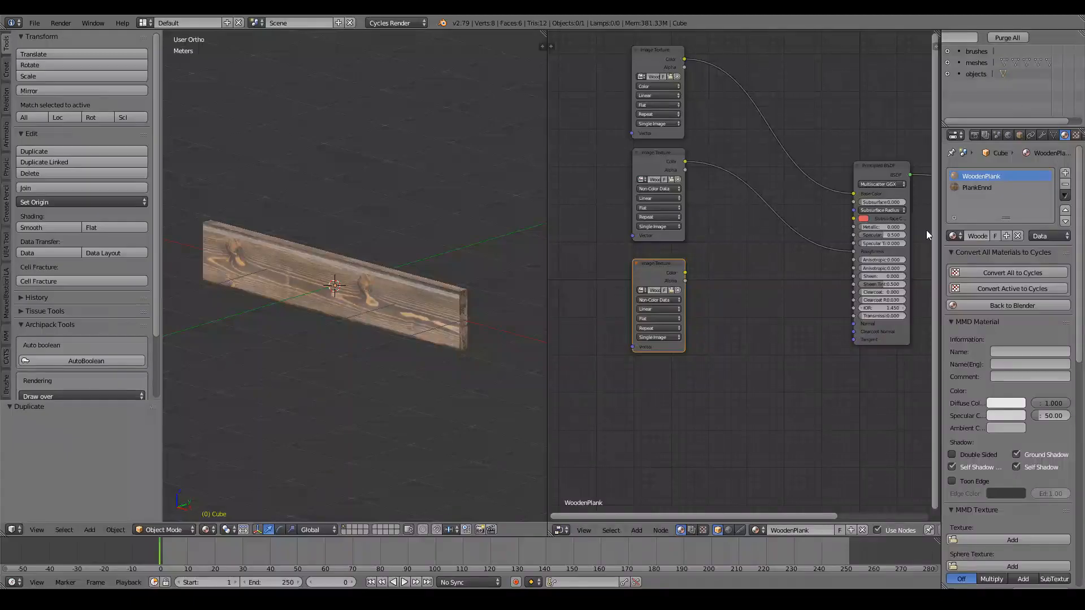
Add a Normal Map node fed by the NRM texture and wire it to the shader's Normal.
key("shift+a")
mouse_move(735, 355)
left_click(797, 394)
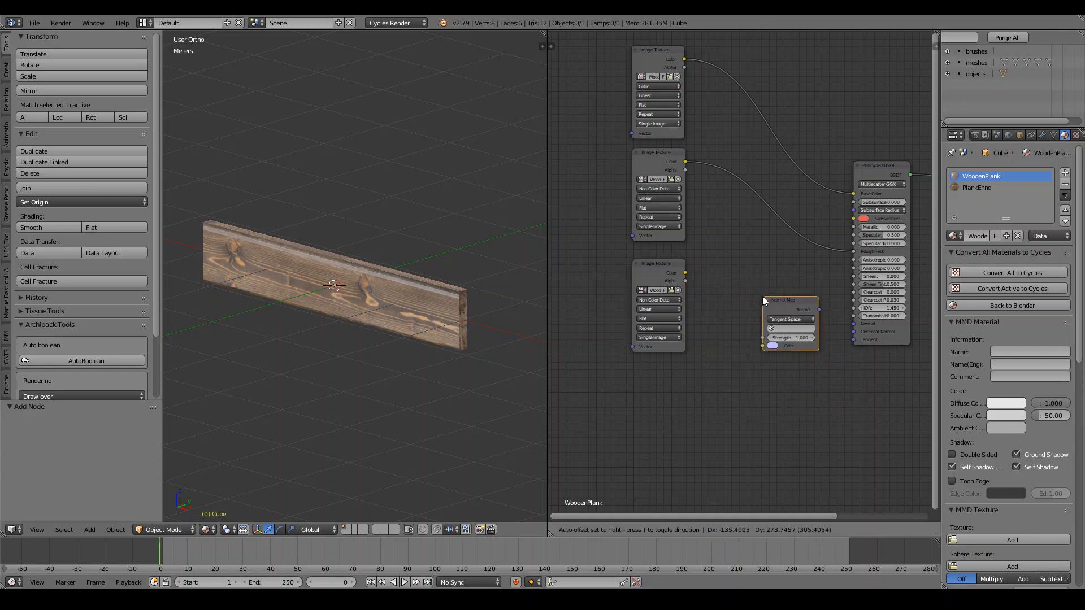
left_click(784, 304)
left_click_drag(789, 304, 794, 308)
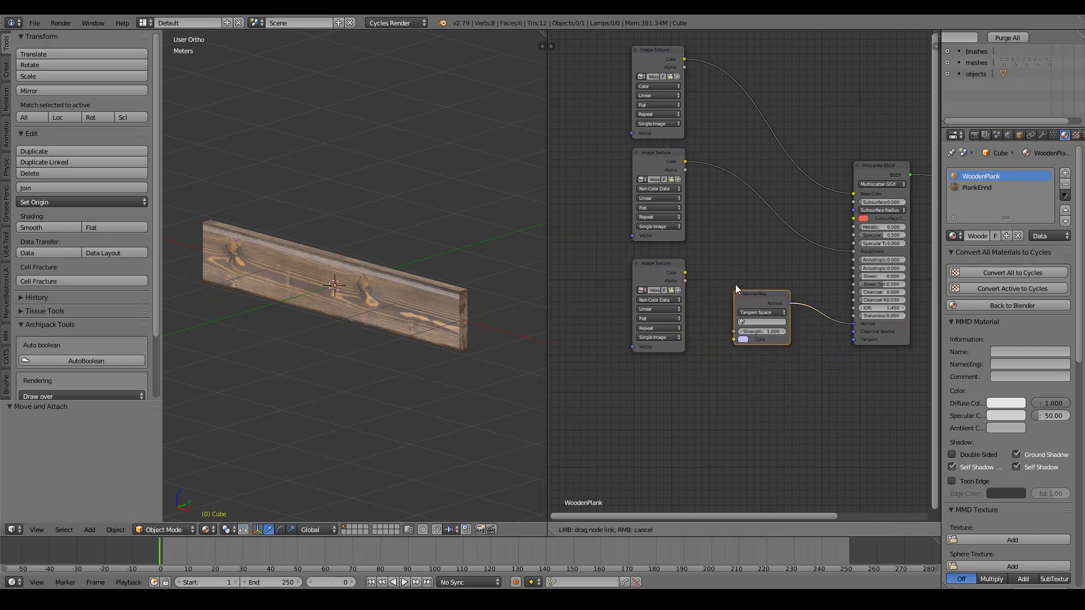
left_click_drag(684, 274, 734, 339)
scroll(430, 330, "up", 5)
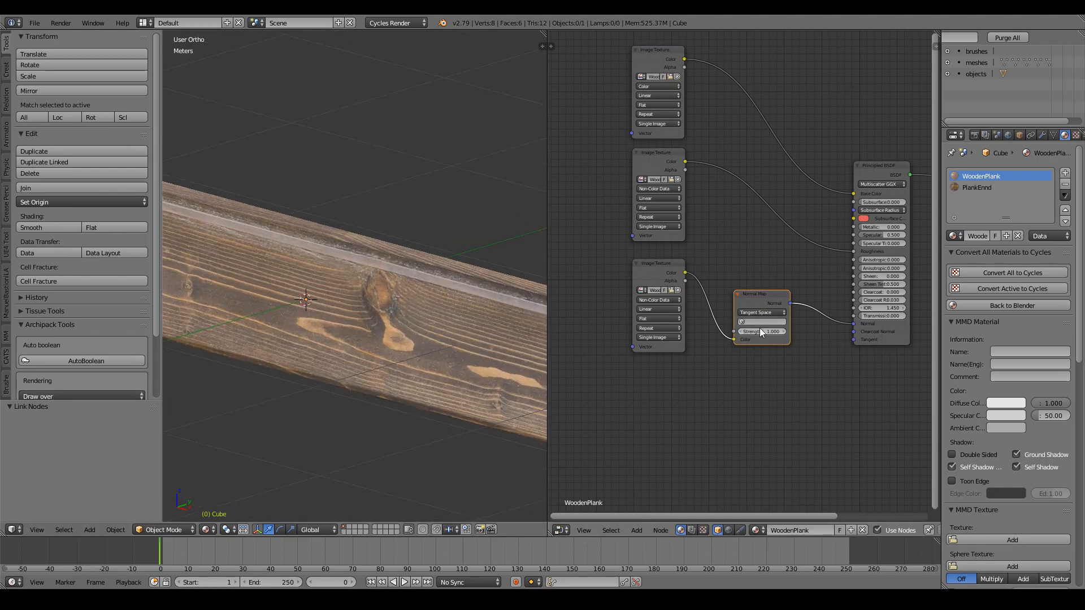
mouse_move(764, 330)
left_mouse_down()
mouse_move(786, 329)
mouse_move(762, 329)
left_mouse_up()
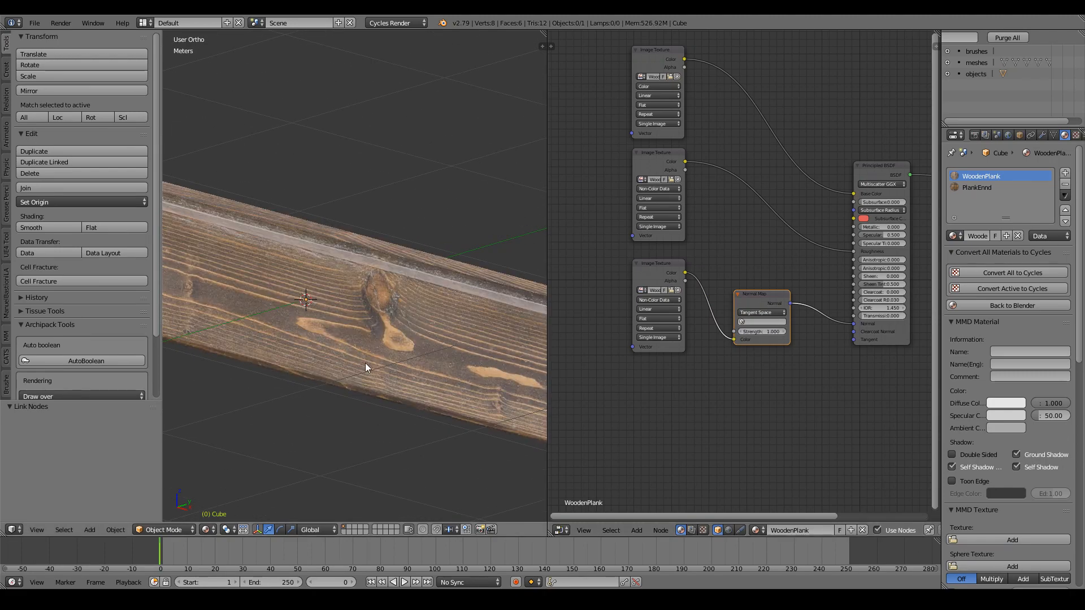
scroll(304, 489, "up", 4, "ctrl")
Hide the tool shelf and switch the viewport to Rendered shading to preview the plank.
key("t")
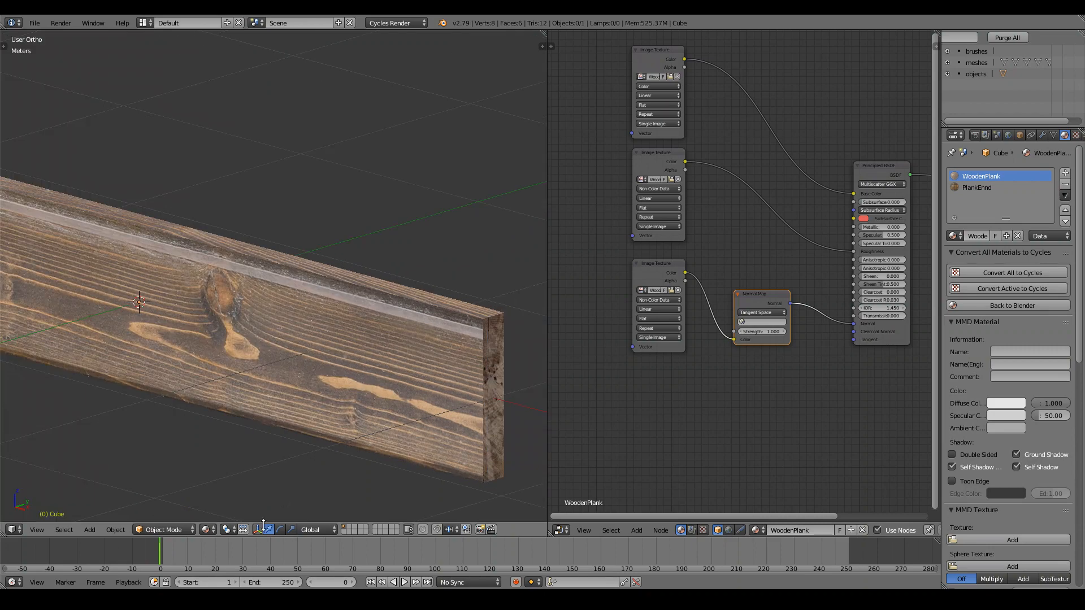
left_click(206, 529)
left_click(235, 457)
scroll(360, 356, "down", 2, "ctrl")
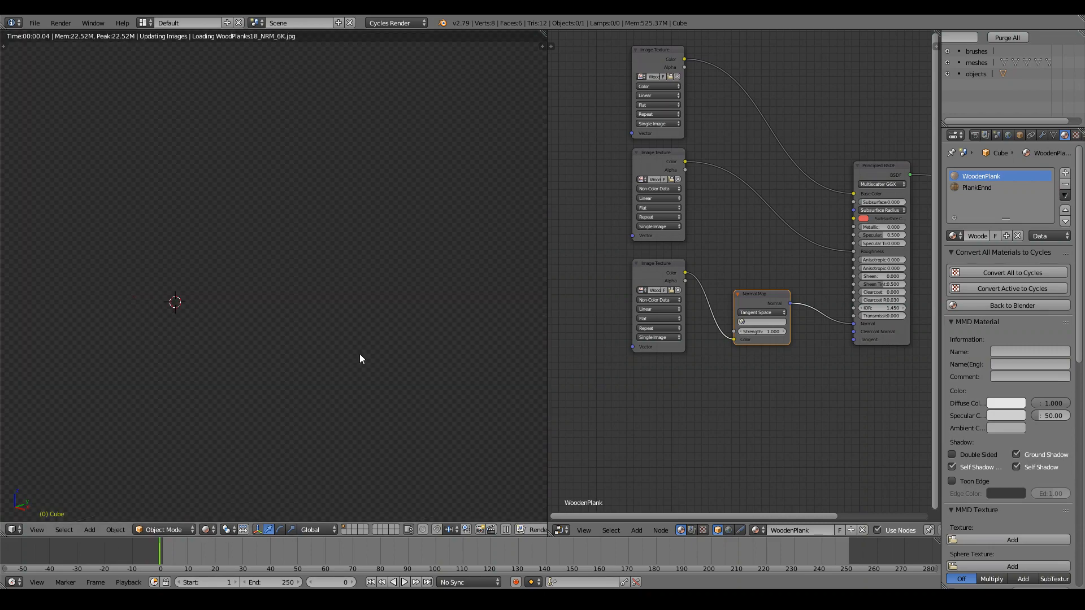
scroll(359, 356, "down", 3, "shift")
middle_click_drag(361, 354, 455, 311)
scroll(456, 316, "up", 2)
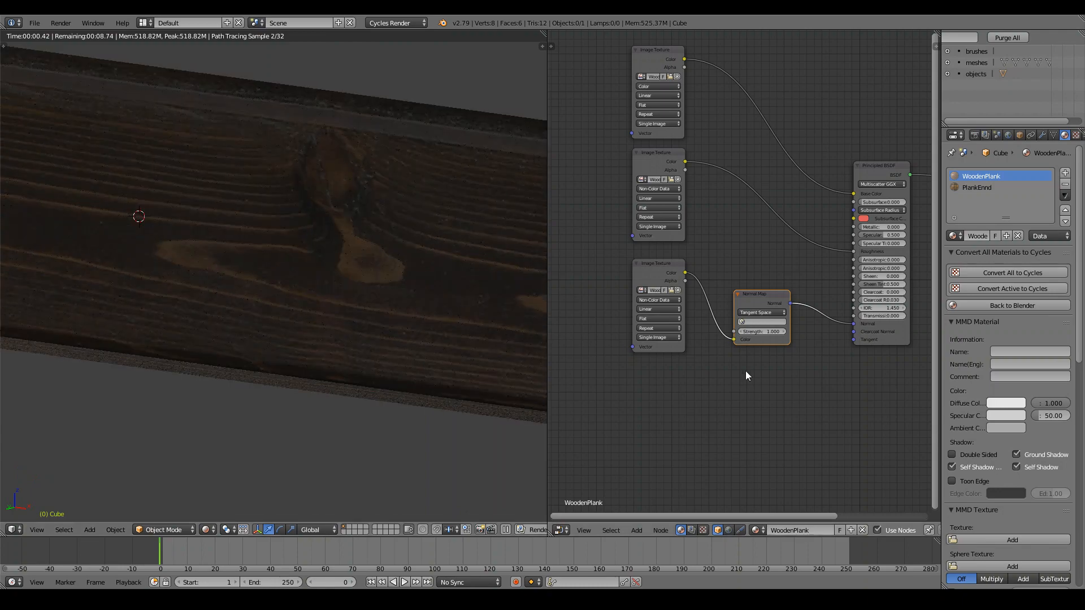
Try Normal Map Strength values 10 and 1.400, settle at 0.600, then select PlankEnnd.
left_click(785, 331)
left_click(784, 331)
double_click(784, 330)
type("10")
key("Return")
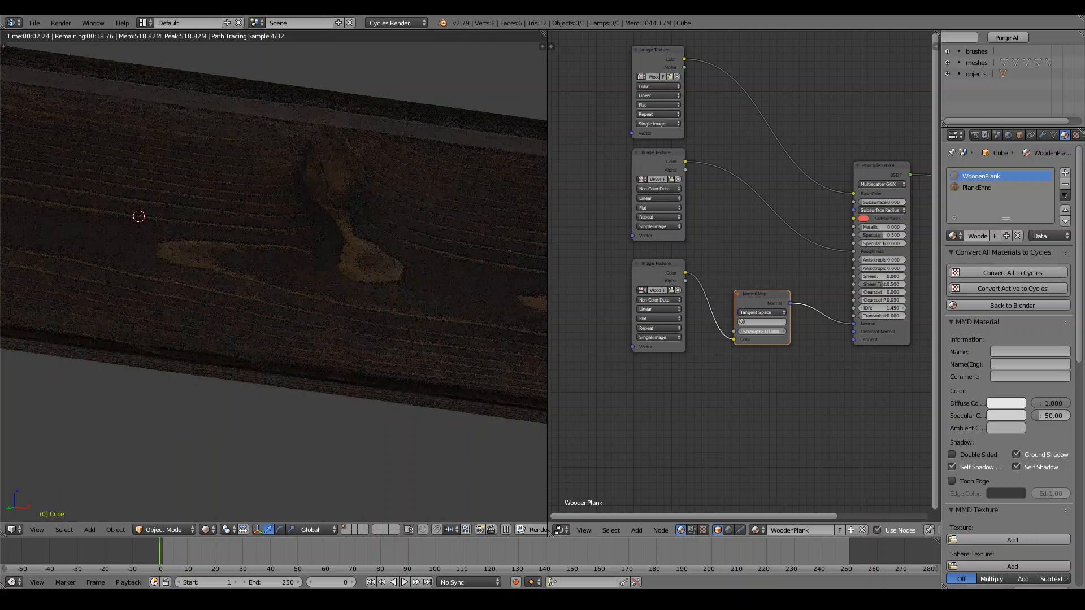
left_click_drag(762, 333, 519, 332)
scroll(297, 228, "down", 6)
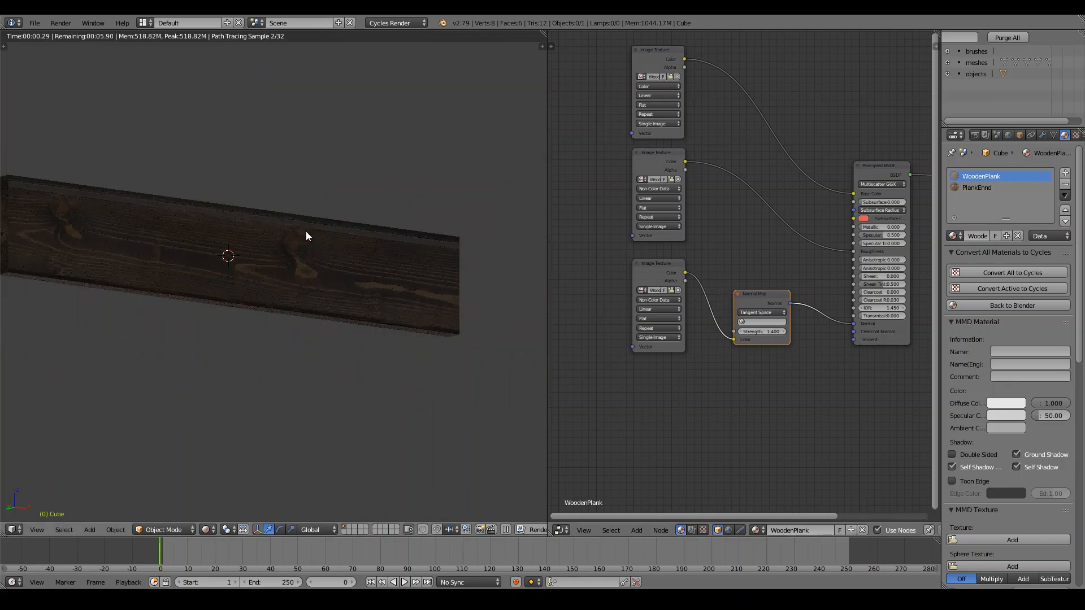
middle_click_drag(306, 232, 237, 257)
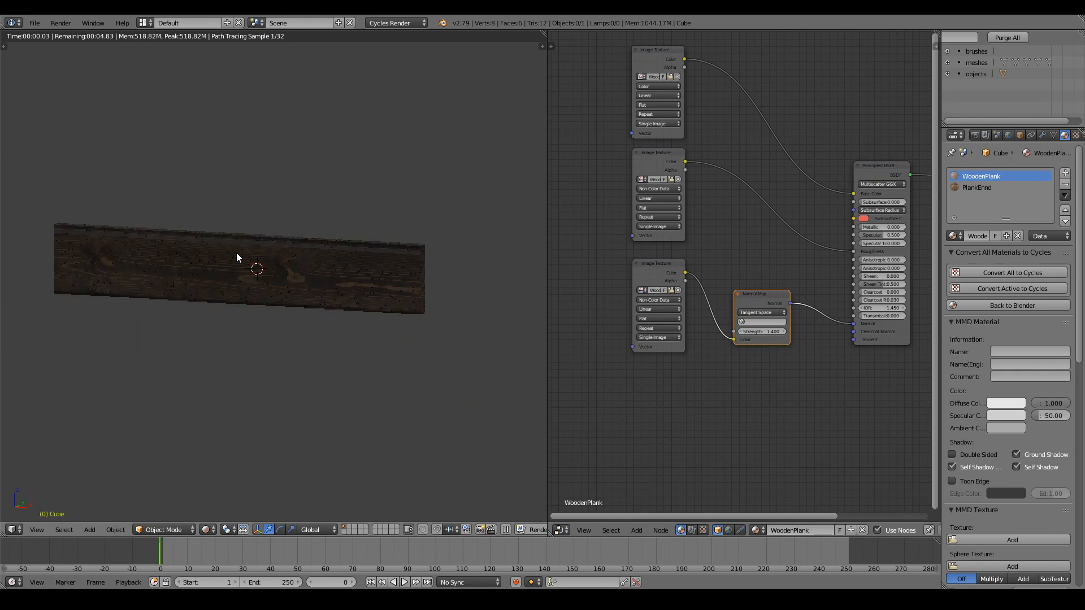
scroll(237, 257, "up", 4)
left_click_drag(763, 333, 740, 335)
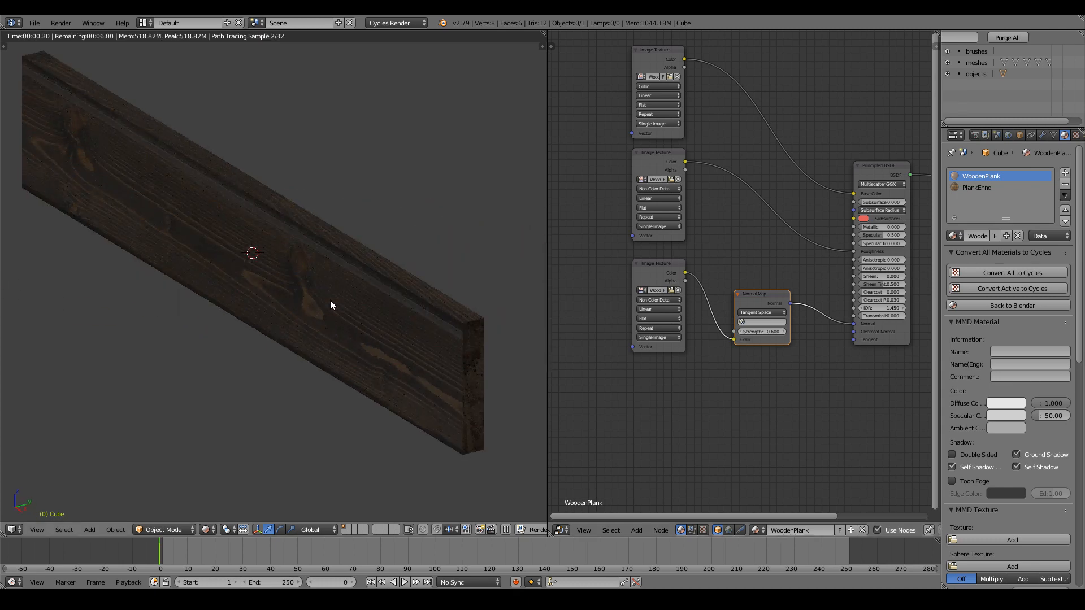
middle_click_drag(323, 306, 305, 280)
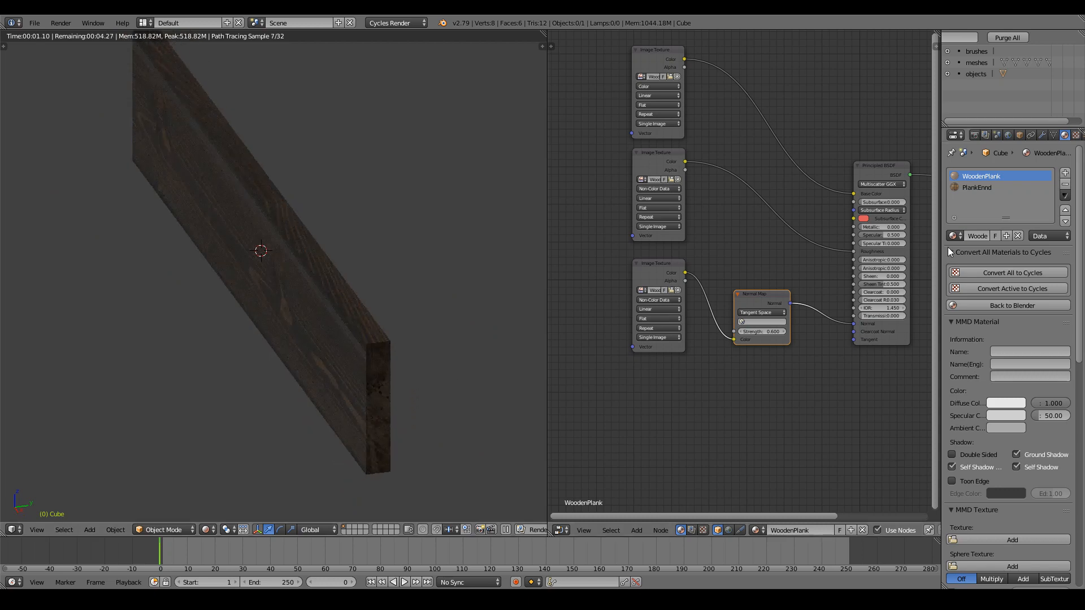
left_click(989, 188)
Duplicate PlankEnnd's texture node, load WoodPlankEnds002_GLOSS_4K.jpg as Non-Color Data into Roughness.
middle_click_drag(765, 191, 785, 257)
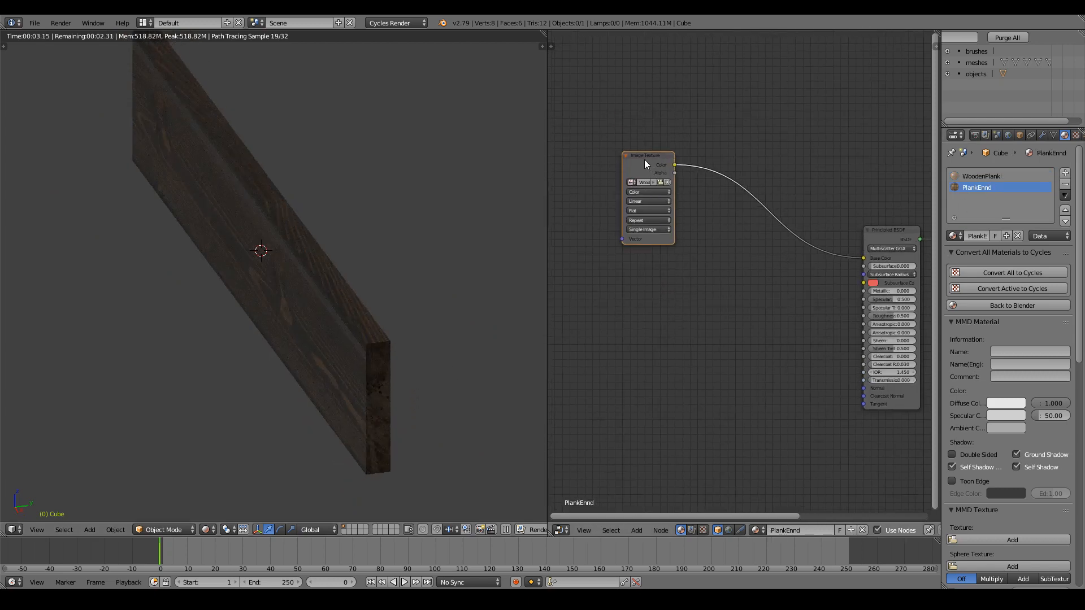
left_click_drag(645, 164, 632, 137)
key("shift+d")
left_click(636, 247)
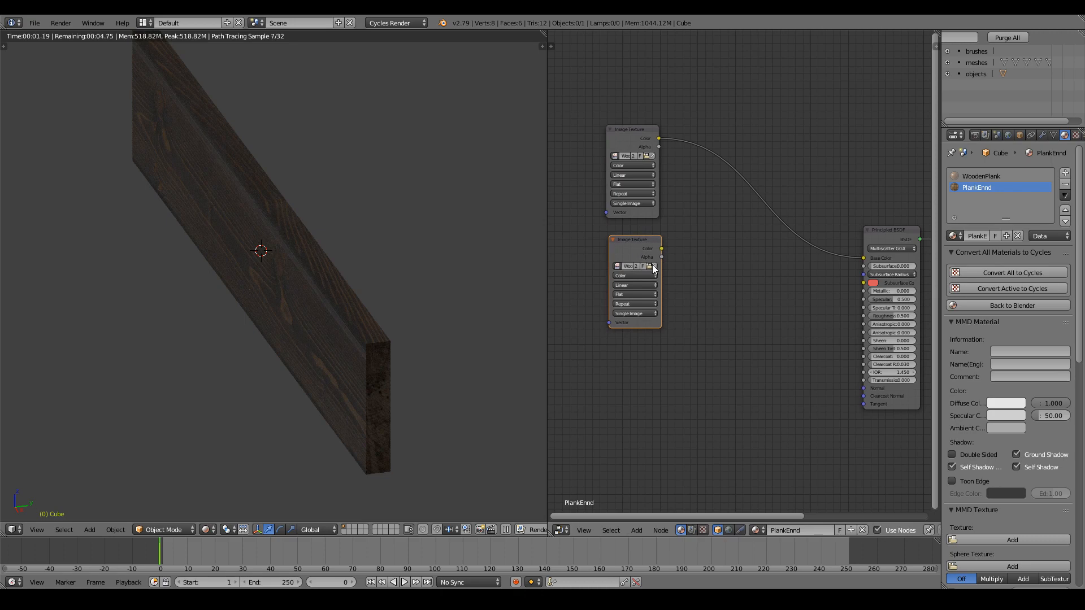
left_click(654, 269)
left_click(205, 113)
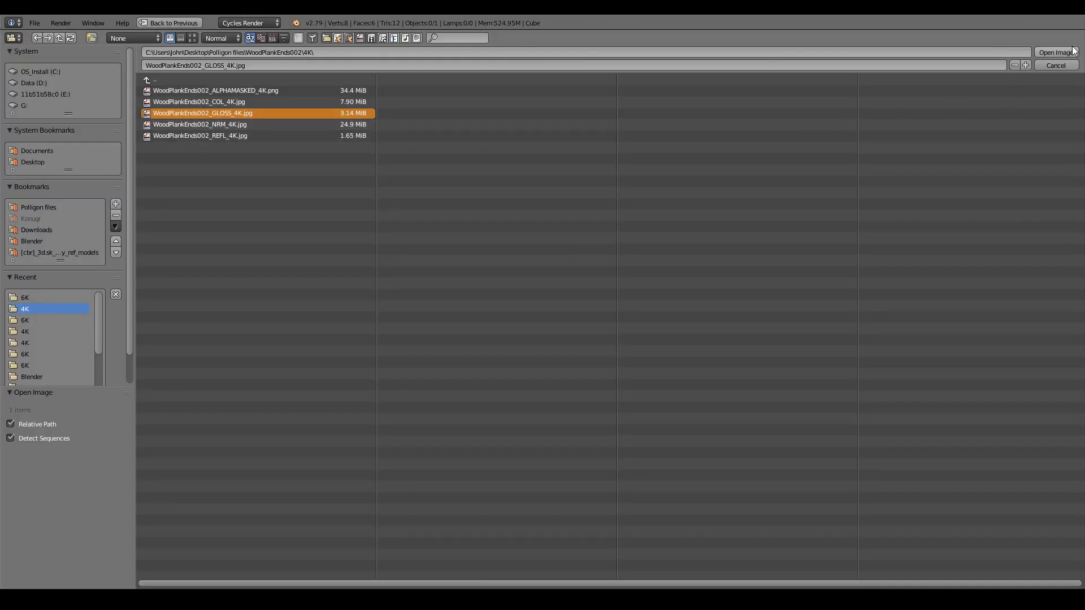
left_click(1056, 52)
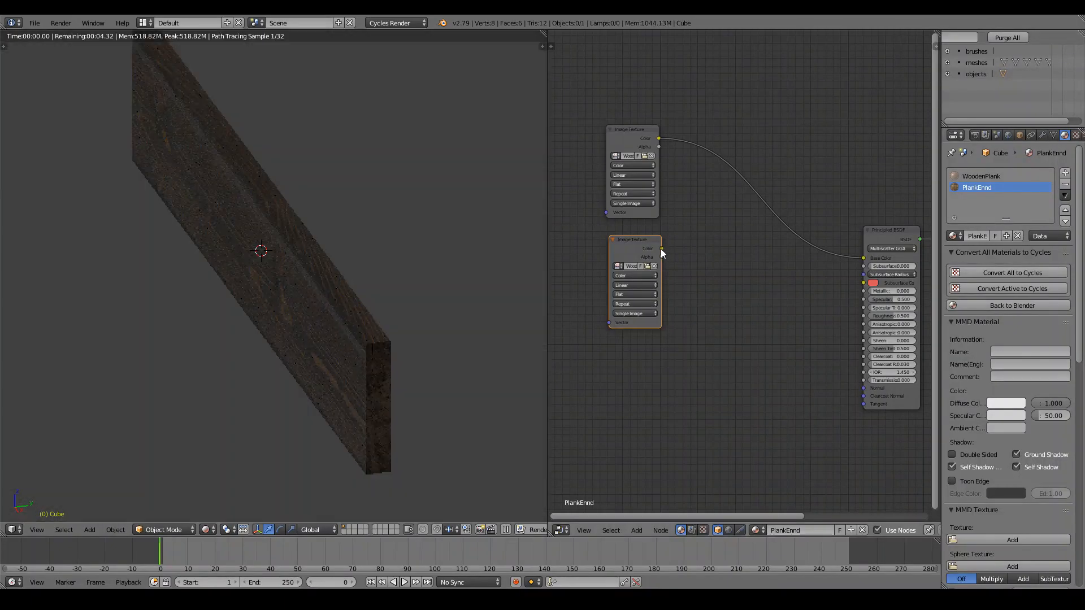
left_click_drag(661, 248, 863, 316)
scroll(731, 232, "down", 4, "shift")
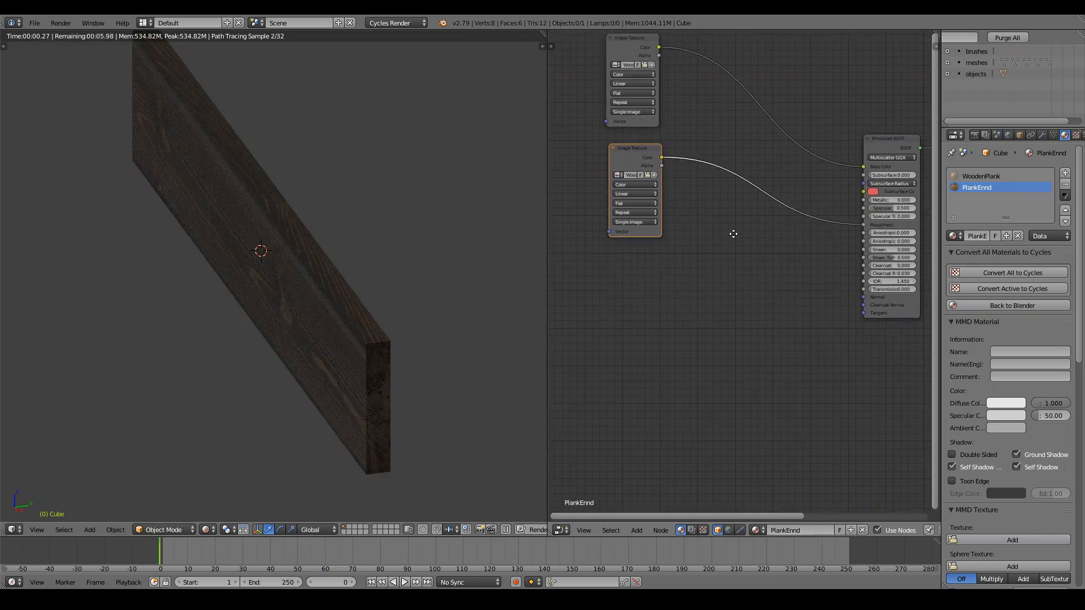
left_click(632, 183)
left_click(629, 165)
Add another texture node loaded with WoodPlankEnds002_NRM_4K.jpg.
key("shift+d")
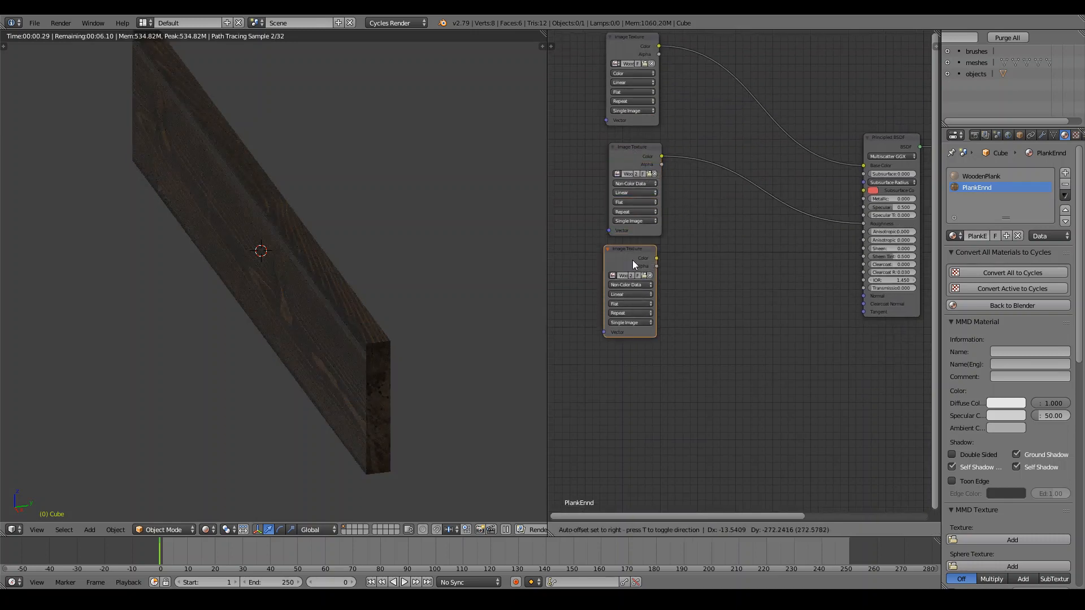
left_click(643, 289)
left_click(653, 302)
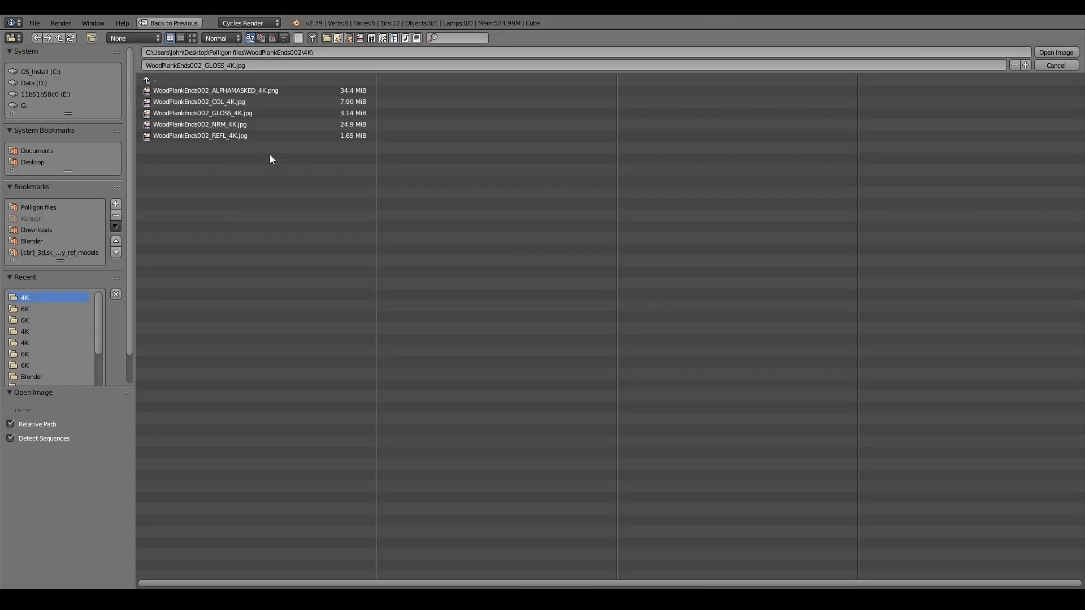
left_click(246, 124)
left_click(1056, 53)
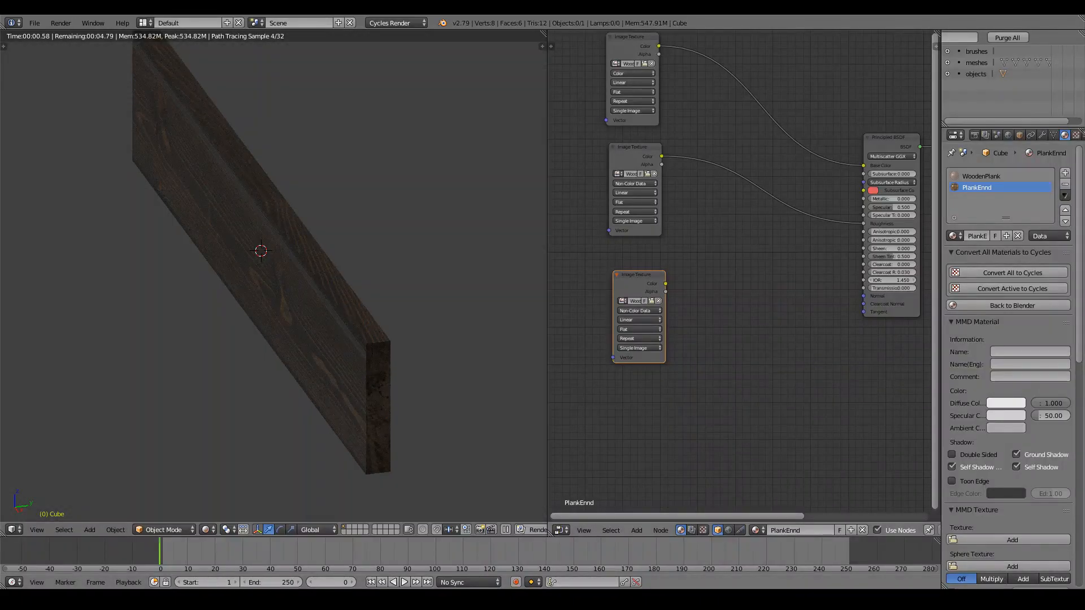
Add a Normal Map node fed by the NRM texture and wire it to the shader's Normal.
key("shift+a")
mouse_move(743, 286)
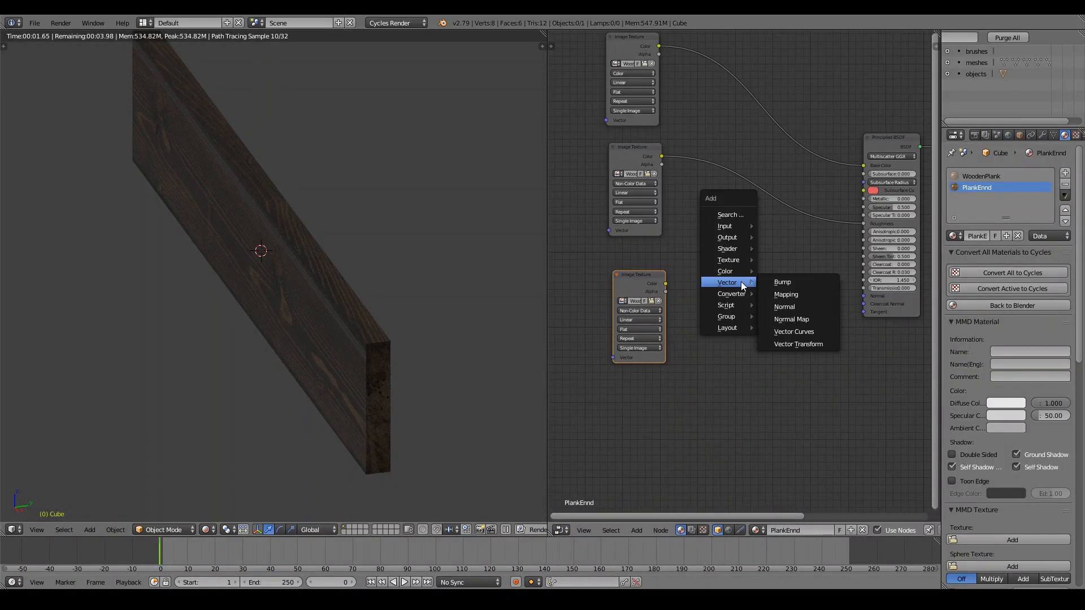
left_click(803, 319)
left_click(747, 281)
left_click_drag(801, 291, 863, 296)
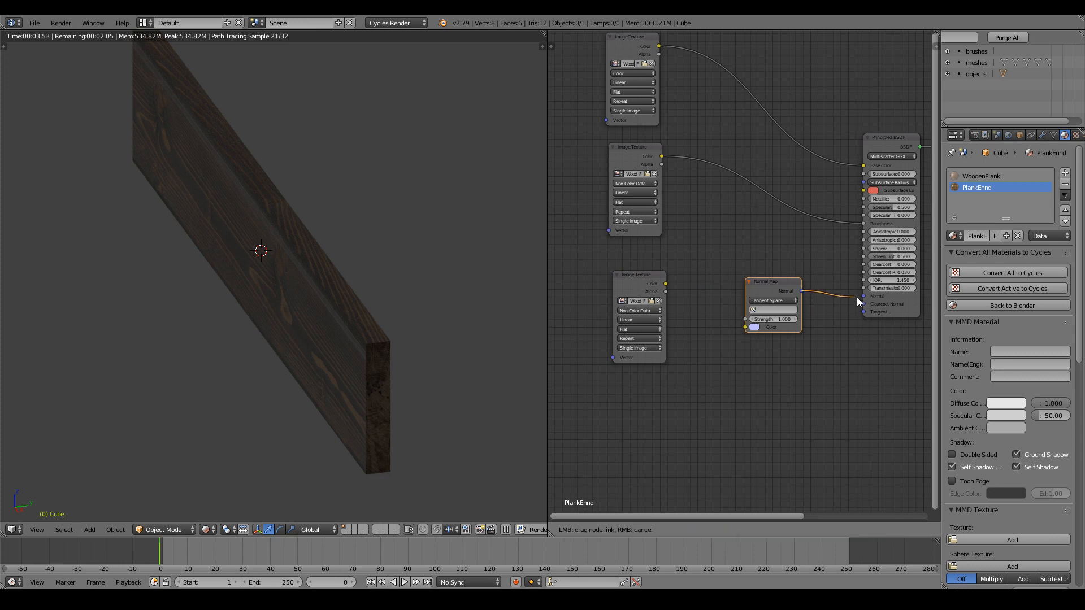
left_click_drag(665, 283, 745, 327)
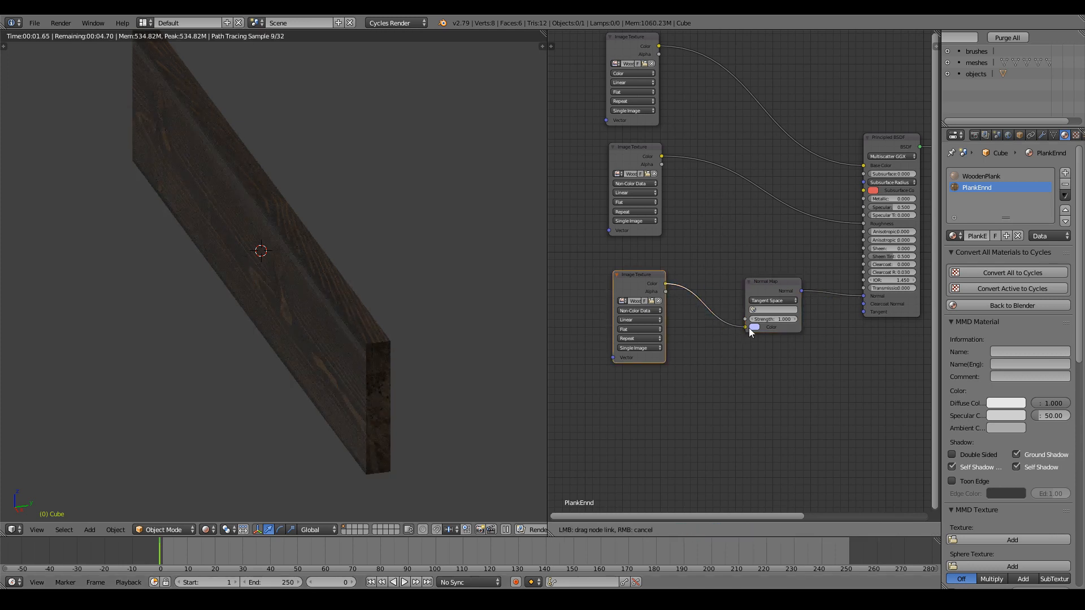
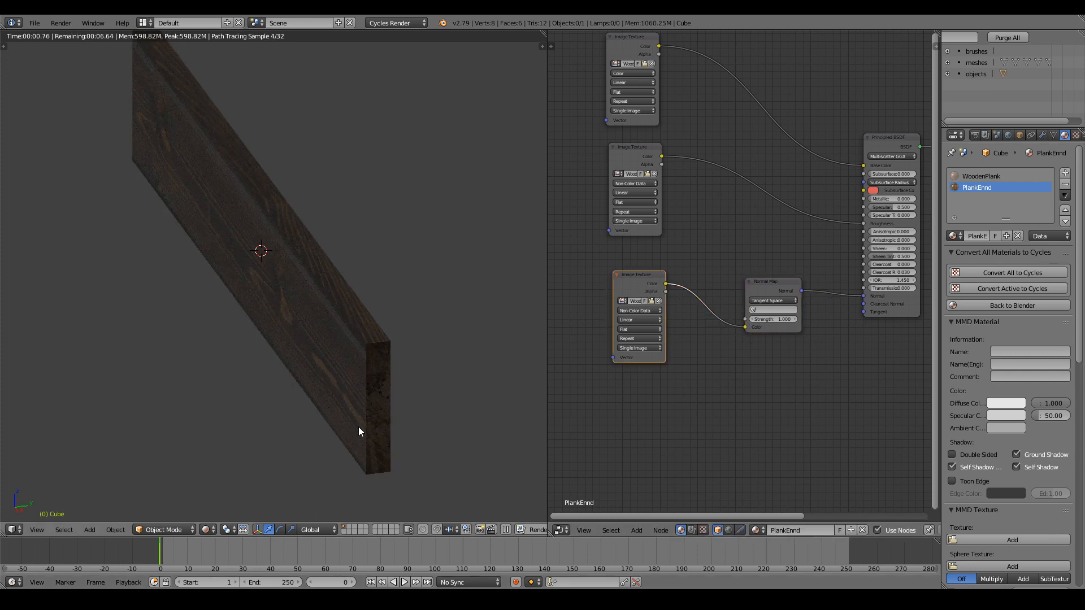
Orbit and zoom around the rendered plank's end and long side, then bring up the viewport shading modes.
scroll(369, 365, "up", 4)
mouse_move(334, 320)
middle_mouse_down()
mouse_move(327, 312)
mouse_move(334, 318)
middle_mouse_up()
scroll(327, 312, "up", 3)
scroll(335, 321, "down", 5)
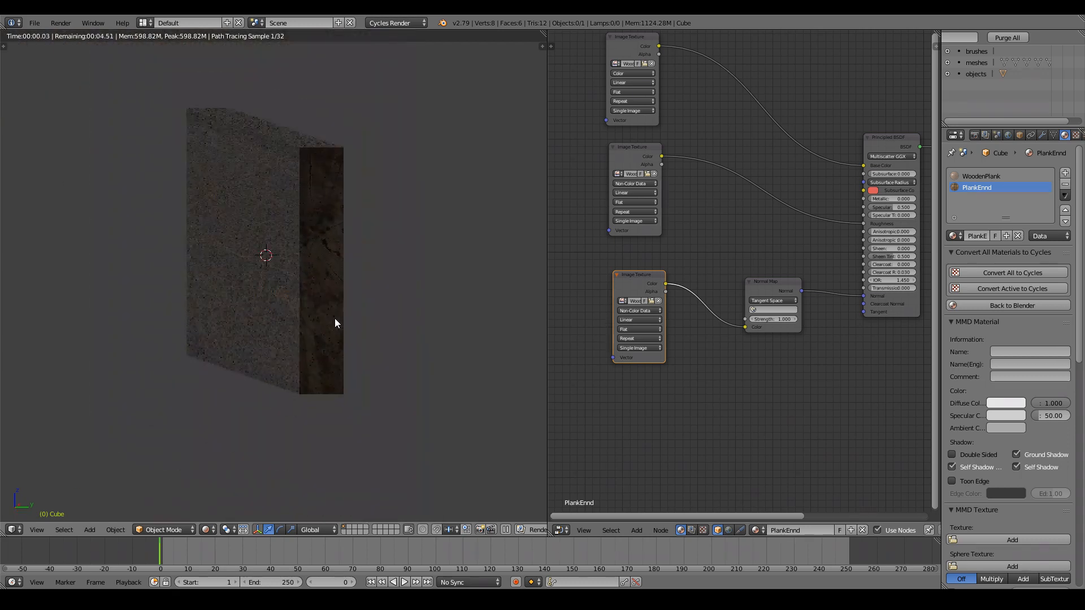
middle_click_drag(246, 303, 308, 308)
scroll(478, 295, "up", 1)
scroll(295, 300, "down", 5)
scroll(308, 313, "up", 2)
left_click(207, 529)
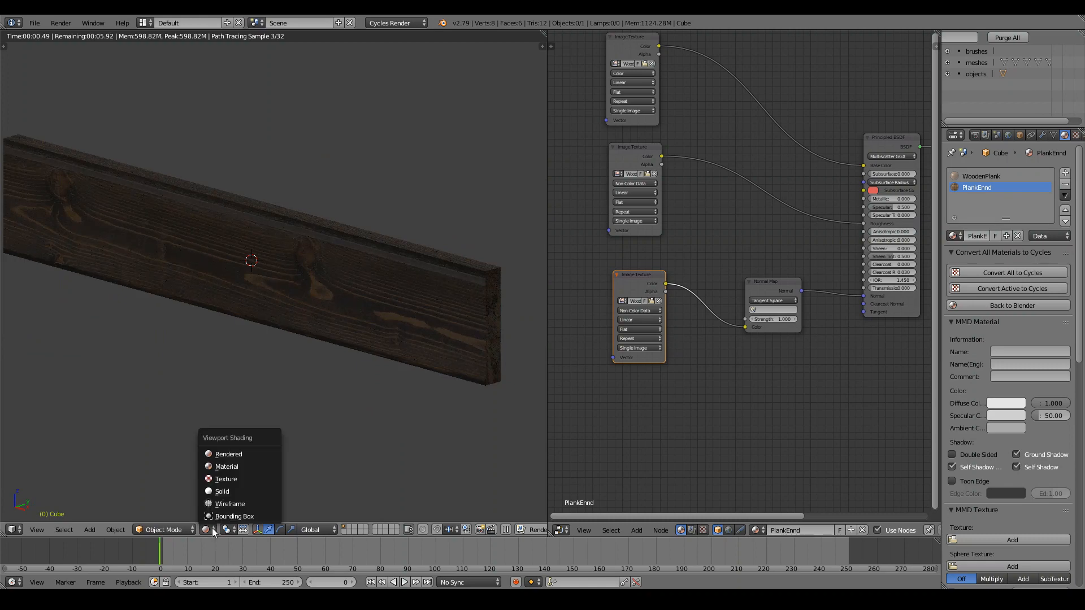
Switch to Solid shading, select the plank and add a Multiresolution modifier.
left_click(223, 490)
right_click(318, 289)
scroll(313, 281, "down", 2)
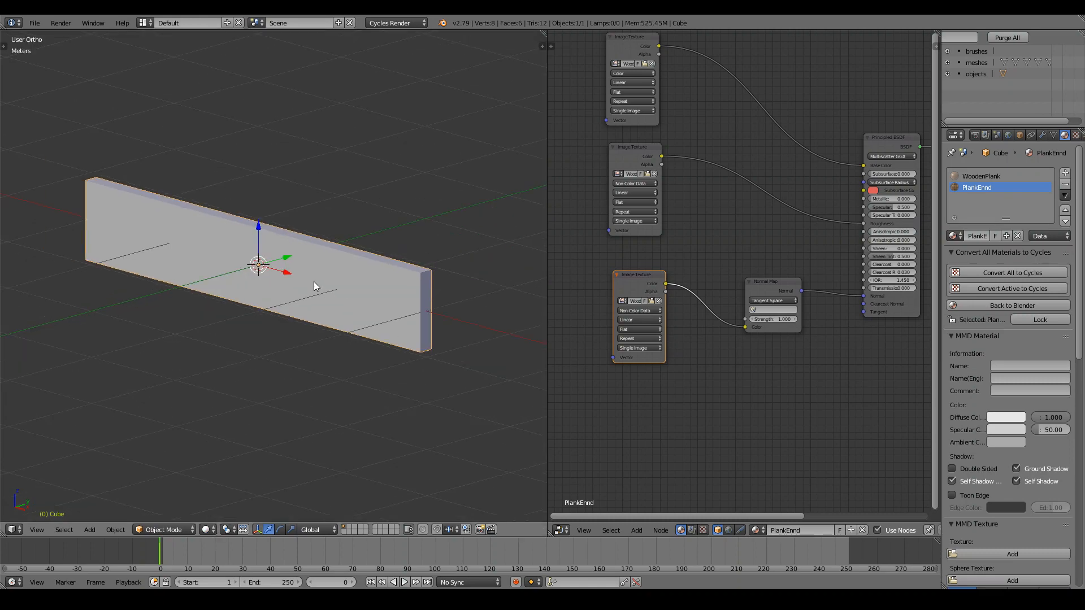
left_click(1043, 135)
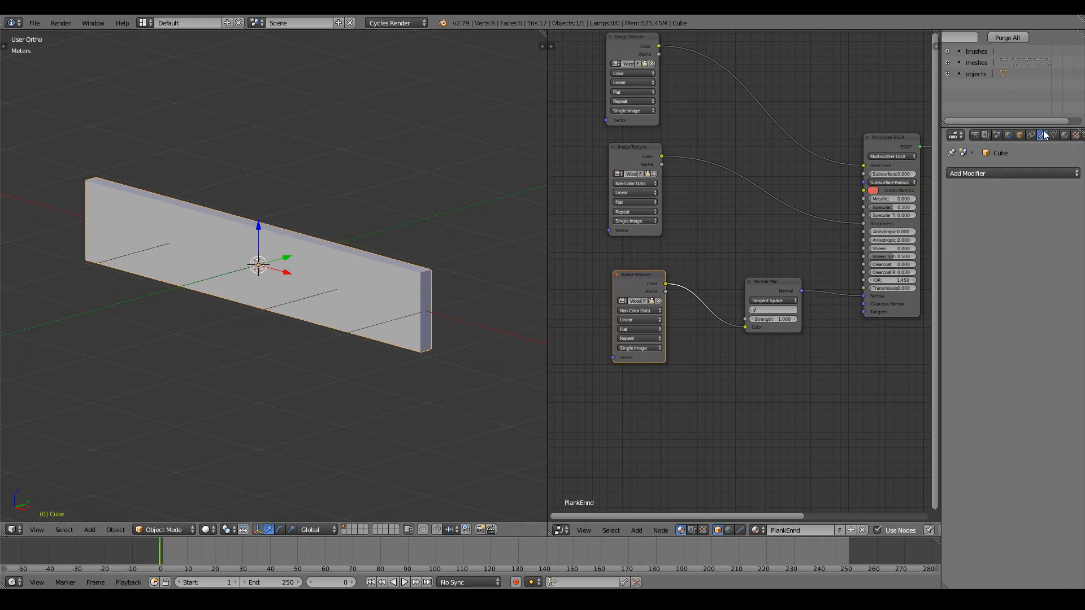
left_click(986, 172)
left_click(872, 296)
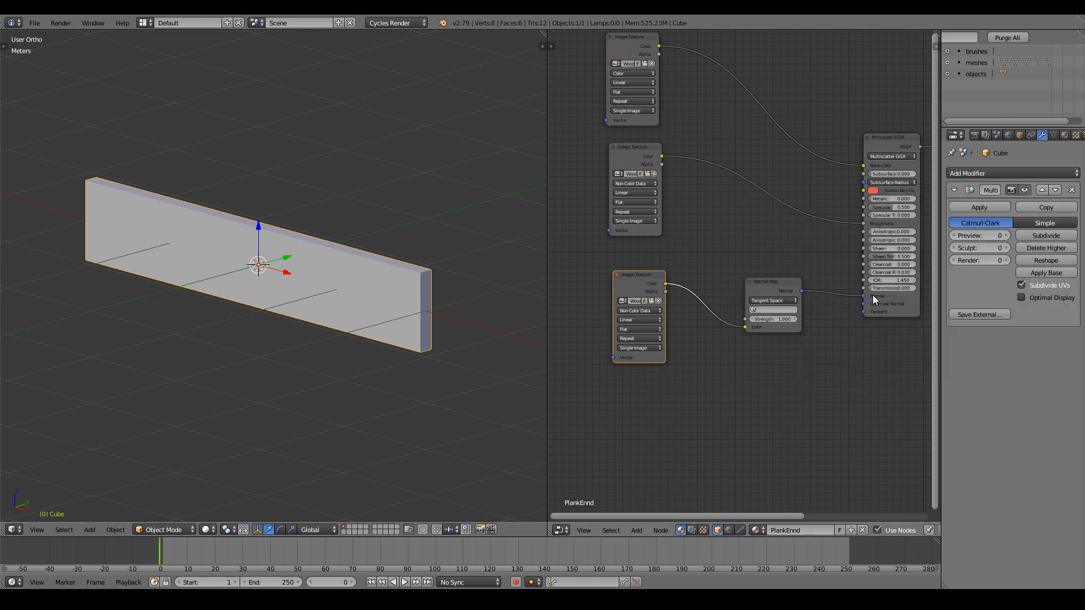
Subdivide the Multiresolution modifier up to level 4.
left_click(1060, 234)
left_click(1059, 234)
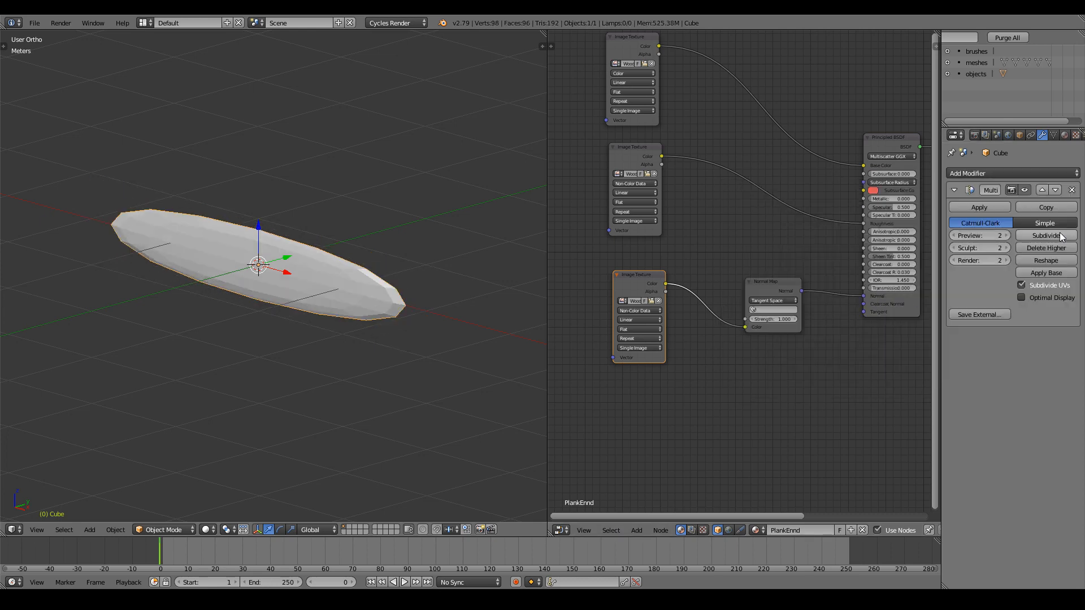
left_click(1059, 234)
left_click(1059, 235)
In Edit Mode, select the end faces at both ends of the plank.
key("Tab")
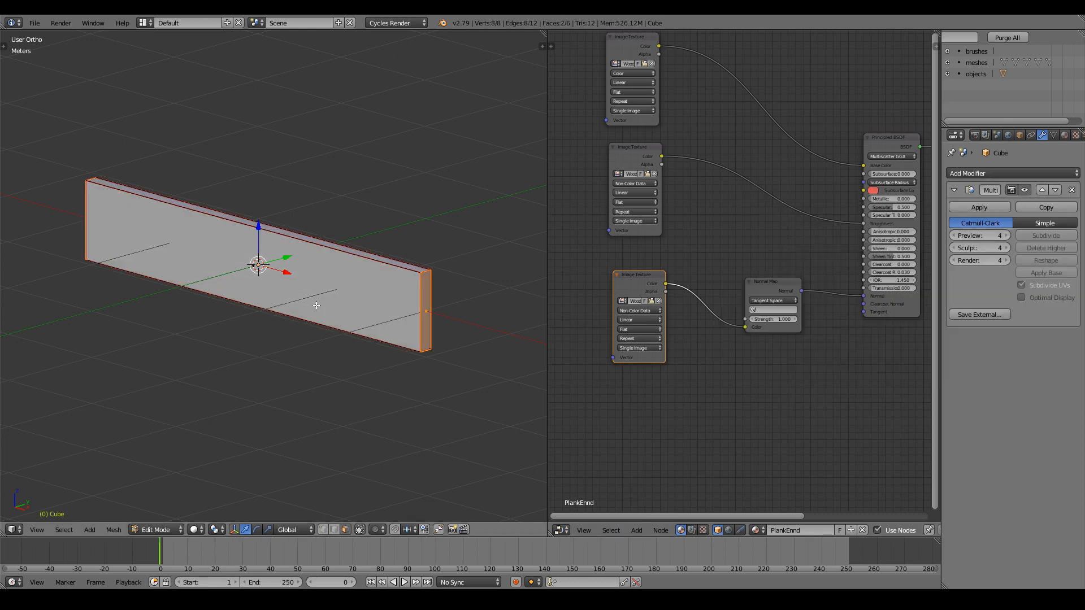
scroll(362, 305, "up", 1)
scroll(362, 305, "down", 1)
scroll(401, 310, "up", 2)
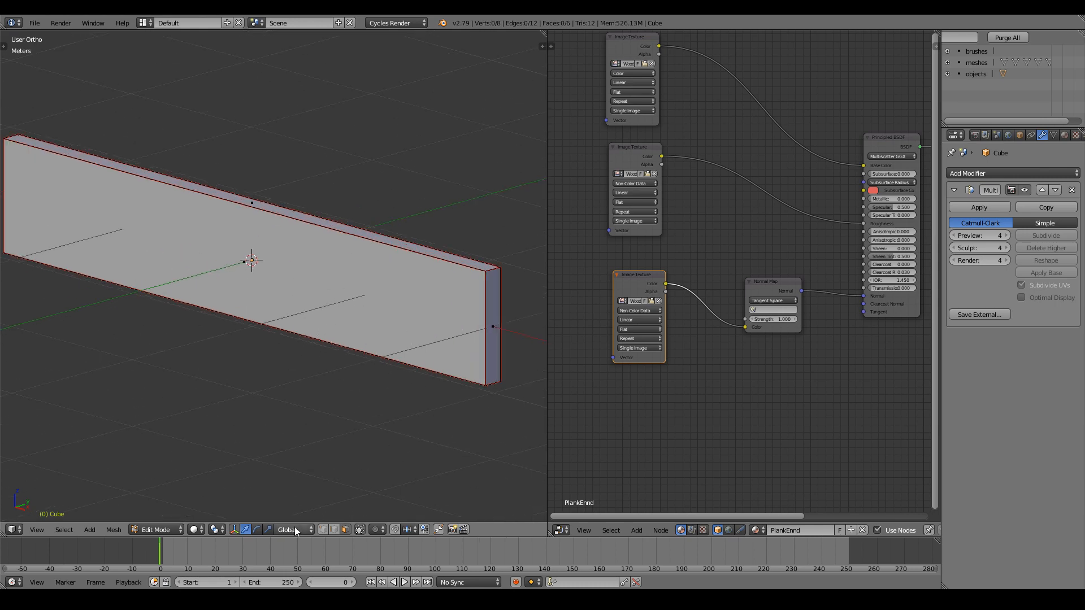
right_click(493, 334)
scroll(317, 311, "down", 2)
middle_click_drag(316, 311, 217, 317)
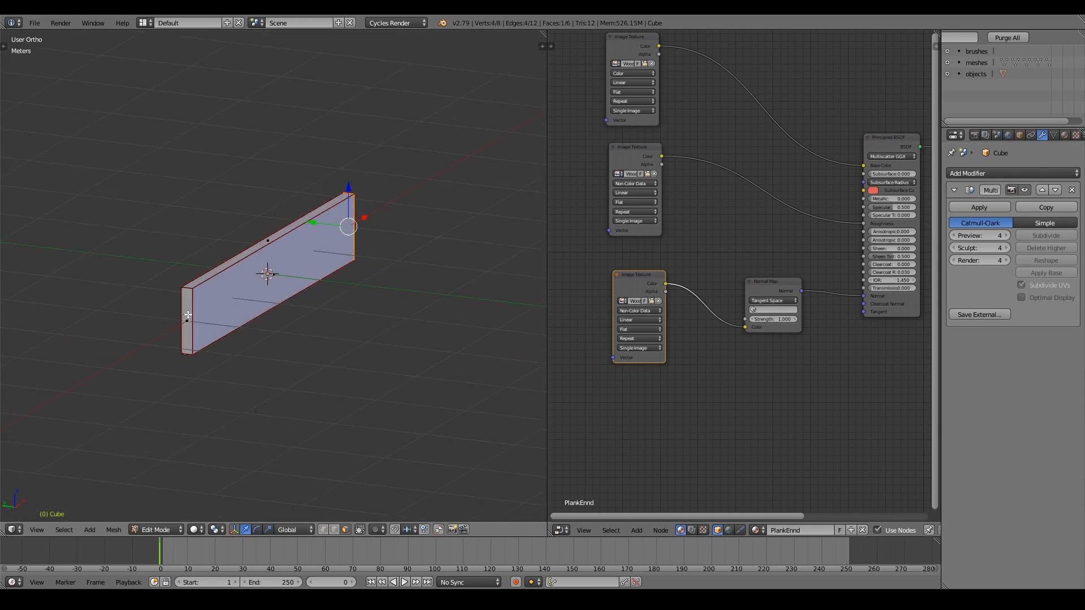
right_click(188, 314, "shift")
Give the selected end faces a 0.9 mean crease and check the result in Object Mode.
middle_click_drag(400, 313, 303, 307)
key("n")
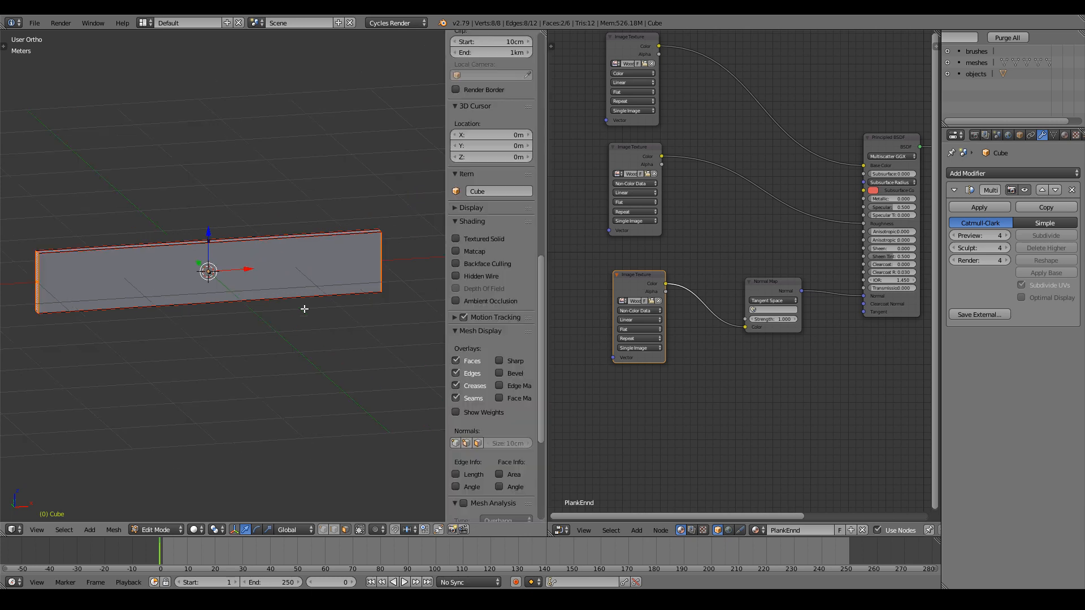
scroll(513, 148, "up", 15)
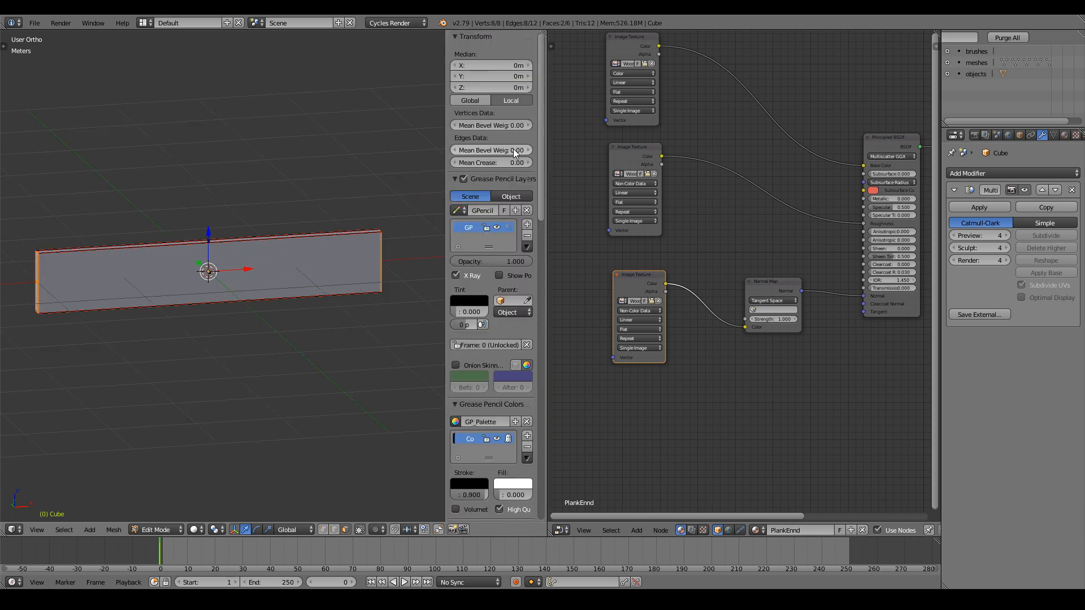
left_click(489, 161)
type("0.9")
key("Return")
key("Tab")
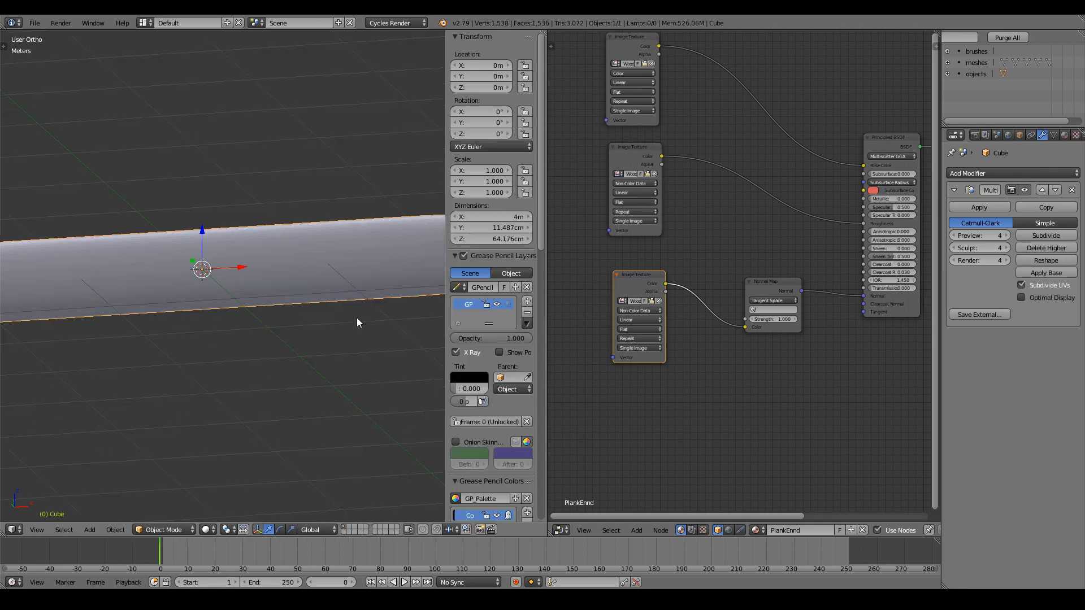
middle_click_drag(299, 311, 243, 313)
Select the plank's four long edges and set their mean crease to 0.9.
key("Tab")
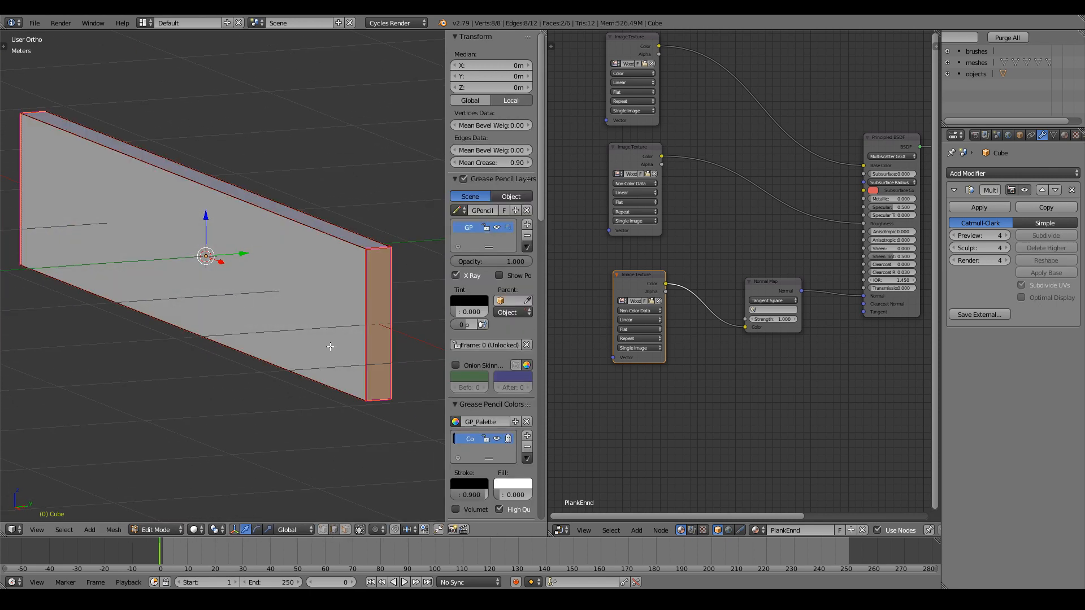
right_click(323, 244)
right_click(348, 228, "shift")
right_click(337, 369, "shift")
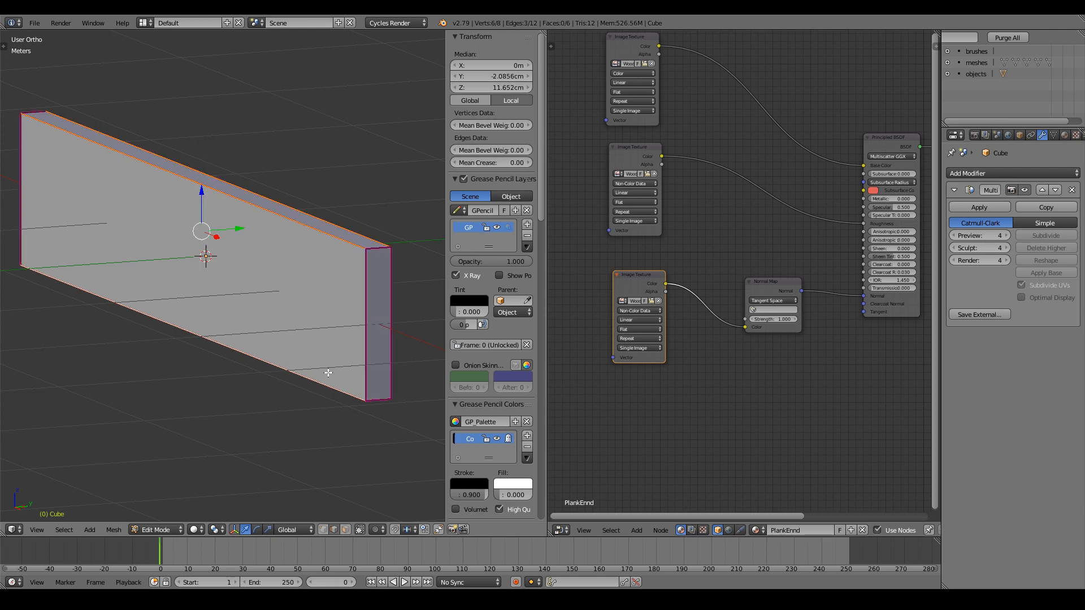
mouse_move(329, 373)
middle_mouse_down()
mouse_move(227, 375)
mouse_move(266, 351)
mouse_move(320, 357)
middle_mouse_up()
right_click(236, 345, "shift")
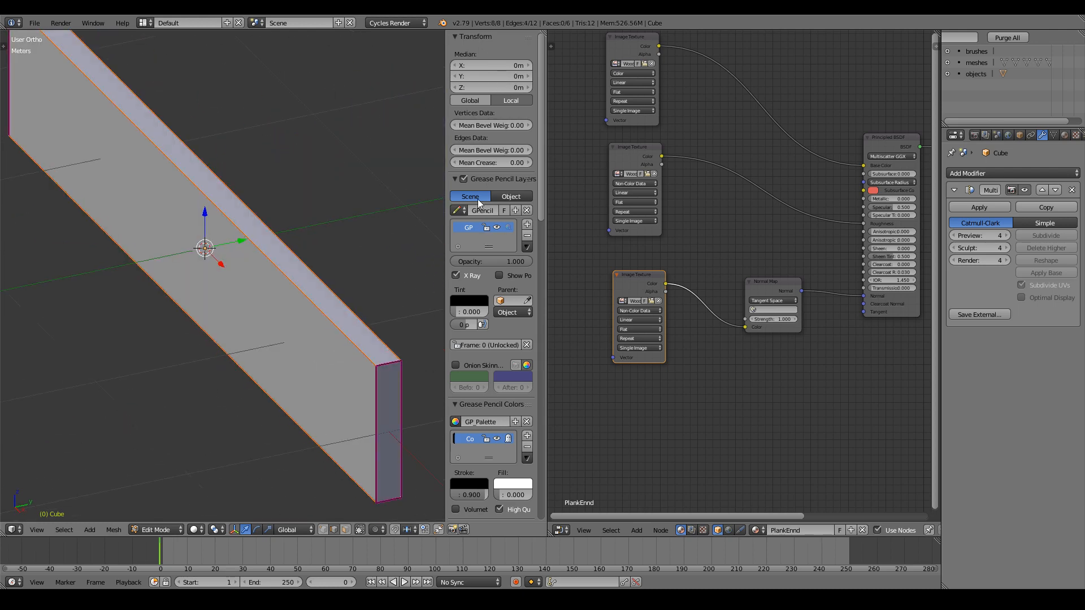
left_click(481, 162)
key("Return")
scroll(145, 274, "down", 2)
key("Tab")
Smooth-shade the plank and close the tool shelf and properties sidebar.
middle_click_drag(216, 333, 270, 306)
scroll(279, 312, "down", 3)
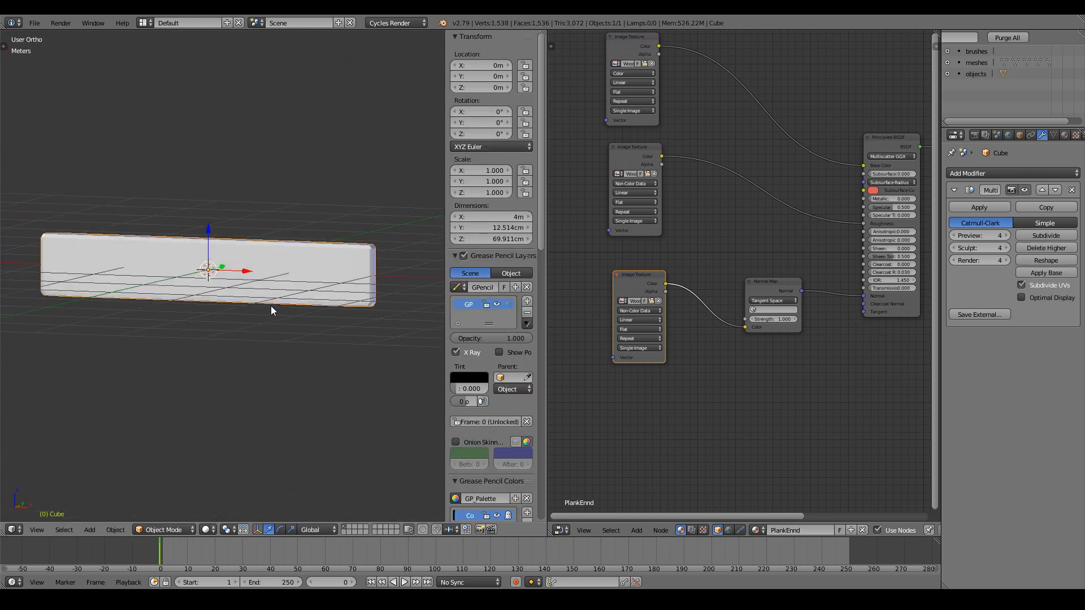
key("t")
left_click(53, 229)
key("t")
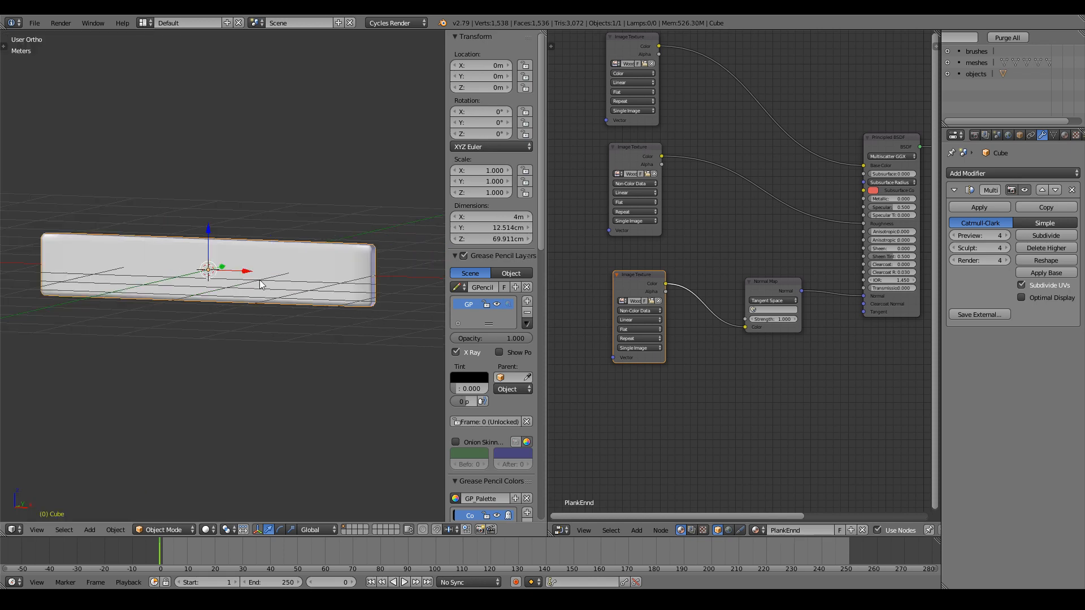
key("n")
scroll(245, 280, "up", 3)
middle_click_drag(259, 286, 339, 239)
scroll(344, 313, "up", 16, "ctrl")
scroll(345, 313, "up", 2, "shift")
Select the edges at both plank ends and give them a 0.9 mean crease.
key("Tab")
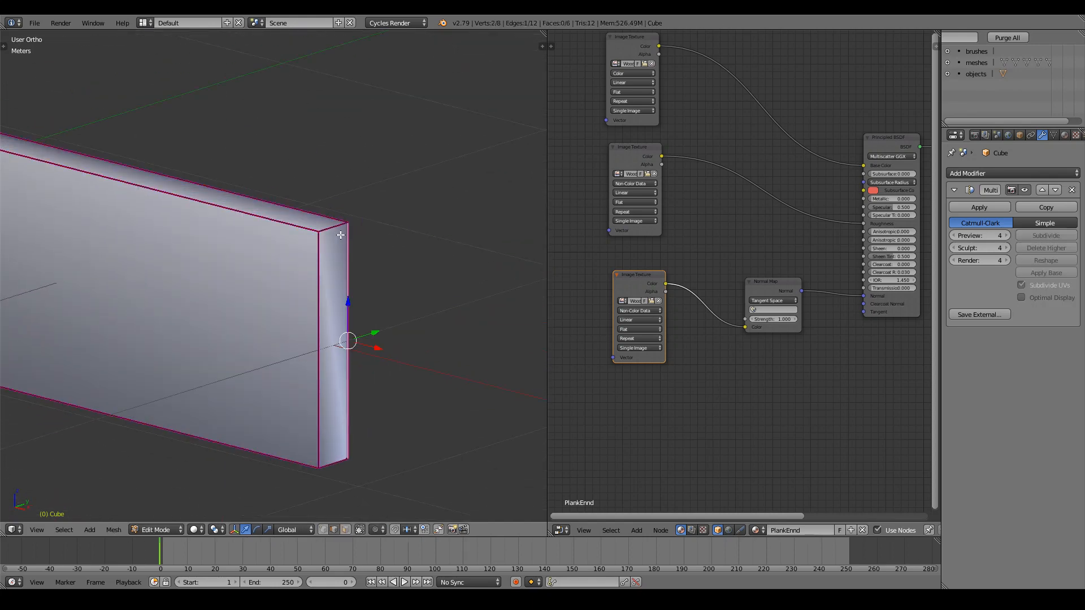
left_click(335, 225)
right_click(339, 474, "shift")
scroll(343, 458, "down", 7)
scroll(325, 405, "down", 15, "ctrl")
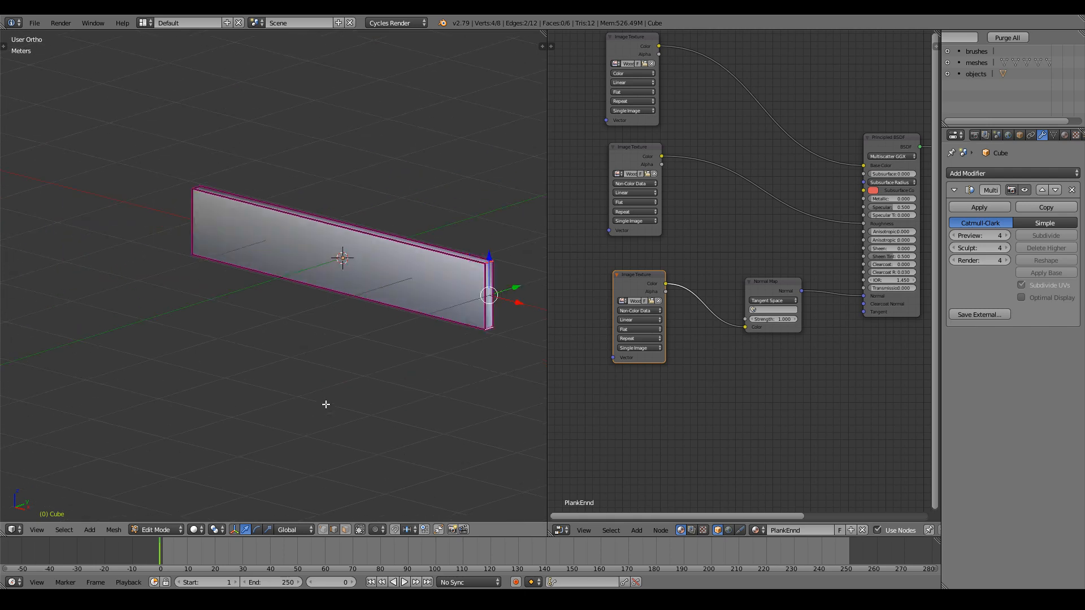
scroll(275, 402, "up", 5, "shift")
middle_click_drag(274, 402, 413, 385)
scroll(93, 372, "up", 2)
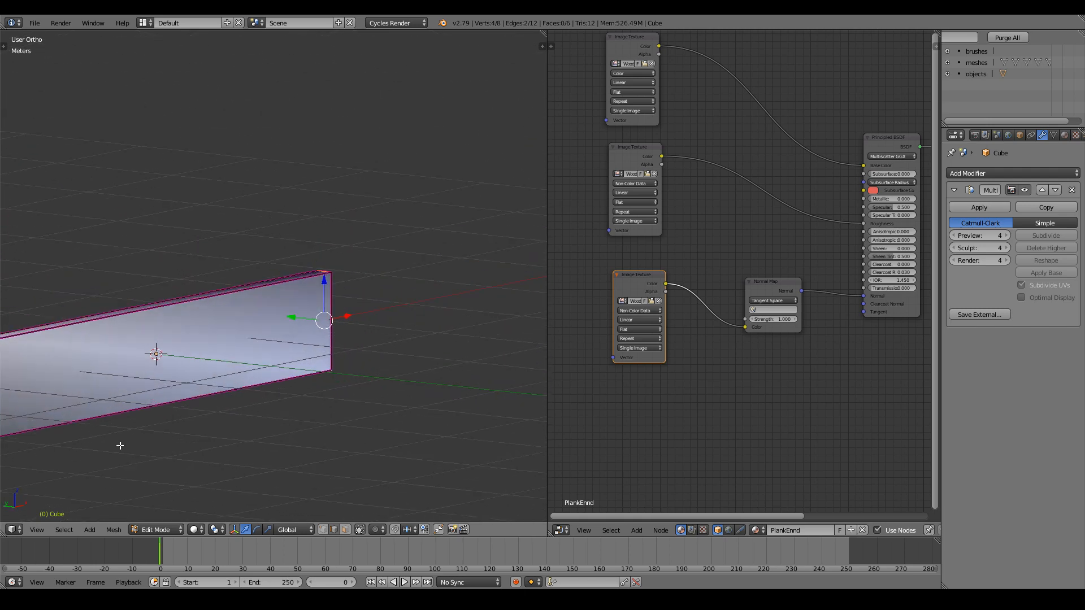
scroll(120, 446, "down", 2)
scroll(120, 446, "down", 13, "ctrl")
scroll(209, 444, "up", 3)
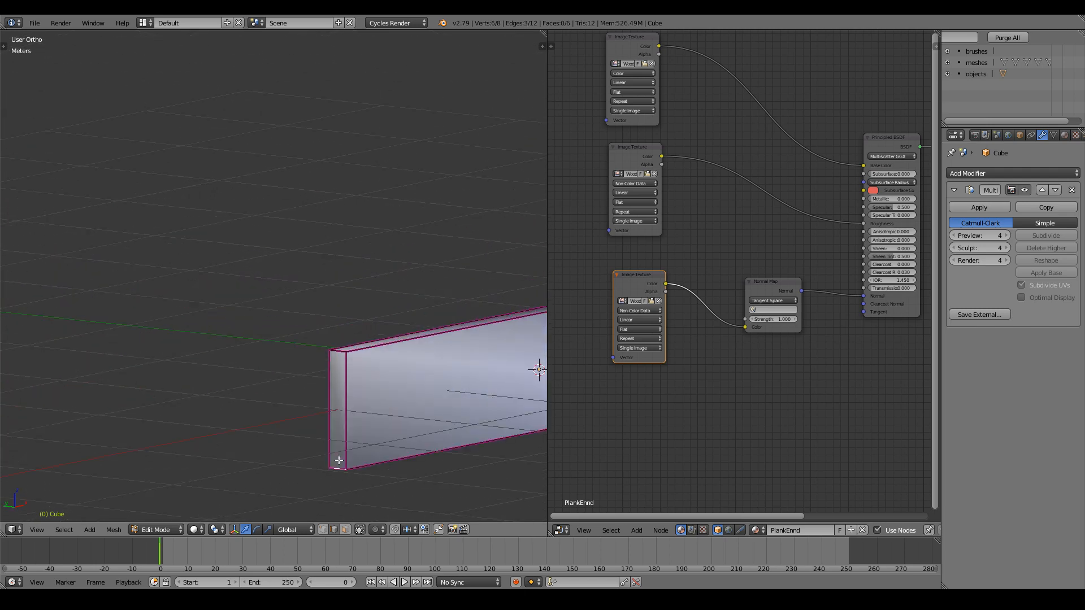
right_click(339, 355, "shift")
key("n")
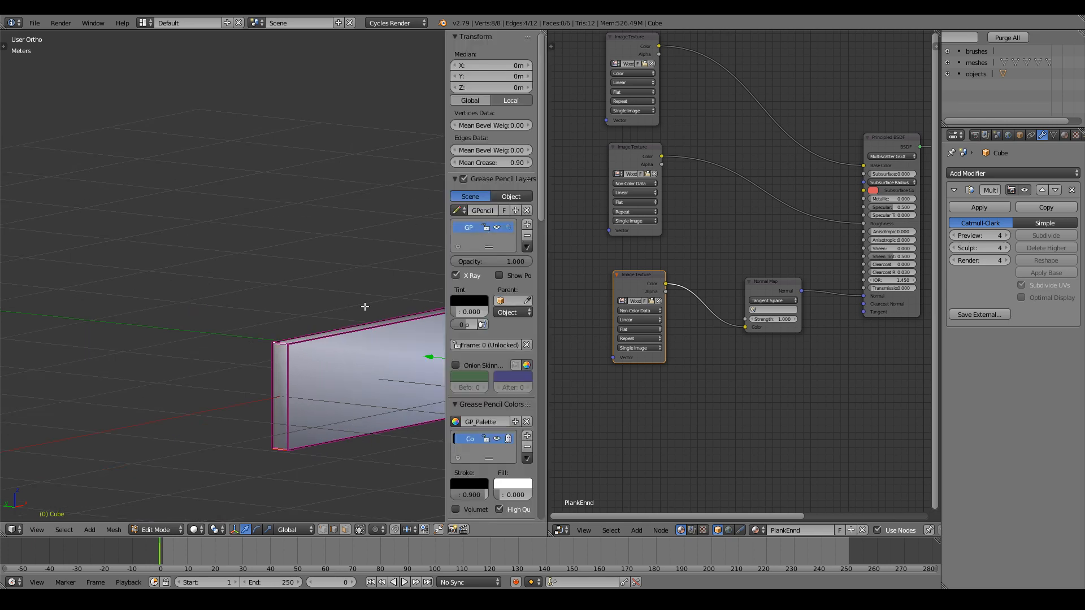
left_click(494, 162)
type(".9")
Back in Object Mode, deselect the plank and inspect its crisp creased edges from several angles.
key("Tab")
scroll(371, 297, "down", 3)
middle_click_drag(376, 307, 285, 293)
scroll(285, 293, "up", 6, "ctrl")
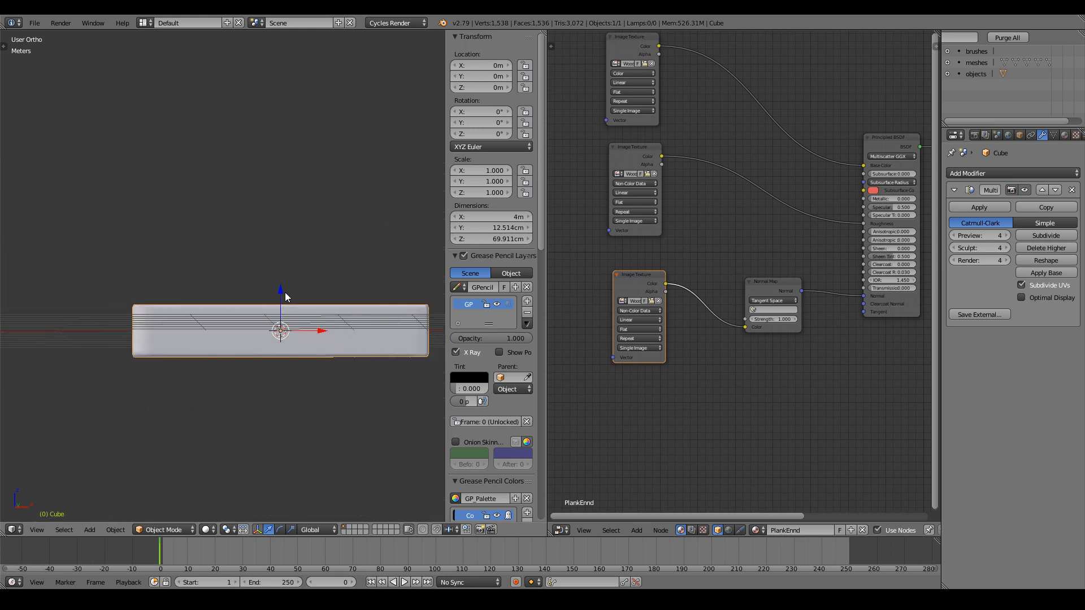
key("a")
key("n")
scroll(351, 331, "up", 4)
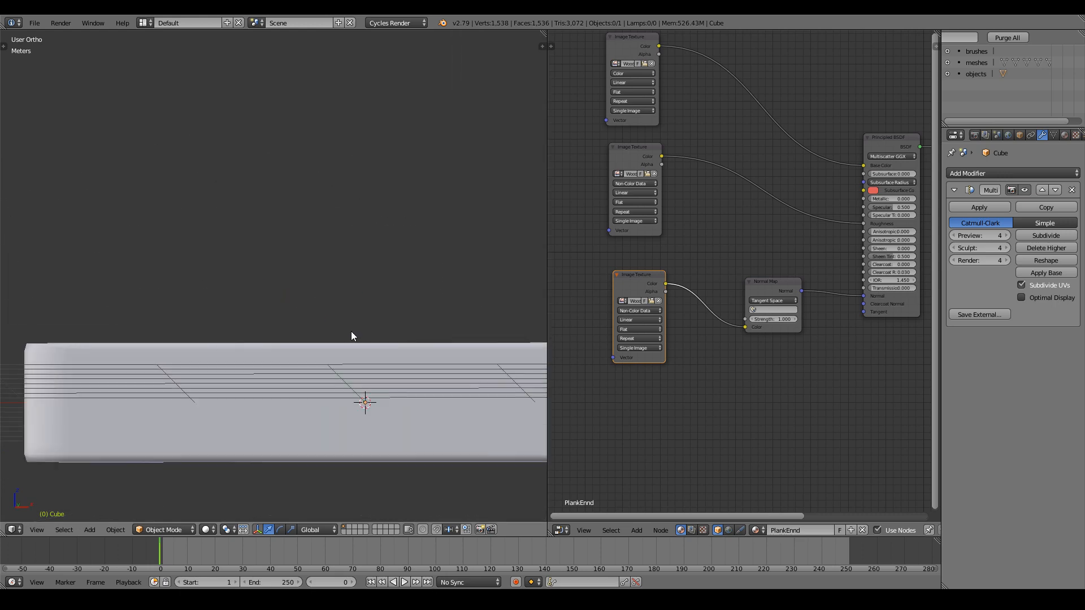
middle_click_drag(351, 331, 287, 342)
scroll(261, 340, "down", 9, "shift")
scroll(261, 340, "up", 4)
scroll(287, 343, "down", 5)
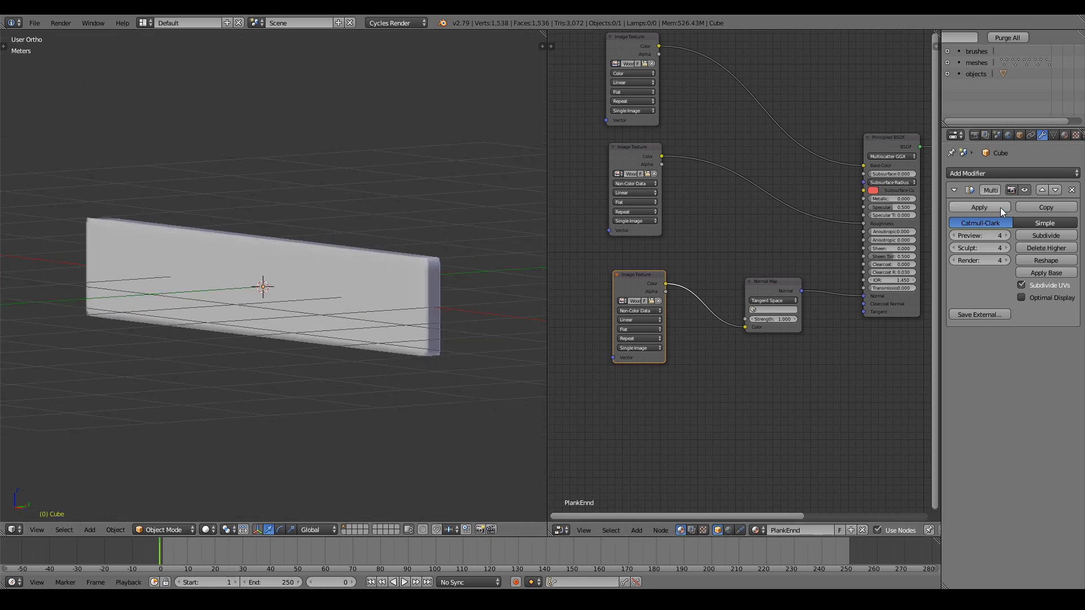
Enter Edit Mode on the plank, clear the selection and switch to front orthographic view.
key("Tab")
middle_click_drag(321, 254, 380, 296)
key("a")
scroll(380, 296, "down", 1)
key("ctrl+r")
scroll(314, 274, "up", 1)
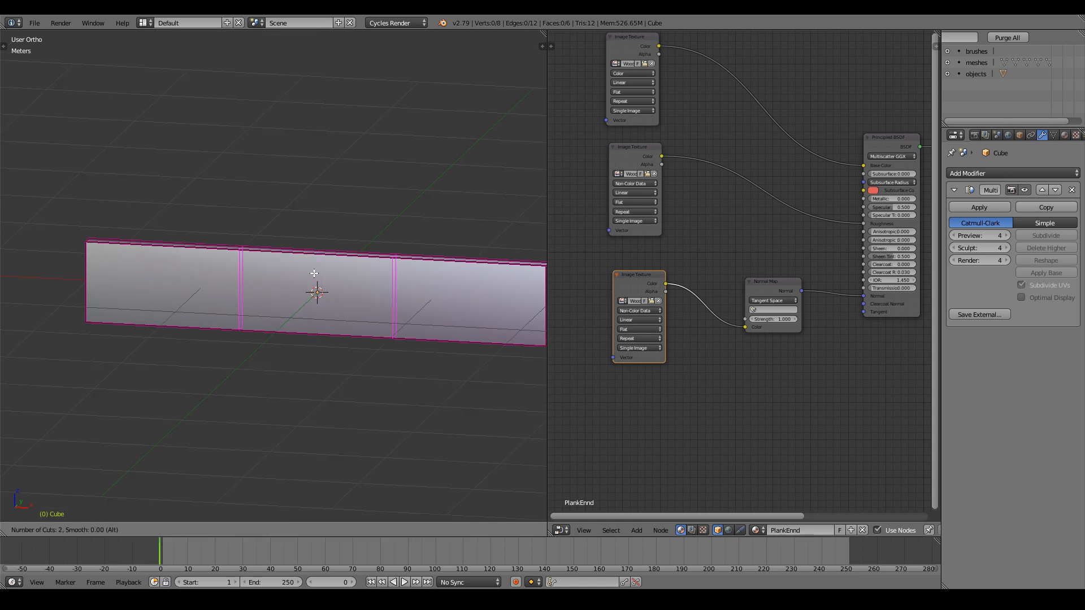
key("Escape")
middle_click_drag(314, 273, 323, 264)
key("KP_1")
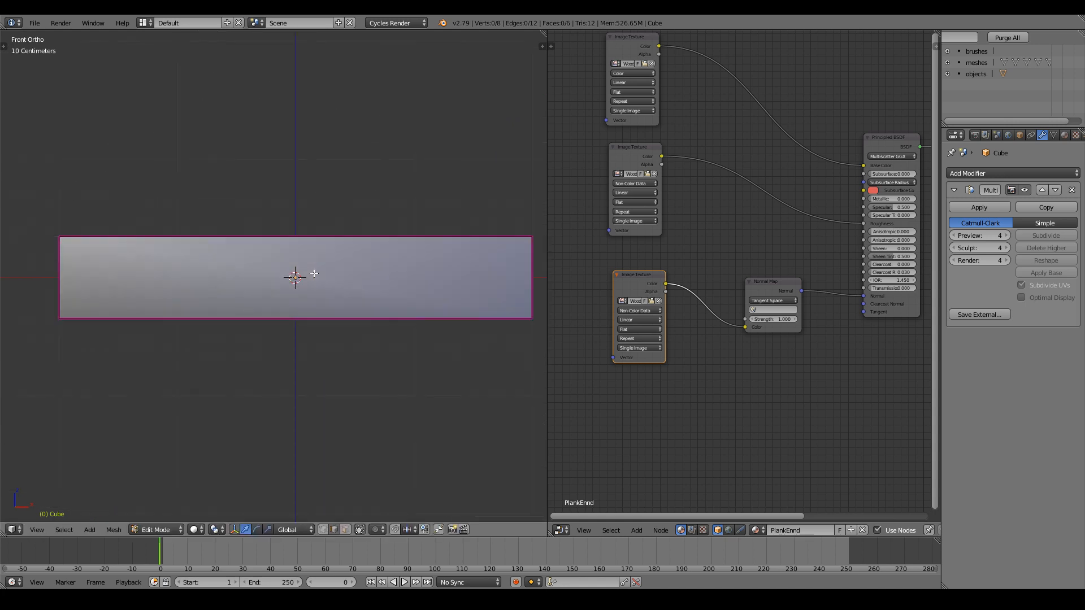
Place three centred loop cuts across the plank, then undo them.
scroll(309, 270, "down", 1)
key("ctrl+r")
scroll(308, 250, "up", 2)
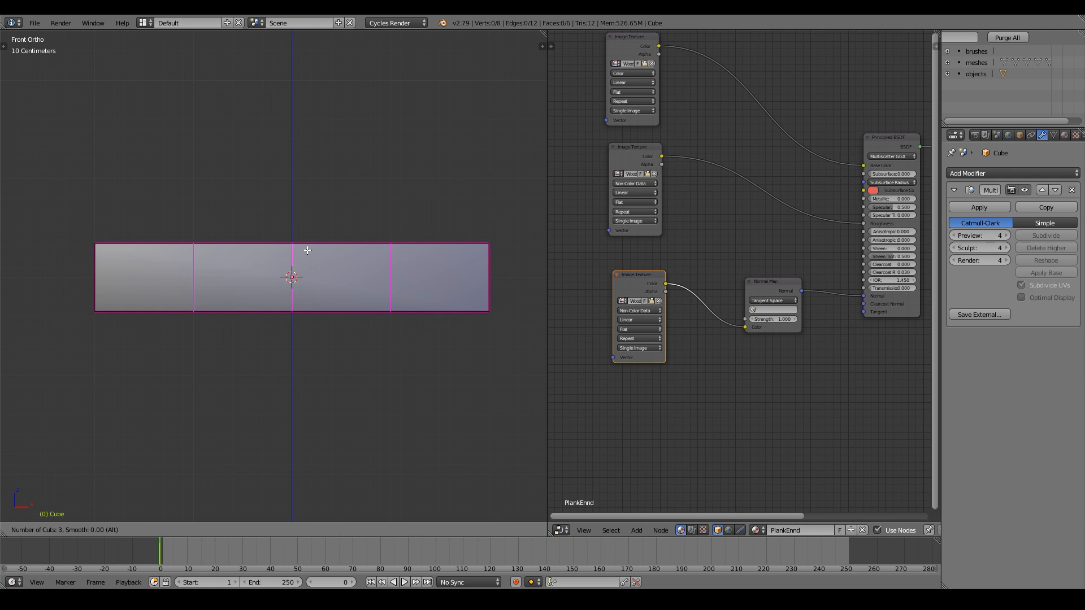
left_click(308, 250)
right_click(307, 250)
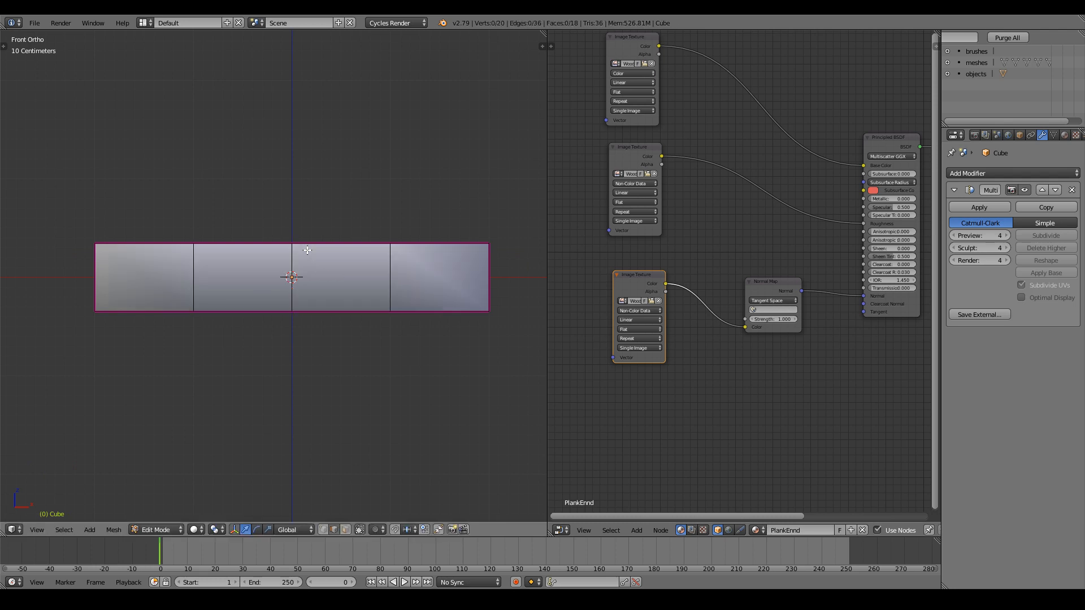
middle_click_drag(308, 249, 442, 258)
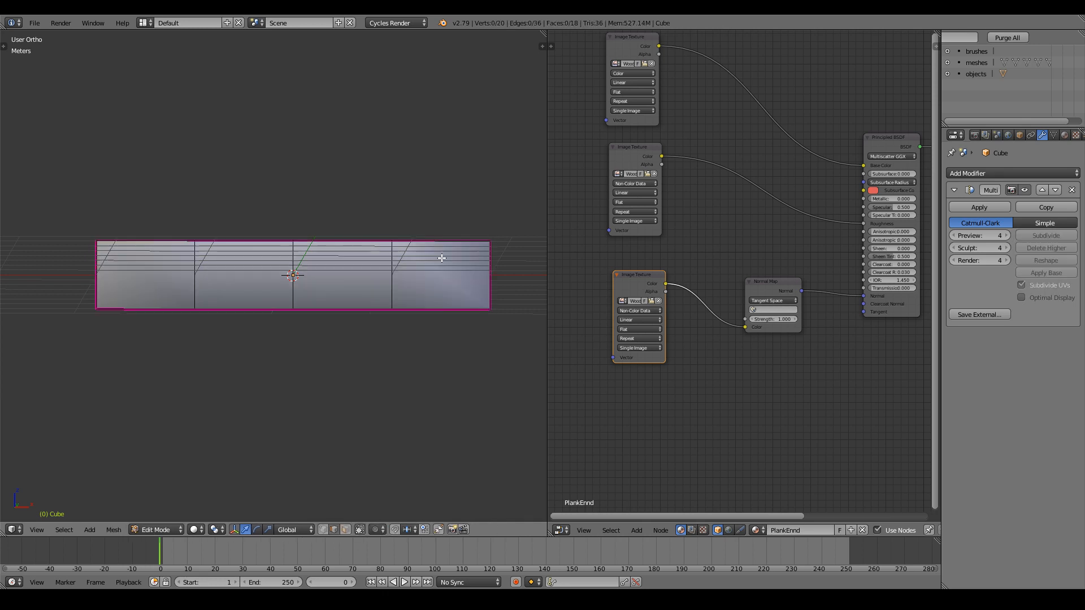
key("ctrl+z")
key("ctrl+z")
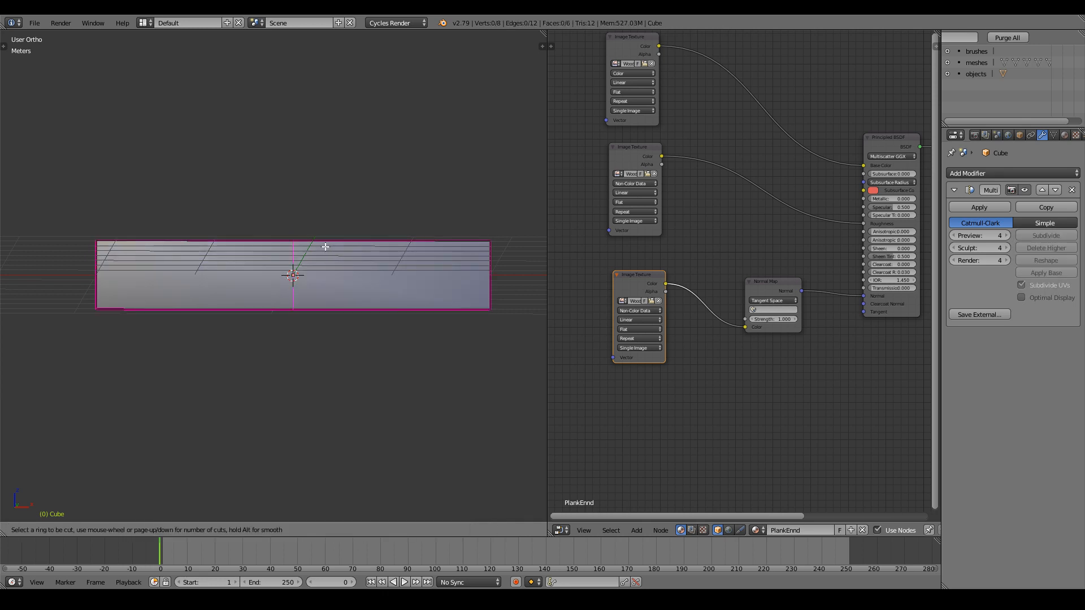
From the front view, add five centred loop cuts across the plank.
key("KP_1")
key("ctrl+r")
scroll(325, 247, "up", 5)
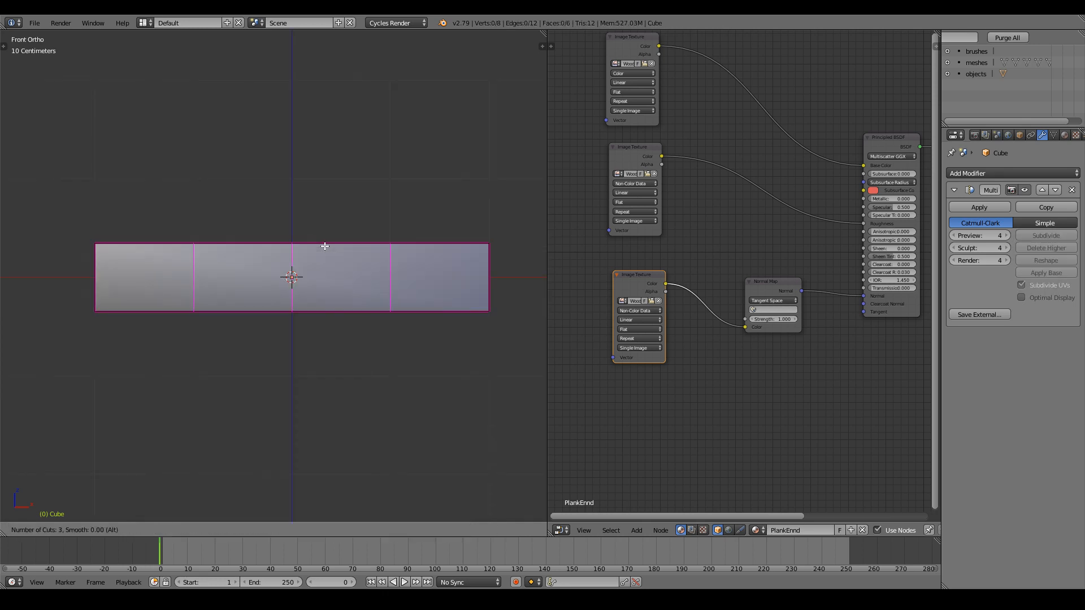
scroll(324, 247, "down", 1)
left_click(325, 247)
right_click(359, 279)
middle_click_drag(359, 279, 345, 339)
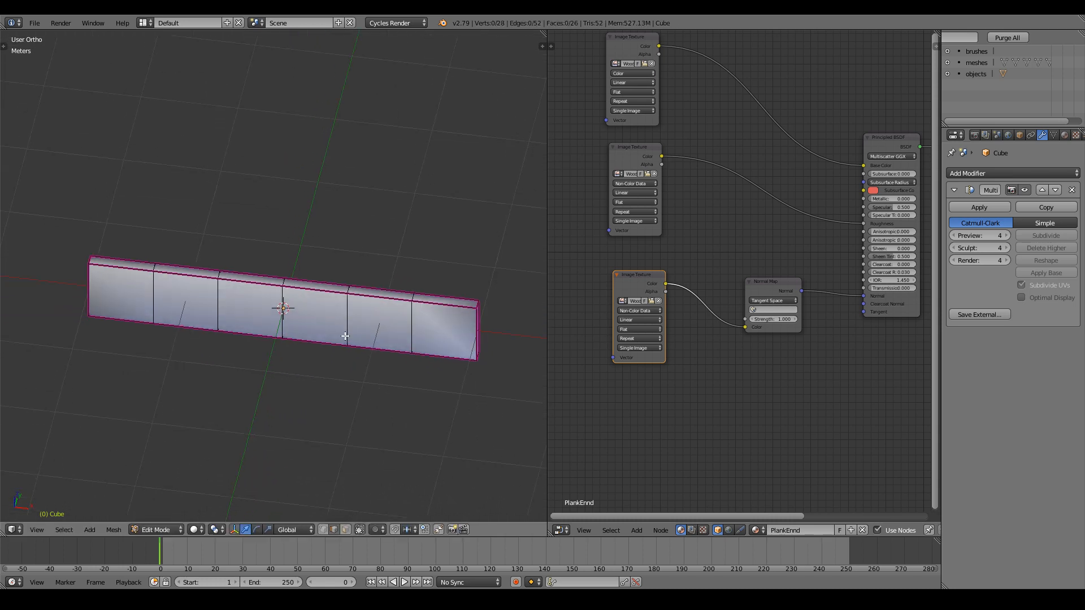
Add four loop cuts on the plank's end segment.
scroll(345, 337, "up", 3)
key("ctrl+r")
scroll(404, 335, "up", 3)
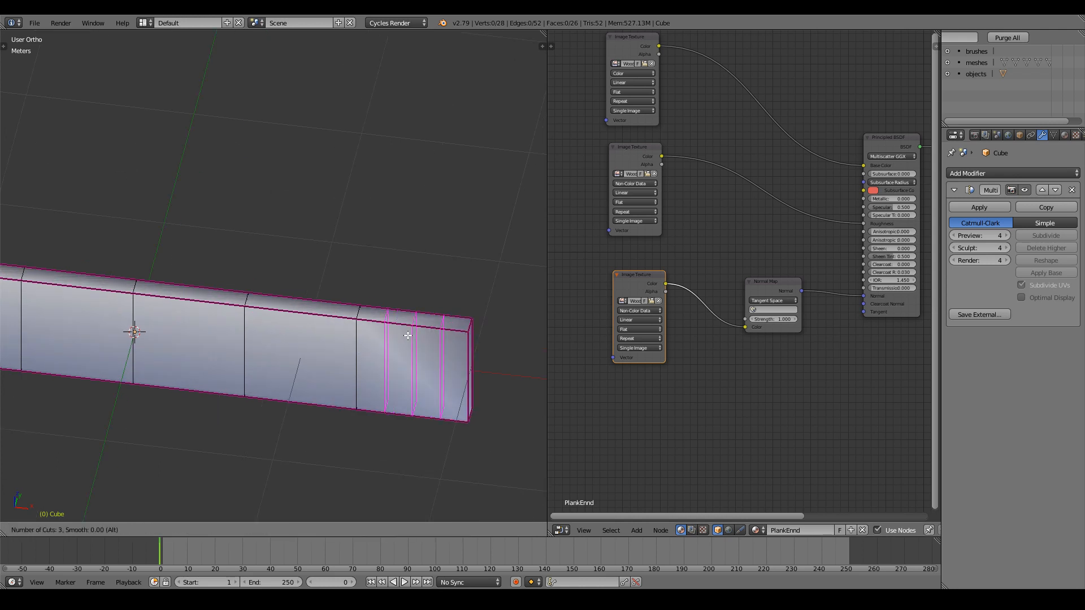
left_click(408, 335)
right_click(408, 335)
key("a")
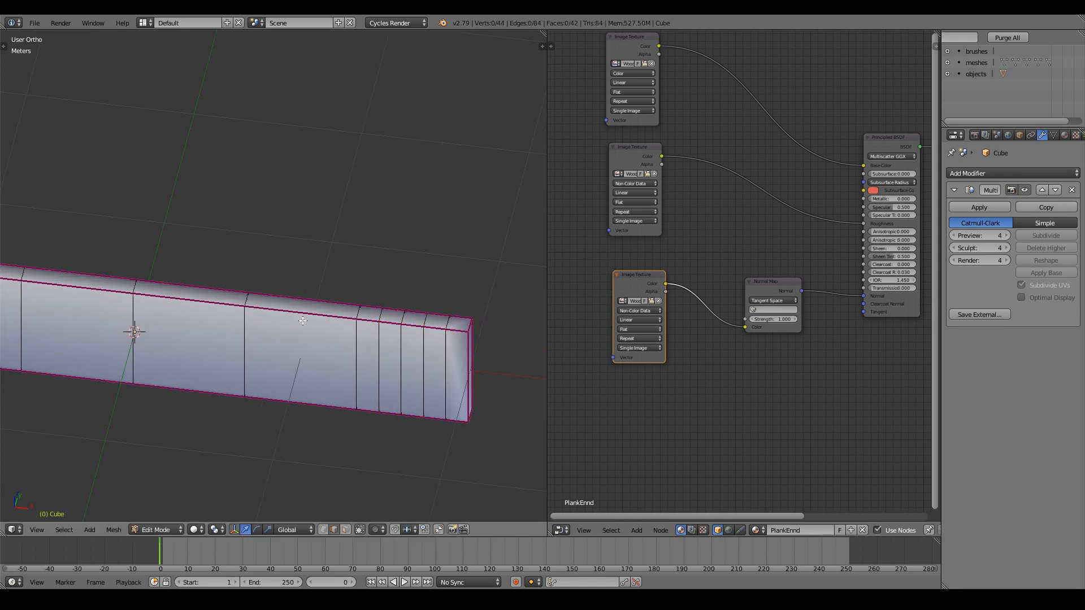
Add another centred four-loop cut along the plank.
key("ctrl+r")
scroll(303, 321, "up", 2)
scroll(303, 321, "up", 1)
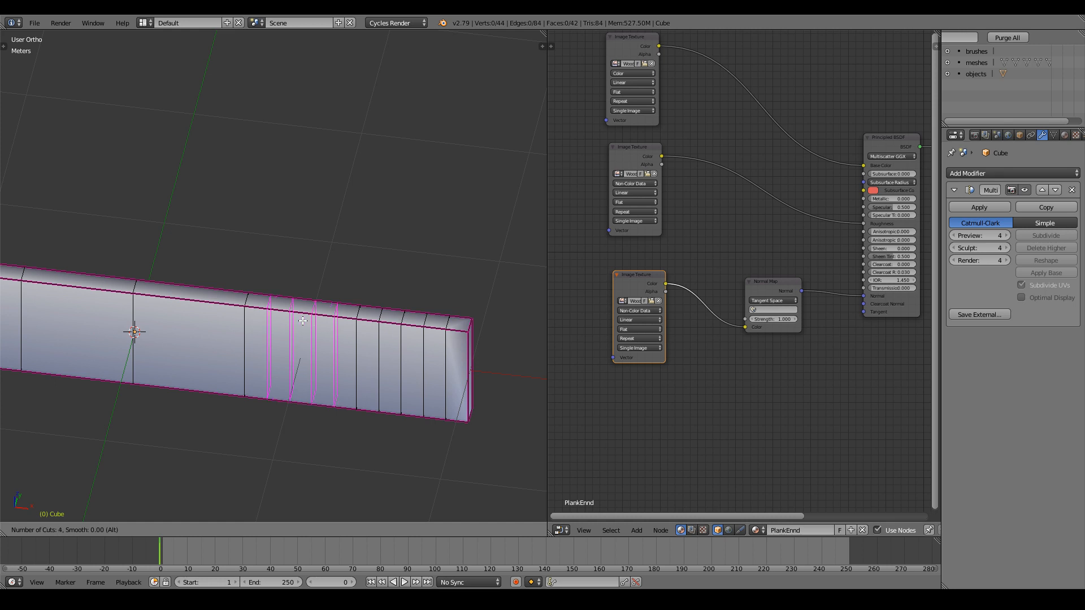
left_click(303, 321)
right_click(303, 320)
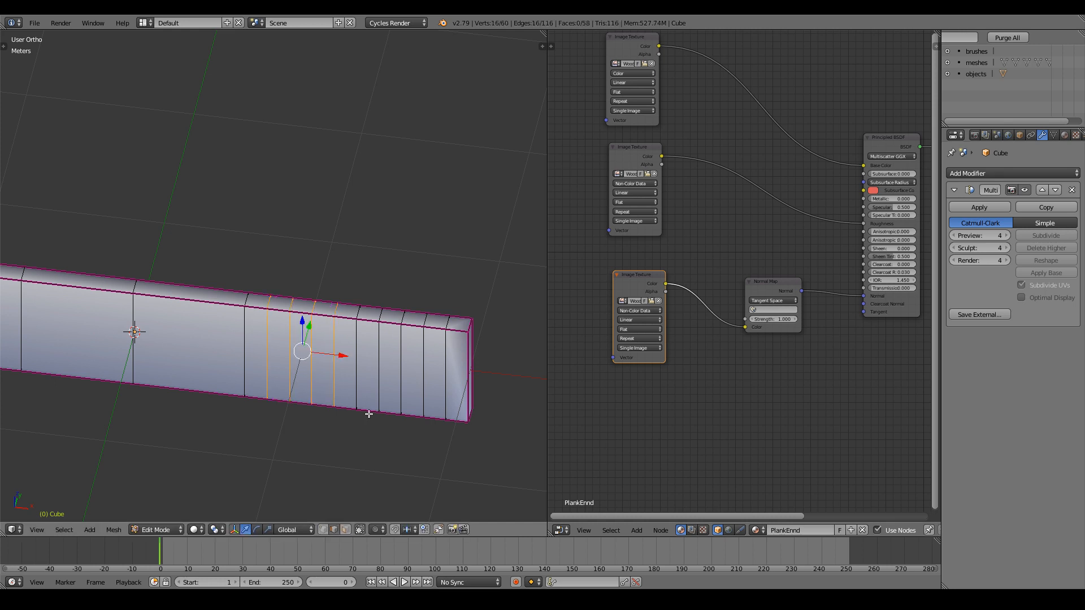
middle_click_drag(368, 412, 398, 407)
Select four vertical edges near the plank end to check the cuts, then deselect.
key("a")
right_click(403, 361)
right_click(428, 355, "shift")
right_click(451, 351, "shift")
right_click(475, 347, "shift")
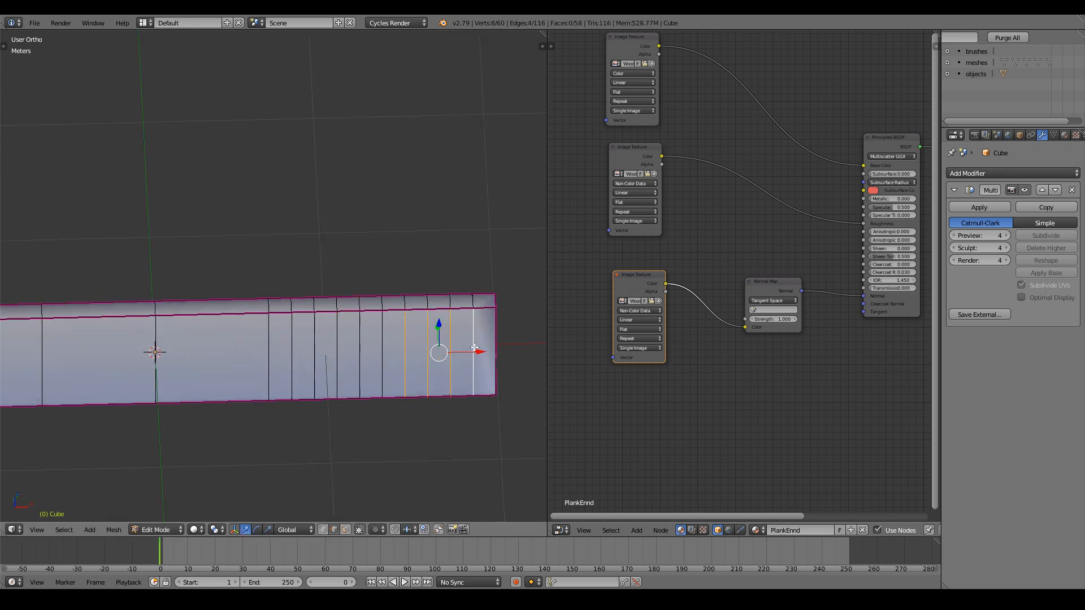
middle_click_drag(247, 358, 373, 358, "shift")
key("a")
Add a two-loop cut and then a four-loop cut along the plank.
key("ctrl+r")
scroll(342, 313, "up", 1)
left_click(343, 313)
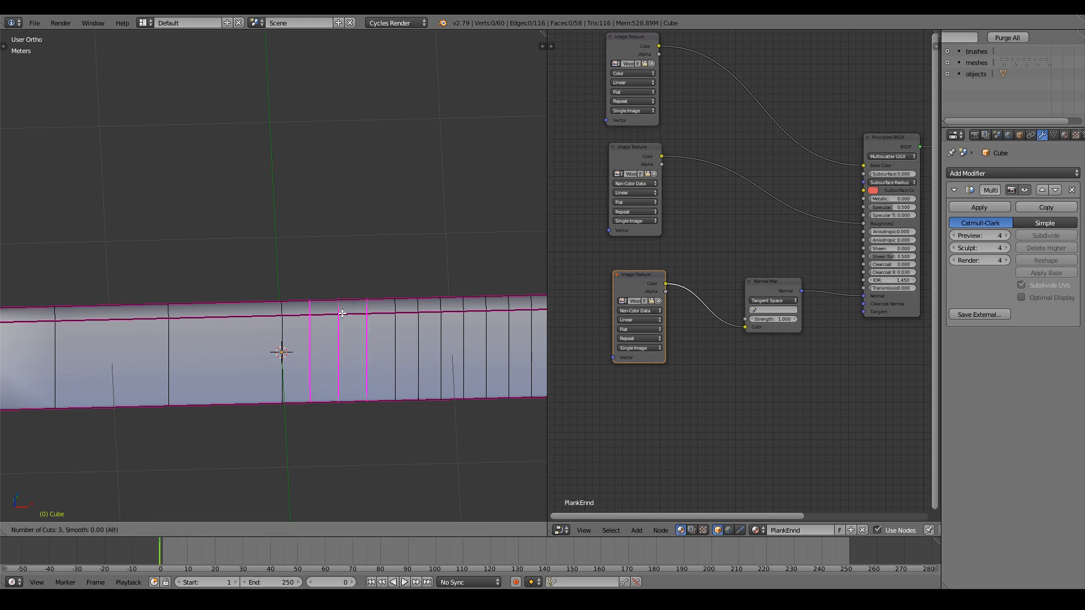
left_click(295, 319)
key("ctrl+r")
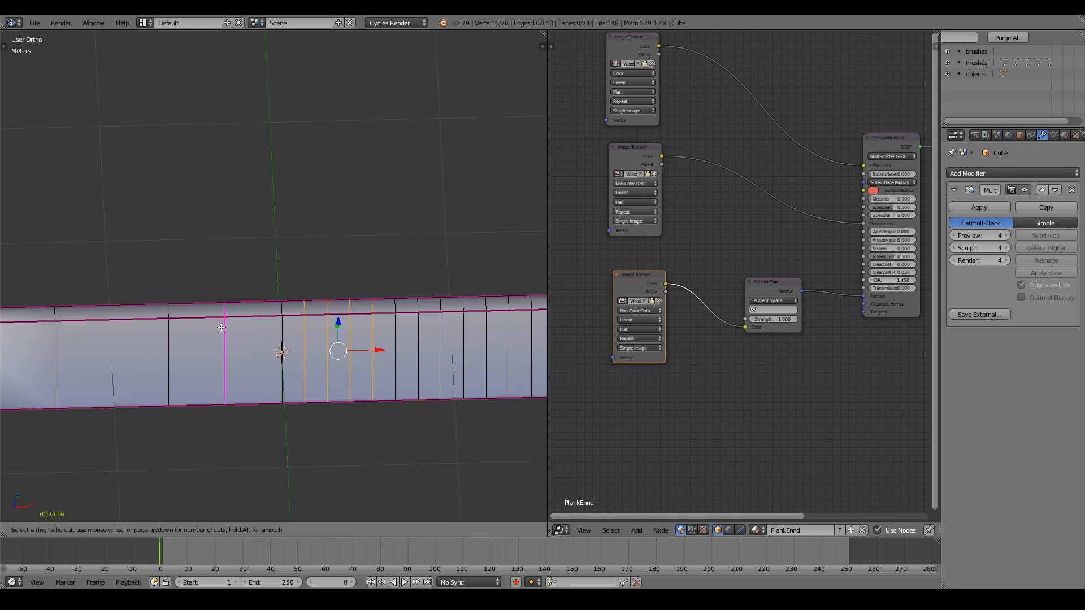
left_click(221, 327)
left_click(221, 327)
Add two more four-loop cuts, one further along and one near the left end.
scroll(222, 327, "down", 6, "ctrl")
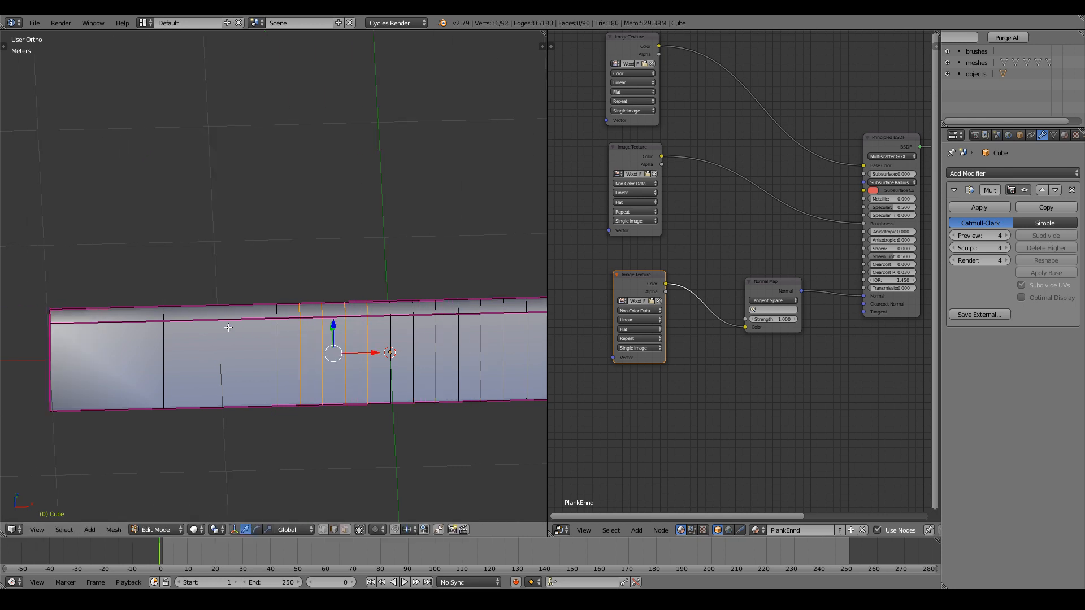
key("ctrl+r")
scroll(230, 327, "up", 3)
left_click(232, 327)
left_click(232, 327)
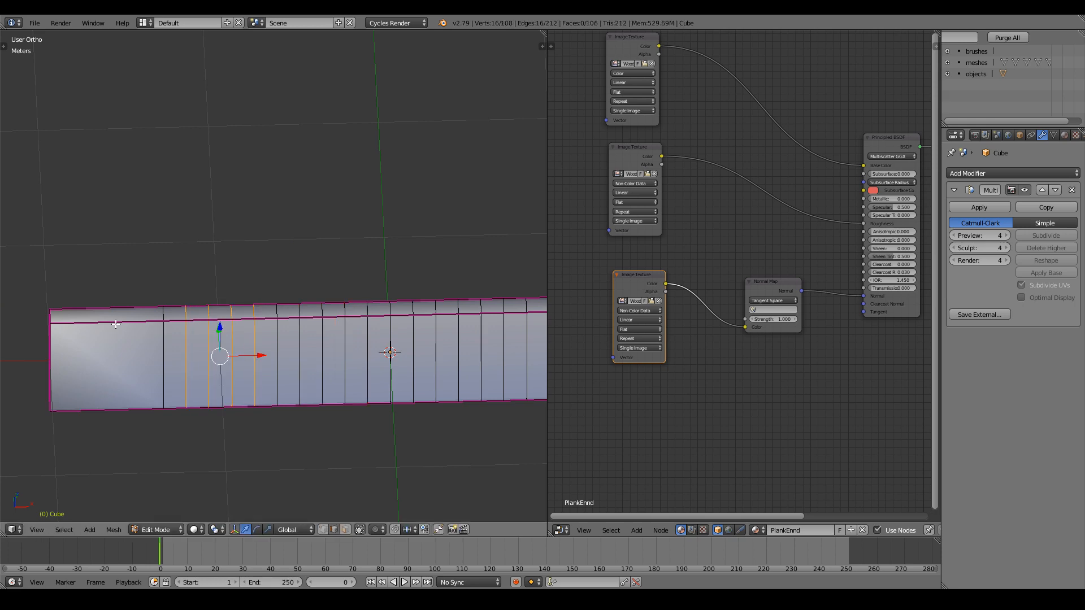
key("ctrl+r")
scroll(107, 322, "up", 2)
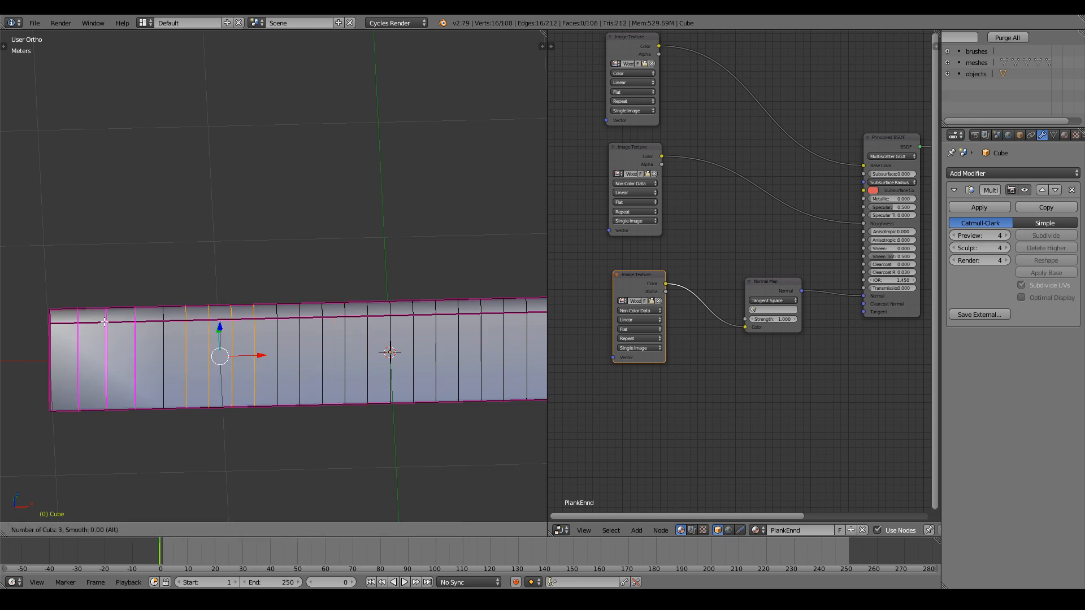
scroll(105, 322, "up", 1)
left_click(105, 322)
left_click(104, 322)
Add two lengthwise loop cuts running around the plank.
middle_click_drag(104, 322, 178, 270)
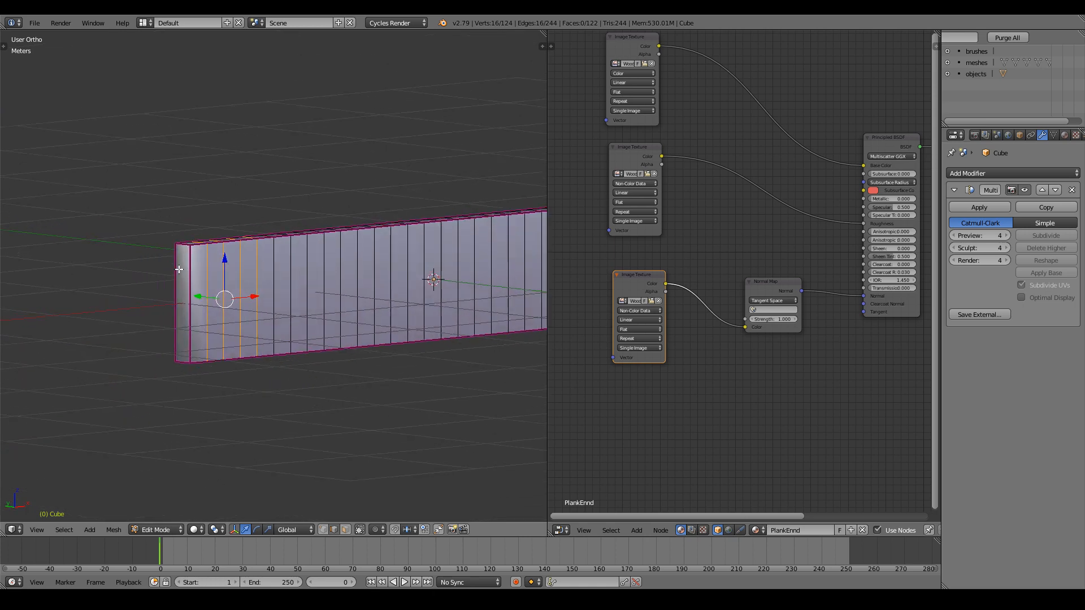
scroll(178, 269, "up", 1)
key("a")
key("ctrl+r")
scroll(181, 309, "up", 1)
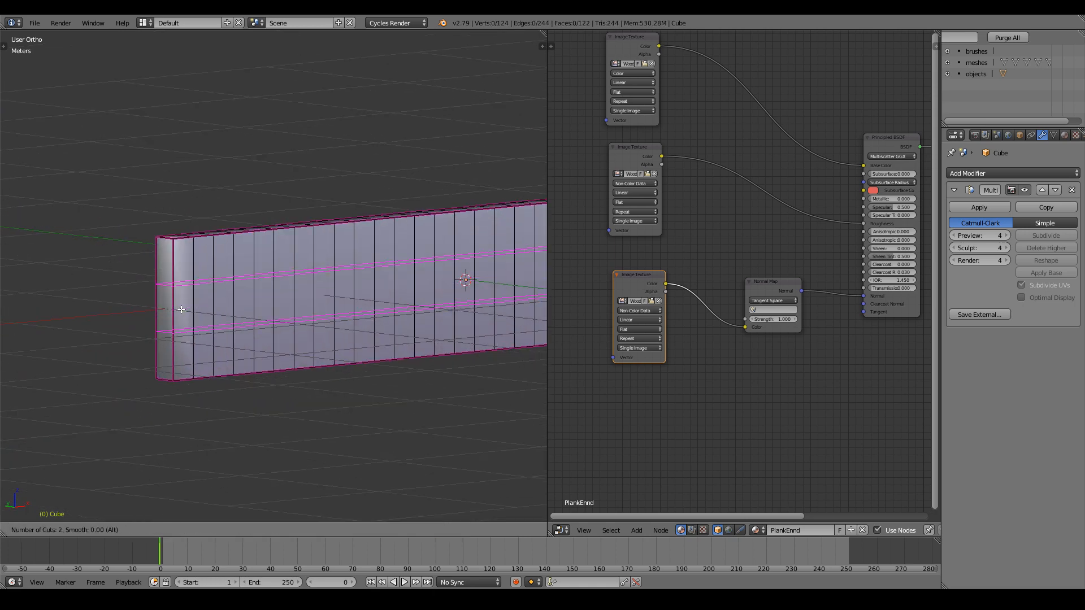
scroll(181, 309, "up", 1)
left_click(181, 309)
right_click(181, 309)
Check the gridded plank in Object Mode, then return to Edit Mode.
key("a")
scroll(317, 375, "down", 4)
middle_click_drag(412, 375, 316, 370)
key("Tab")
scroll(316, 369, "up", 2)
scroll(317, 370, "down", 1)
key("Tab")
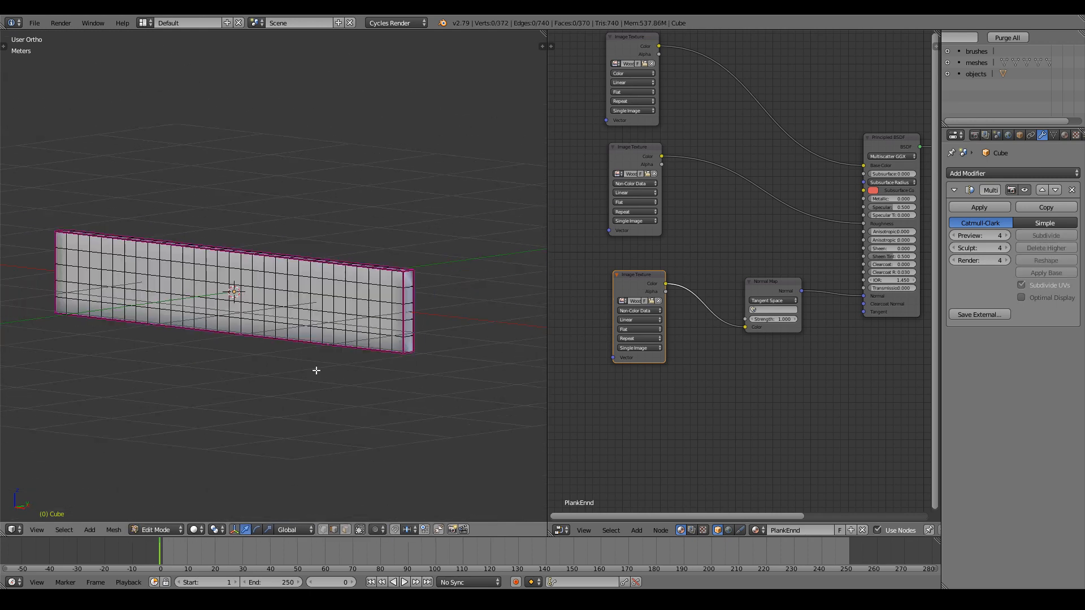
Select the whole mesh and show the sidebar's mean crease field, leaving it unchanged.
key("a")
key("n")
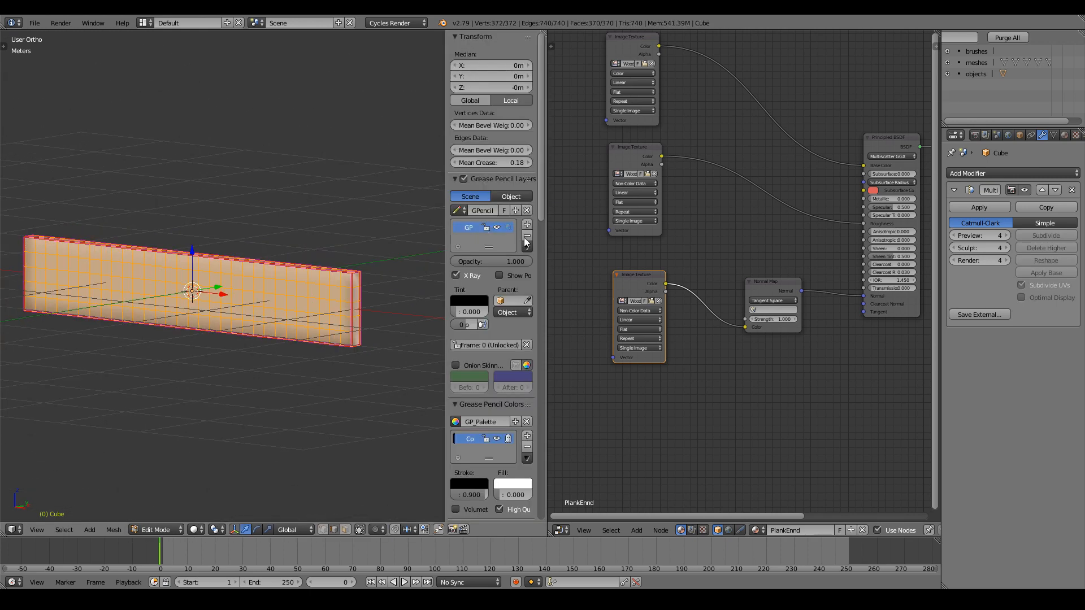
left_click(496, 162)
key("Tab")
key("Escape")
key("a")
Select the edge loops around the plank's end face and its bottom lengthwise loop.
middle_click_drag(366, 286, 323, 296)
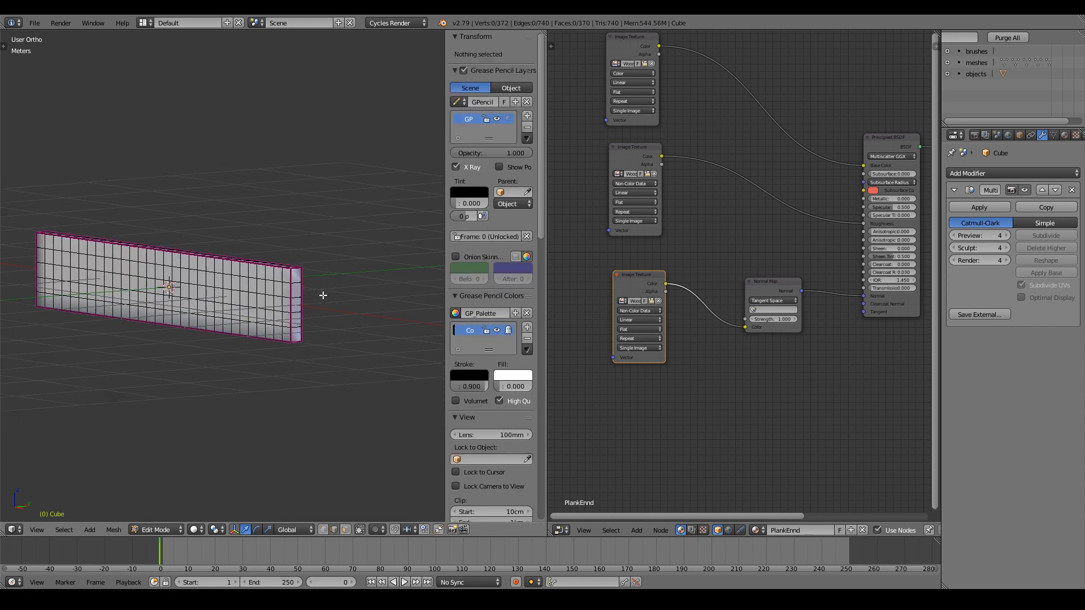
scroll(323, 296, "up", 3)
right_click(344, 303, "alt")
middle_click_drag(348, 362, 331, 376)
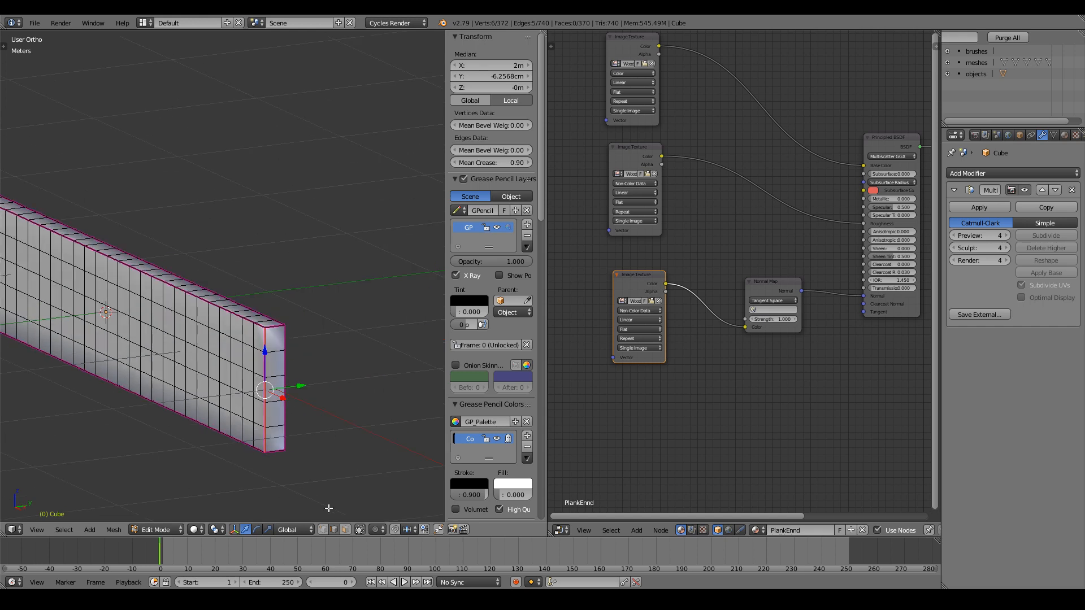
right_click(274, 328, "shift")
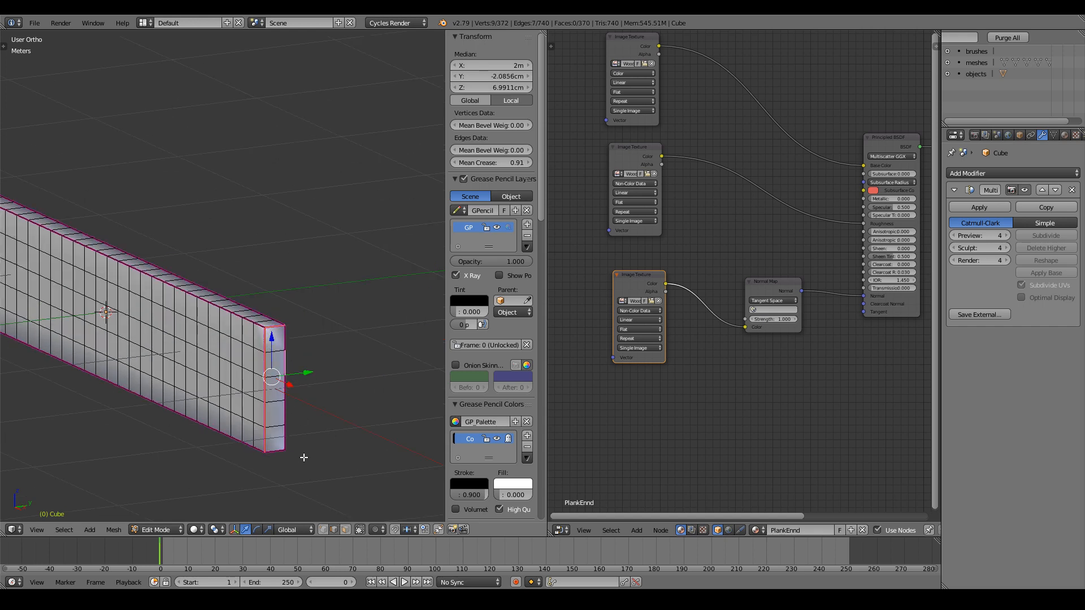
right_click(291, 343, "alt")
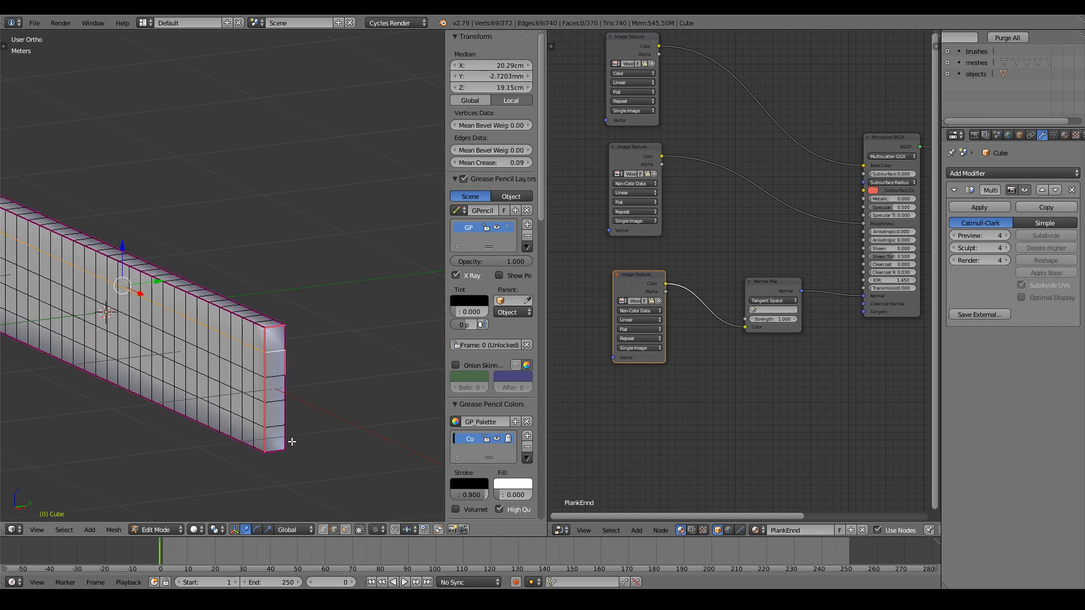
key("ctrl+z")
right_click(287, 414, "shift")
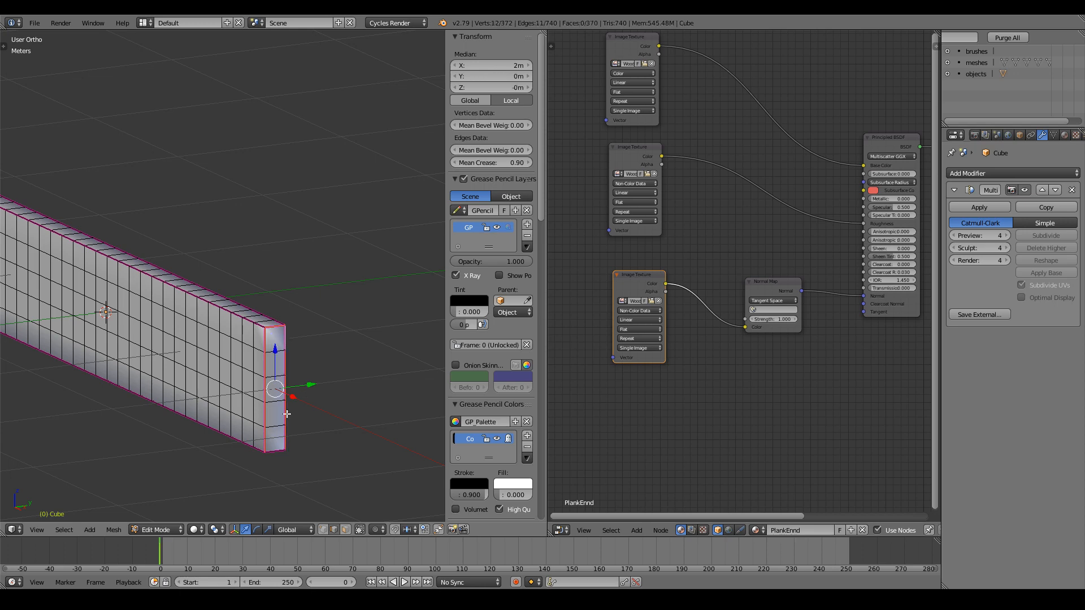
right_click(226, 433, "alt")
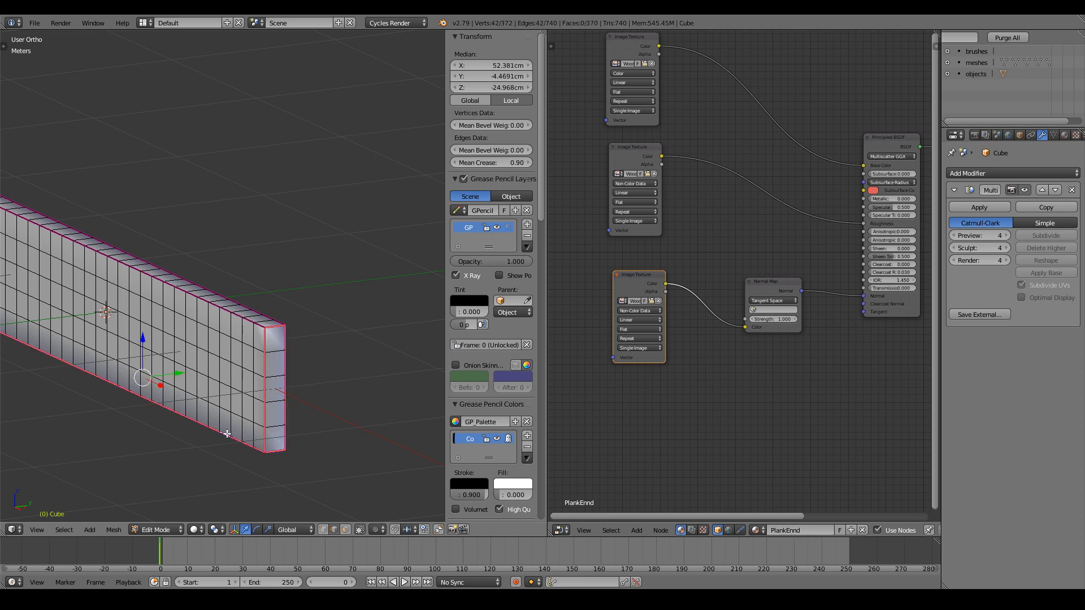
Add the top and bottom lengthwise loops and the other end's loops to the selection.
right_click(237, 318, "alt+shift")
right_click(257, 310, "alt+shift")
scroll(304, 310, "down", 1)
middle_click_drag(333, 316, 229, 347)
right_click(149, 260, "alt+shift")
middle_click_drag(285, 265, 212, 312)
right_click(284, 295, "alt+shift")
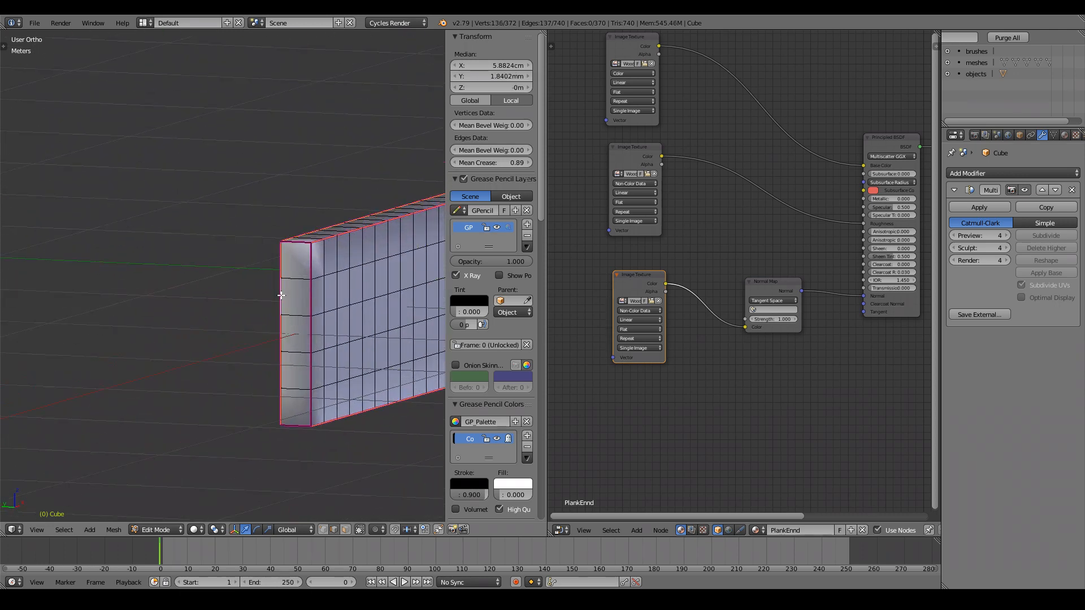
right_click(310, 299, "alt+shift")
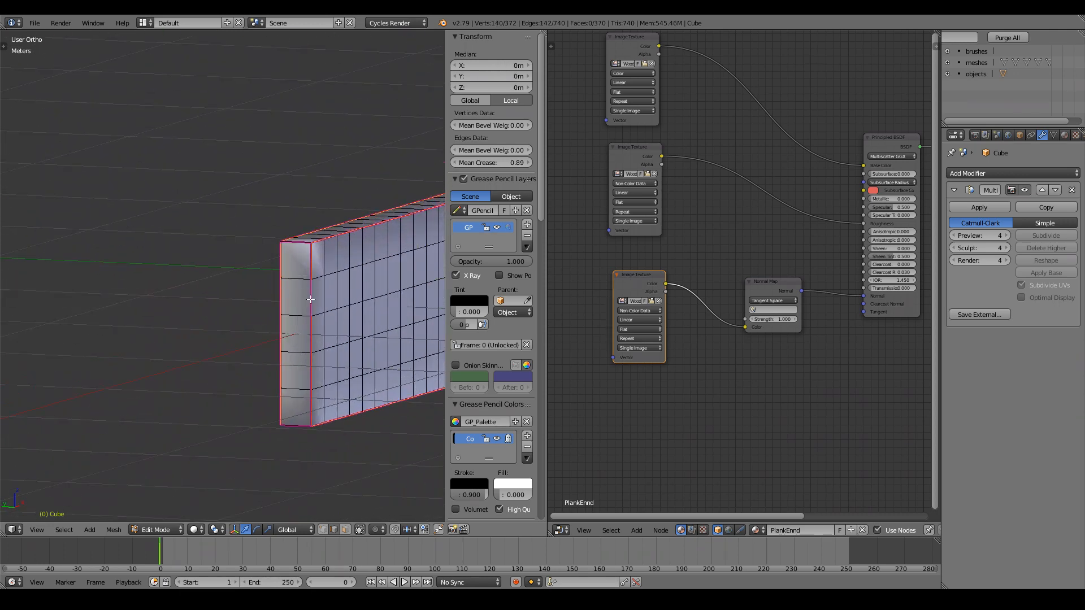
right_click(300, 427, "alt+shift")
middle_click_drag(300, 429, 248, 425)
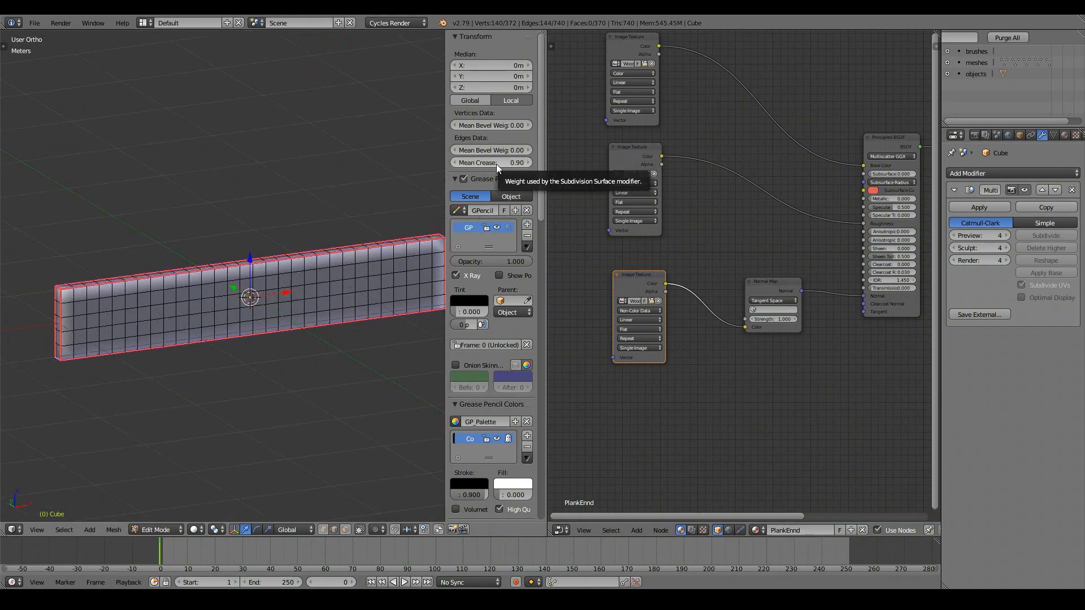
Set the selected edges' mean crease to 0.25 and preview the smoothing.
left_click_drag(496, 165, 438, 164)
key("Tab")
scroll(328, 333, "down", 3)
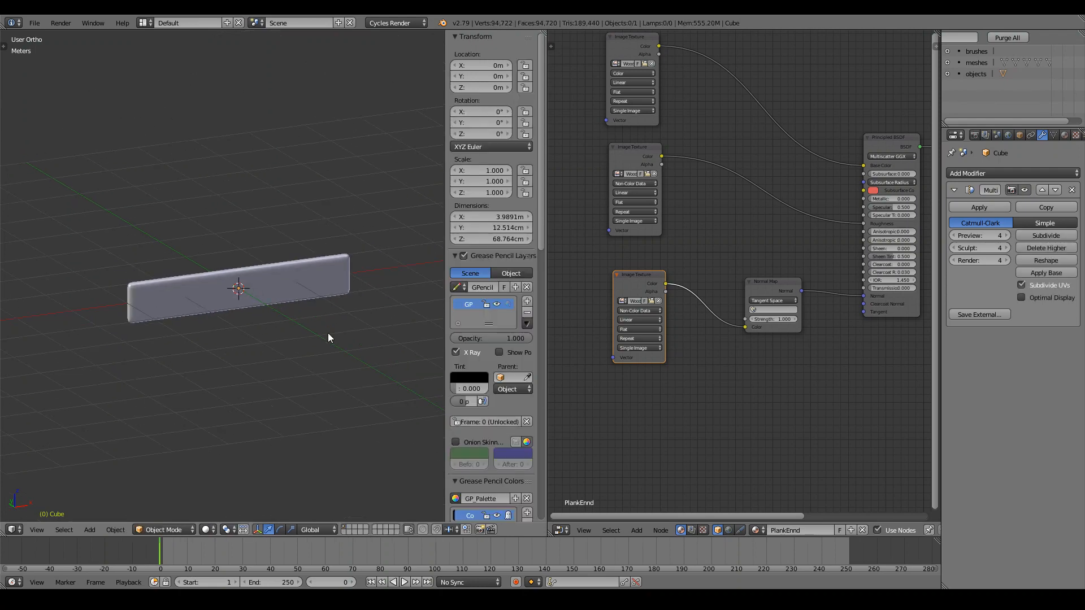
middle_click_drag(328, 333, 290, 306)
scroll(290, 306, "up", 3)
key("Tab")
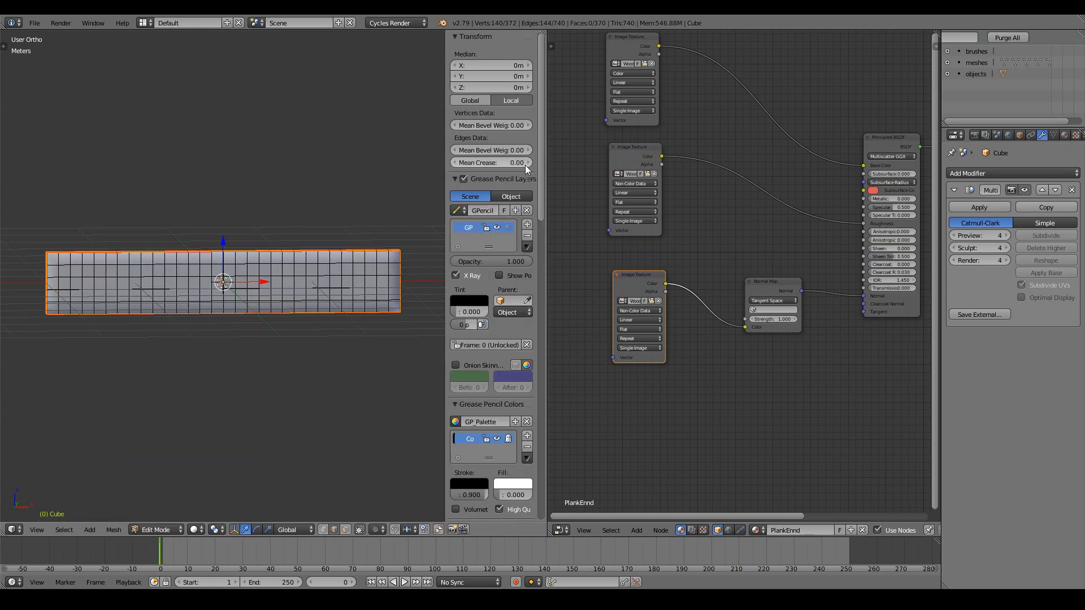
left_click(510, 164)
type(".25")
key("Return")
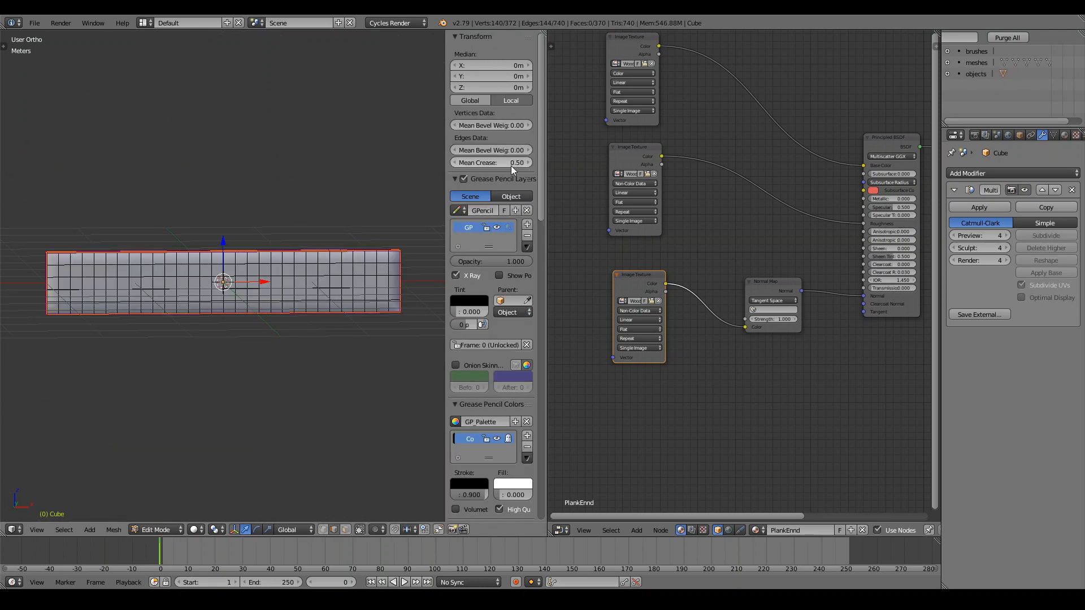
Inspect the smoothed plank in Object Mode, hide the sidebar, and show its Object Data properties.
key("Tab")
middle_click_drag(207, 326, 233, 337)
scroll(199, 316, "up", 6)
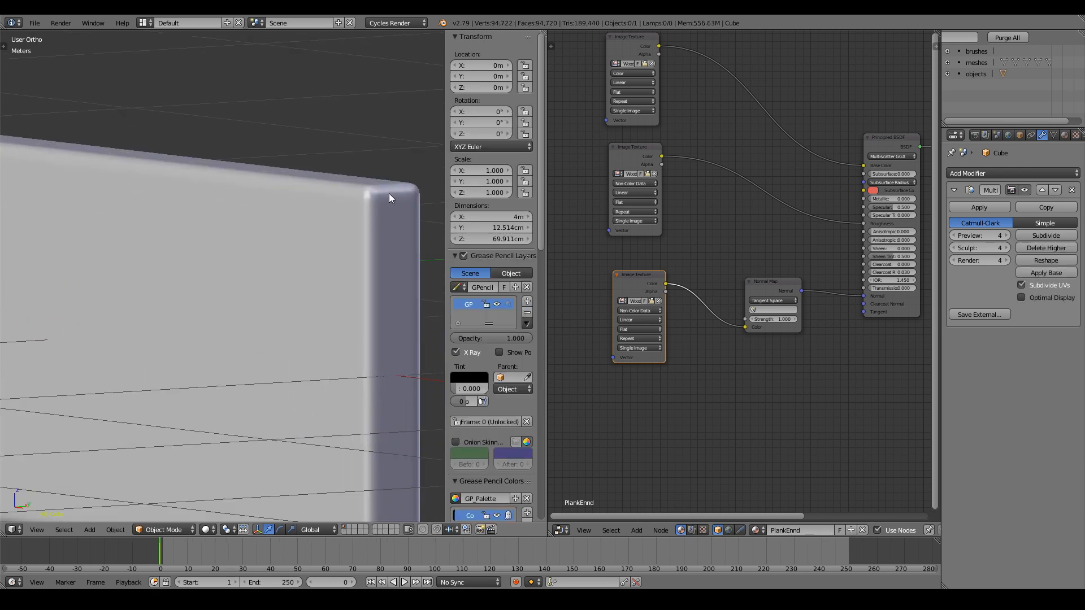
left_click_drag(390, 187, 396, 183)
right_click_drag(400, 186, 408, 204)
scroll(337, 177, "down", 7)
middle_click_drag(202, 245, 292, 248, "shift")
scroll(293, 248, "down", 1)
scroll(293, 248, "down", 2)
key("n")
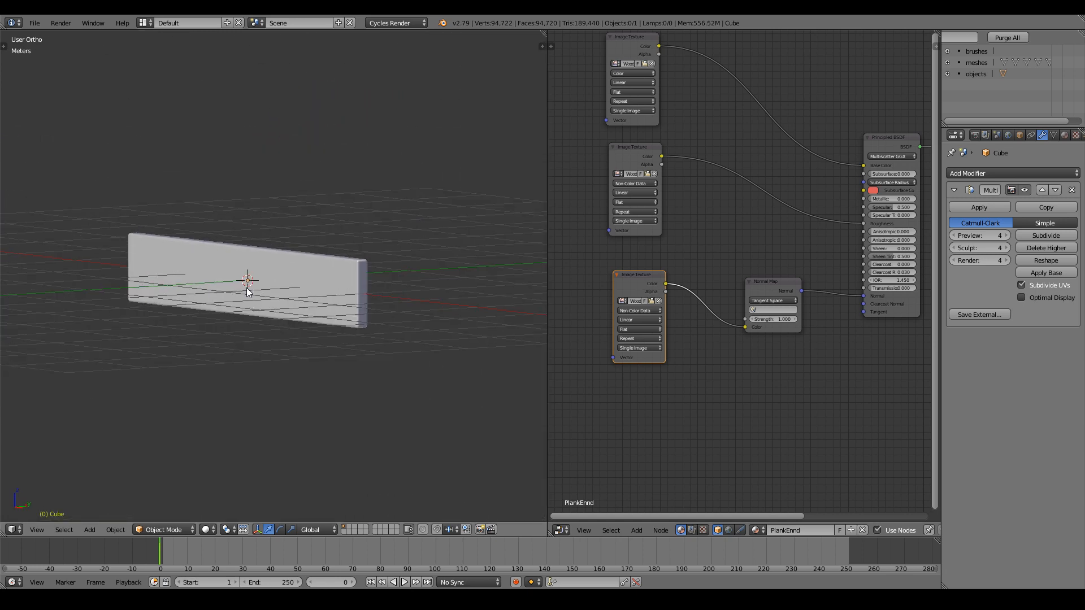
middle_click_drag(247, 290, 309, 311)
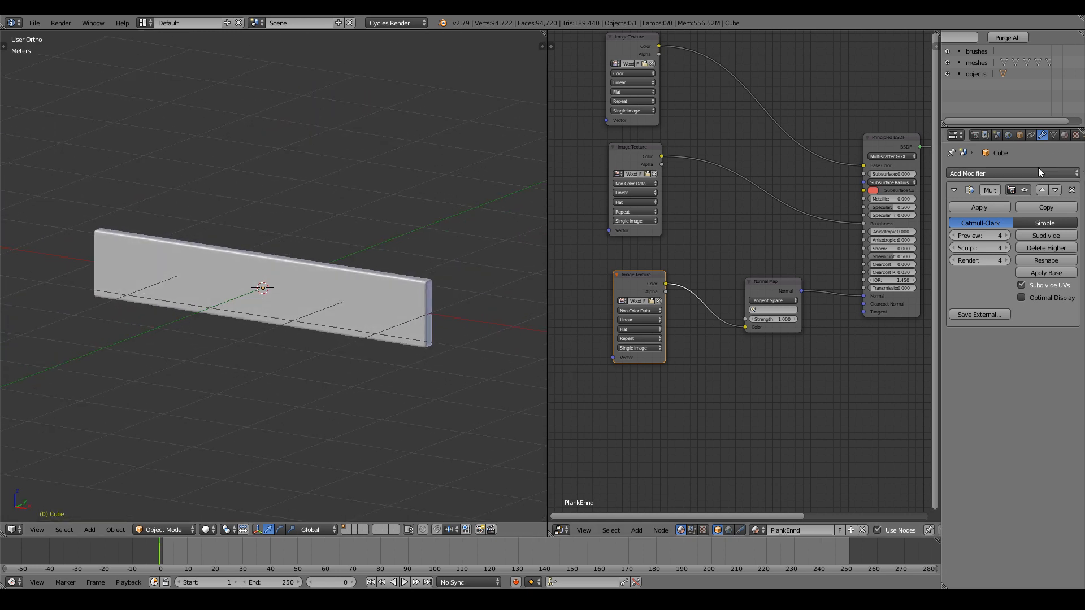
left_click(1054, 135)
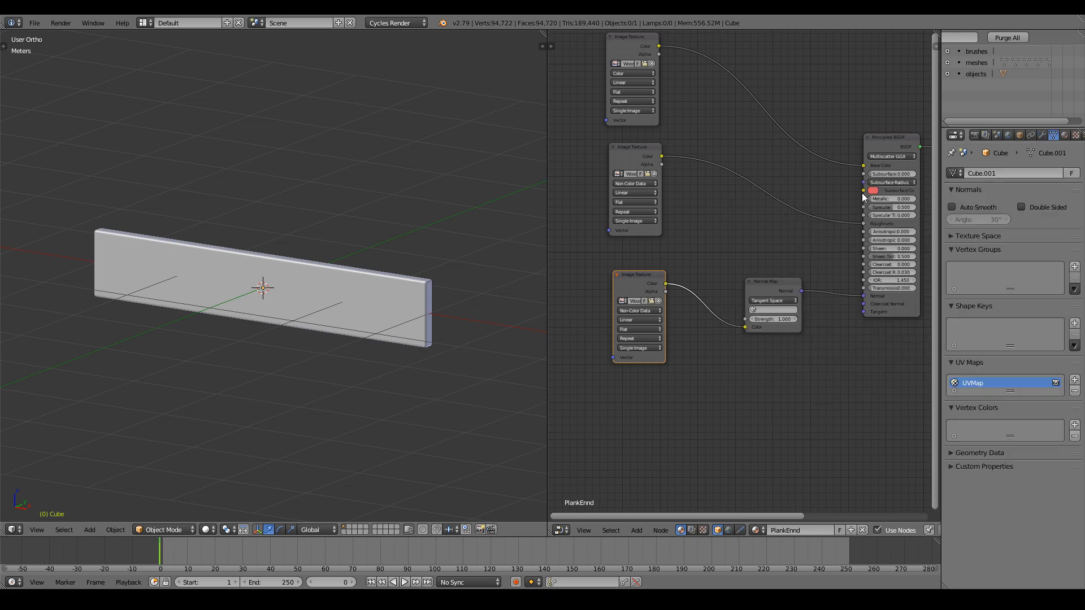
In Edit Mode, face-select the five end faces on each side of the plank's end.
key("Tab")
middle_click_drag(460, 334, 395, 325)
scroll(390, 362, "up", 2)
middle_click_drag(378, 392, 334, 390)
scroll(351, 406, "up", 1)
left_click(345, 529)
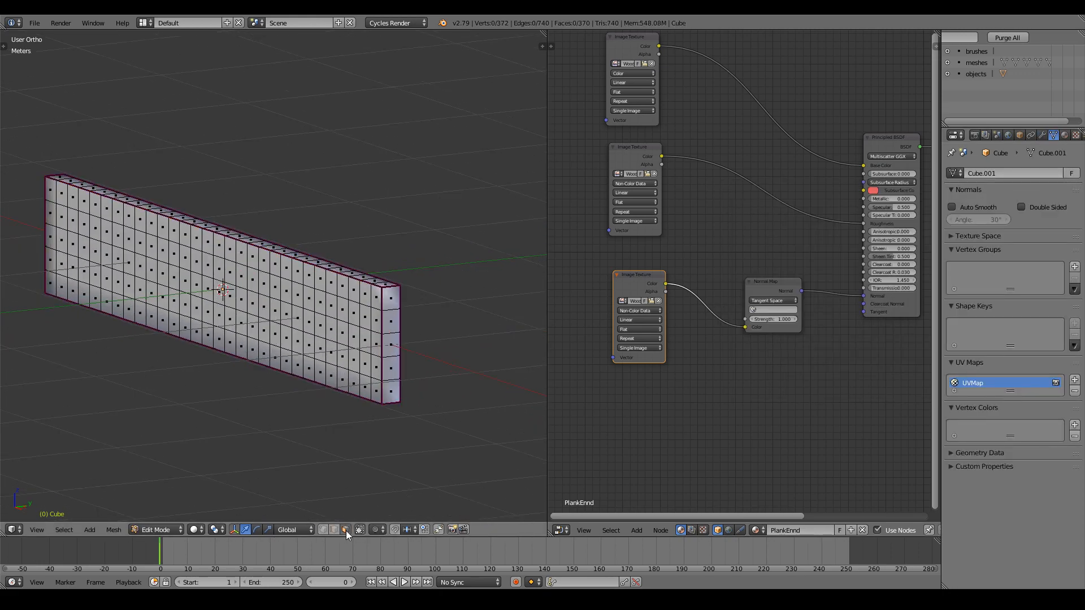
right_click(391, 392)
right_click(391, 367, "shift")
right_click(391, 344, "shift")
right_click(391, 320, "shift")
right_click(391, 296, "shift")
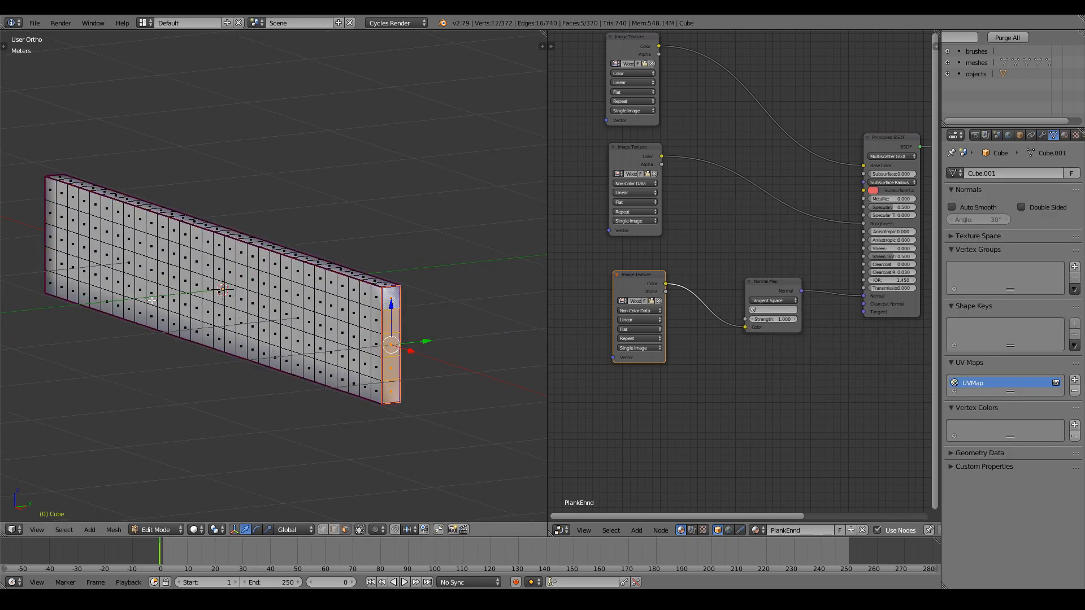
middle_click_drag(391, 297, 357, 286)
right_click(413, 338, "shift")
right_click(413, 315, "shift")
right_click(413, 291, "shift")
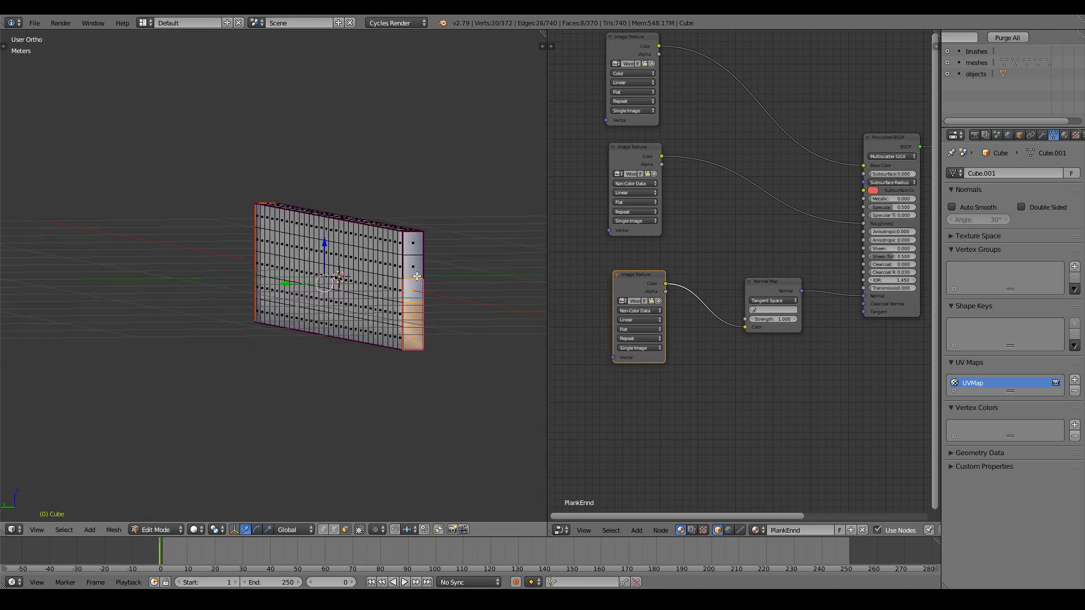
right_click(413, 267, "shift")
right_click(413, 243, "shift")
middle_click_drag(413, 243, 206, 281)
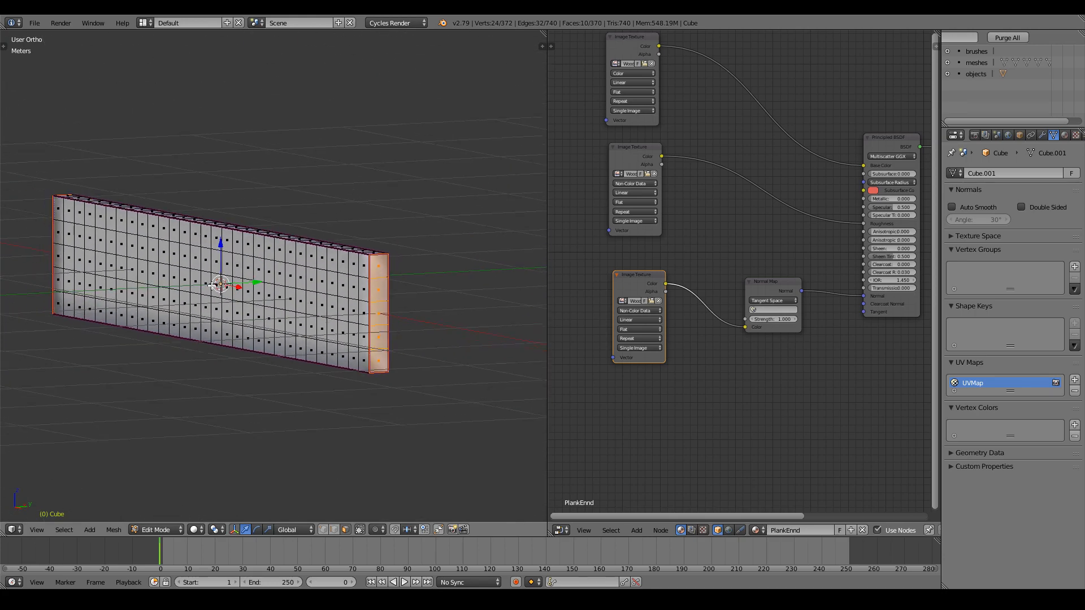
scroll(206, 281, "down", 1)
Create a vertex group named 'Ends' and assign the selected end faces to it.
left_click(1077, 268)
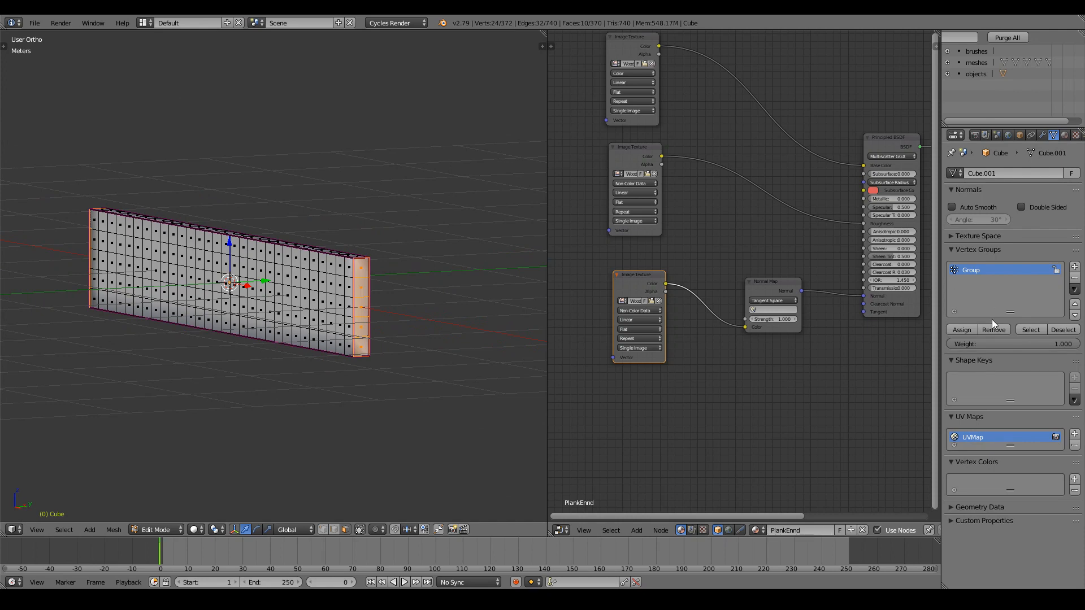
double_click(974, 272)
type("Ends")
left_click(960, 334)
Invert the selection, assign it to a new 'Plank' vertex group, and return to Object Mode.
key("ctrl+i")
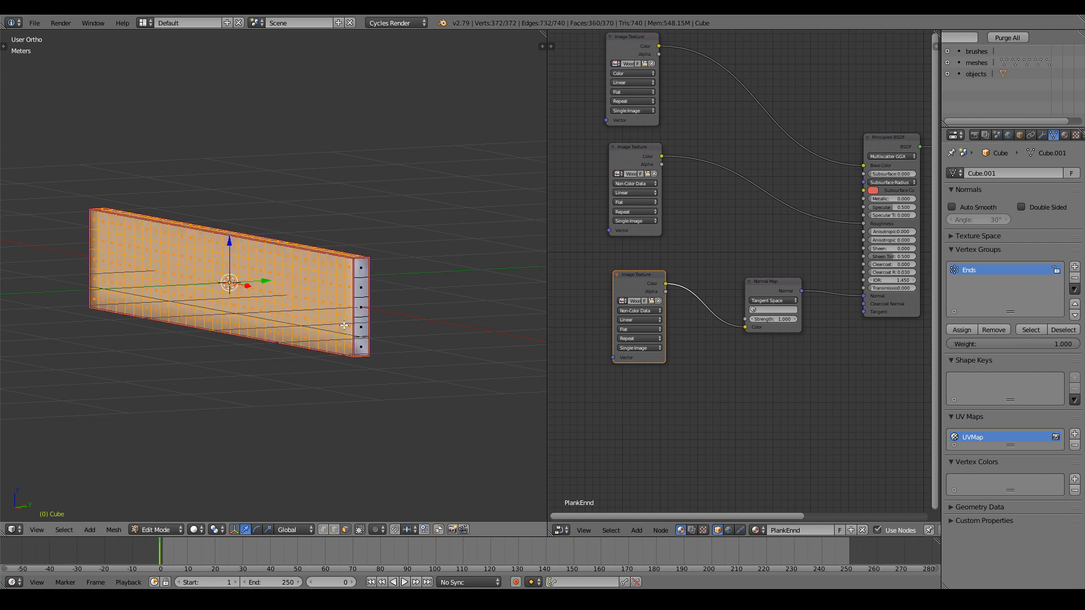
middle_click_drag(344, 325, 345, 283)
left_click(1074, 267)
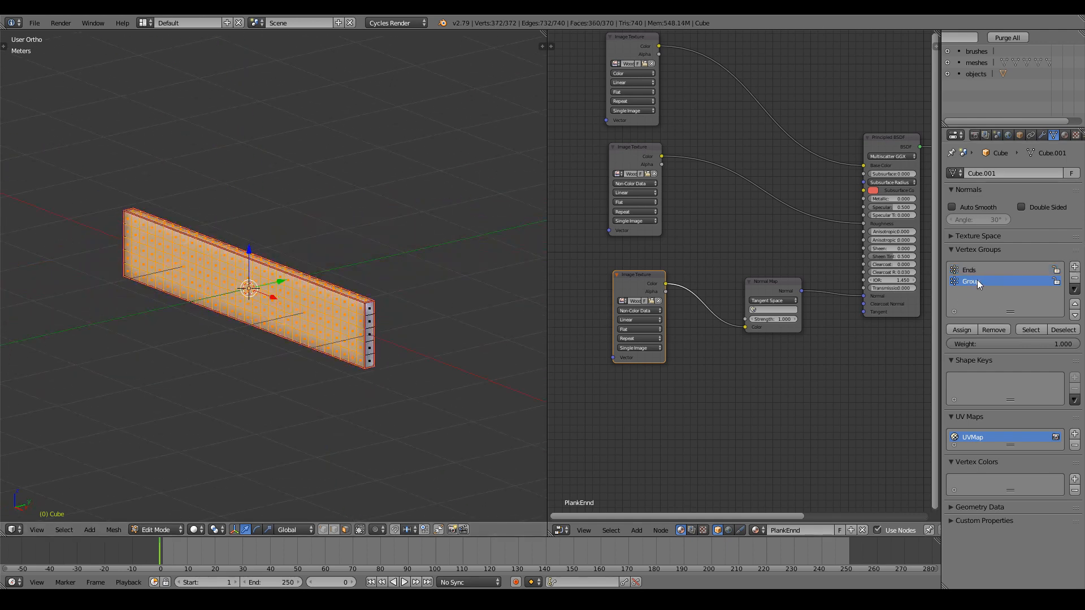
type("Plank")
left_click(961, 330)
key("Tab")
scroll(293, 334, "down", 1)
middle_click_drag(293, 334, 305, 338)
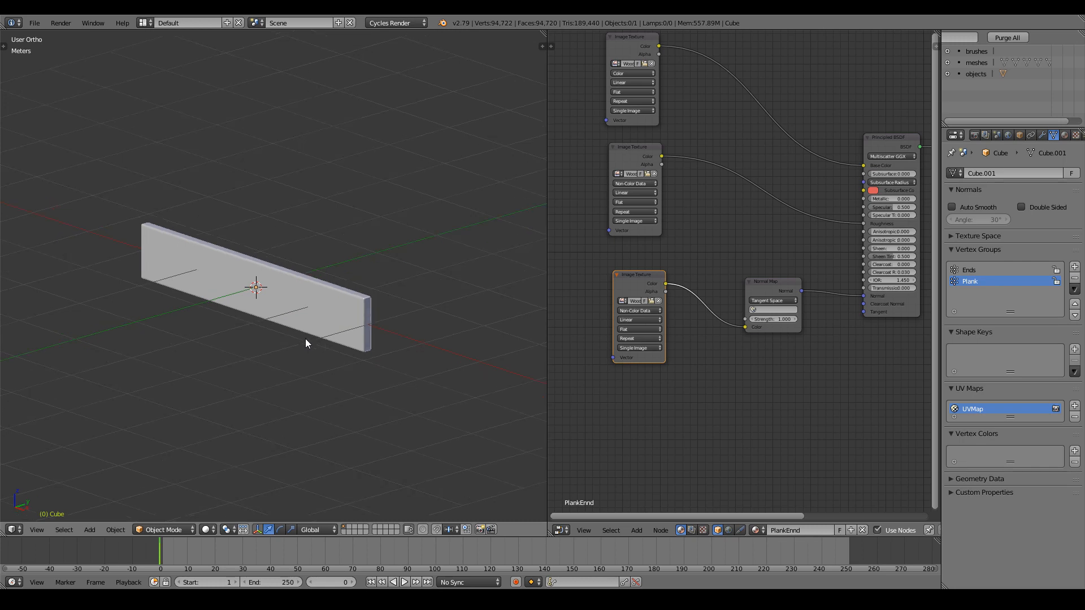
scroll(305, 342, "up", 1)
Add a Displace modifier to the plank's modifier stack.
left_click(1042, 135)
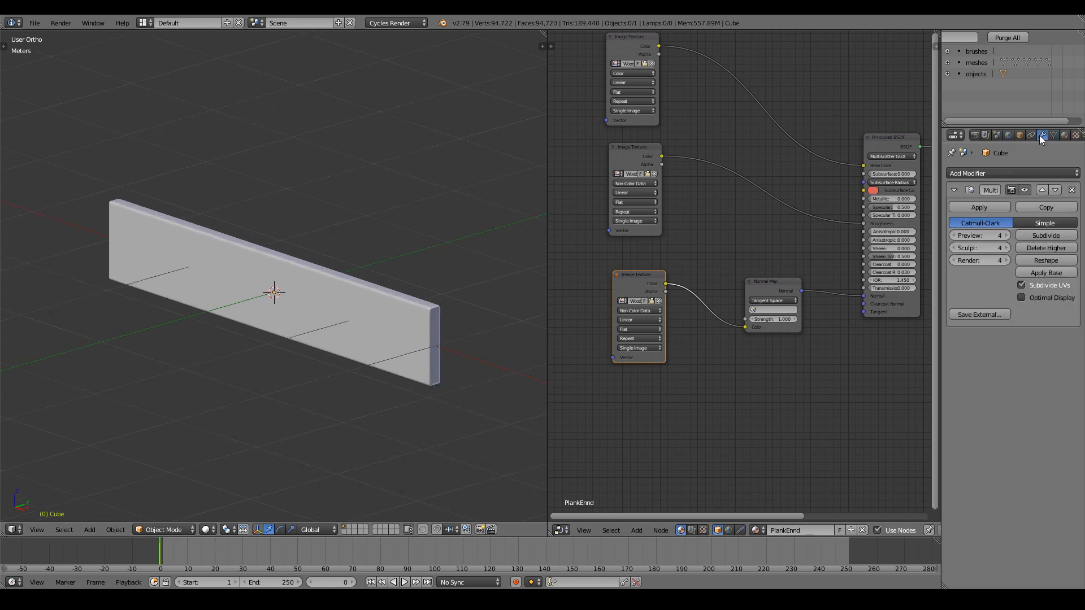
left_click(1009, 172)
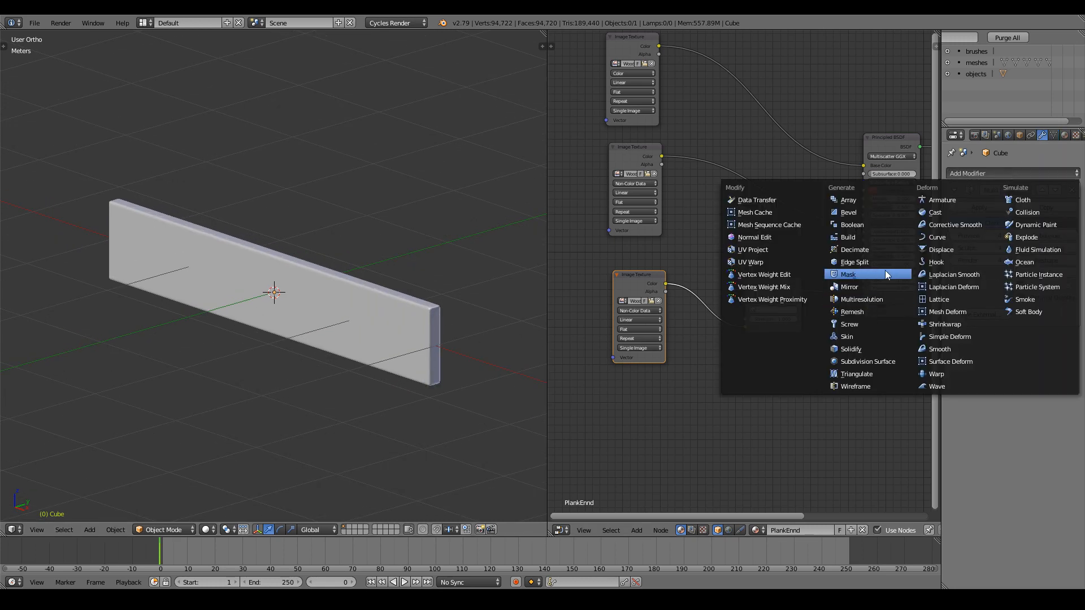
left_click(941, 248)
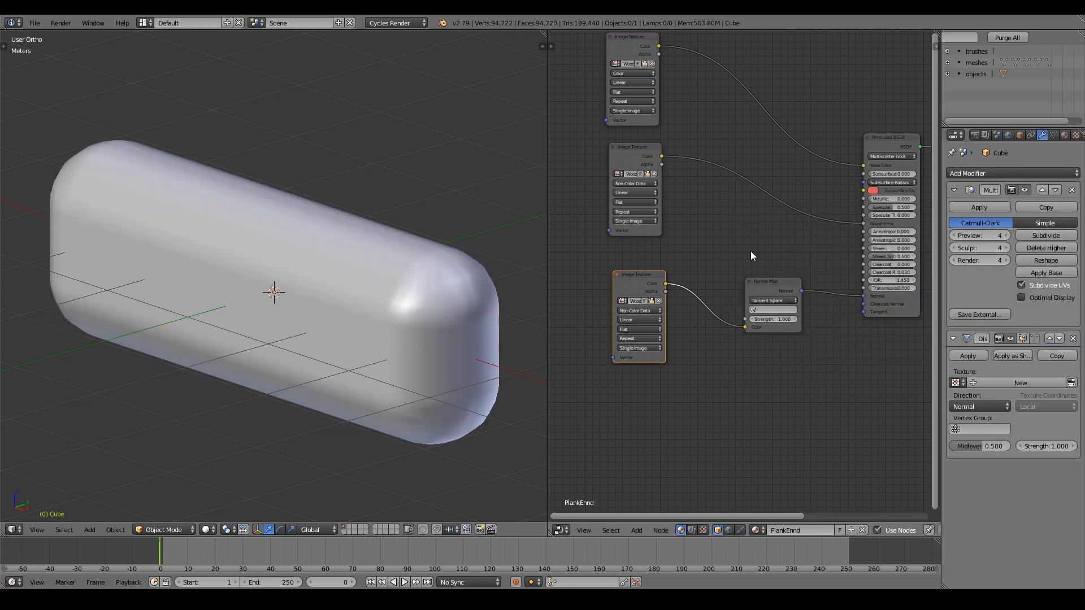
scroll(402, 287, "down", 2)
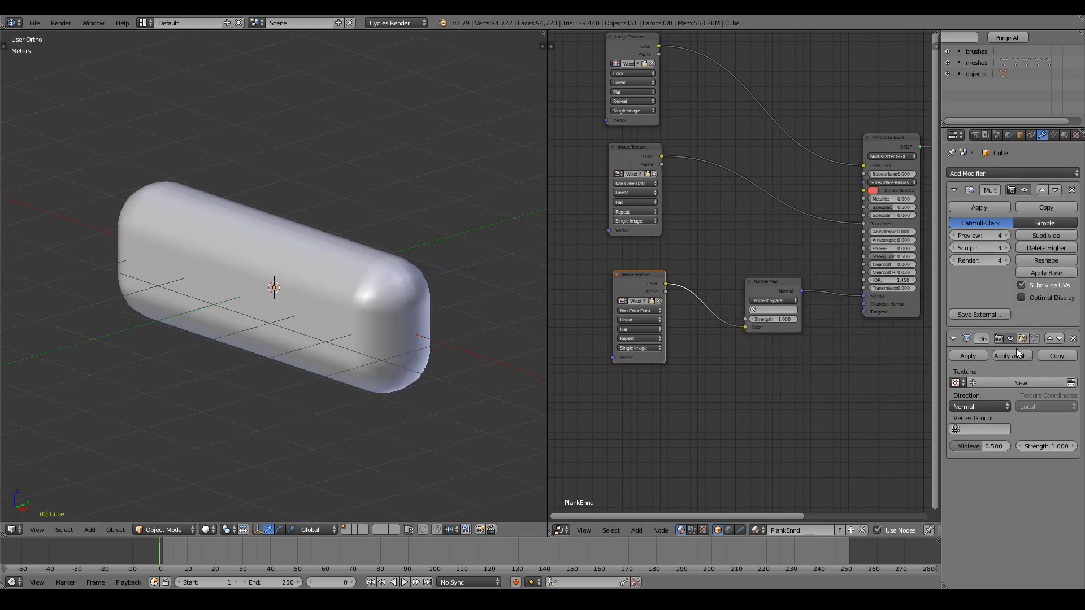
Create a new texture for the Displace modifier and browse to the recent 6K texture folder.
left_click(1076, 135)
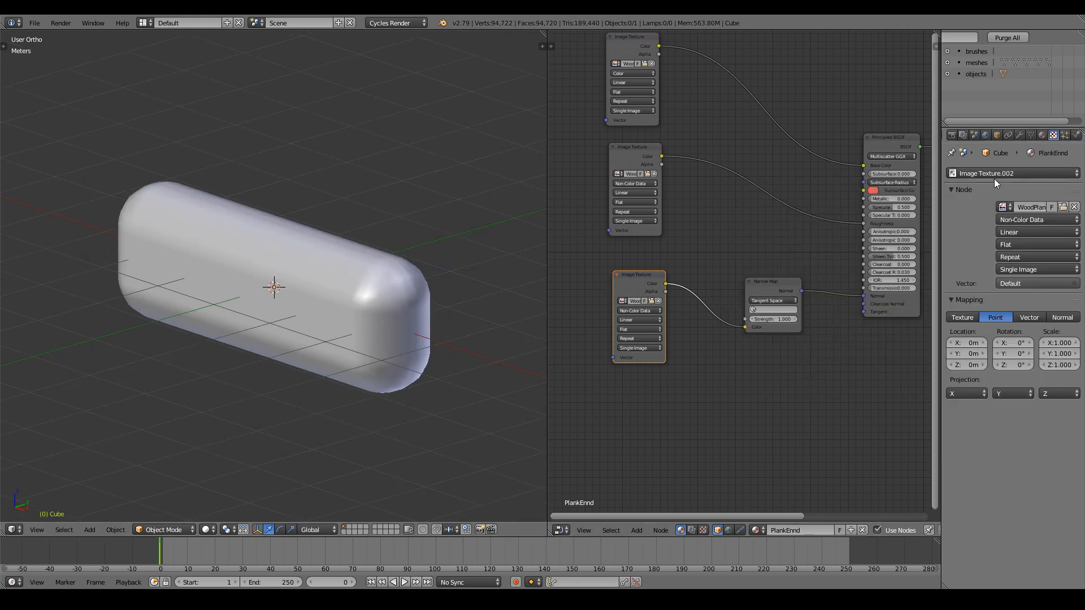
left_click(995, 174)
left_click(984, 130)
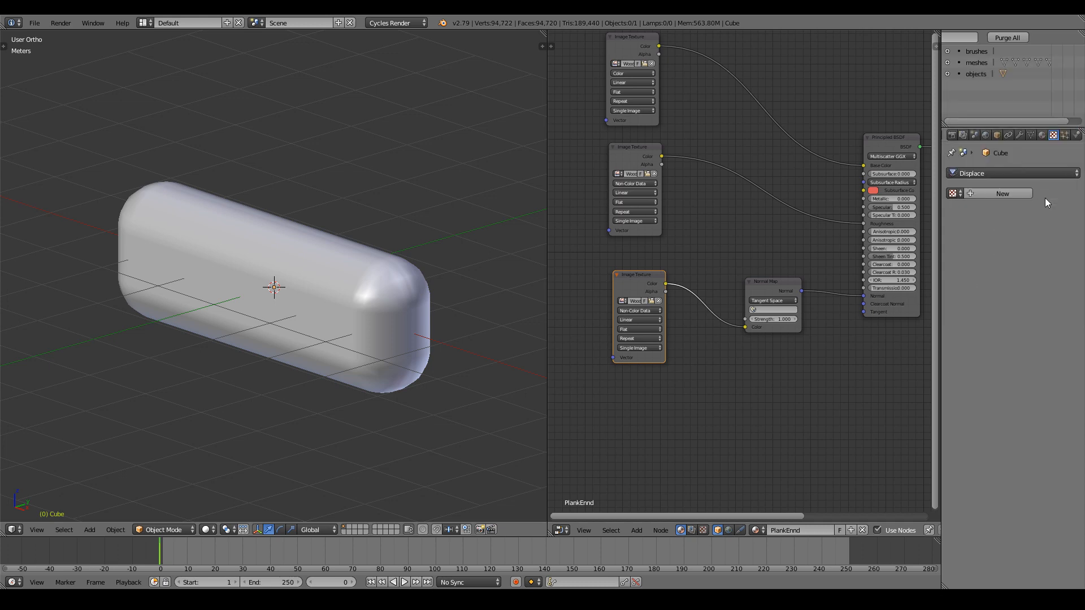
left_click(1005, 192)
left_click(1048, 347)
left_click(31, 310)
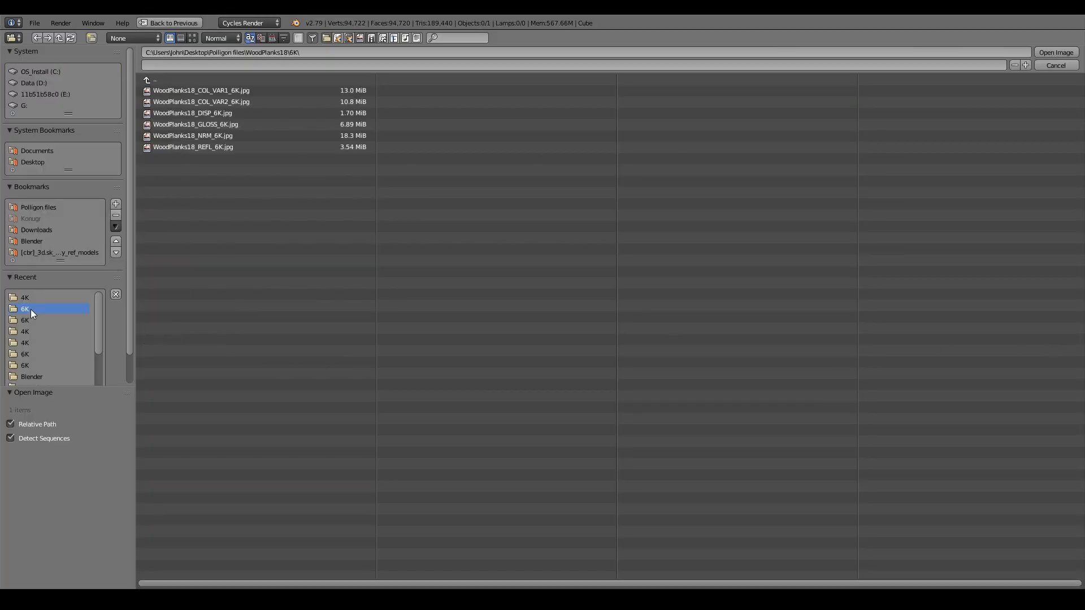
Load WoodPlanks18_DISP_6K.jpg as the displacement texture's image.
left_click(192, 38)
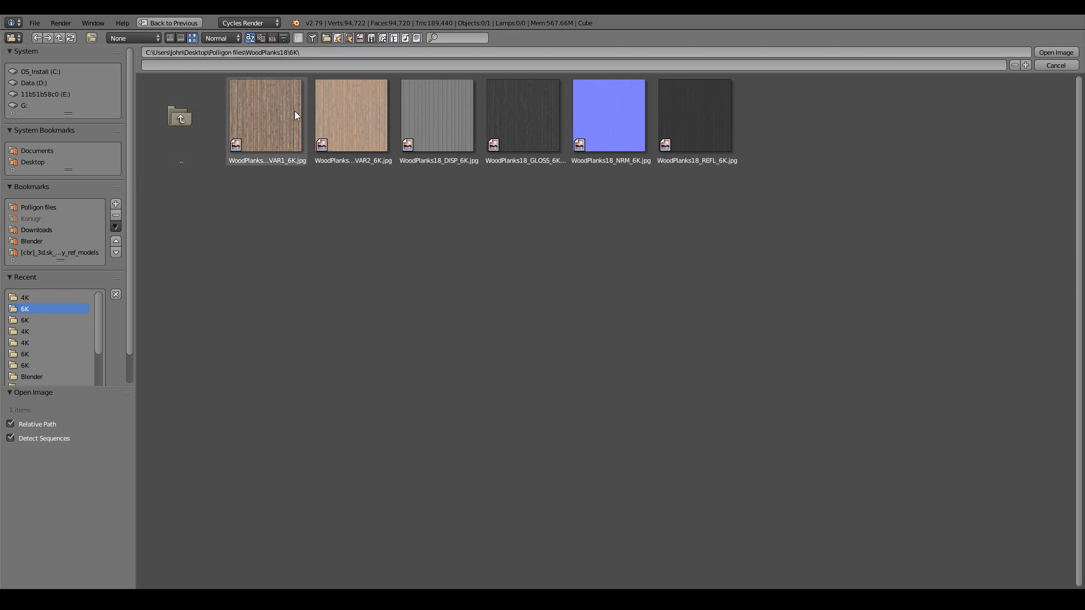
left_click(160, 36)
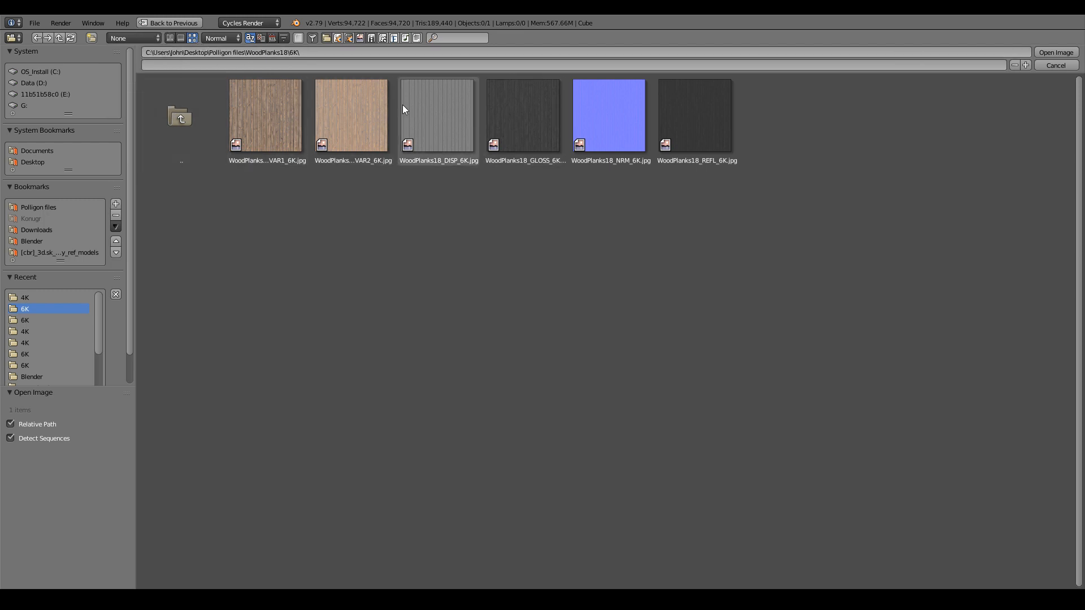
left_click(435, 116)
left_click(1054, 54)
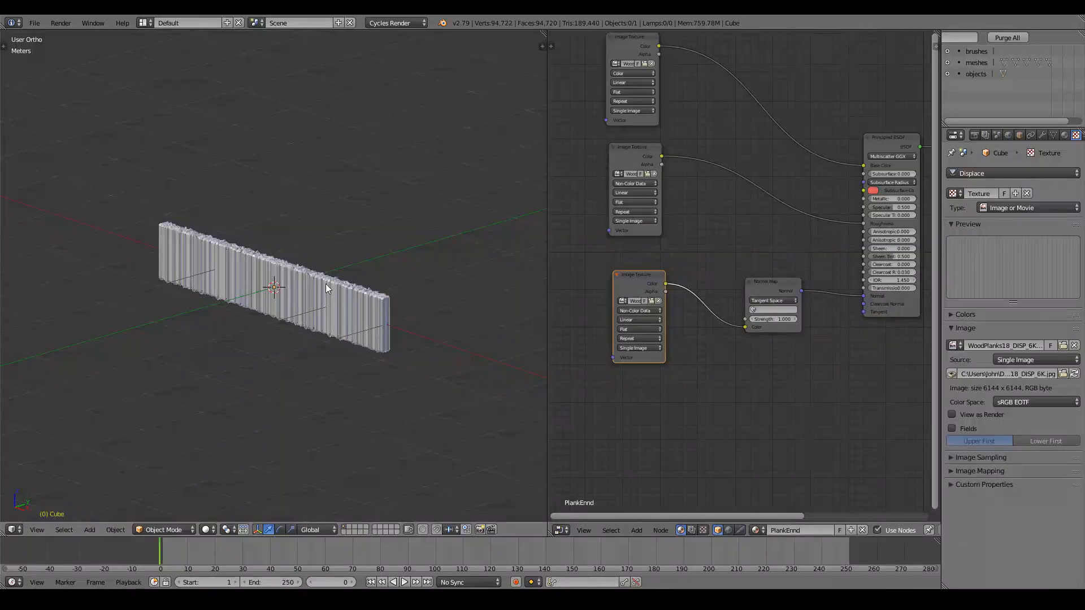
middle_click_drag(326, 283, 351, 270)
scroll(350, 270, "up", 5)
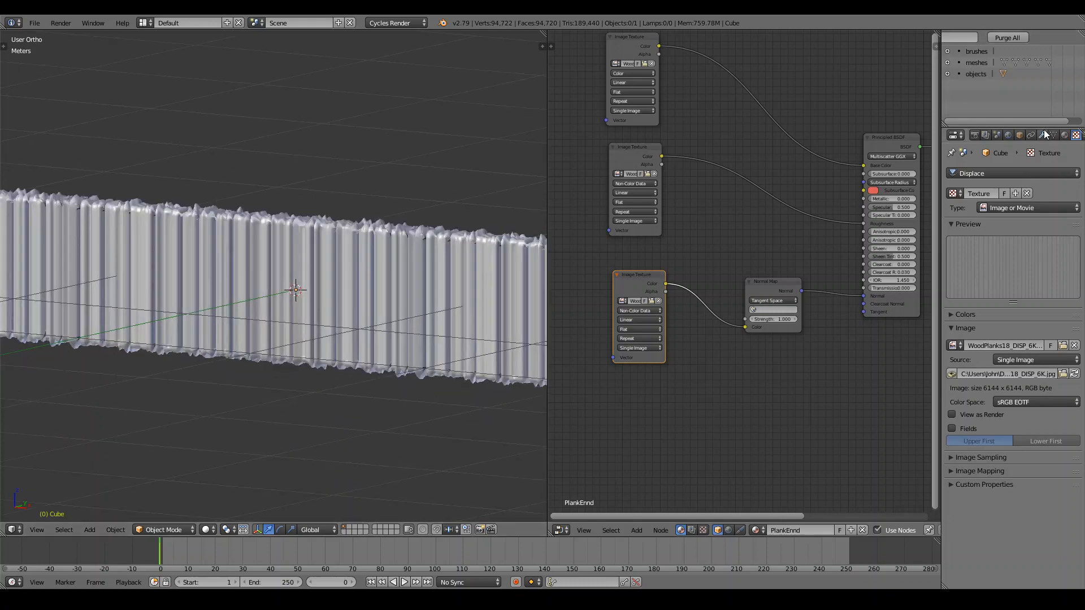
Set the Displace modifier's Texture Coordinates to UV.
left_click(1043, 134)
scroll(342, 250, "down", 2)
left_click(1044, 406)
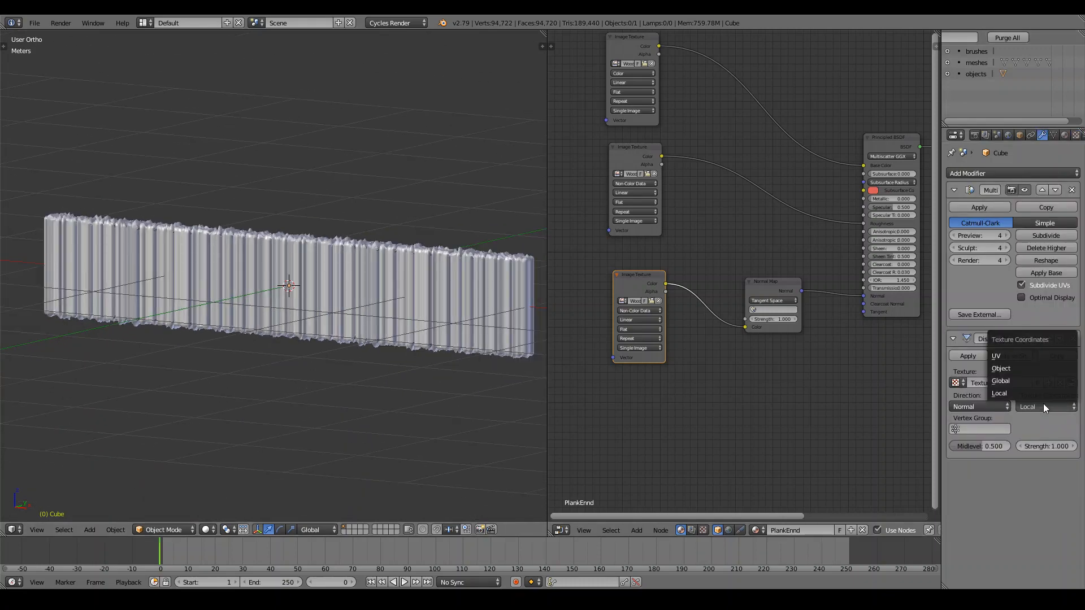
left_click(1011, 354)
Lower the Displace modifier's strength to 0.200.
scroll(250, 350, "up", 3)
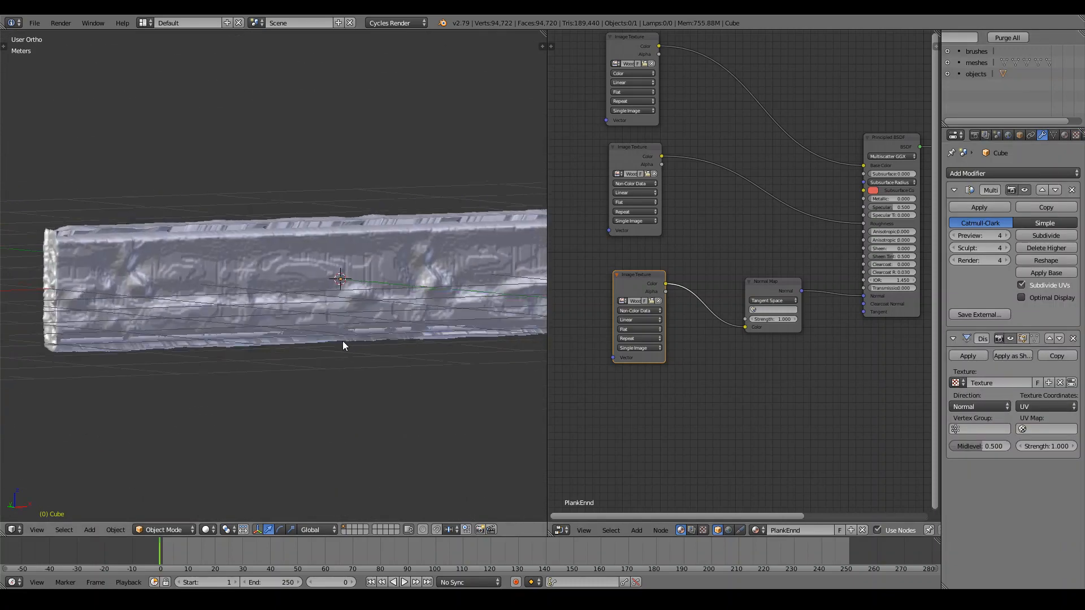
mouse_move(342, 340)
middle_mouse_down()
mouse_move(405, 343)
mouse_move(361, 348)
middle_mouse_up()
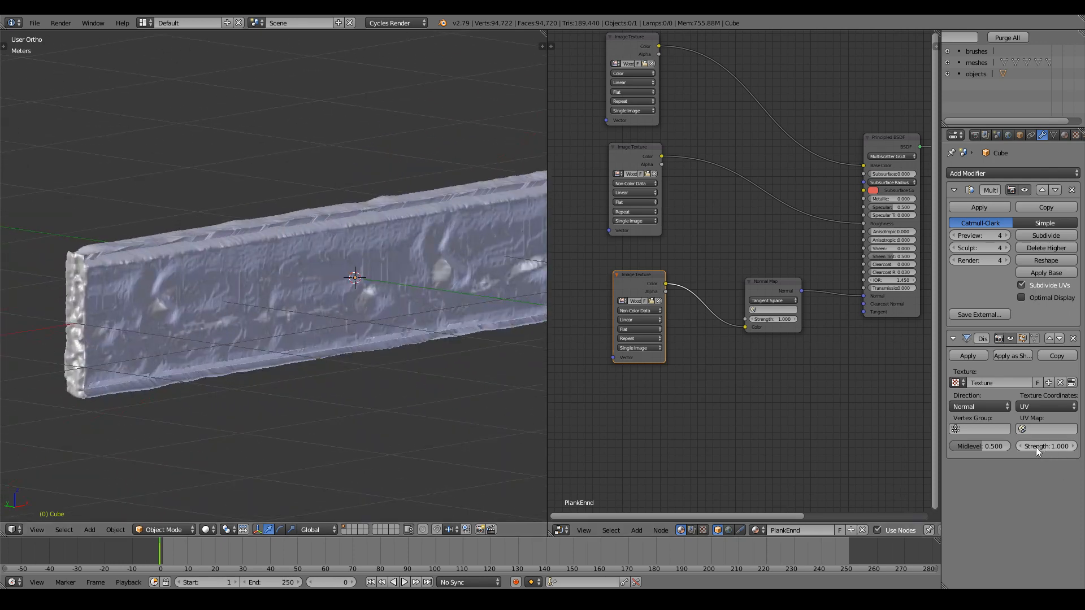
left_click(1020, 446)
left_click(1020, 445)
left_click(1020, 446)
left_click(1020, 446)
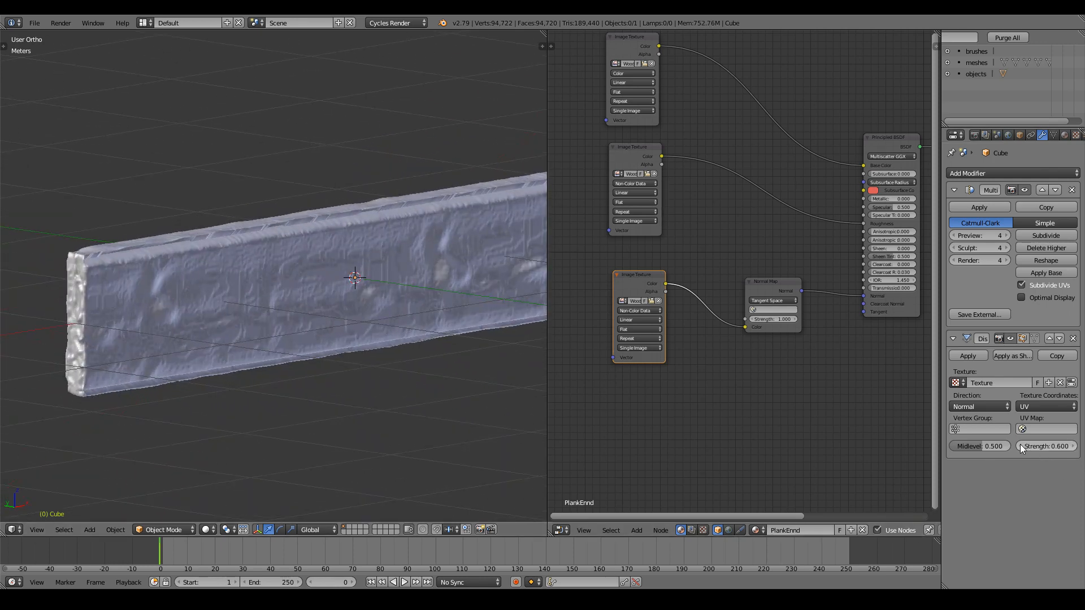
left_click(1020, 445)
left_click(1020, 446)
left_click(1019, 446)
left_click(1020, 446)
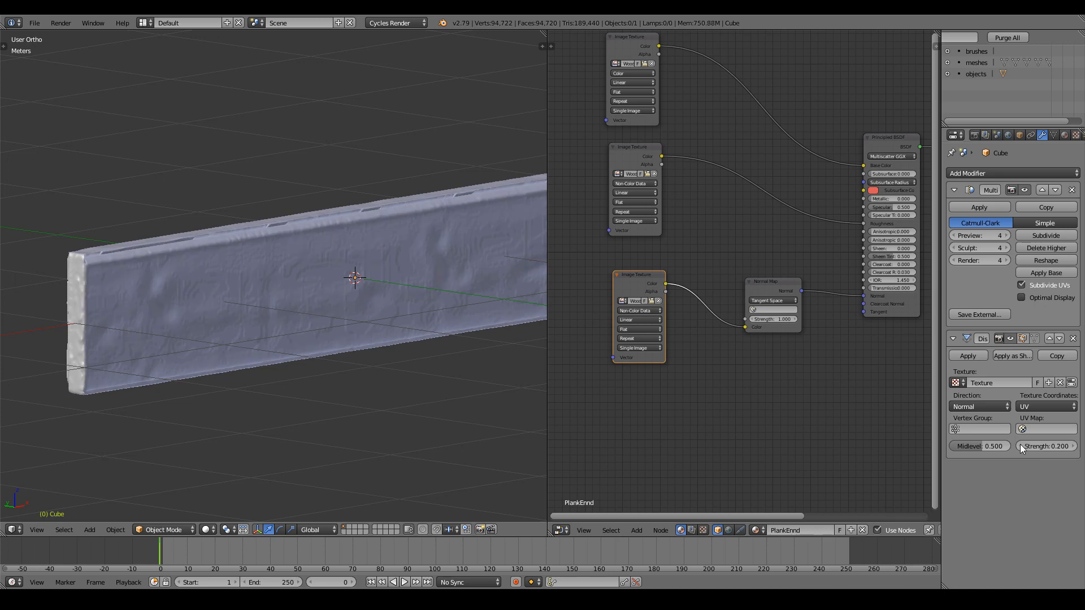
left_click(1019, 445)
mouse_move(396, 361)
middle_mouse_down()
mouse_move(287, 337)
mouse_move(208, 340)
mouse_move(209, 358)
mouse_move(380, 371)
middle_mouse_up()
scroll(209, 361, "down", 3)
left_click(1073, 446)
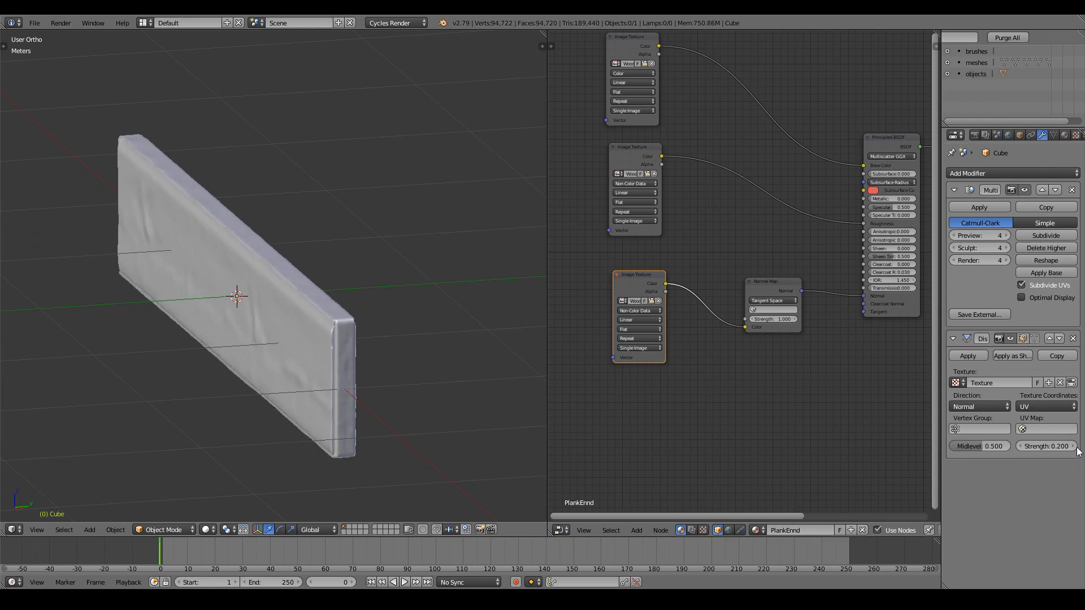
Restrict the displacement to the Plank vertex group.
middle_click_drag(250, 356, 470, 360)
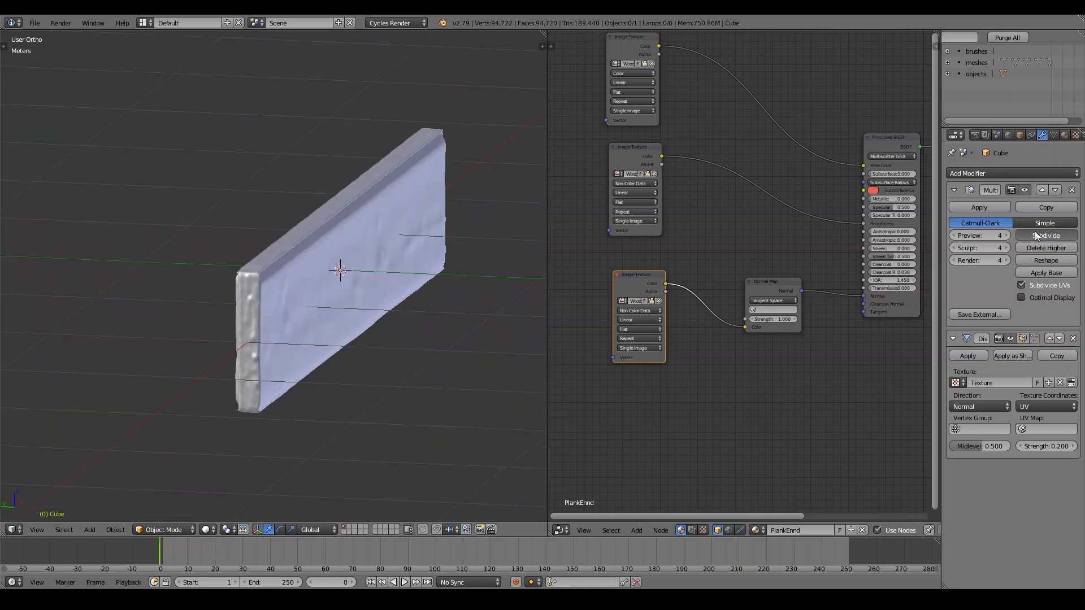
scroll(459, 297, "up", 5)
middle_click_drag(459, 297, 253, 280)
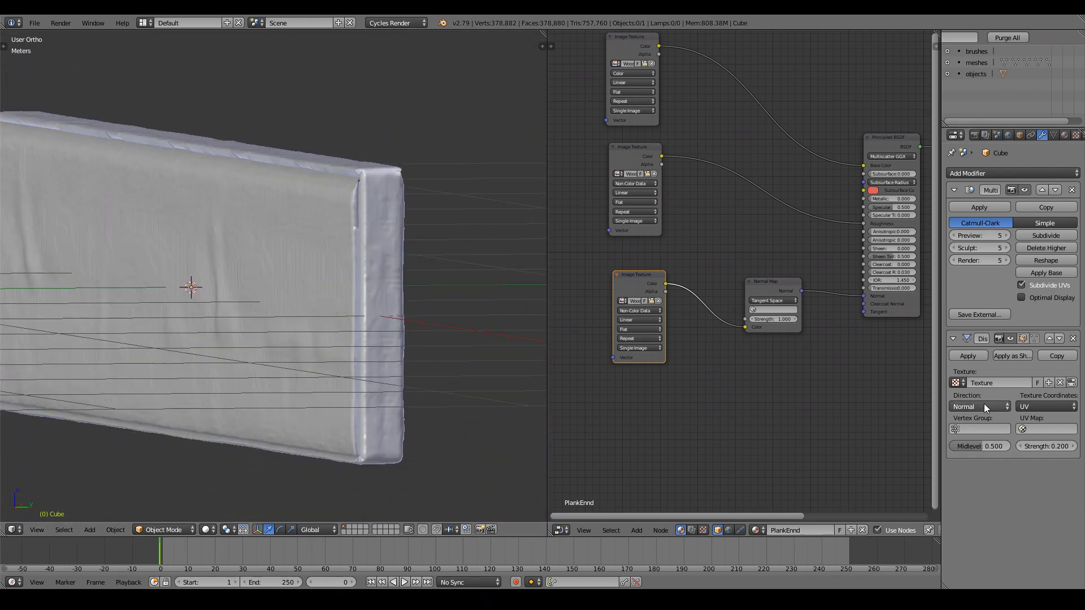
left_click(972, 429)
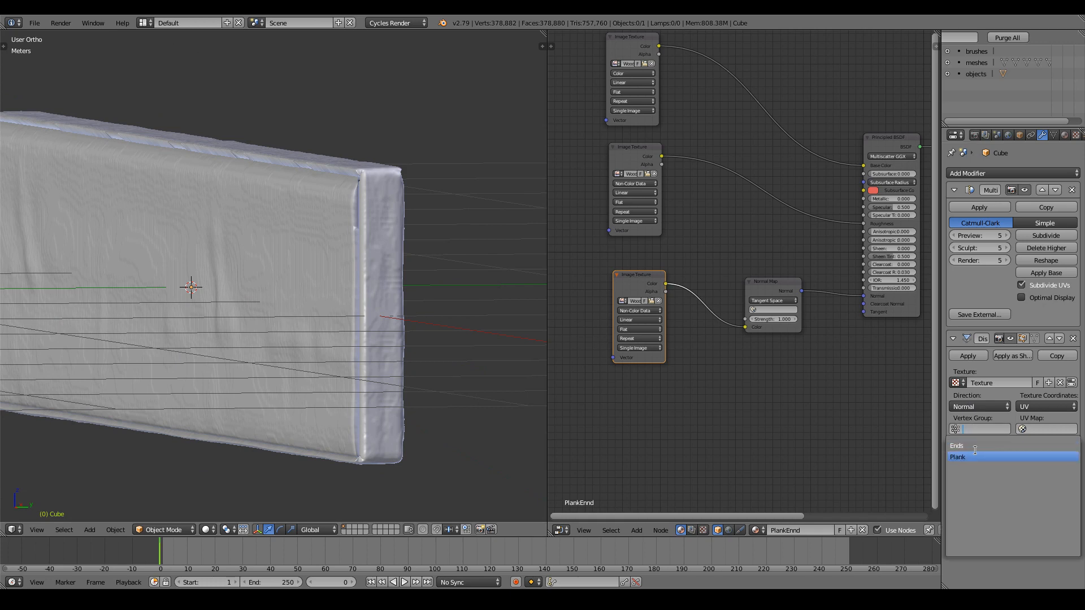
key("Return")
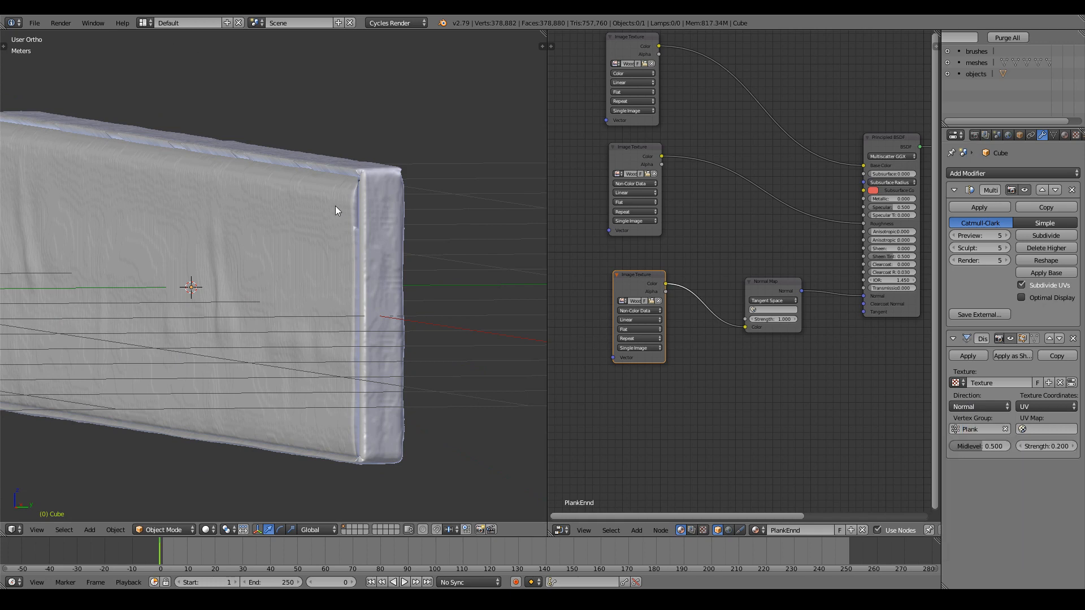
scroll(376, 378, "down", 3)
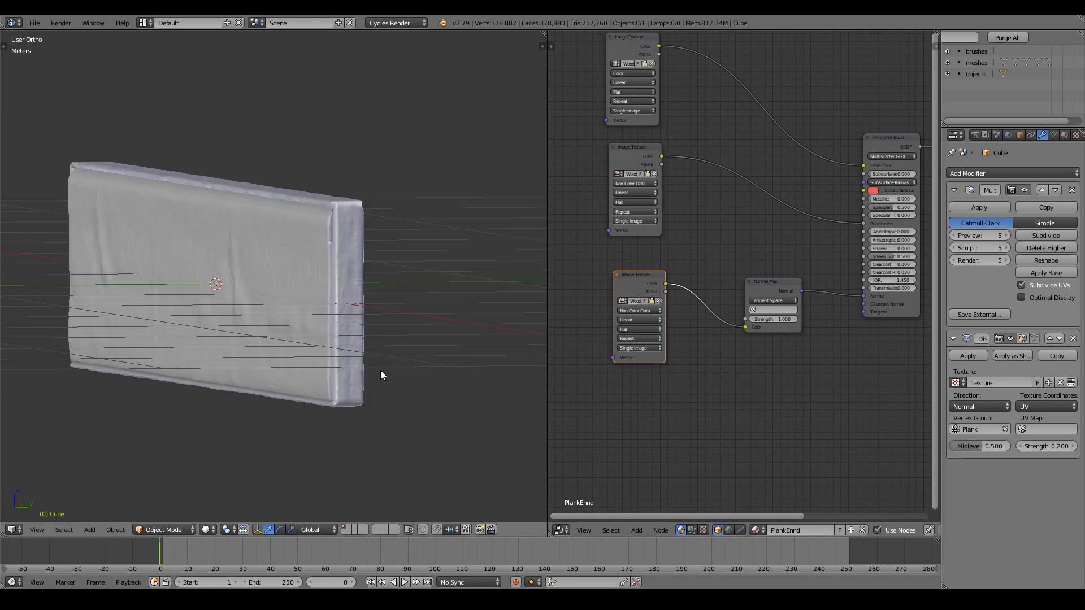
middle_click_drag(381, 371, 328, 354)
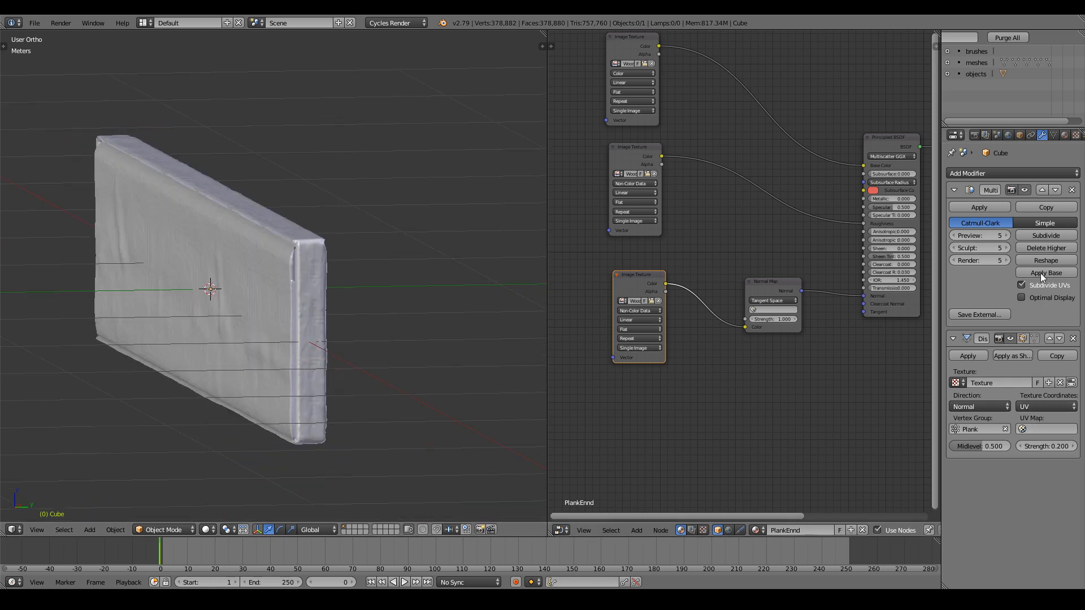
In Edit Mode, deselect everything and select the Plank vertex group's vertices.
left_click(1053, 136)
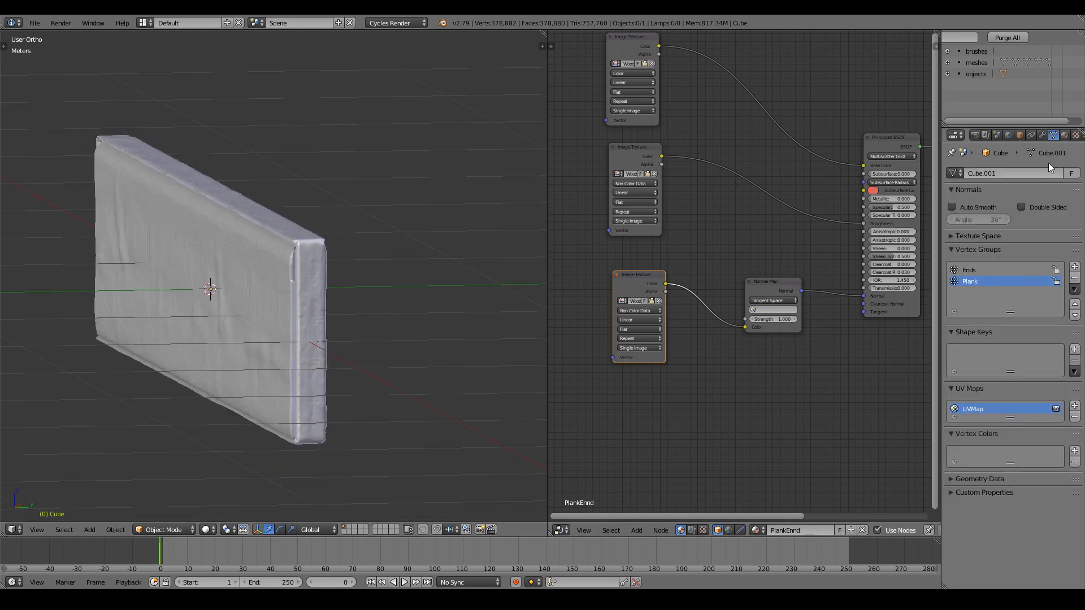
key("Tab")
key("a")
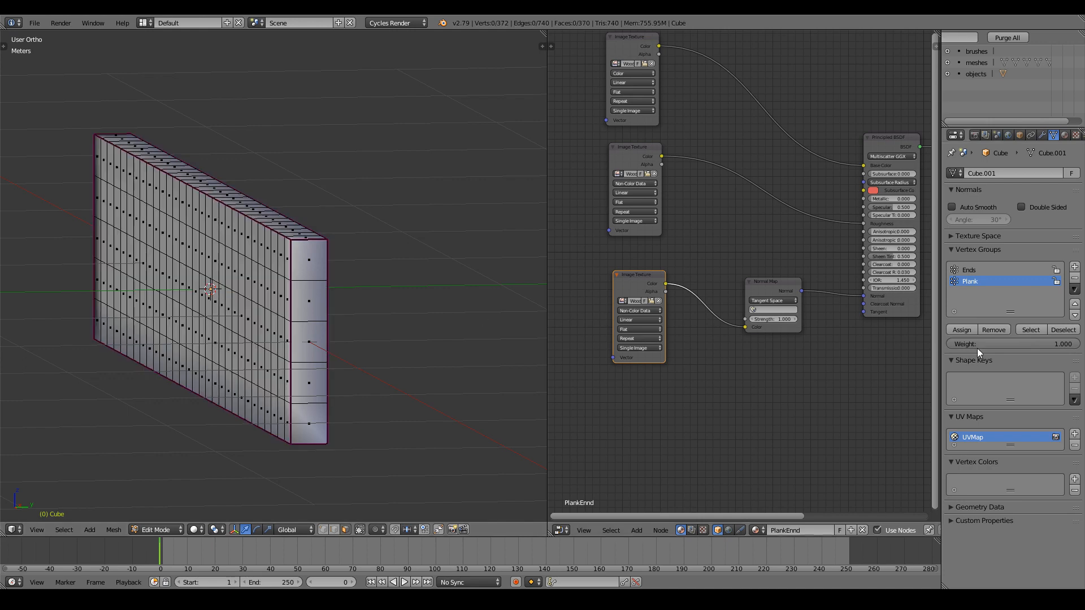
left_click(1028, 332)
scroll(332, 313, "up", 1)
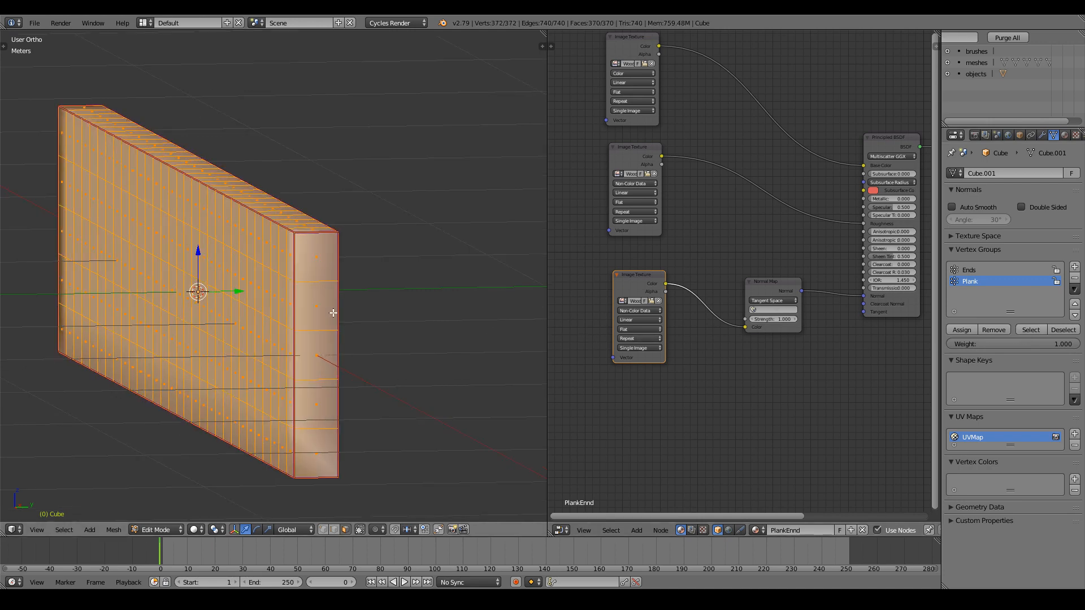
Select the five end faces at each end of the plank for comparison.
right_click(331, 462)
right_click(317, 404, "shift")
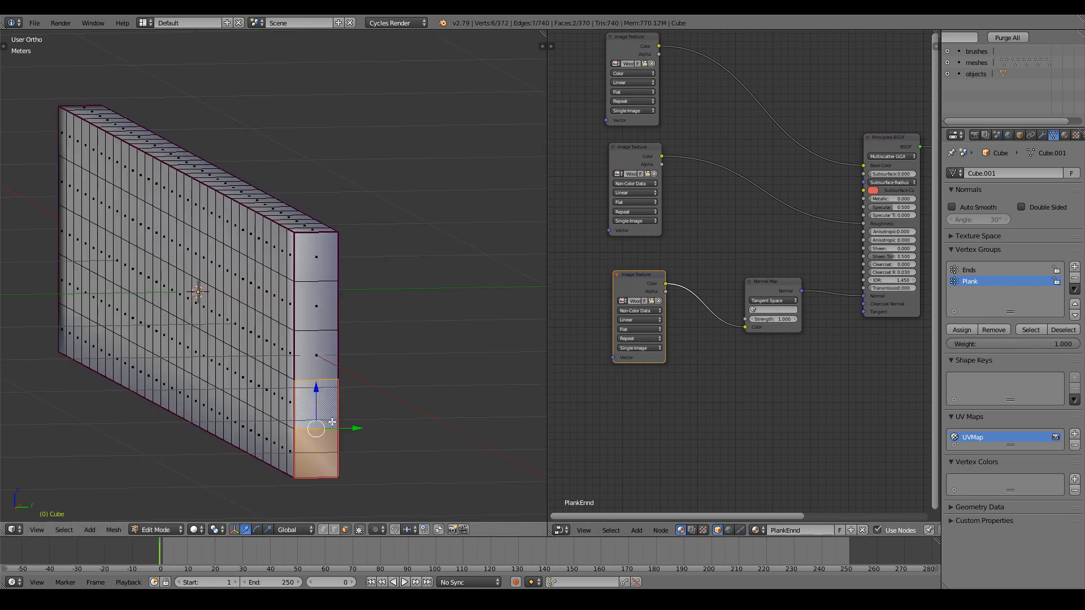
right_click(317, 355, "shift")
right_click(316, 305, "shift")
right_click(315, 259, "shift")
middle_click_drag(208, 261, 495, 278)
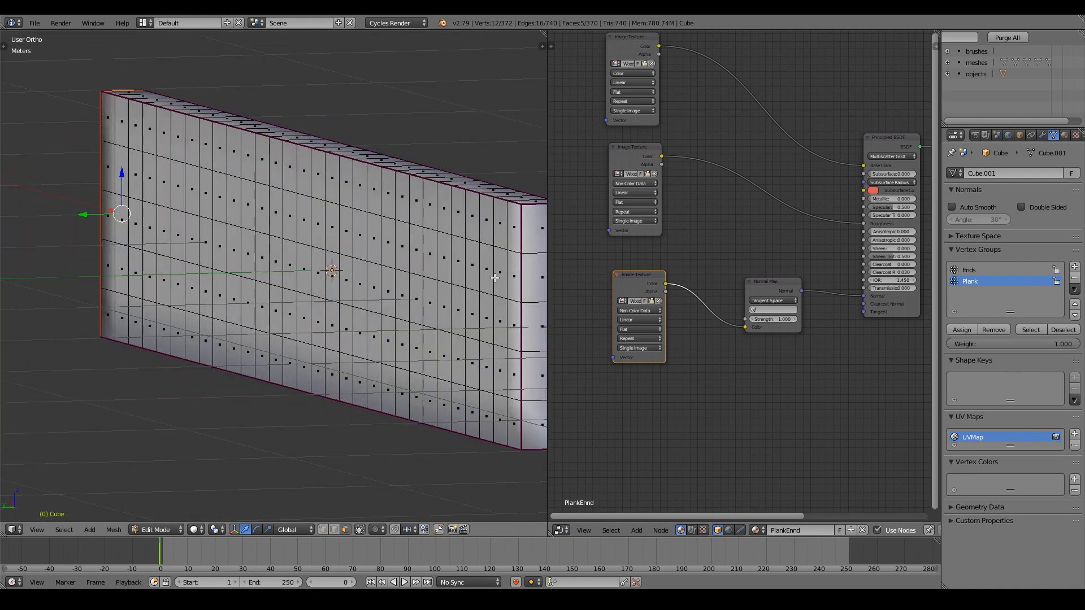
scroll(426, 412, "up", 1)
middle_click_drag(426, 412, 387, 418)
right_click(352, 421, "shift")
right_click(352, 362, "shift")
right_click(352, 302, "shift")
right_click(352, 243, "shift")
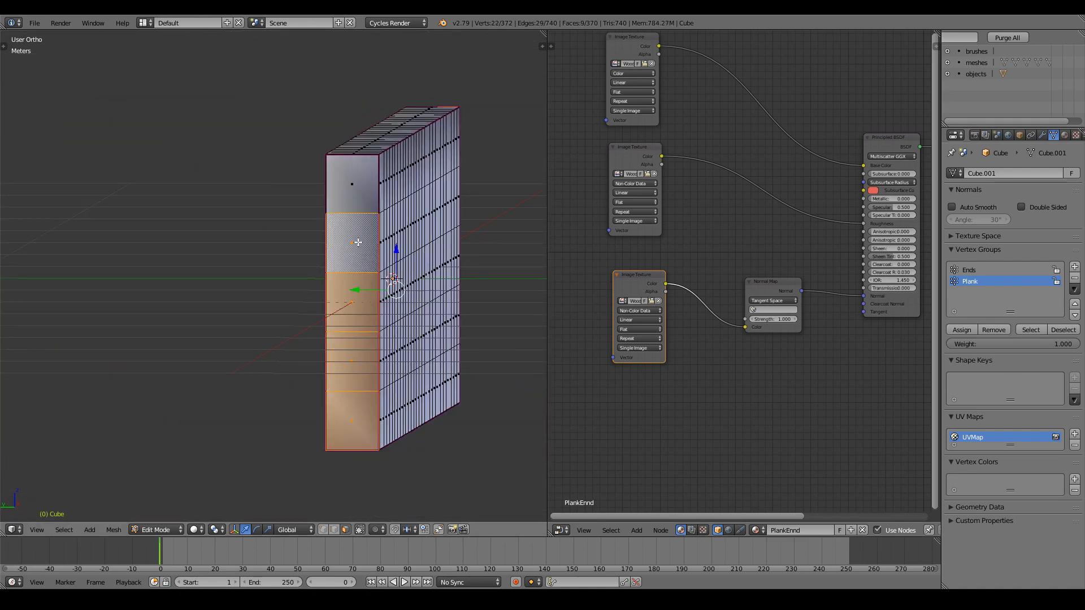
right_click(352, 184, "shift")
middle_click_drag(352, 184, 258, 229)
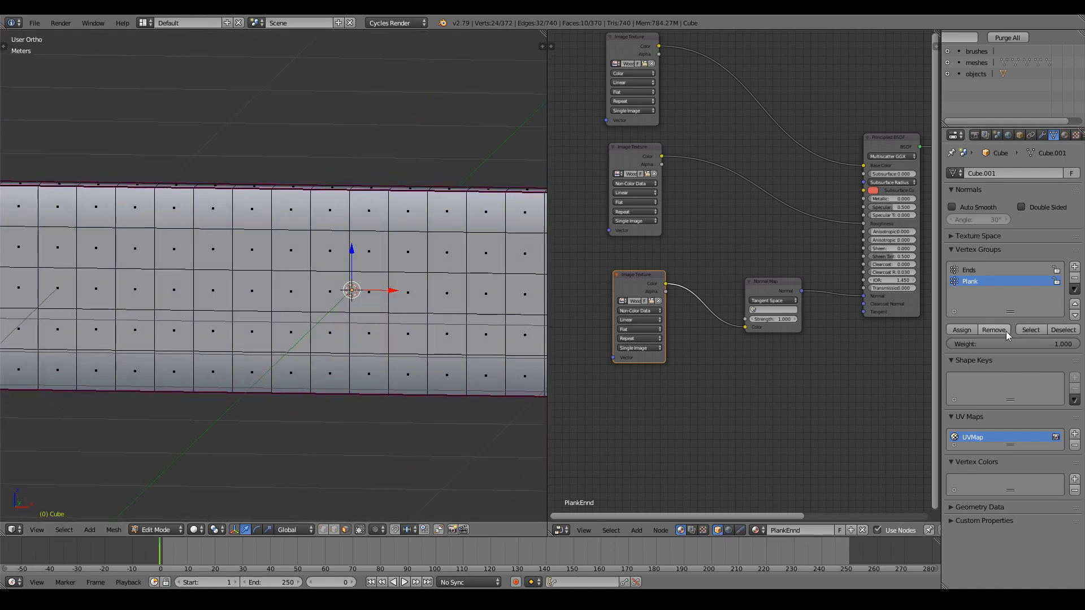
middle_click_drag(325, 352, 216, 349)
scroll(215, 350, "down", 3)
Reselect the Plank group to confirm it excludes the ends, then return to Object Mode.
key("a")
left_click(1030, 330)
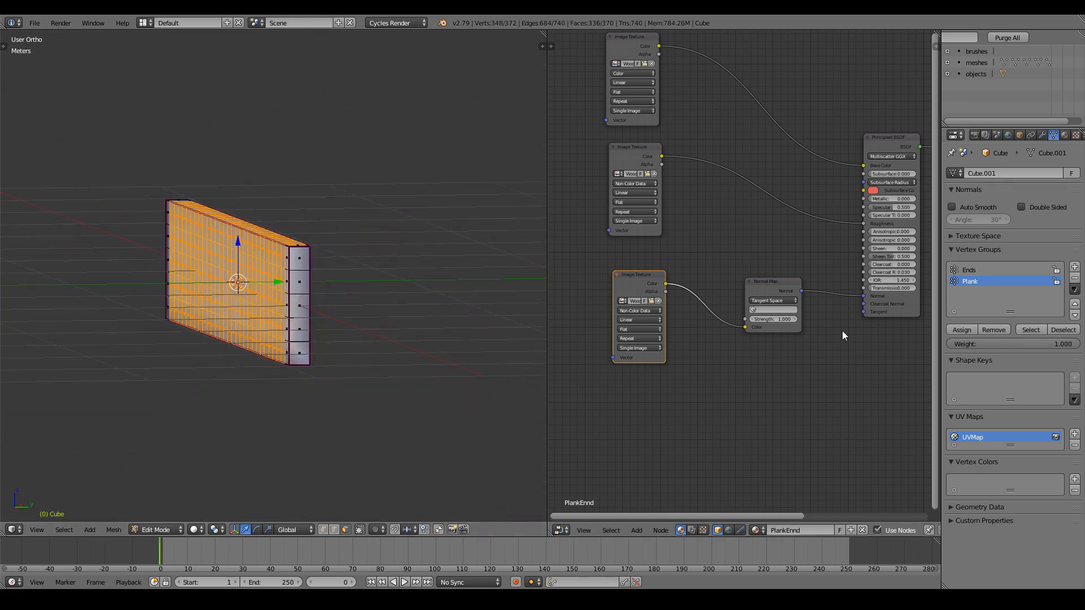
scroll(339, 326, "up", 6)
key("a")
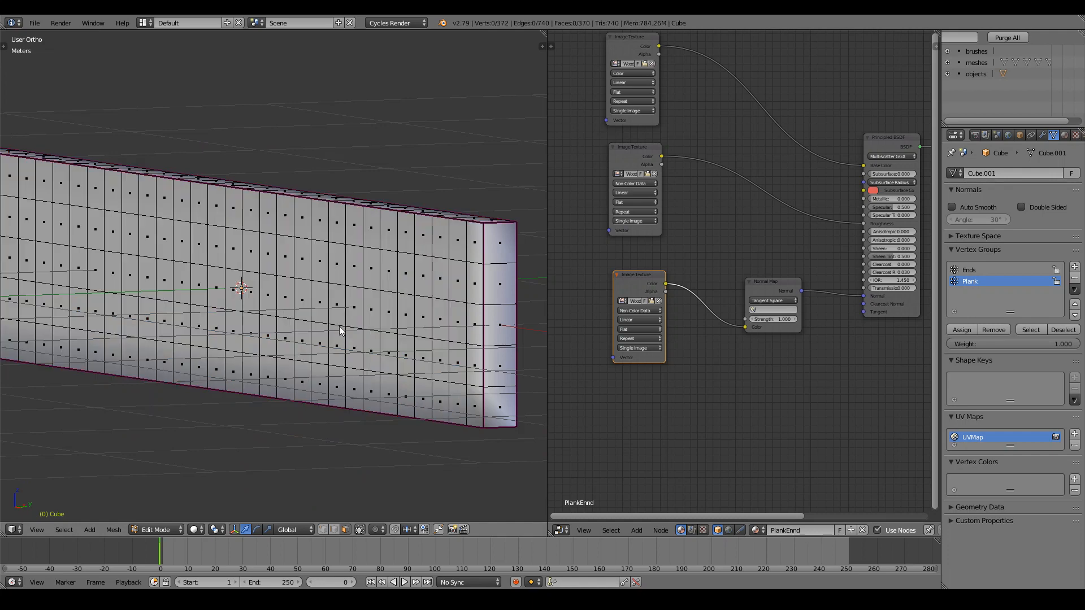
key("Tab")
scroll(351, 327, "down", 2)
mouse_move(351, 327)
middle_mouse_down()
mouse_move(320, 323)
mouse_move(368, 325)
middle_mouse_up()
scroll(364, 323, "up", 4)
scroll(364, 323, "down", 3)
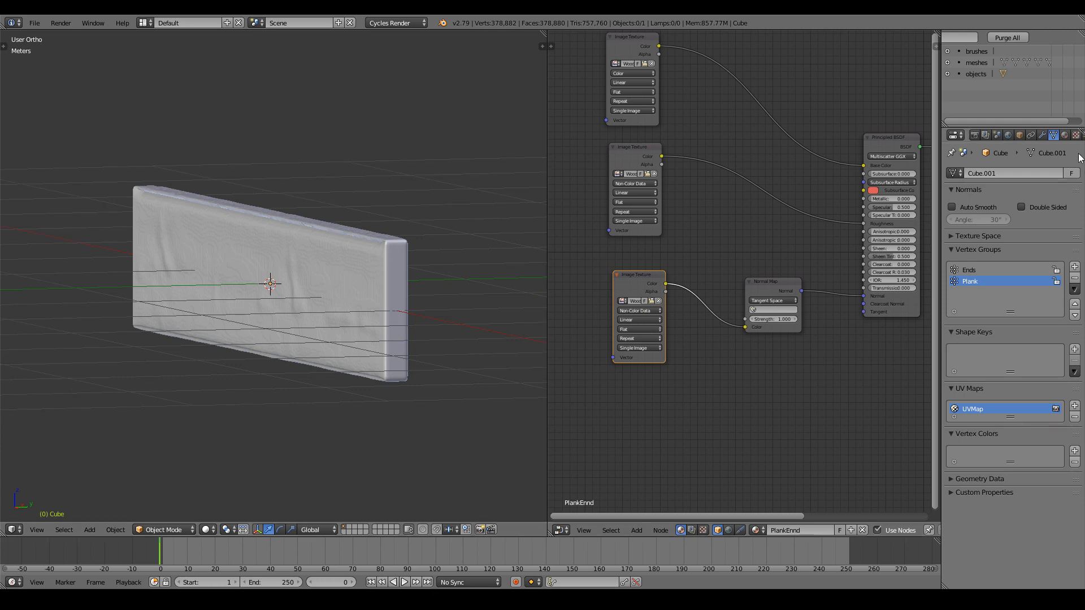
Collapse the existing modifiers and add a second Displace limited to the Ends vertex group.
right_click(412, 267)
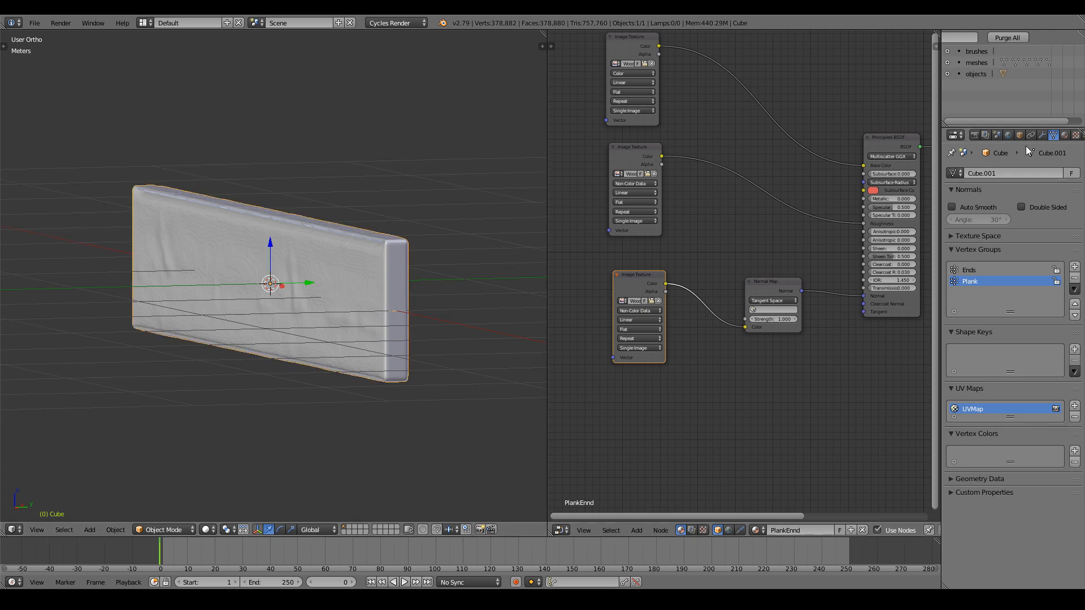
left_click(1043, 135)
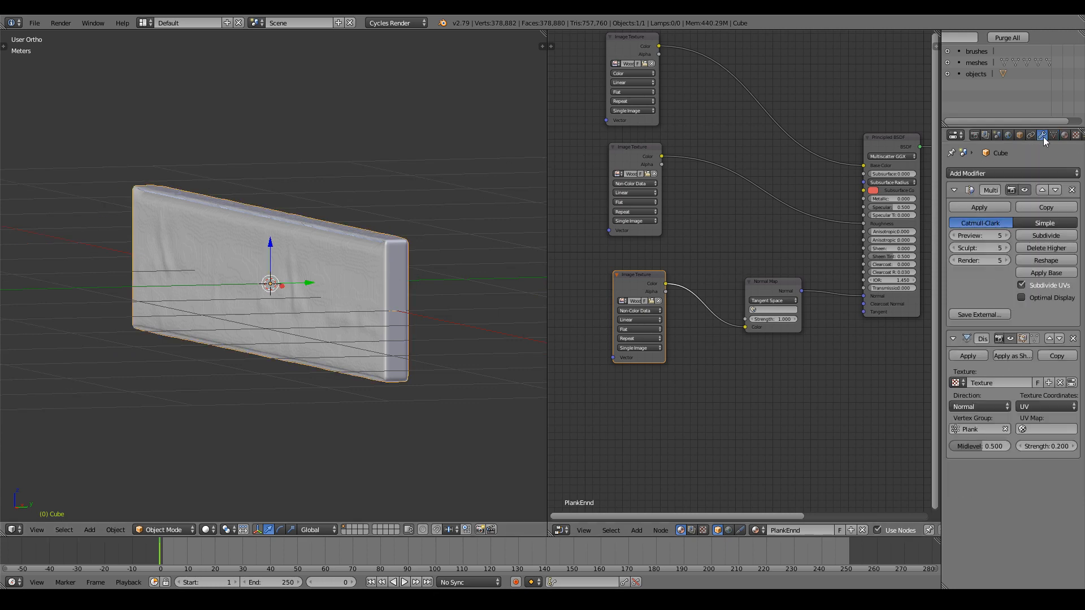
left_click(955, 338)
left_click(954, 190)
left_click(964, 174)
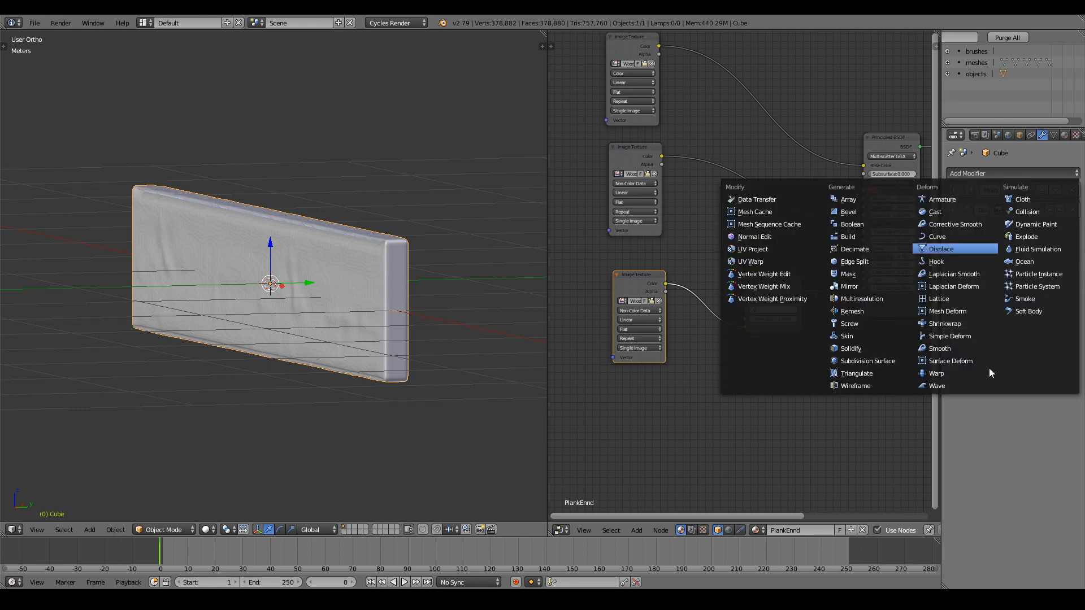
key("Return")
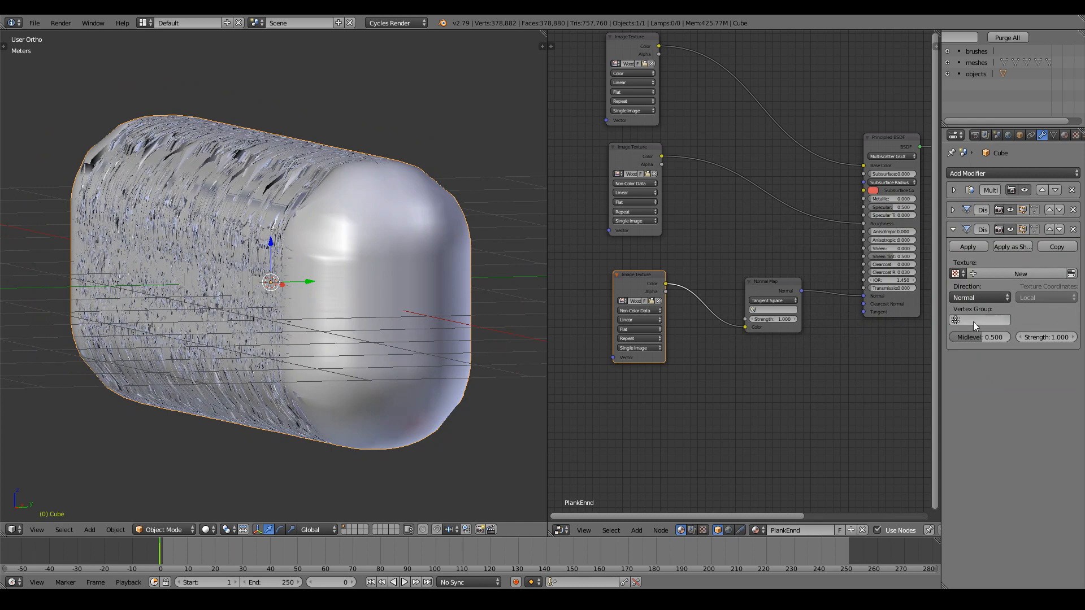
left_click(971, 317)
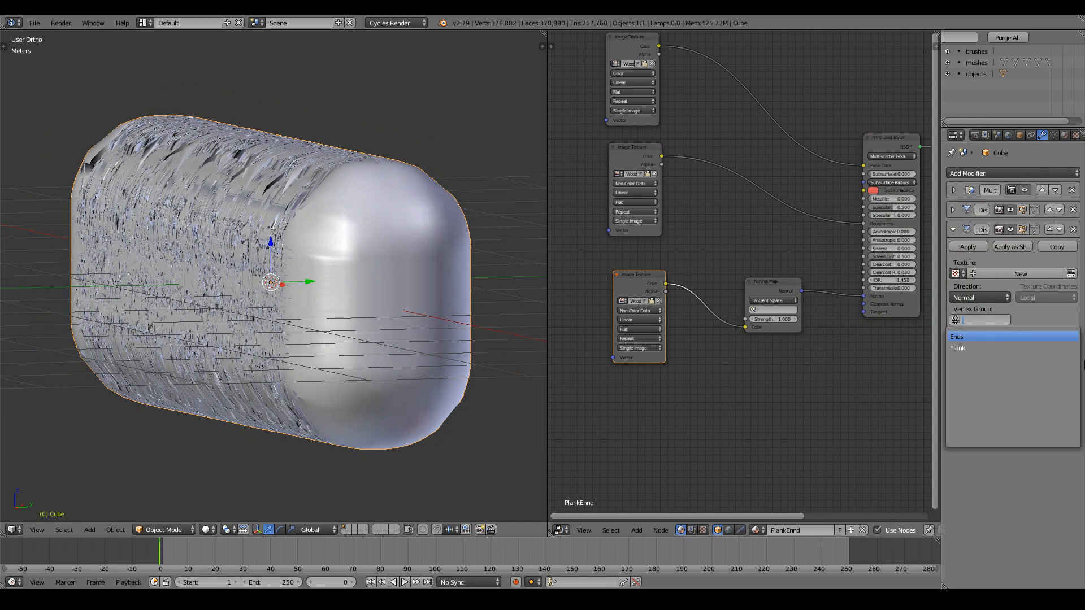
key("Return")
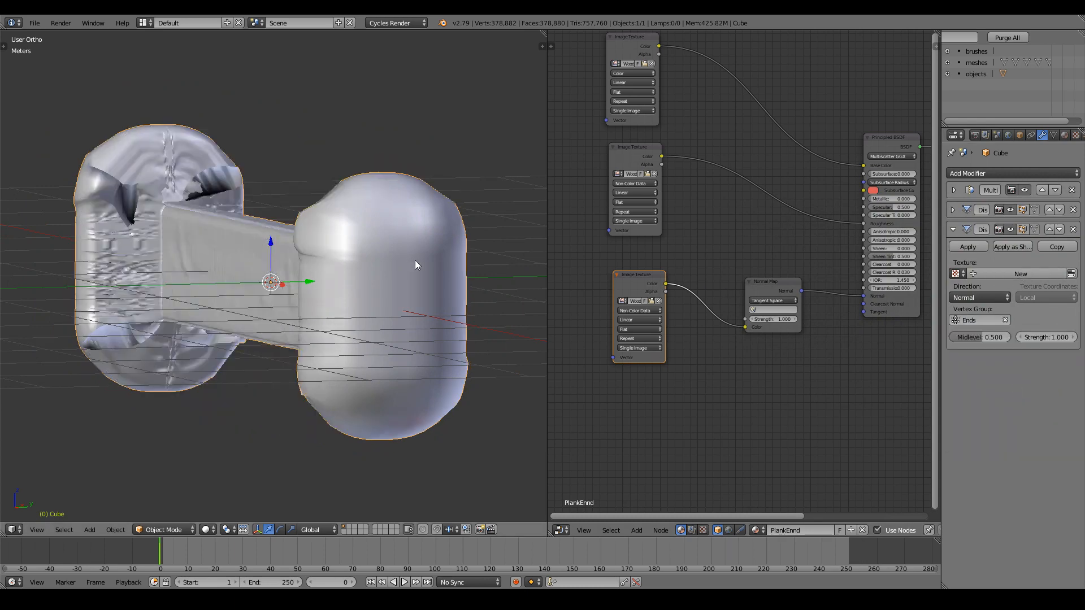
middle_click_drag(363, 269, 341, 274)
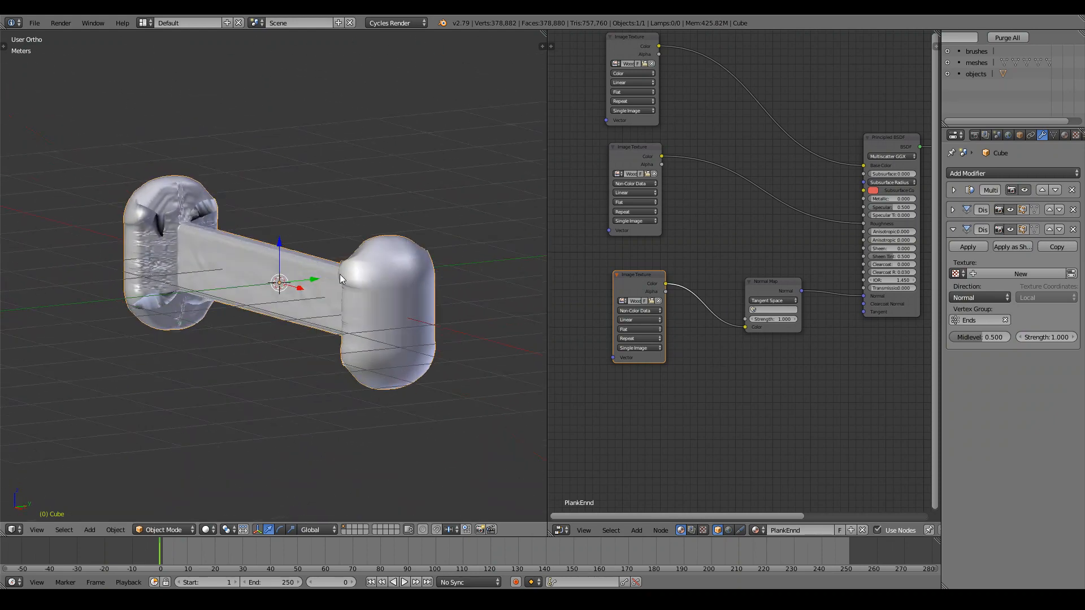
Give Displace.001 a new texture, browse the recent 4K folder, then cancel without loading an image.
left_click(1075, 135)
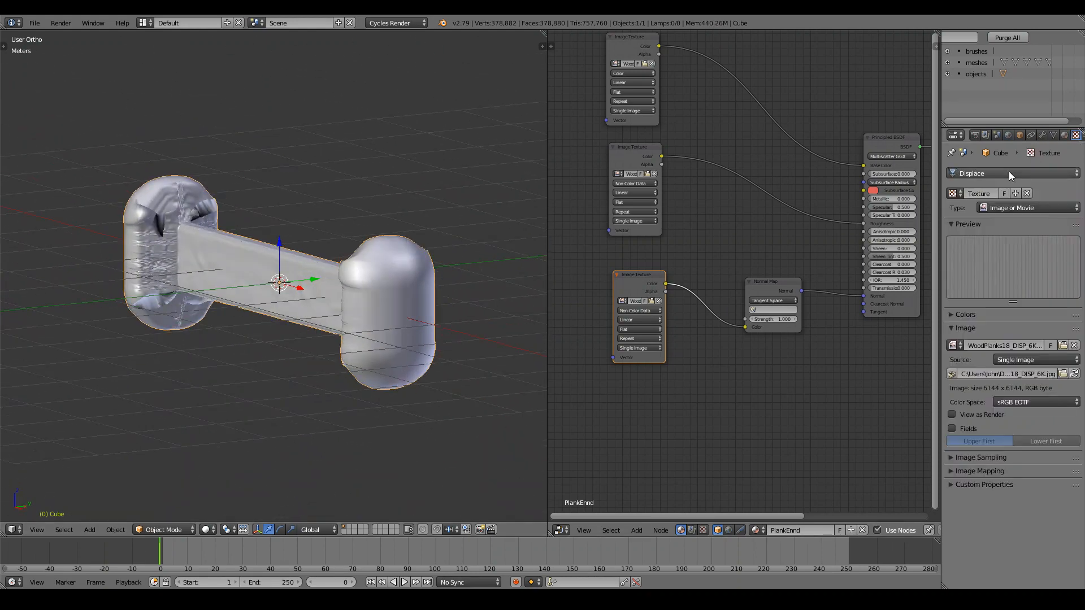
left_click(1009, 174)
left_click(952, 193)
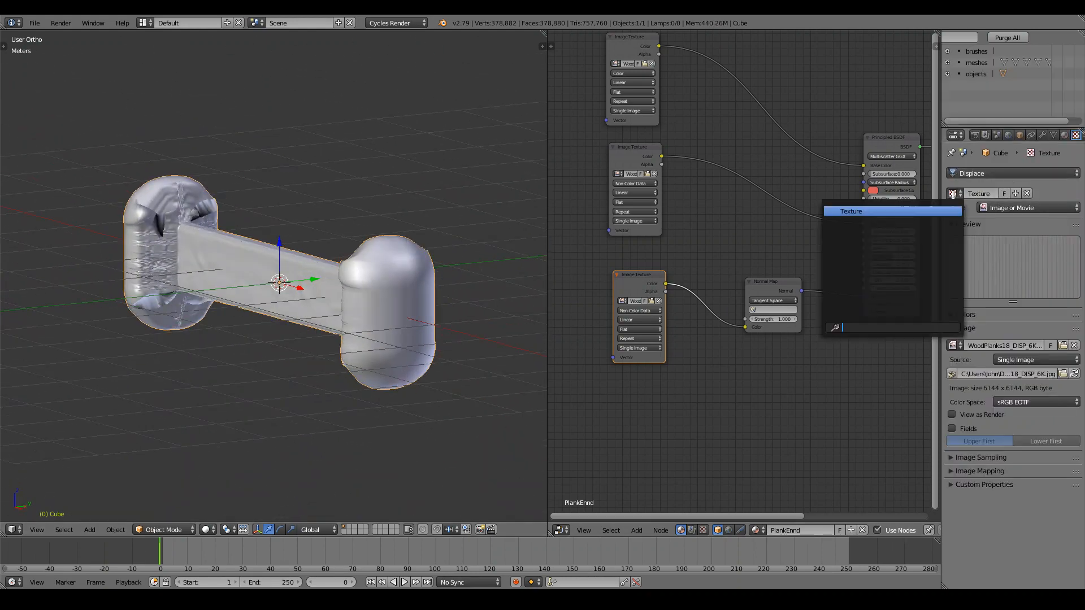
left_click(983, 169)
left_click(994, 126)
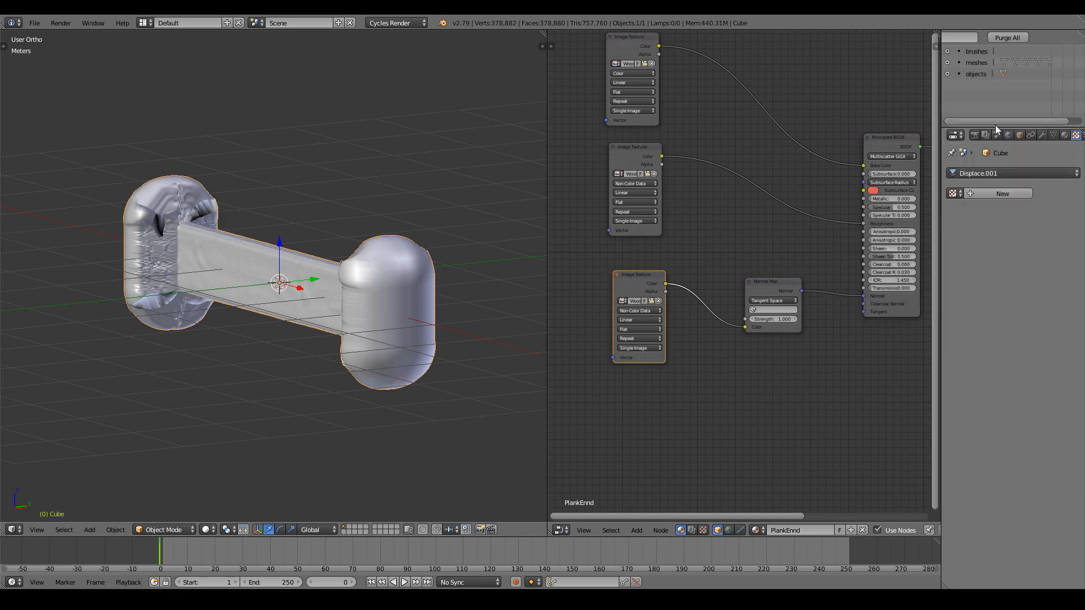
left_click(1002, 194)
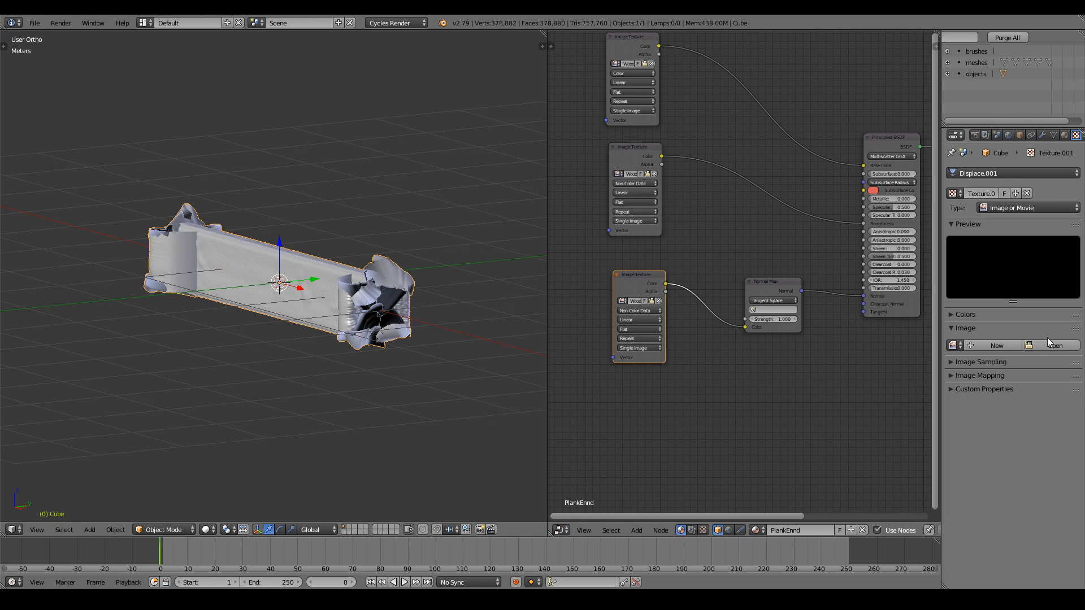
left_click(1048, 343)
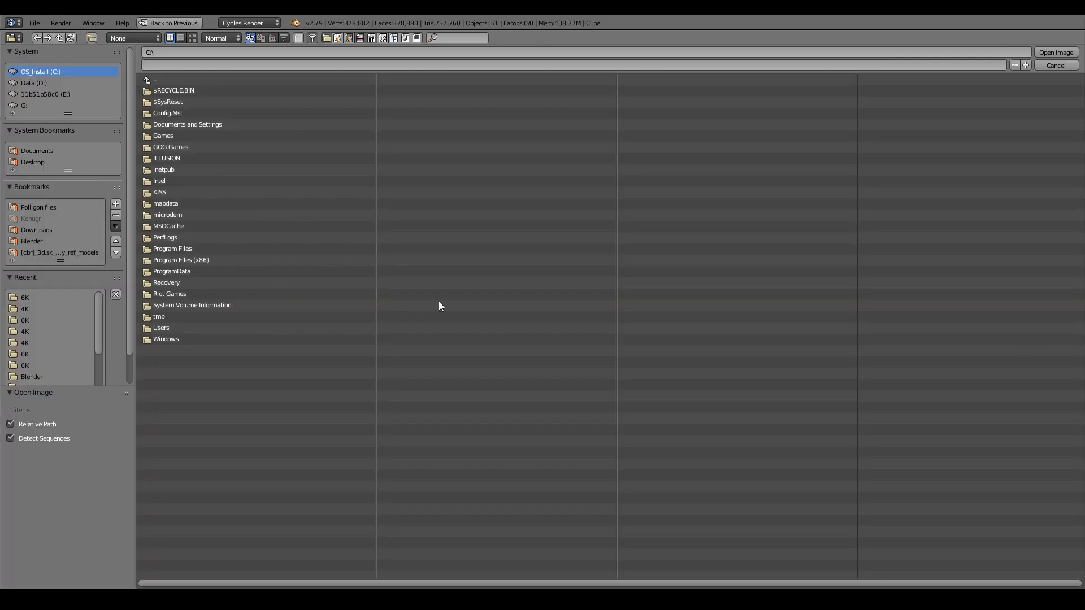
left_click(26, 308)
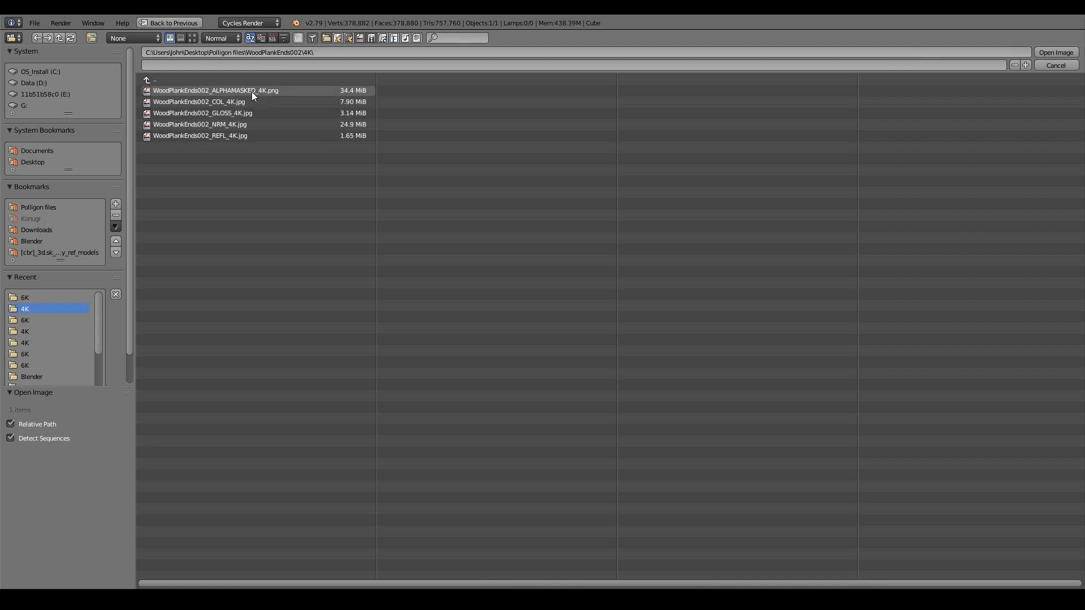
left_click(1046, 68)
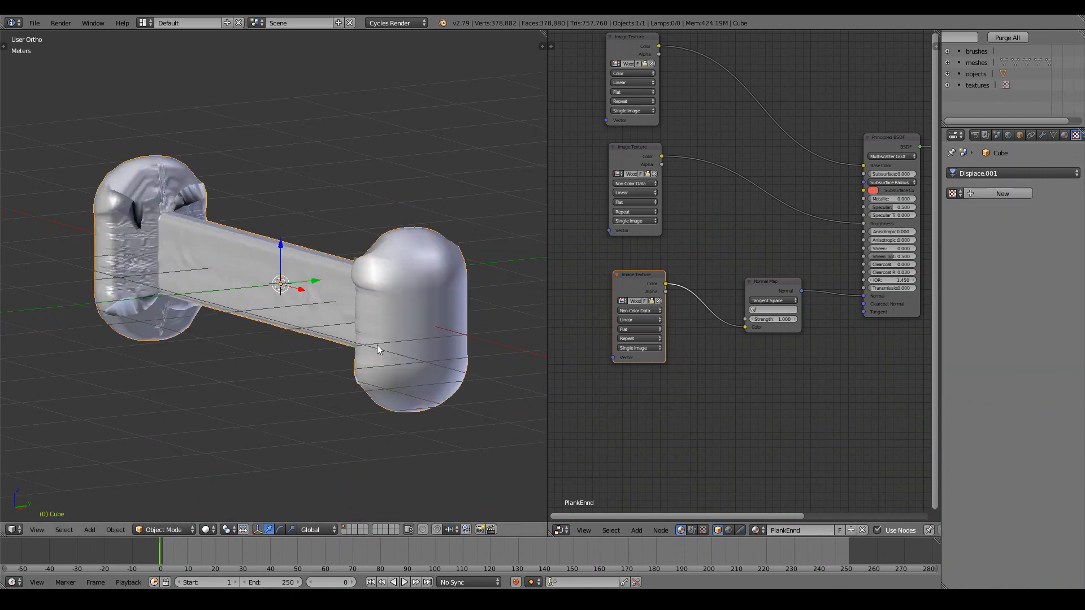
left_click(1043, 136)
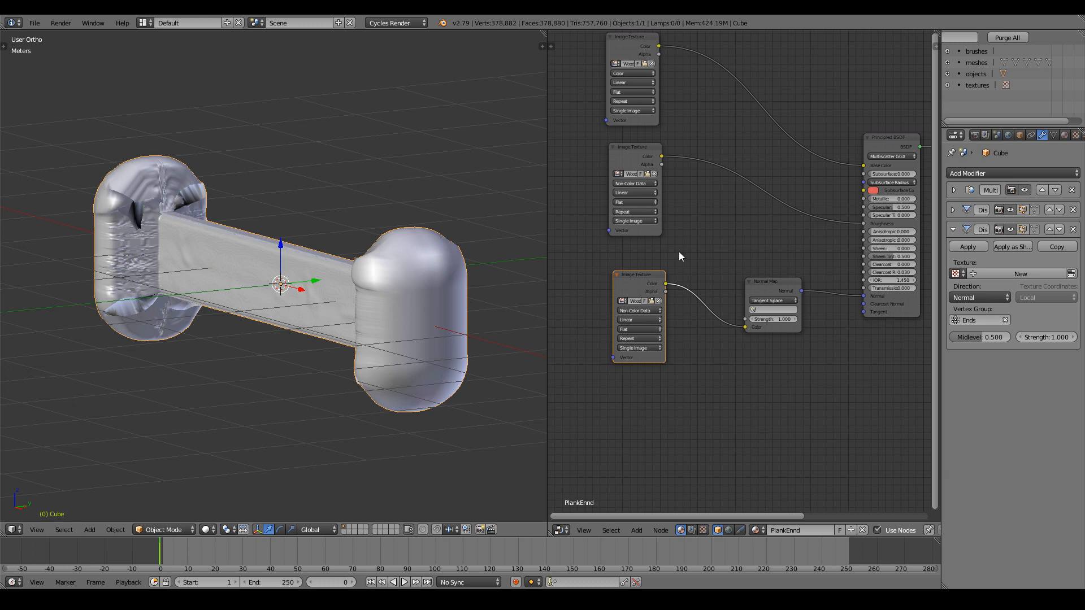
Delete the plank's Ends vertex group, leaving only the Plank group.
middle_click_drag(341, 253, 327, 239)
scroll(326, 240, "up", 3)
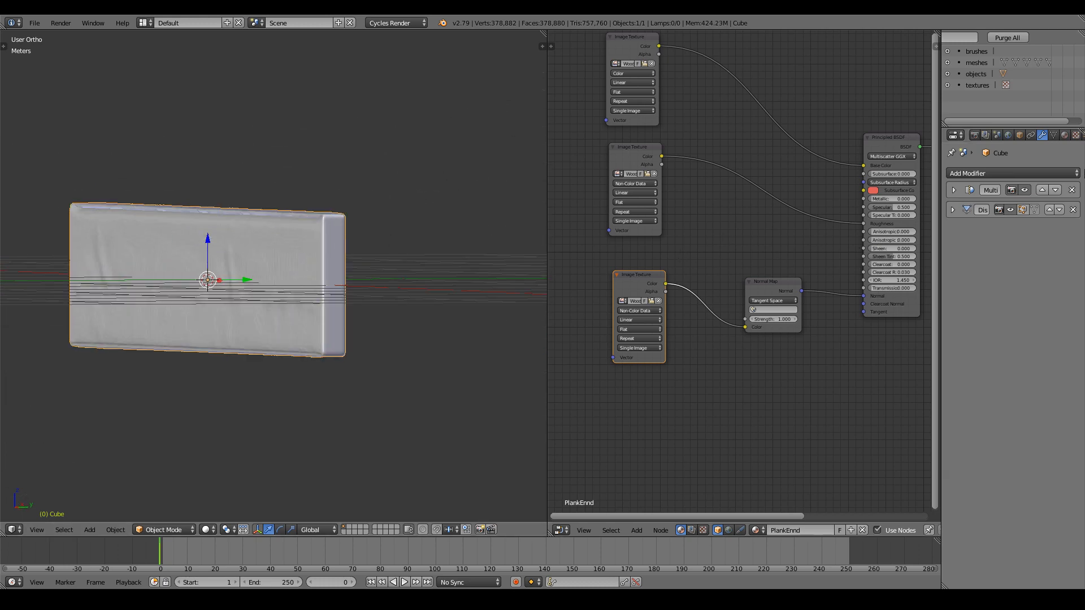
left_click(1054, 135)
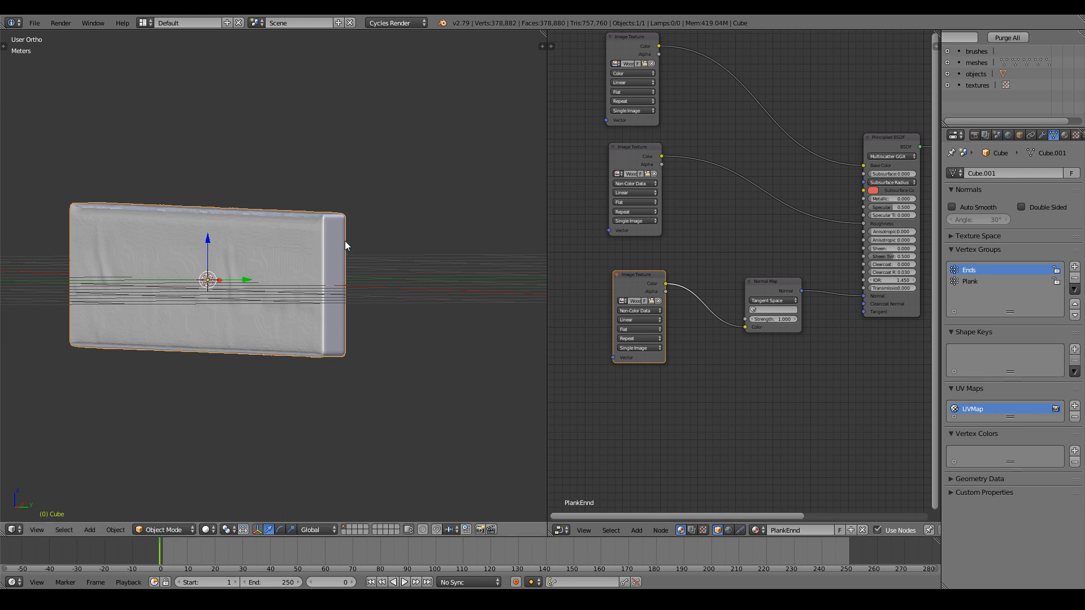
scroll(412, 222, "up", 5)
scroll(430, 222, "up", 4, "ctrl")
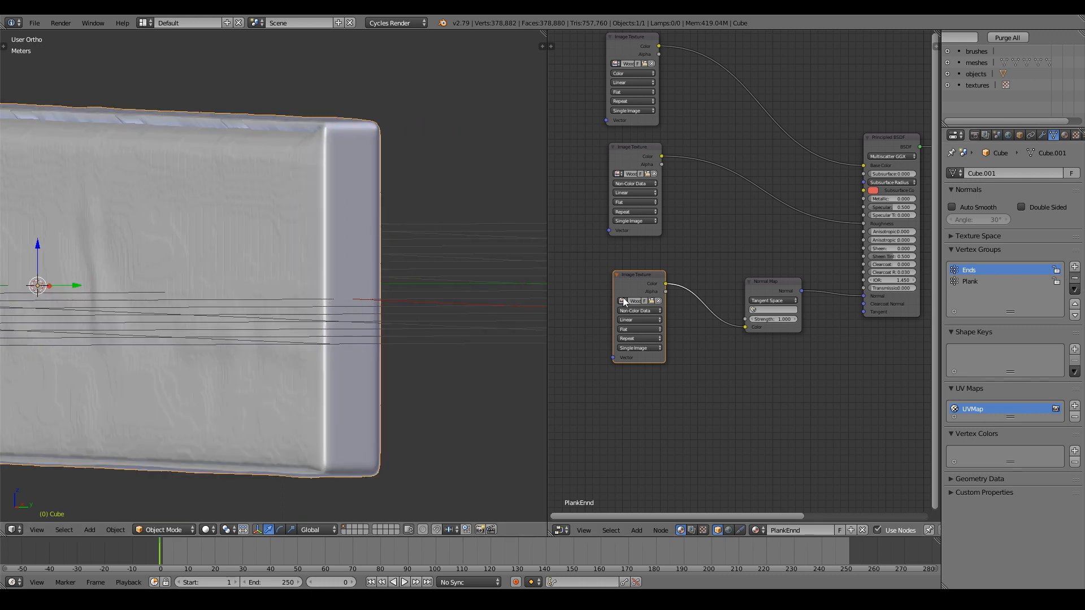
left_click(1075, 278)
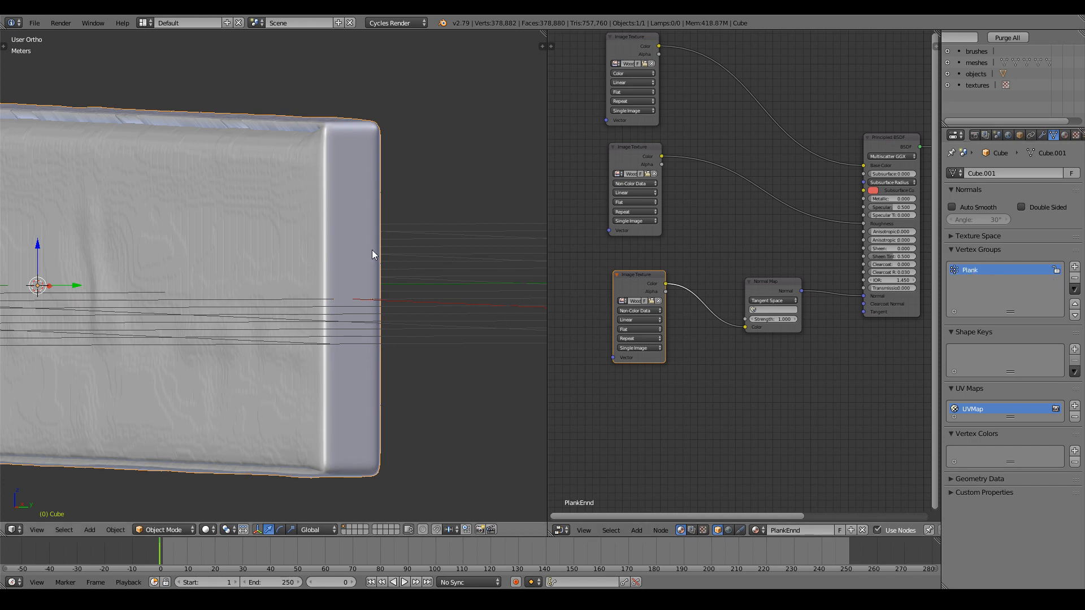
Enter Edit Mode, select the whole mesh, and return the plank to Object Mode.
key("Tab")
key("a")
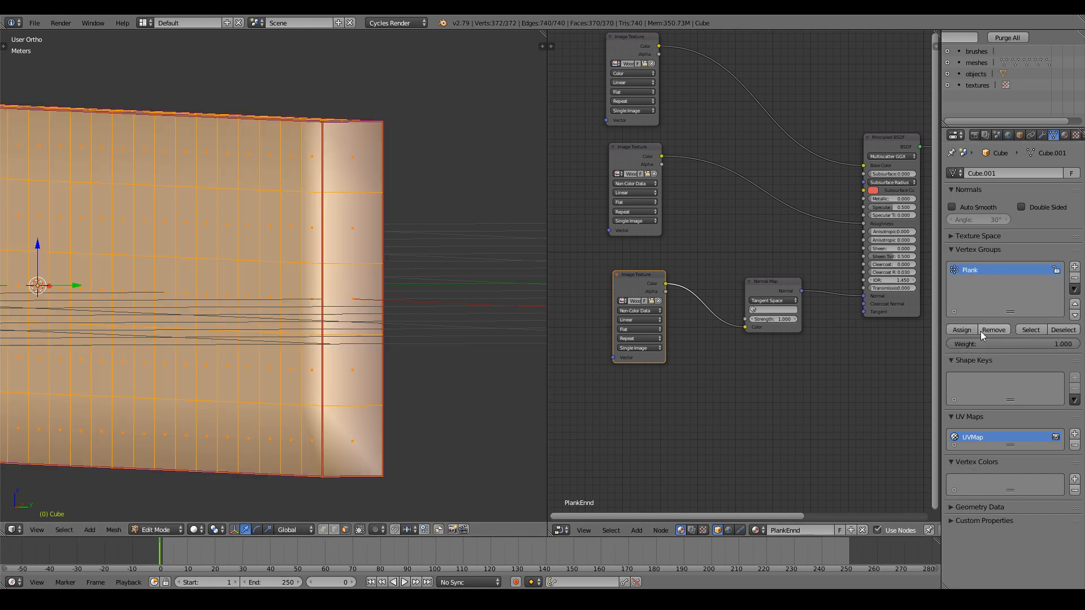
key("Tab")
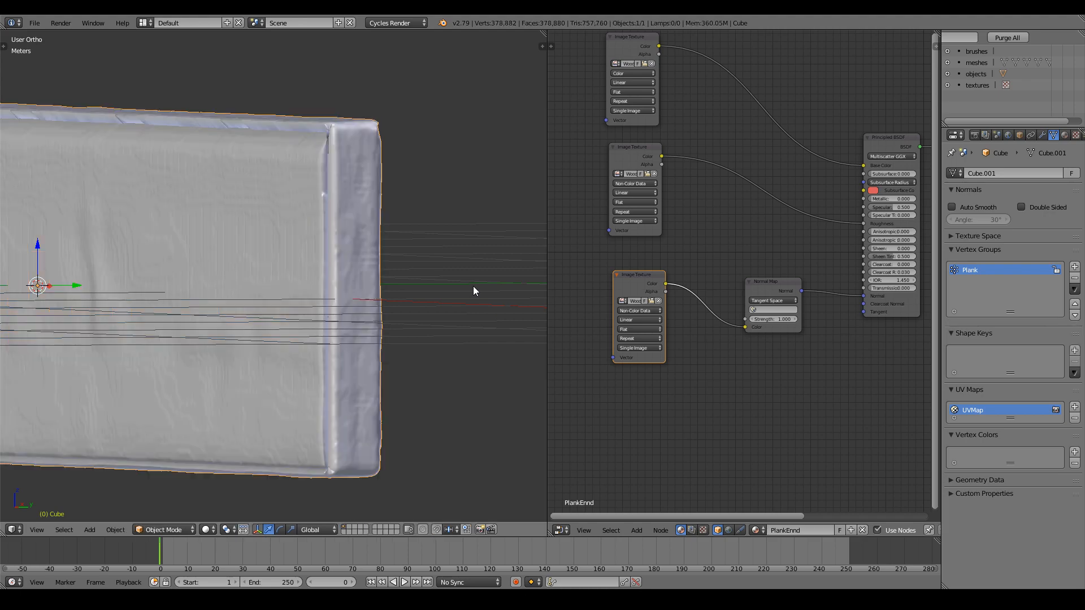
scroll(471, 286, "down", 1)
middle_click_drag(472, 286, 195, 282)
scroll(390, 293, "down", 3)
scroll(127, 286, "down", 5)
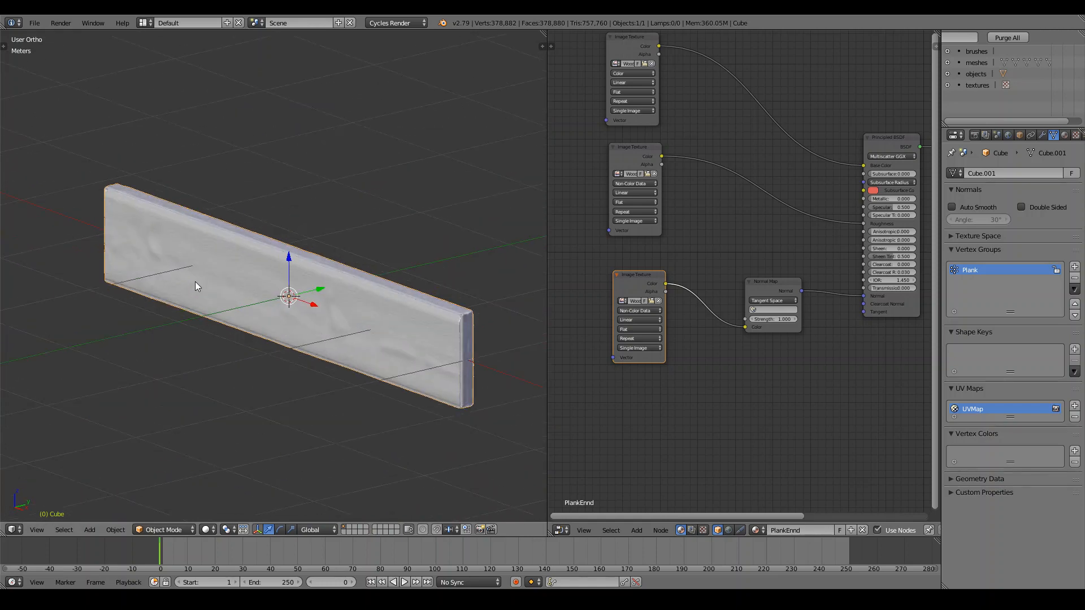
Deselect the plank, orbit to a lower view, and bring up the viewport shading menu.
key("a")
scroll(195, 283, "up", 2)
scroll(197, 283, "down", 2)
middle_click_drag(682, 384, 669, 365)
middle_click_drag(207, 359, 195, 336)
scroll(195, 336, "up", 2)
left_click(206, 530)
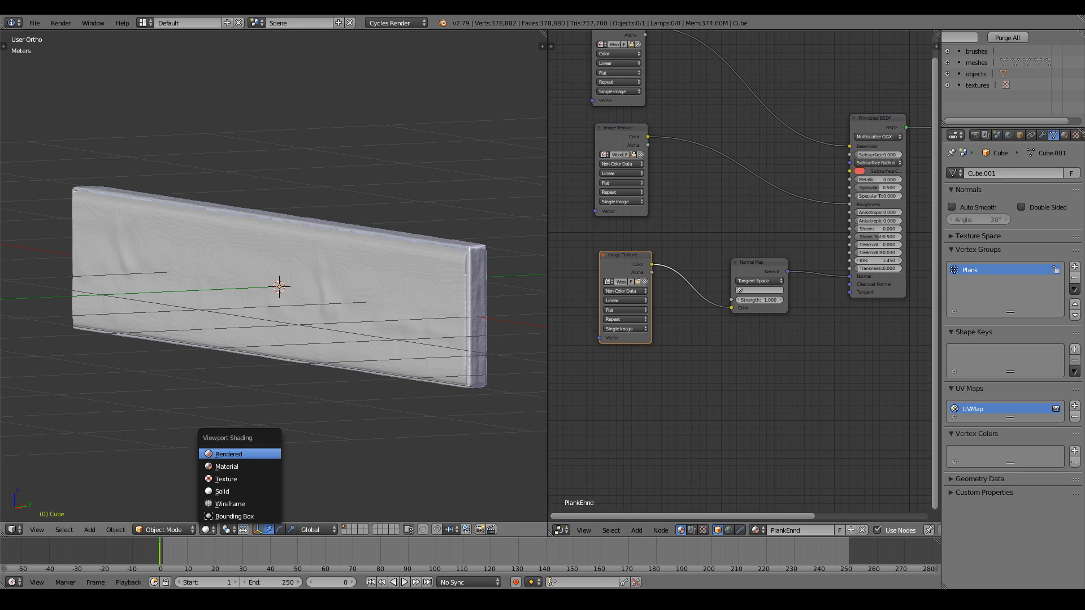
Switch the viewport to Rendered shading and inspect the plank's wood grain and ends.
left_click(237, 454)
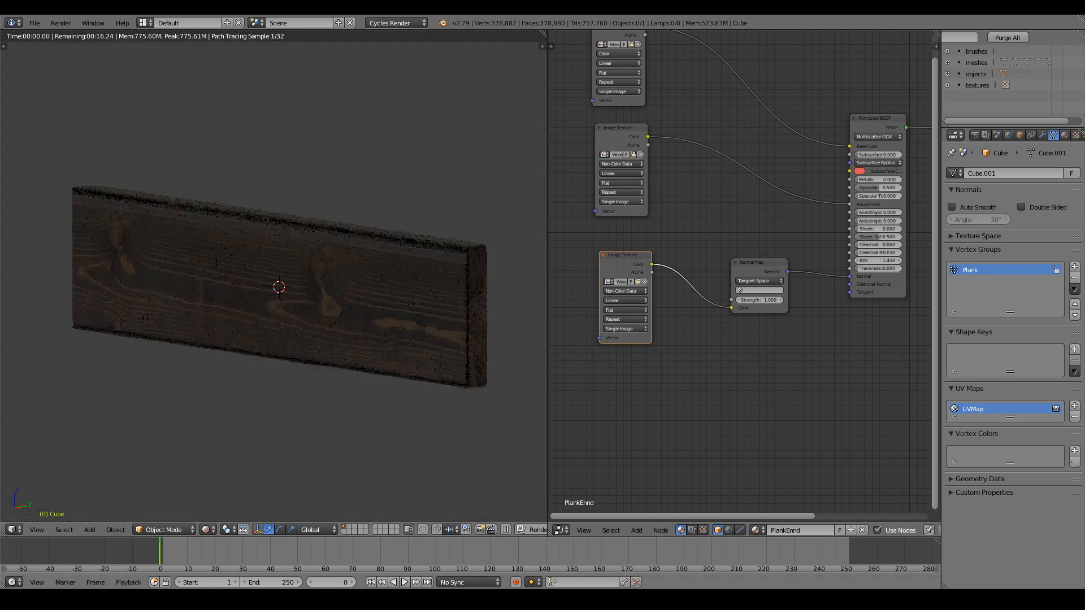
middle_click_drag(377, 316, 340, 295)
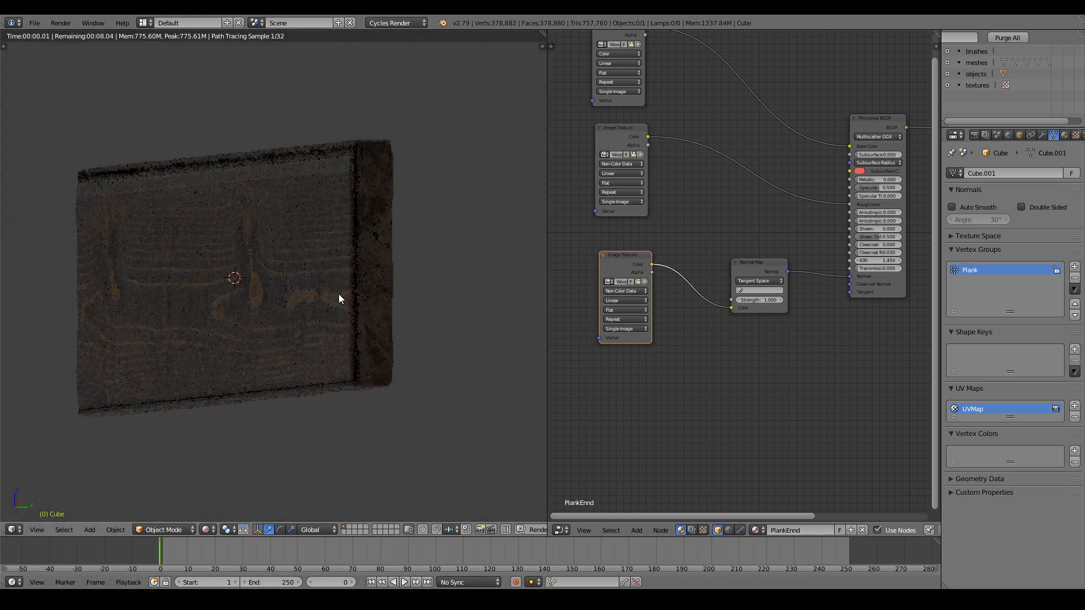
scroll(274, 317, "up", 5)
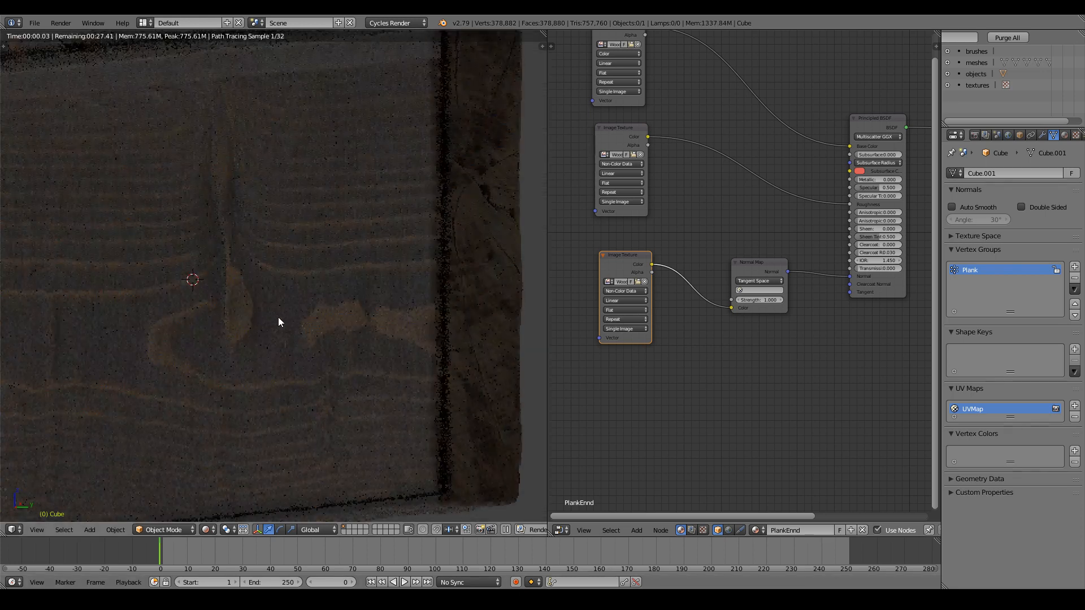
scroll(281, 315, "down", 5)
middle_click_drag(282, 314, 249, 314)
scroll(441, 317, "down", 4)
middle_click_drag(278, 371, 257, 321)
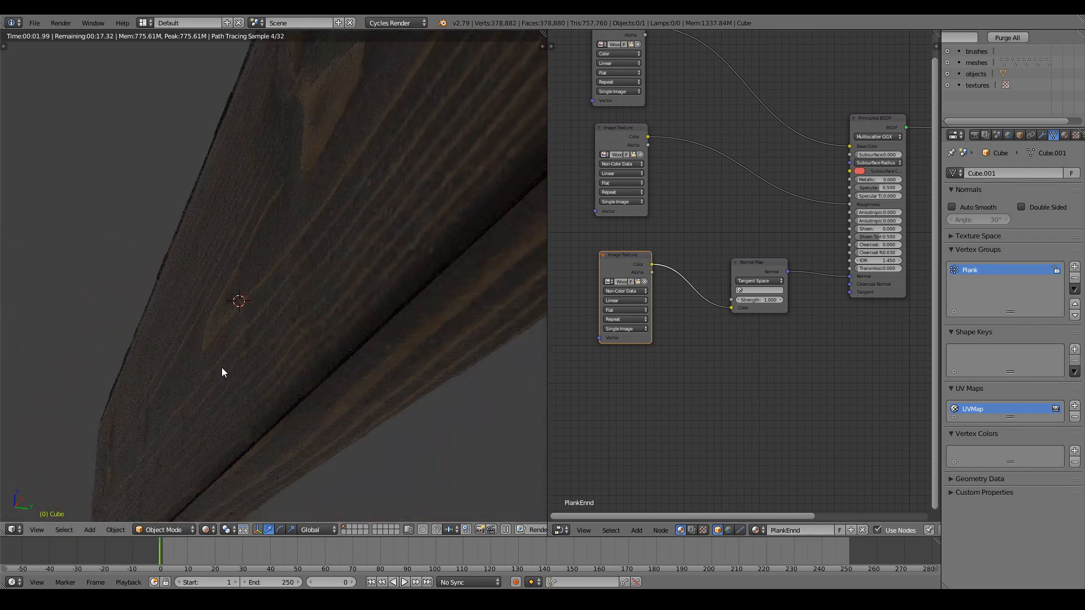
mouse_move(222, 373)
middle_mouse_down()
mouse_move(262, 339)
mouse_move(260, 349)
mouse_move(361, 378)
mouse_move(345, 395)
middle_mouse_up()
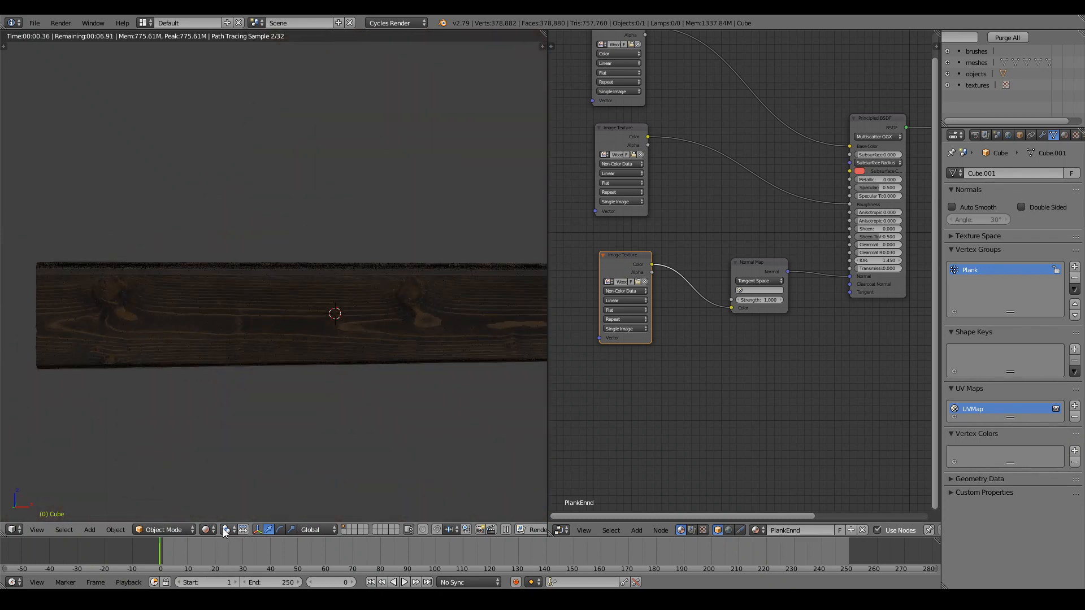
Return the viewport to Solid shading.
left_click(208, 530)
left_click(226, 489)
scroll(364, 359, "down", 5)
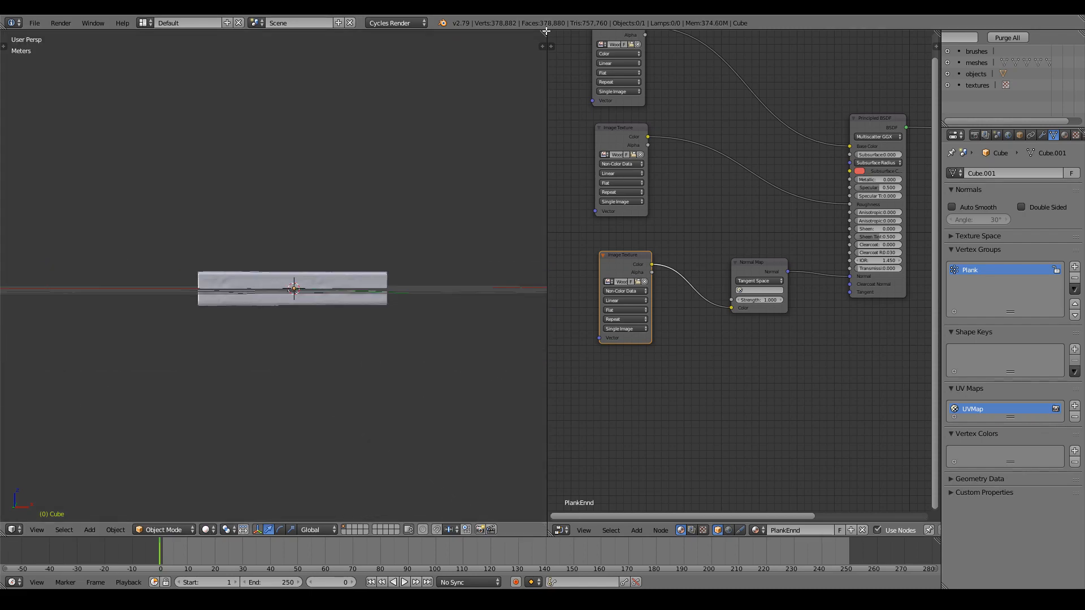
Merge the node editor into the 3D view and add a plane to the scene.
left_click_drag(544, 34, 581, 32)
middle_click_drag(250, 431, 255, 463)
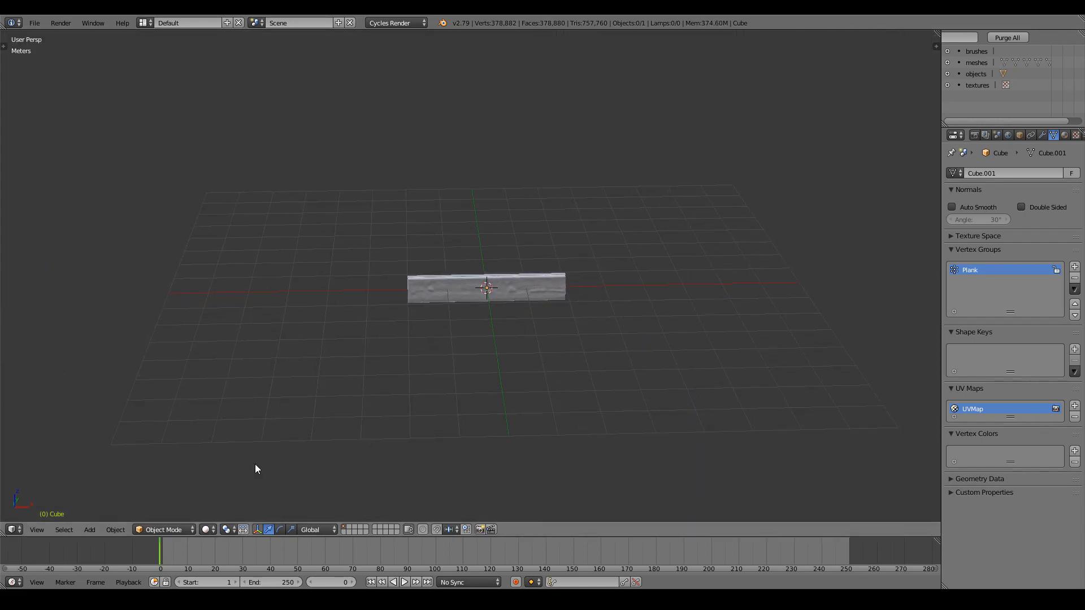
left_click(108, 531)
mouse_move(95, 526)
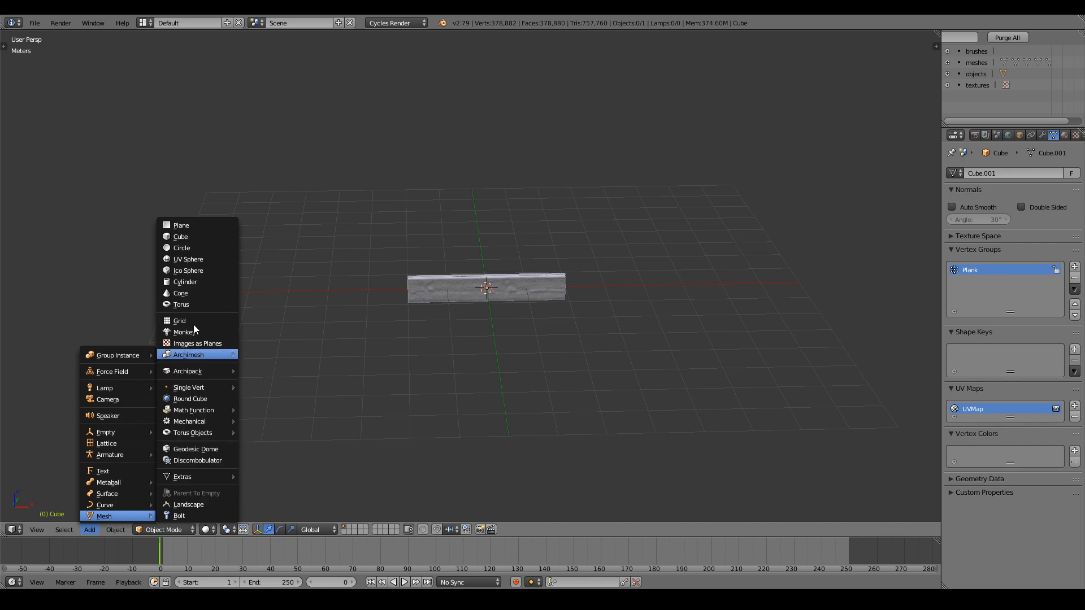
left_click(192, 225)
In side view, raise the plank above the new plane, then select the plane.
key("KP_3")
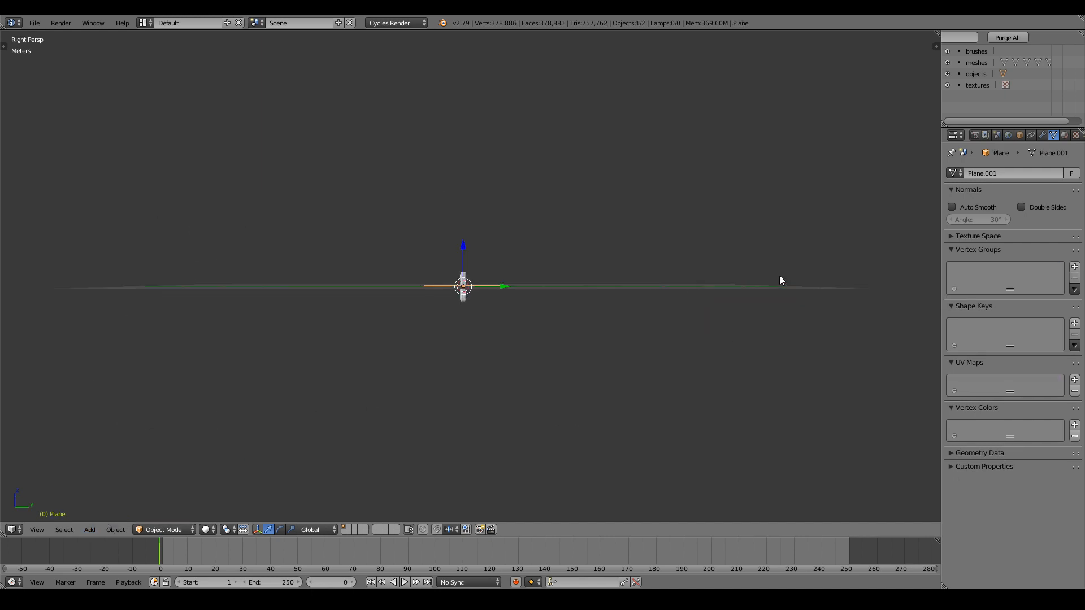
scroll(426, 279, "up", 4)
right_click(432, 276)
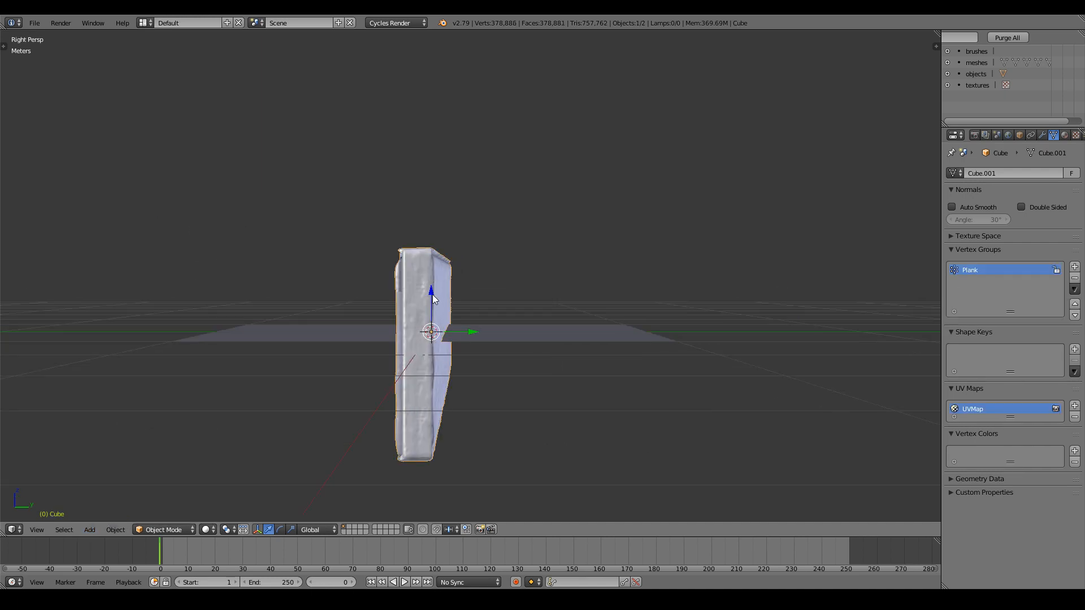
left_click_drag(433, 299, 452, 181)
right_click(579, 334)
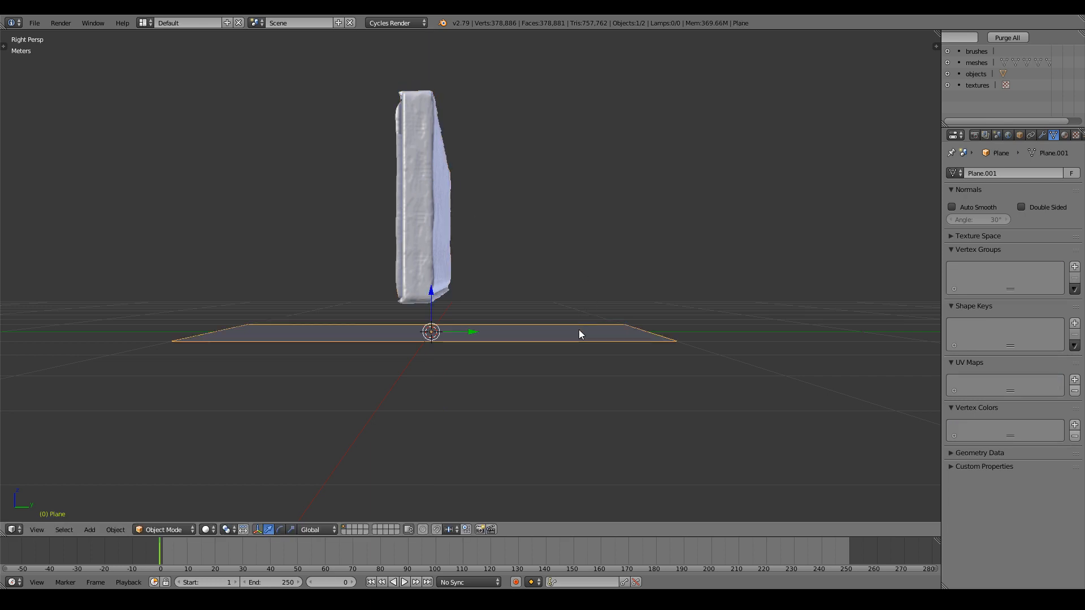
scroll(582, 328, "down", 6)
scroll(582, 327, "up", 6, "ctrl")
In Edit Mode, scale the whole plane up into a larger floor.
key("Tab")
scroll(581, 320, "up", 4)
middle_click_drag(567, 339, 564, 378)
right_click(362, 336)
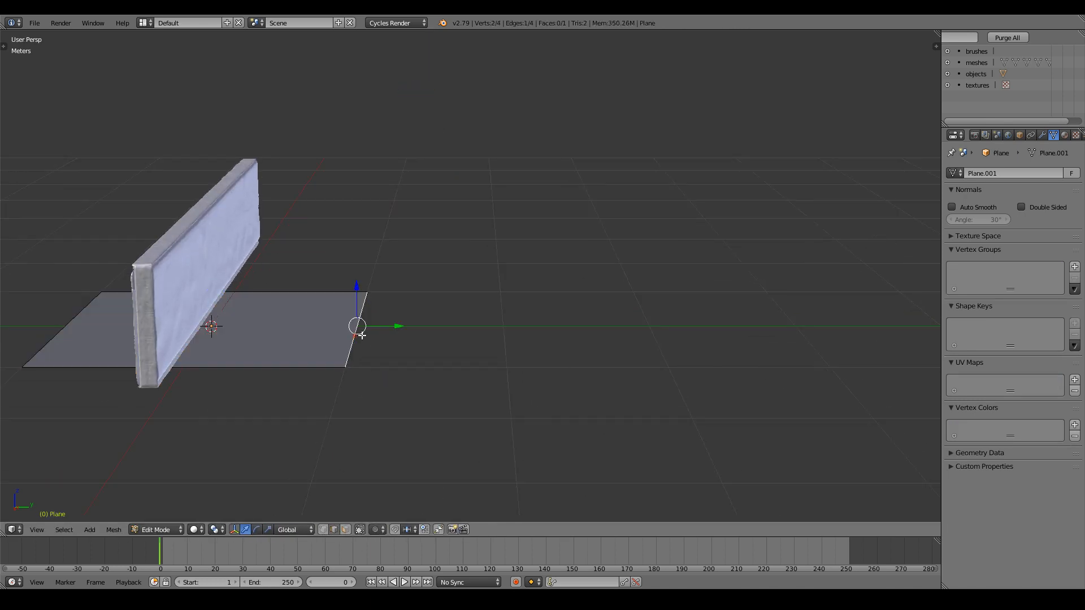
key("KP_1")
key("KP_7")
scroll(385, 334, "down", 12)
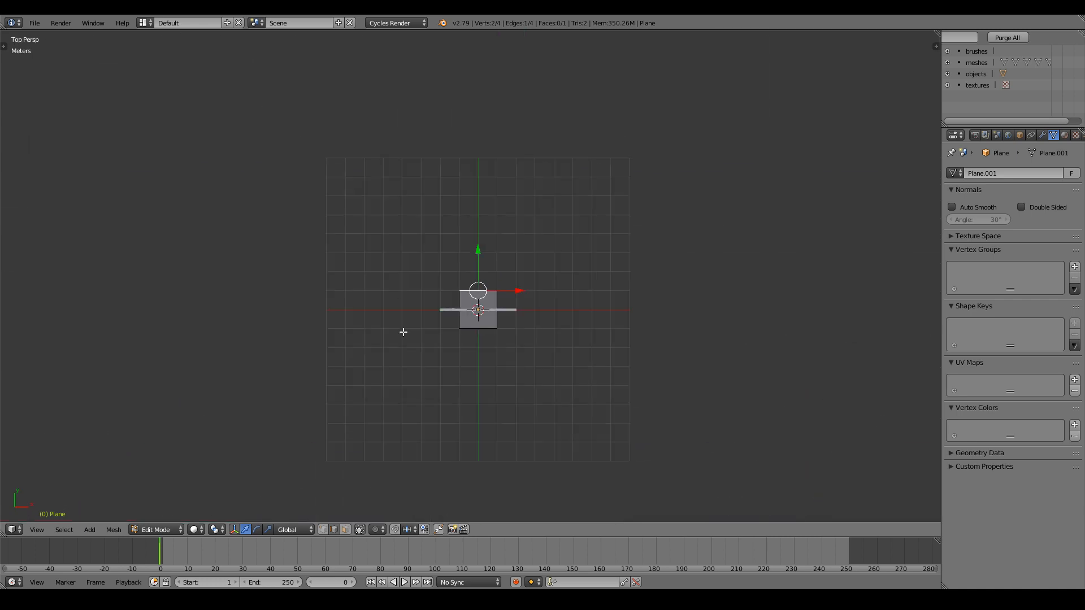
key("a")
key("a")
key("s")
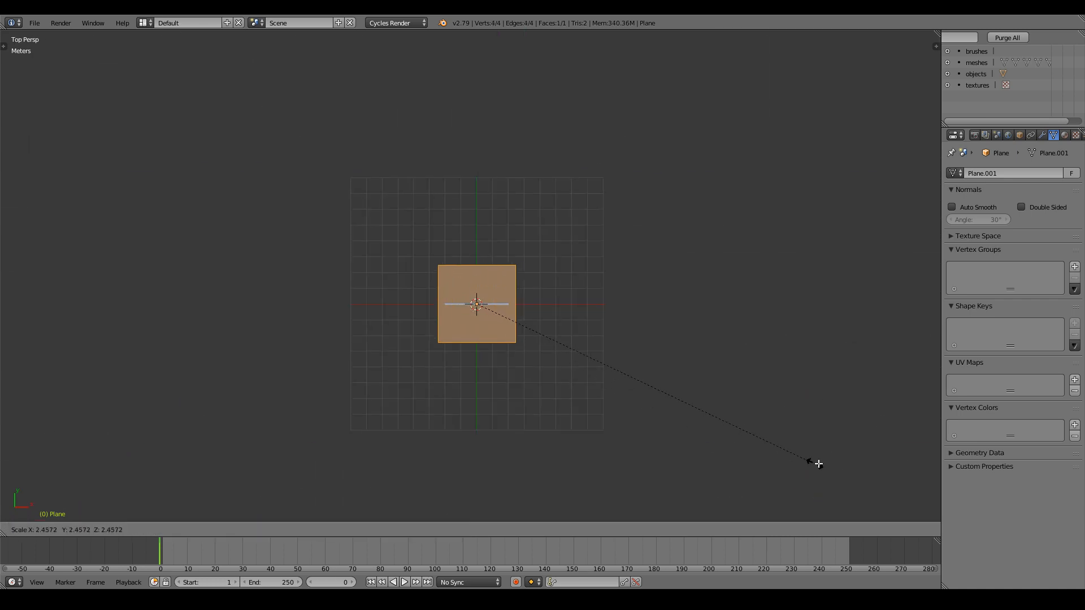
left_click(932, 489)
Extrude the plane's back edge upward into a wall.
right_click(504, 259)
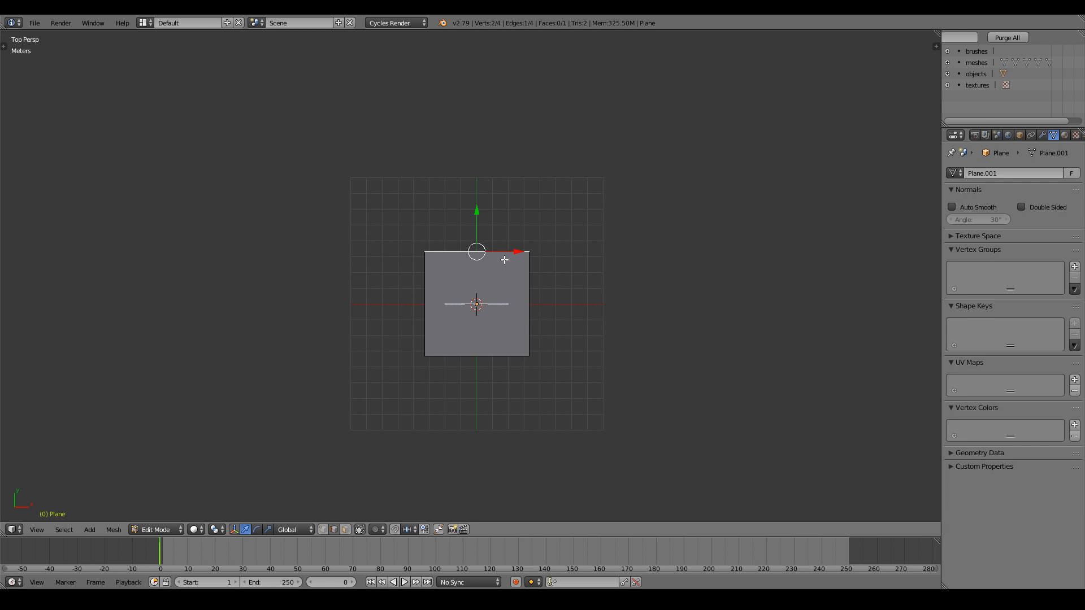
key("KP_1")
key("KP_3")
scroll(504, 259, "up", 3, "shift")
scroll(504, 260, "up", 1)
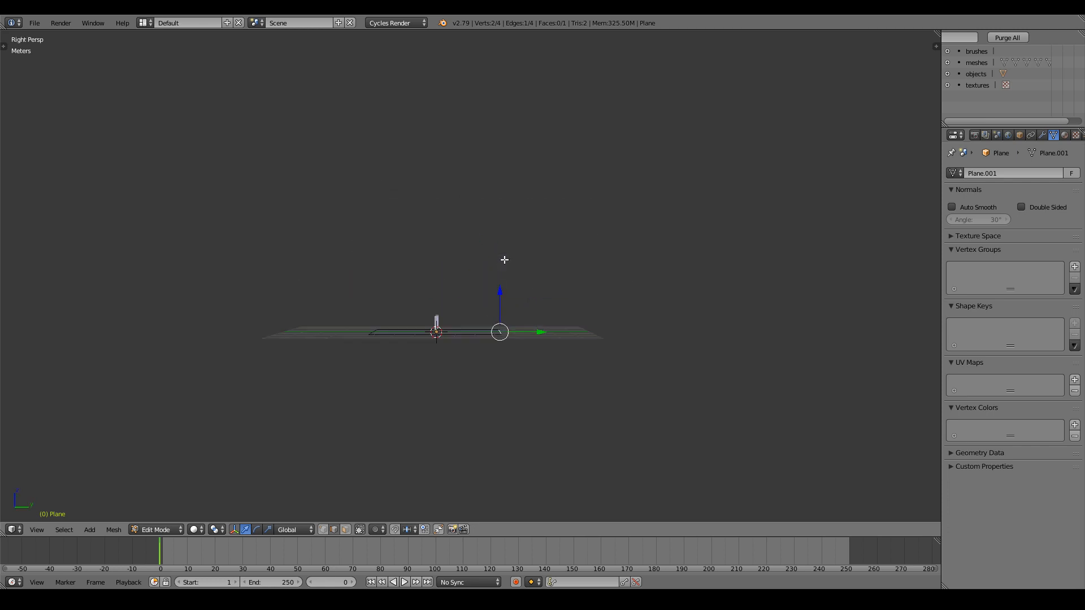
key("e")
left_click(531, 208)
Bevel the floor-to-wall corner into a 6-segment curve and return to Object Mode.
key("KP_5")
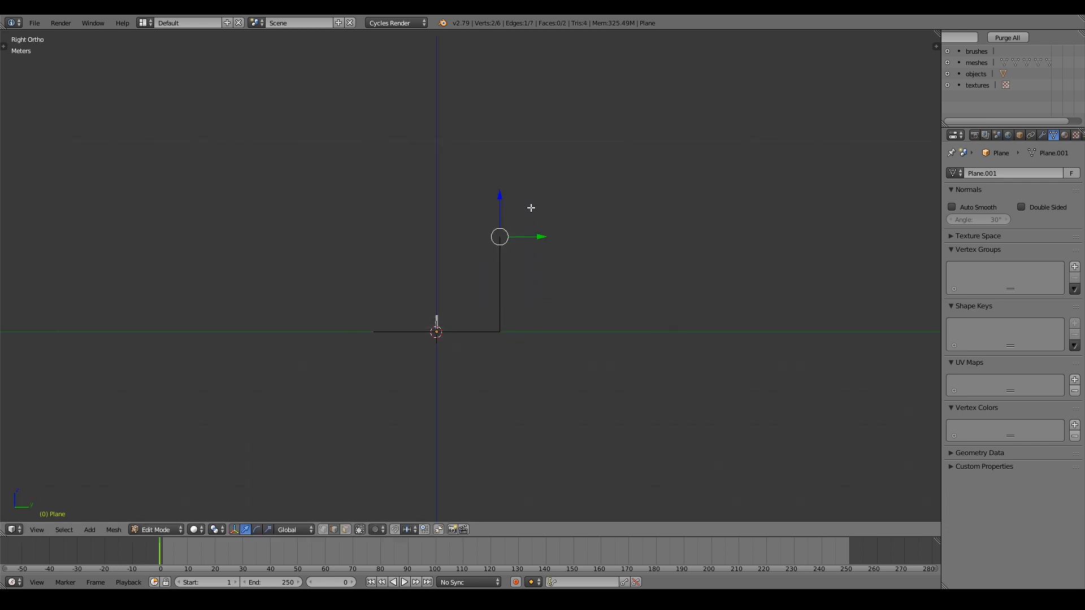
middle_click_drag(531, 208, 557, 278)
key("ctrl+b")
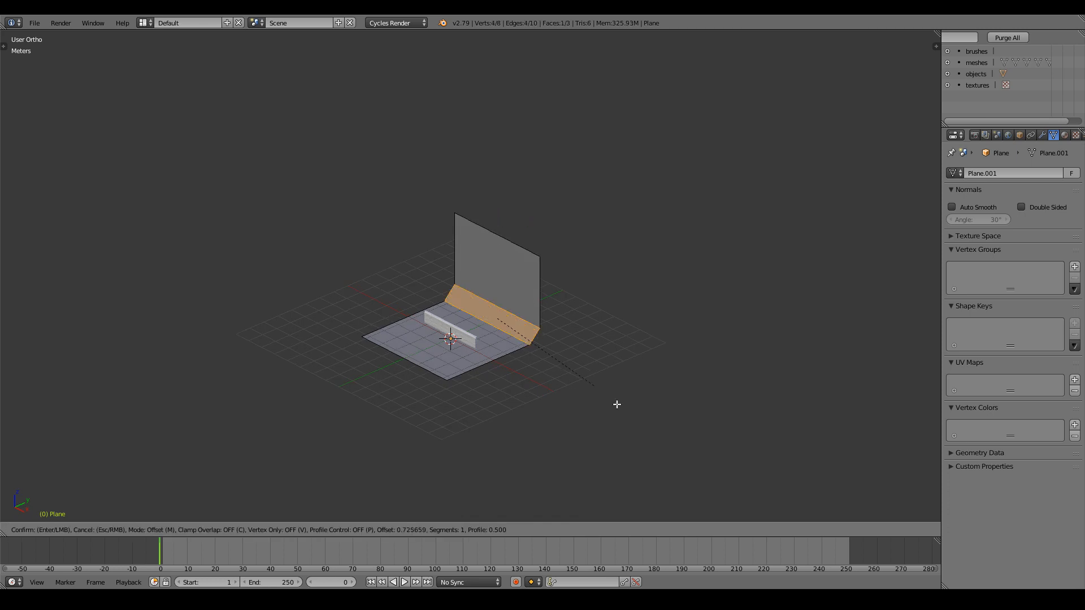
scroll(644, 420, "up", 5)
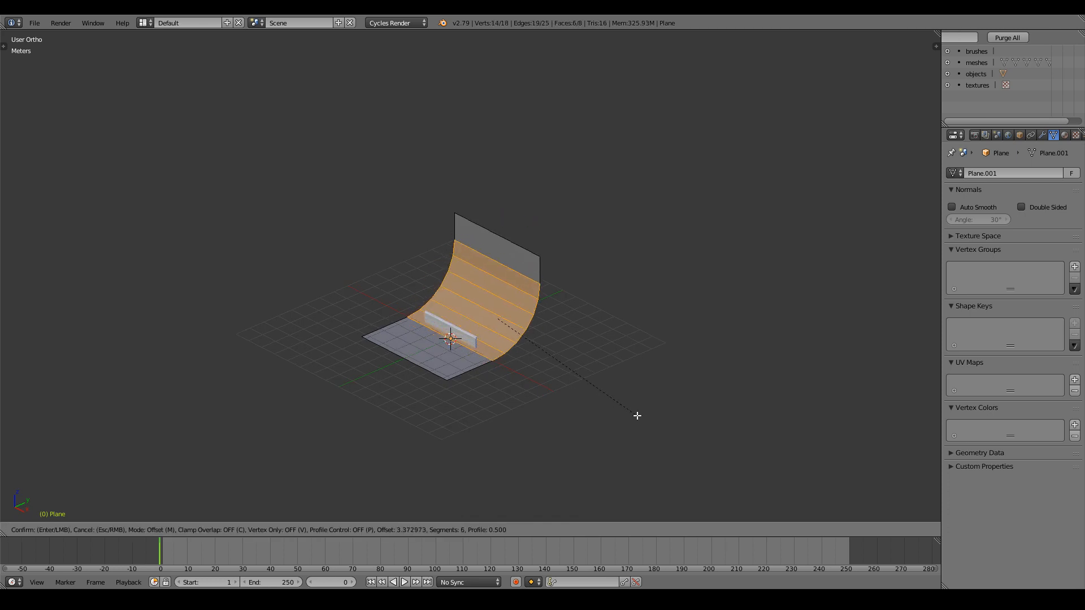
left_click(612, 407)
key("Tab")
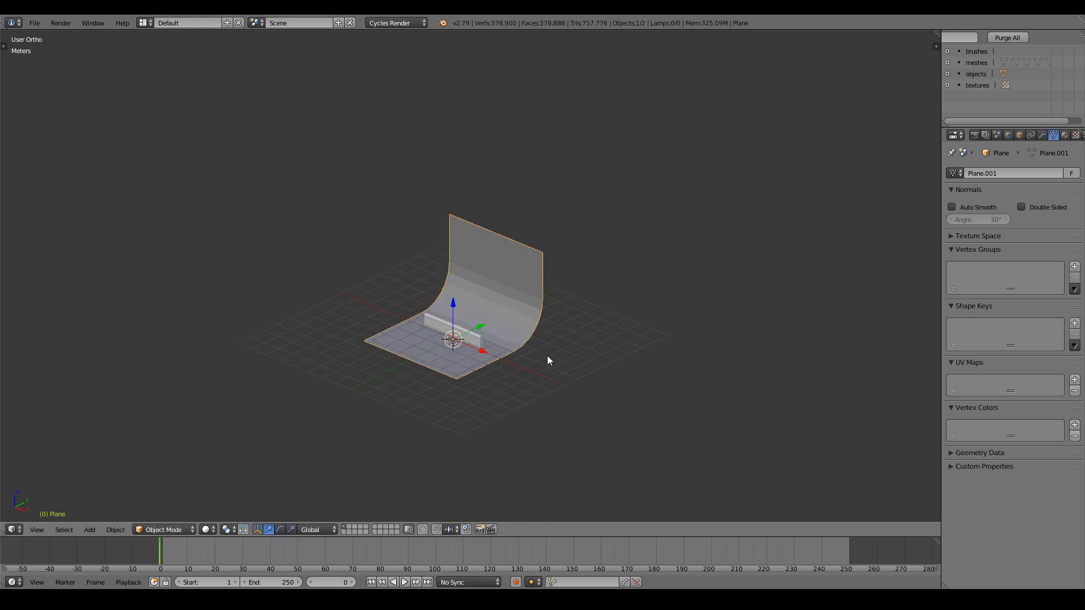
scroll(547, 355, "up", 4)
scroll(485, 377, "down", 4)
middle_click_drag(283, 449, 344, 425)
Add a camera and walk-navigate it to frame the plank.
left_click(91, 530)
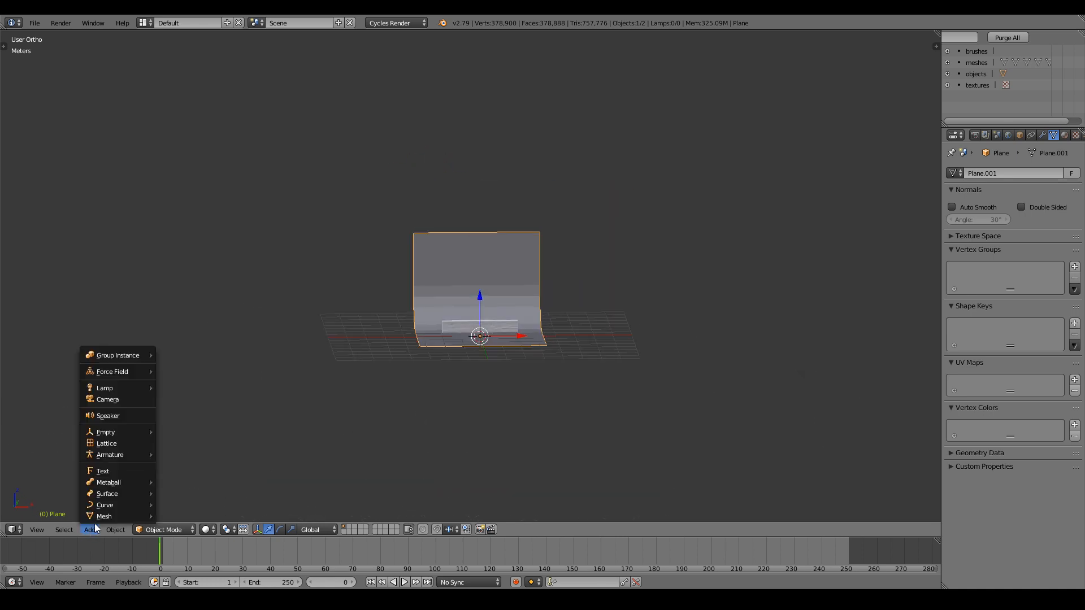
left_click(117, 401)
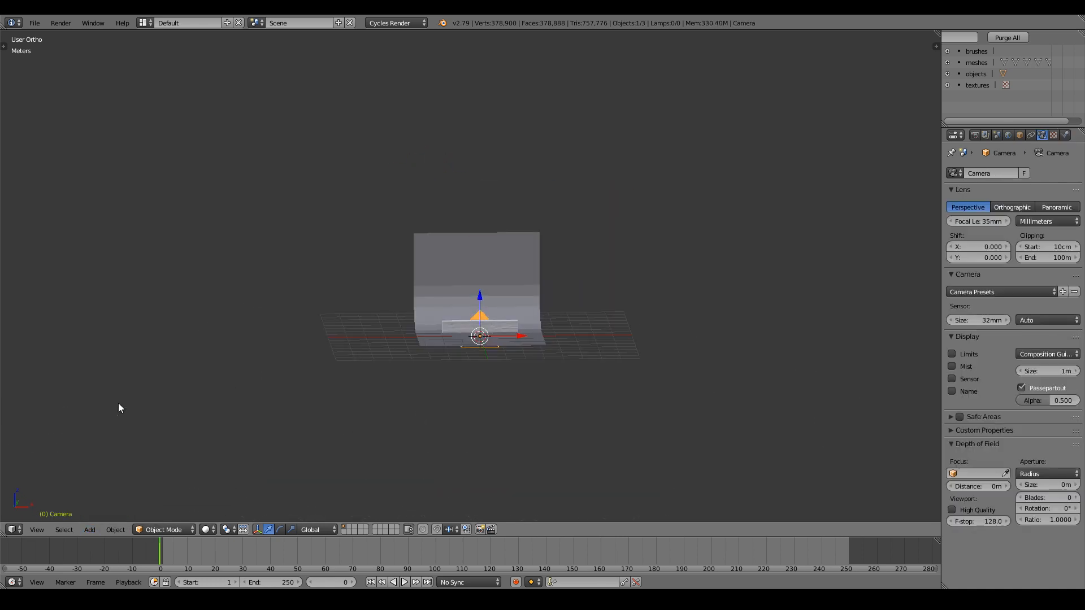
key("KP_0")
key("shift+f")
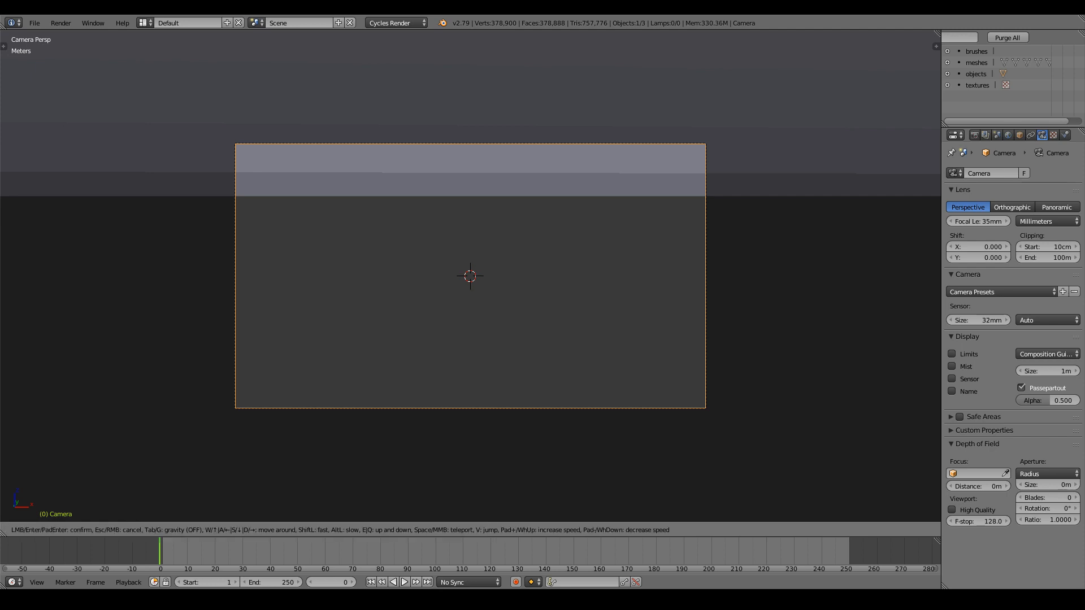
key("s")
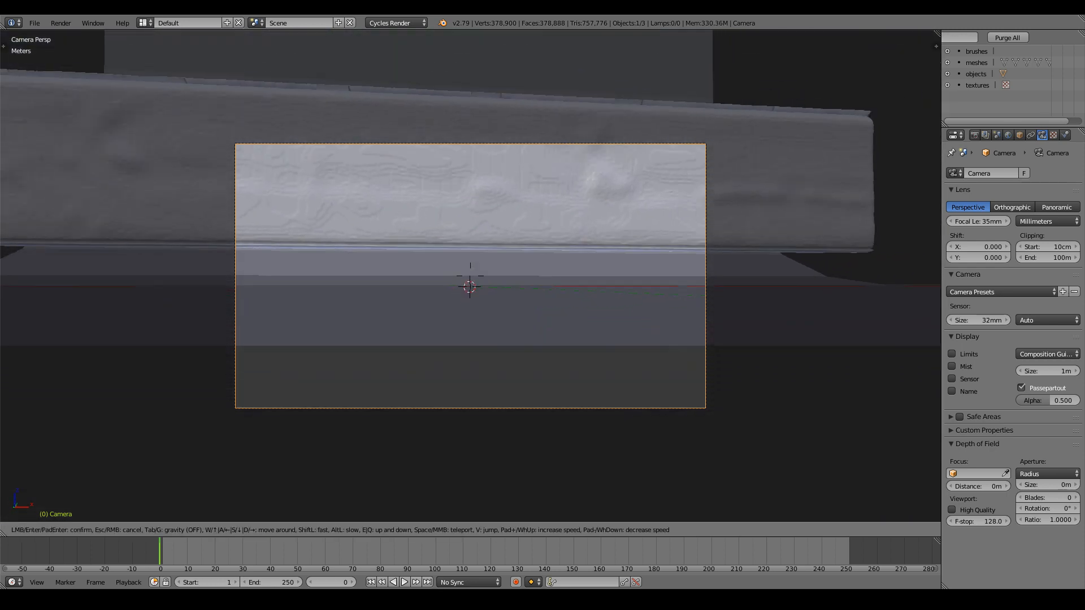
key("e")
key("e")
key("s")
key("a")
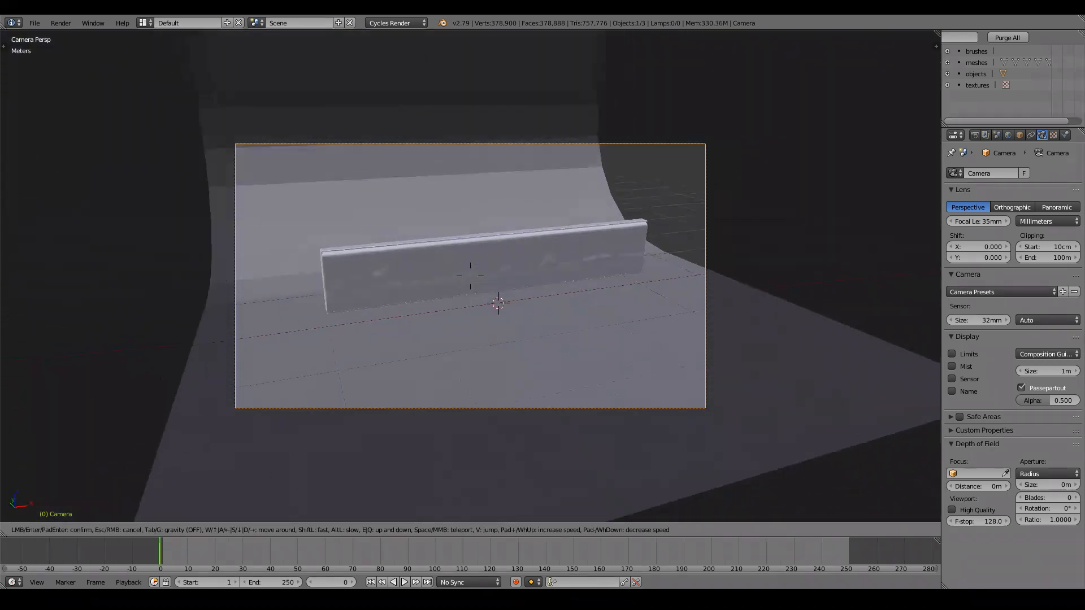
key("q")
key("w")
key("a")
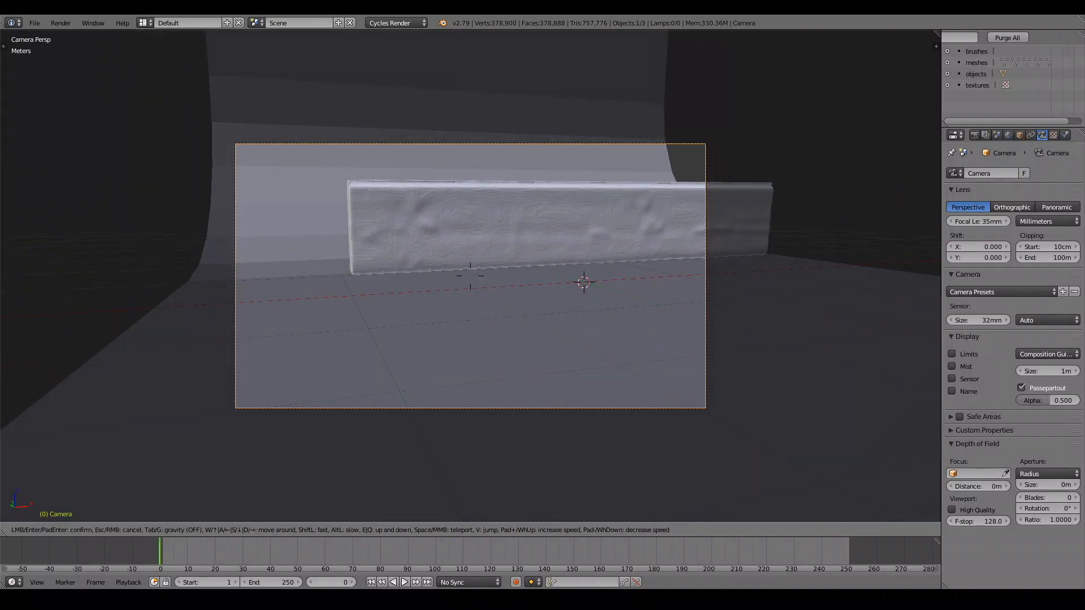
key("d")
key("d")
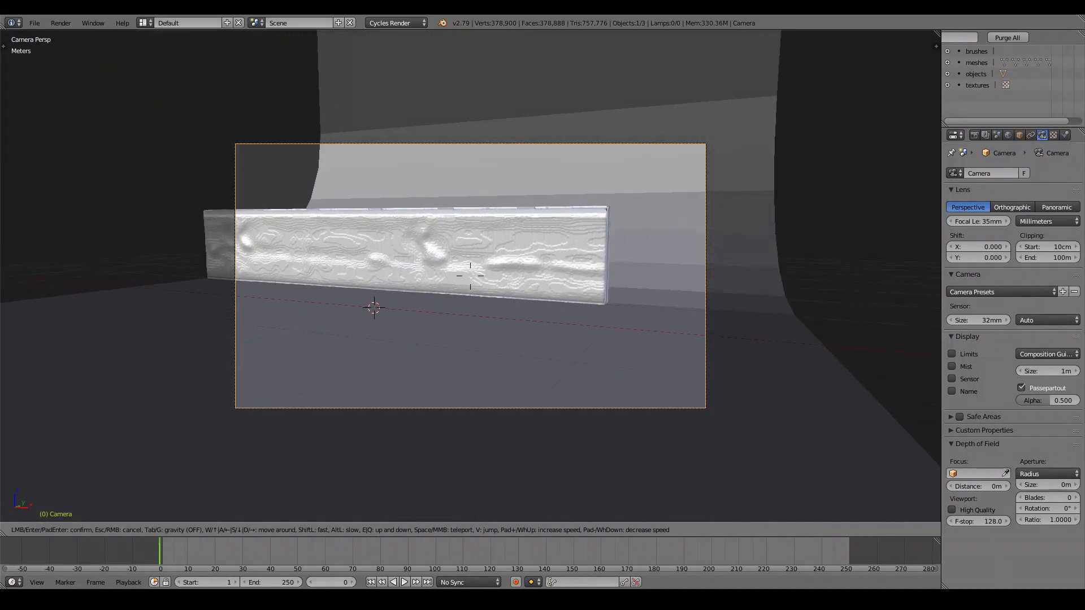
key("d")
key("w")
key("s")
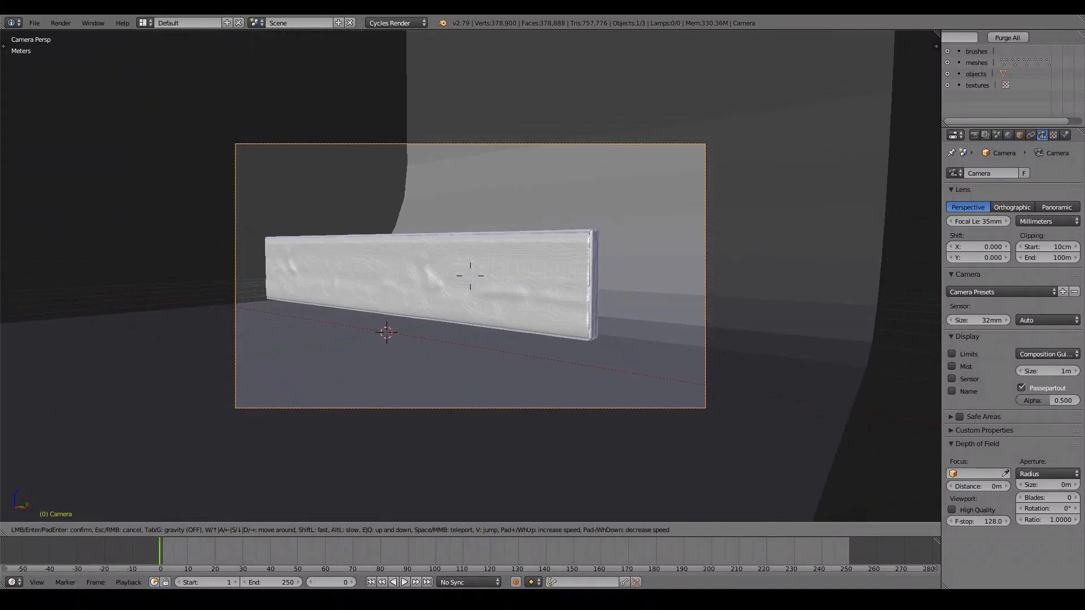
left_click(476, 276)
Rotate the curved backdrop around Z and widen it along X.
right_click(762, 286)
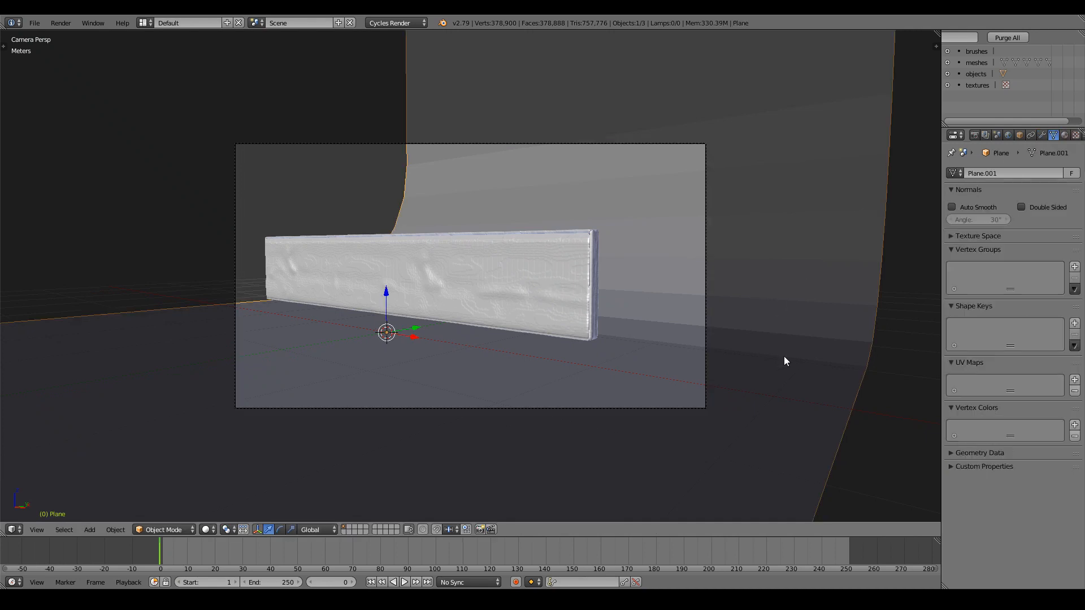
key("r")
key("z")
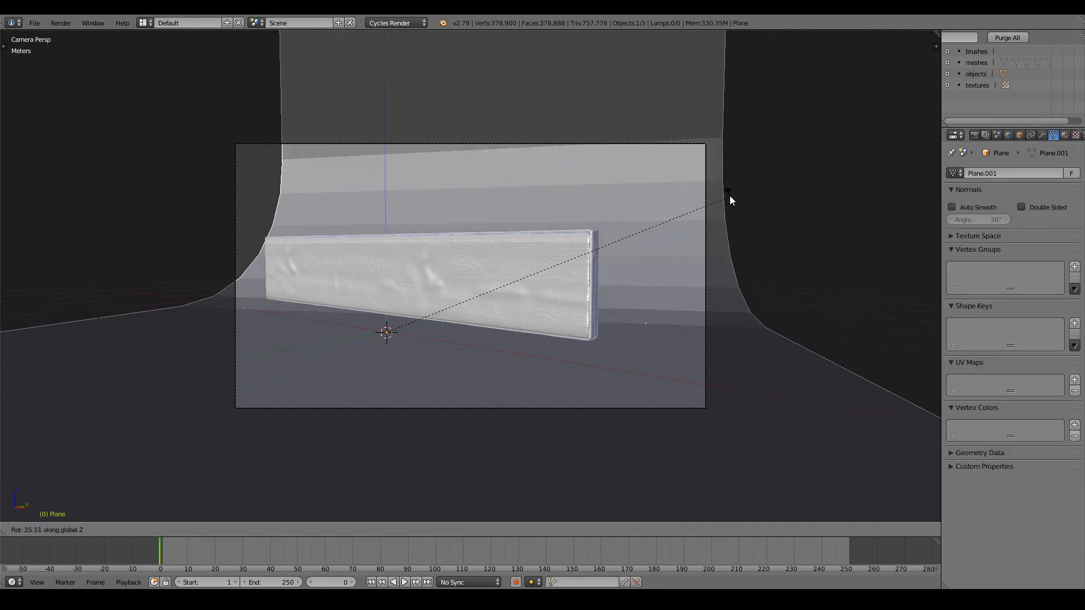
left_click(666, 176)
key("s")
key("x")
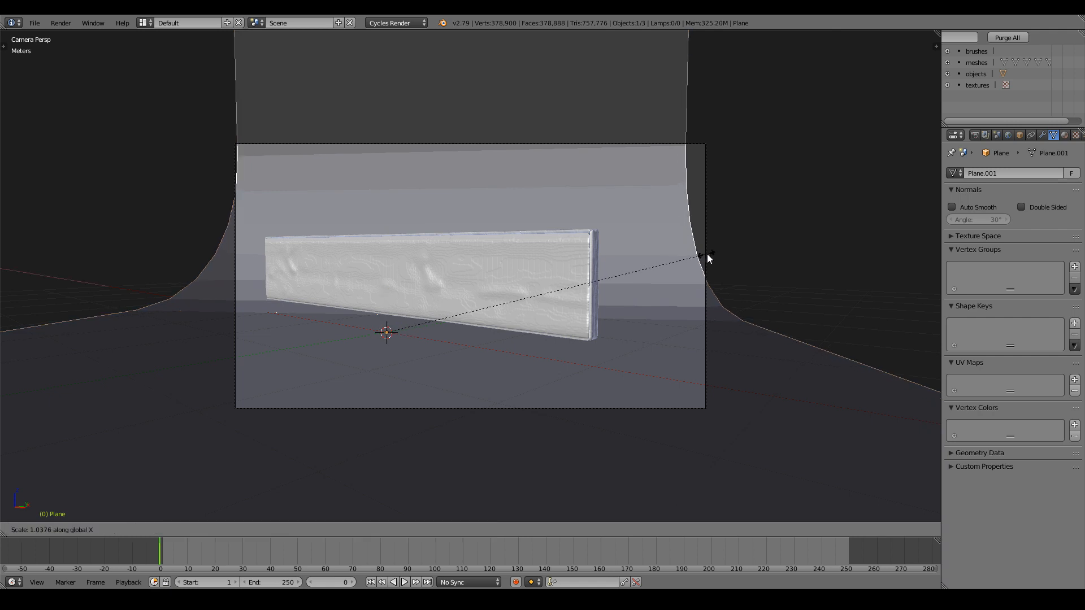
left_click(814, 245)
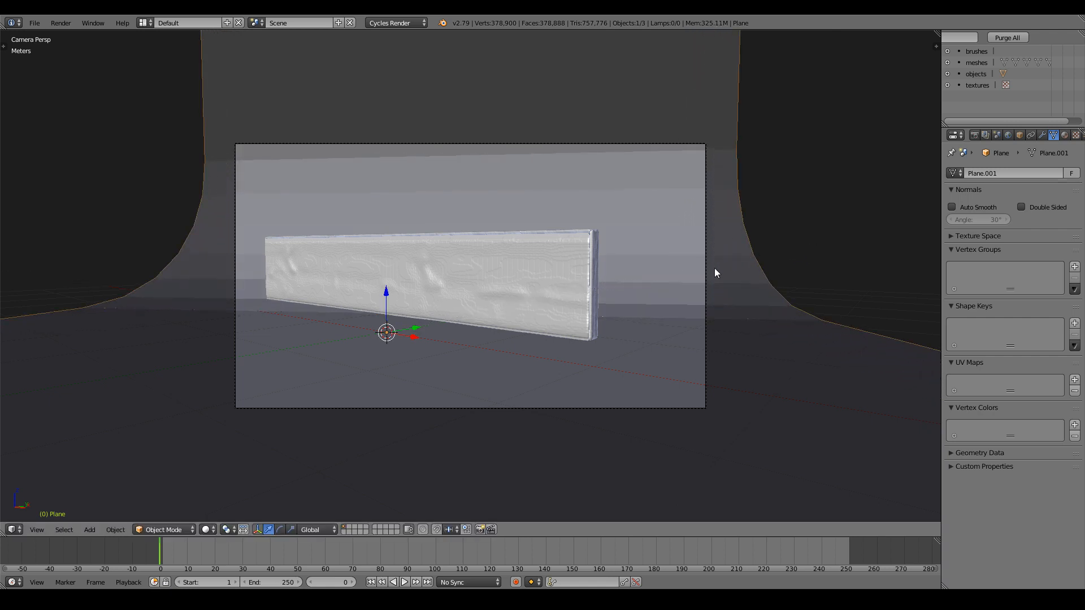
Lower the wooden plank about 20 cm and reselect the backdrop.
right_click(489, 260)
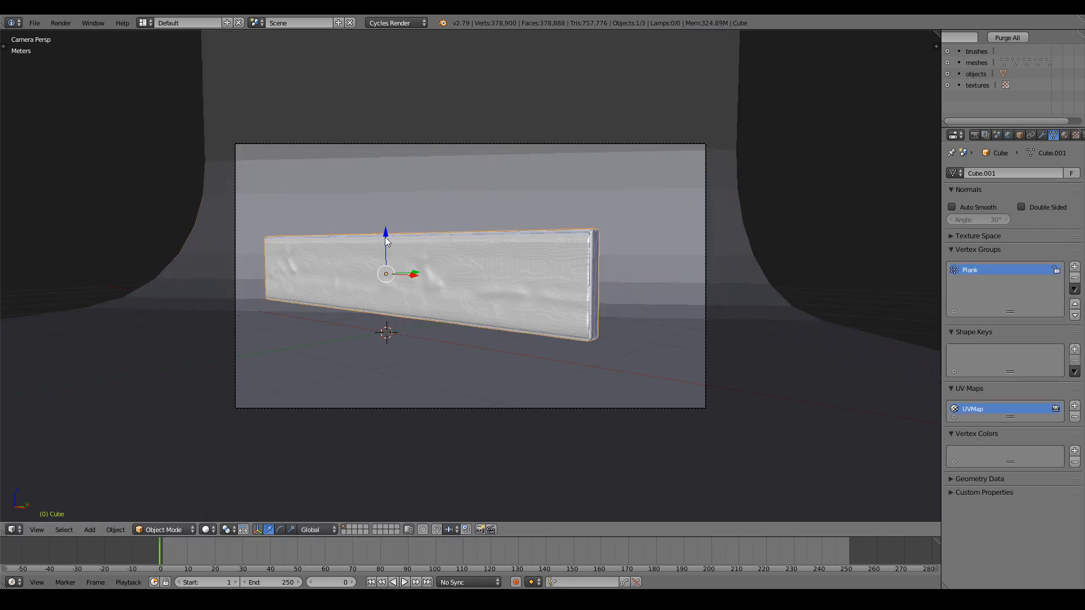
left_click_drag(387, 242, 398, 255)
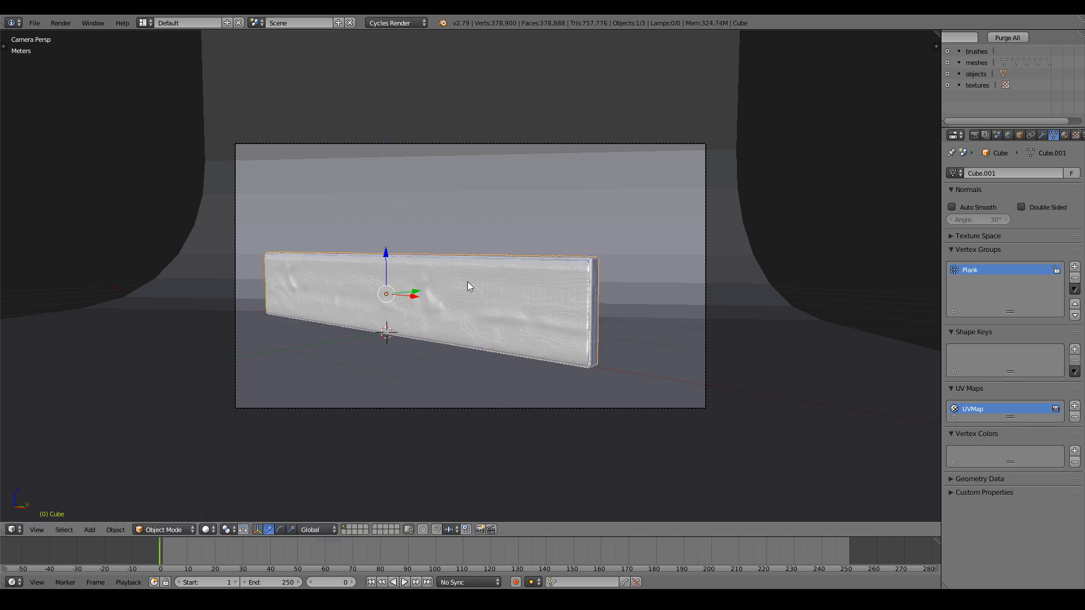
right_click(539, 400)
Orbit out to see the whole scene and add a new plane.
key("t")
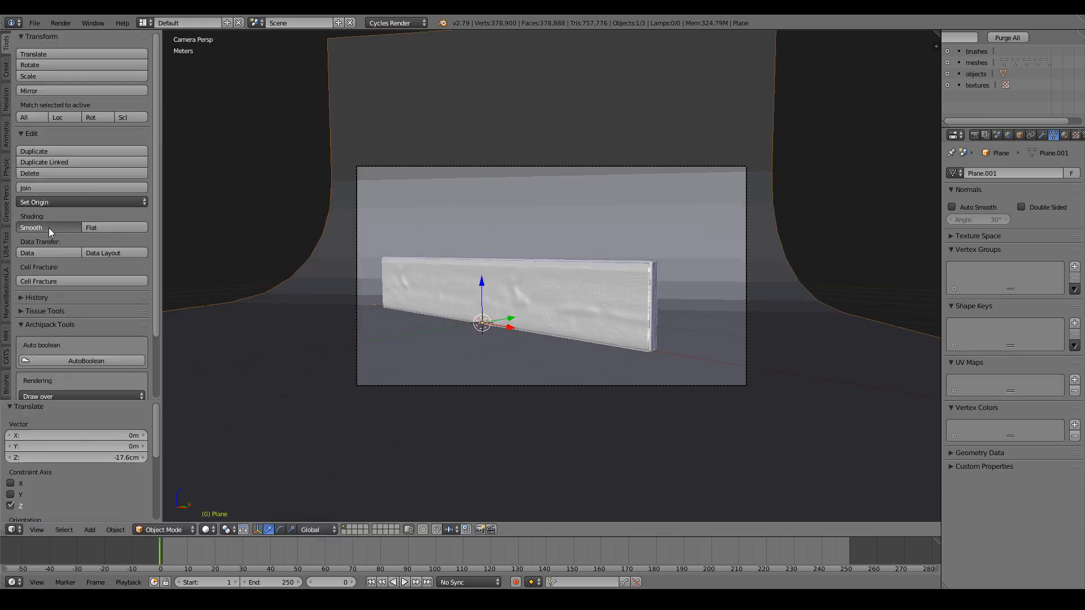
key("t")
scroll(690, 301, "down", 6)
middle_click_drag(653, 296, 648, 328)
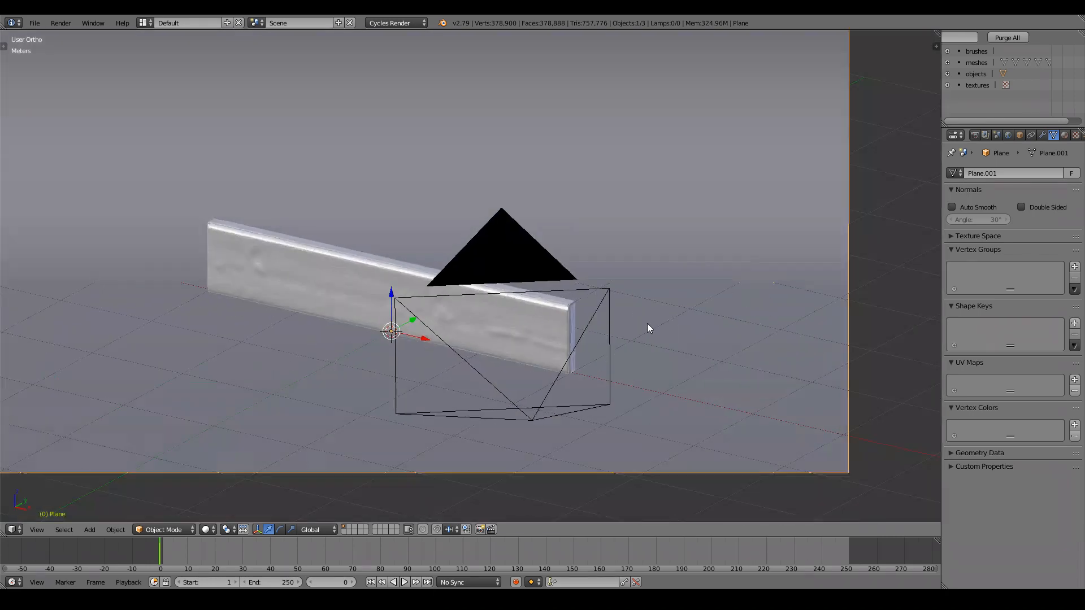
scroll(647, 327, "down", 6)
left_click(96, 529)
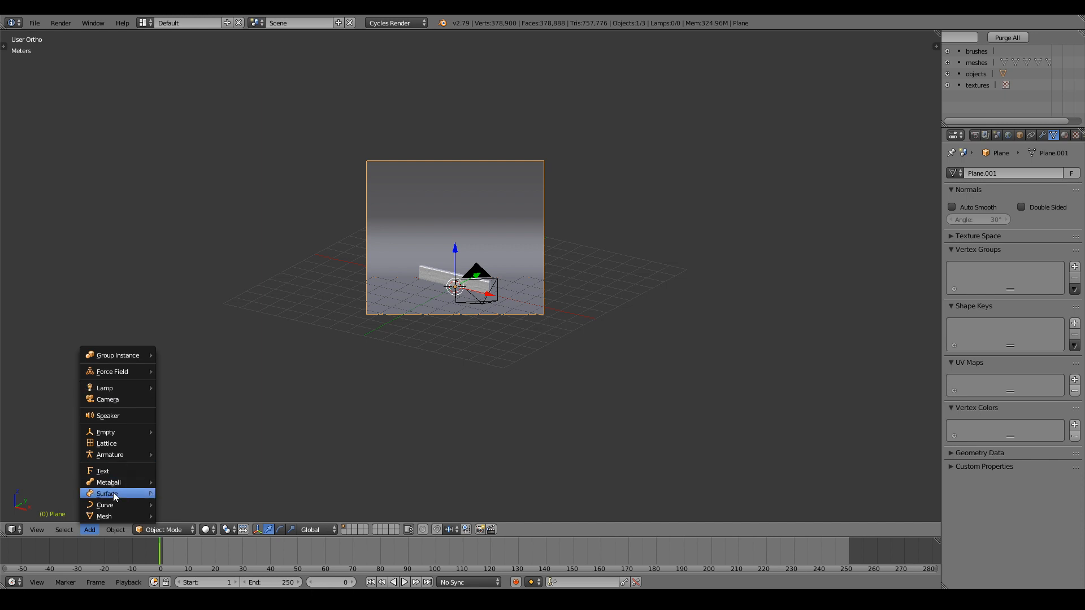
mouse_move(111, 515)
left_click(193, 229)
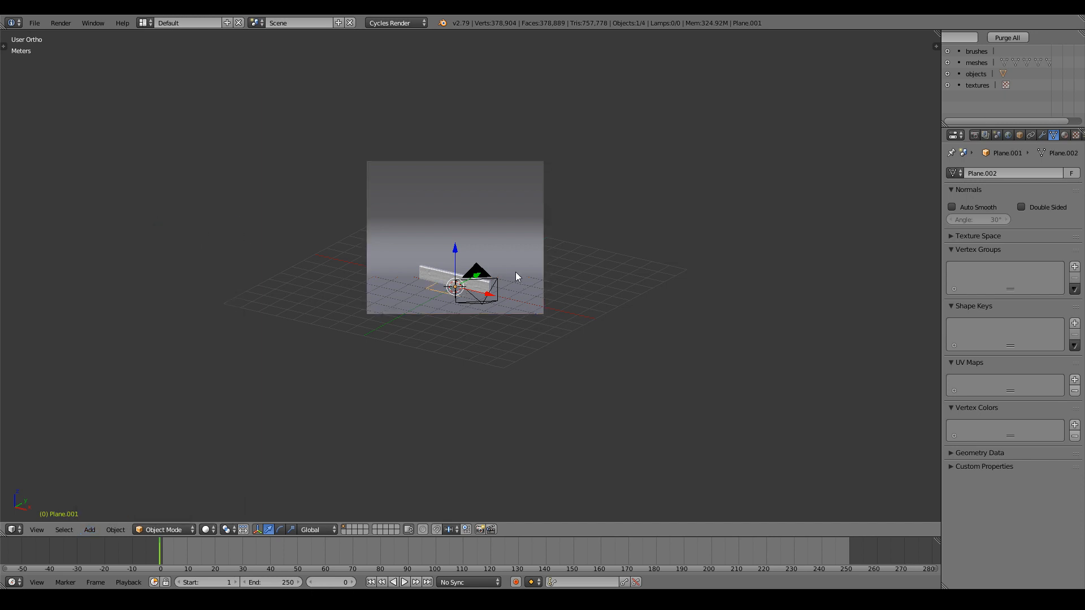
Tilt the new plane -100°, move it above-right of the plank, and give it a new material.
key("KP_1")
key("r")
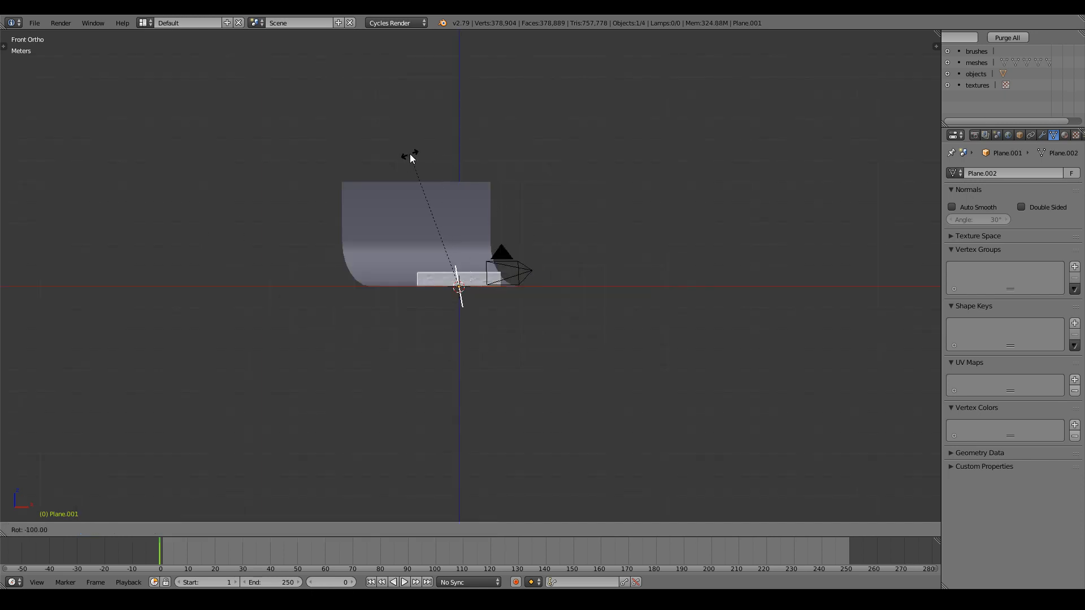
left_click(372, 176)
key("g")
left_click(621, 260)
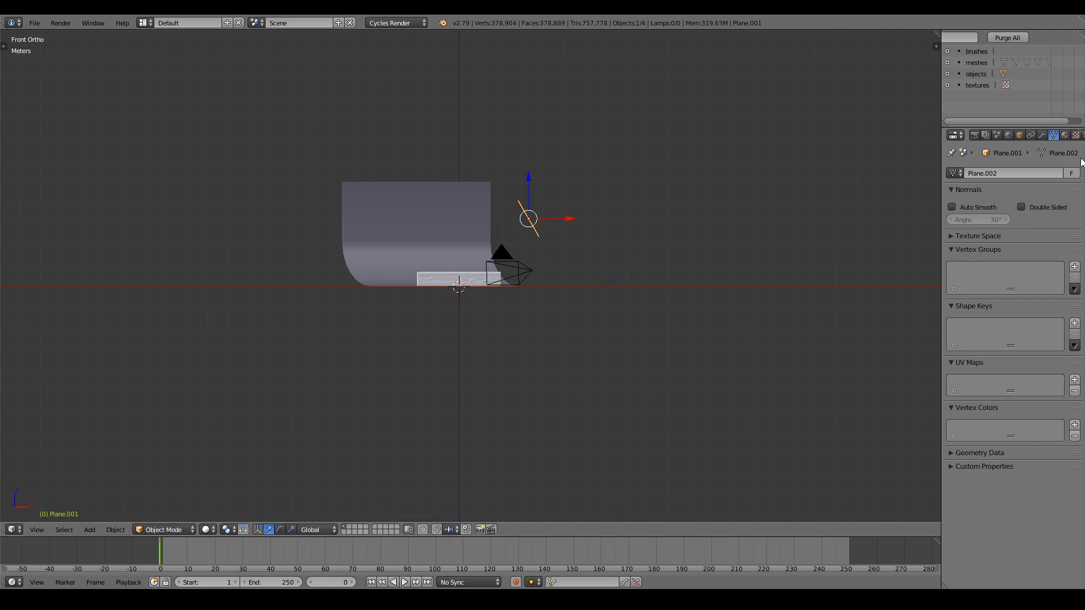
left_click(1065, 135)
left_click(1000, 211)
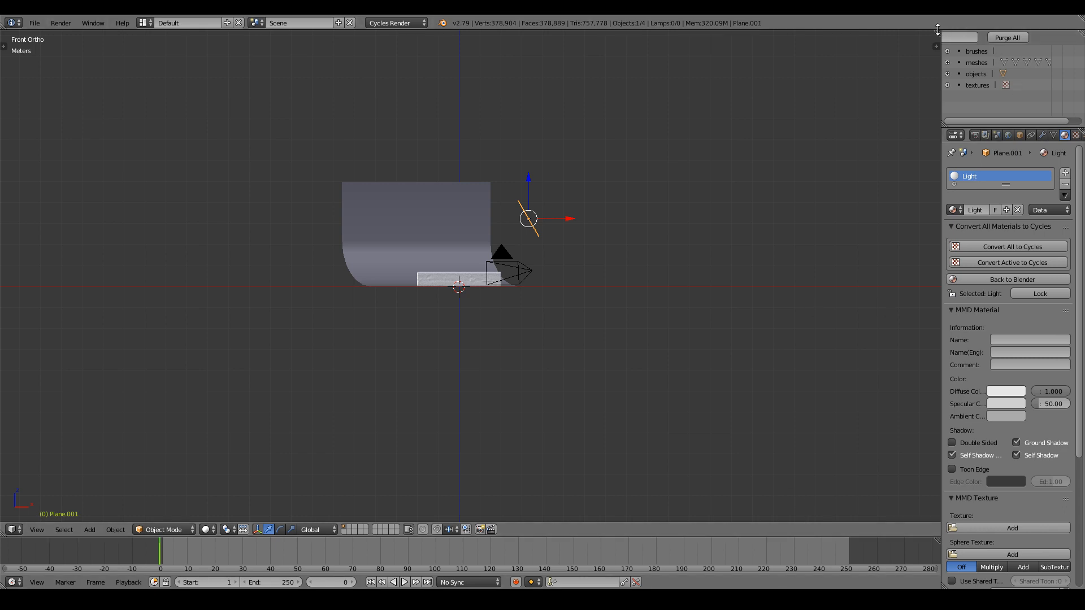
Split the 3D view and turn the right area into a Node Editor.
left_click_drag(937, 30, 535, 226)
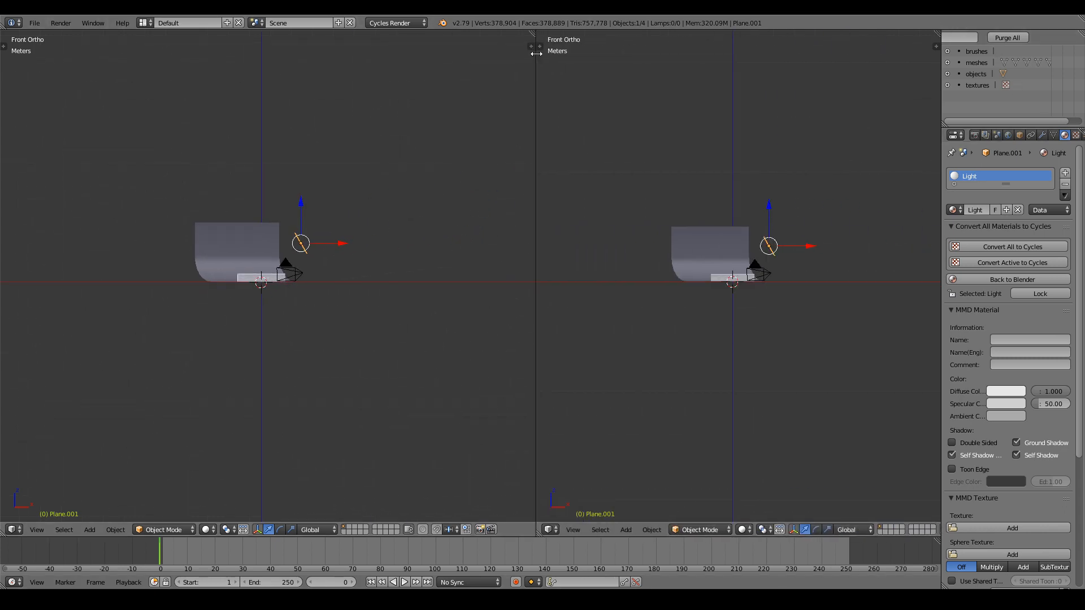
left_click(548, 530)
left_click(588, 407)
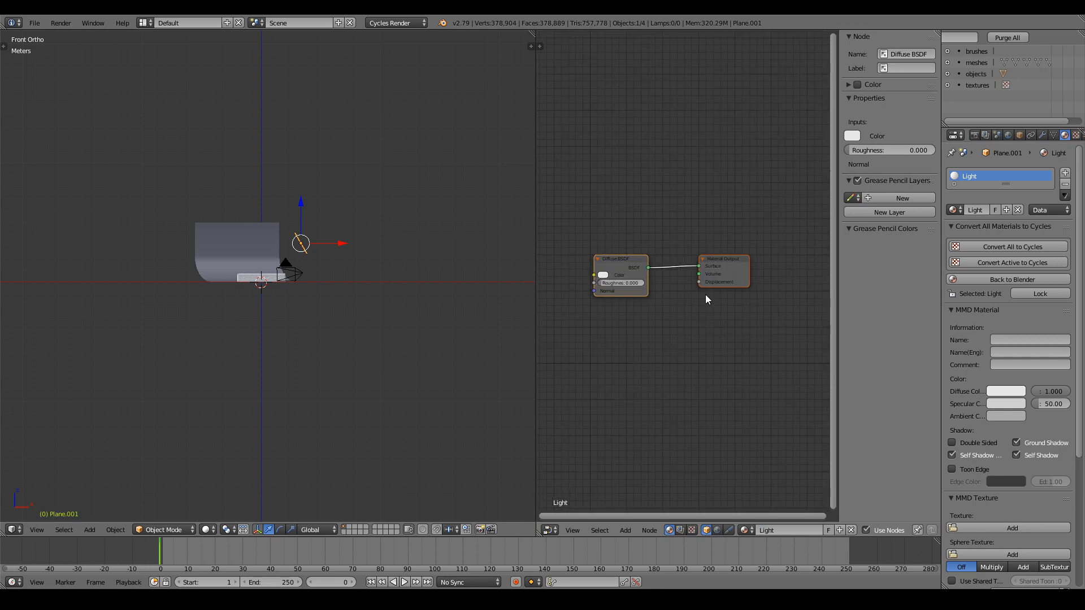
key("n")
middle_click_drag(707, 337, 757, 339)
Delete the Diffuse BSDF node from the Light material.
key("x")
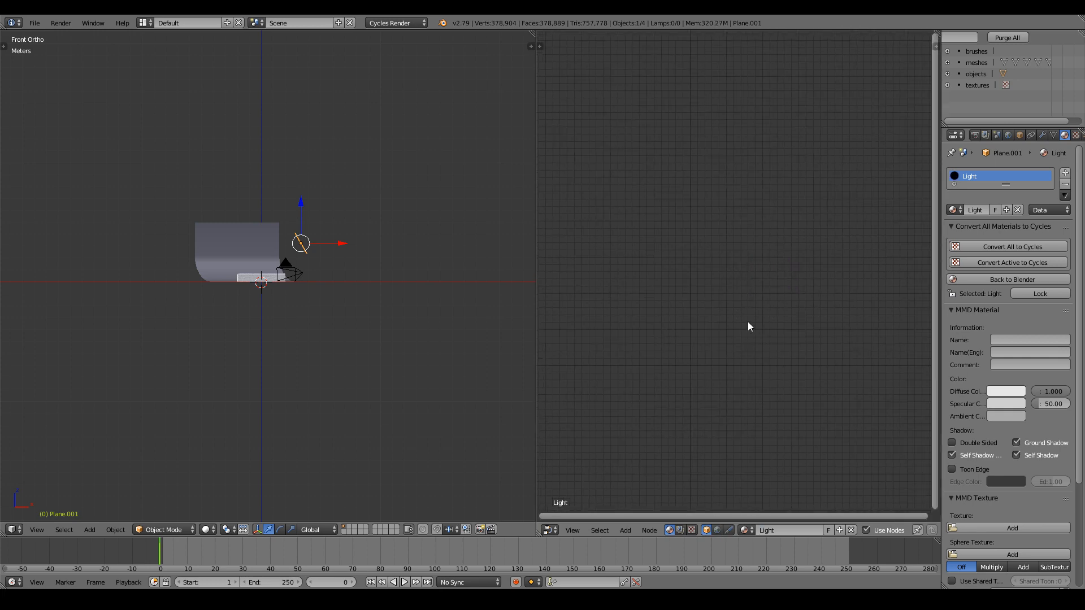
key("ctrl+z")
scroll(738, 276, "up", 3)
left_click(738, 275)
key("x")
Add an Emission shader and link it to the Material Output's Surface input.
key("shift+a")
mouse_move(735, 274)
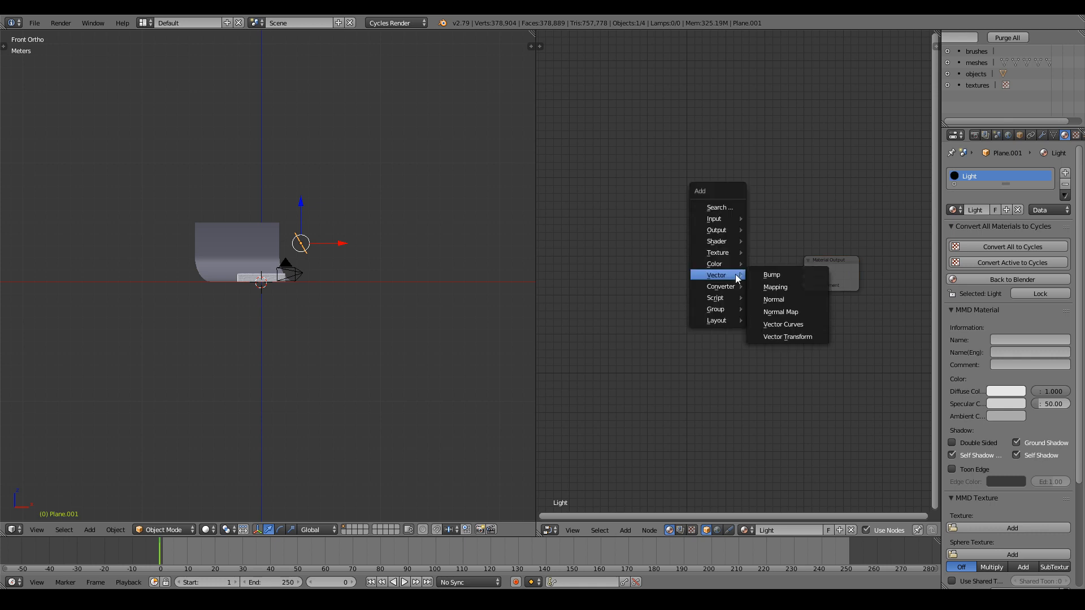
mouse_move(726, 239)
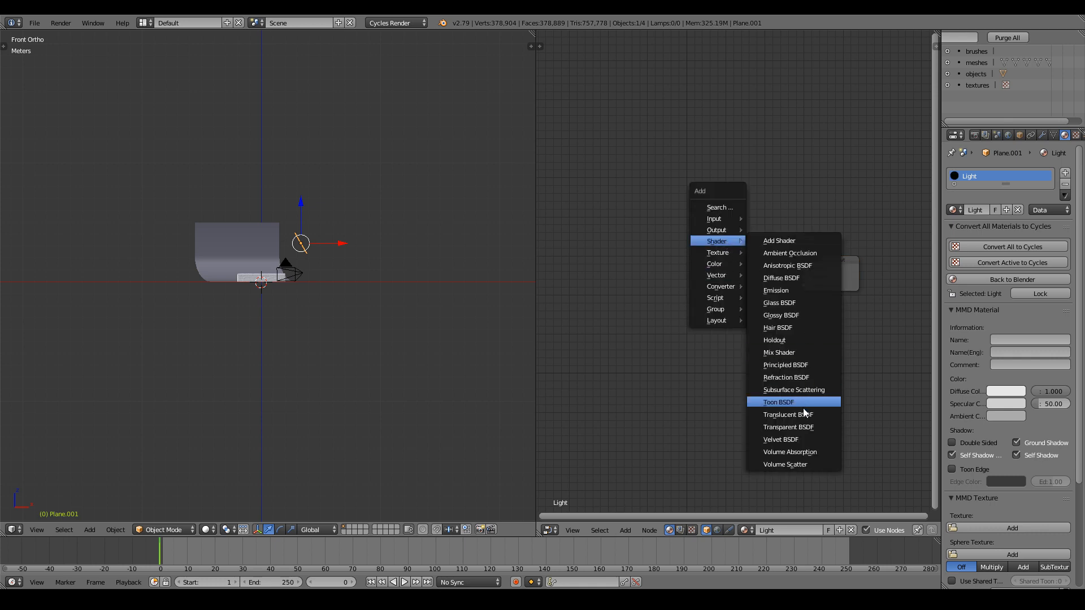
left_click(795, 295)
left_click(666, 257)
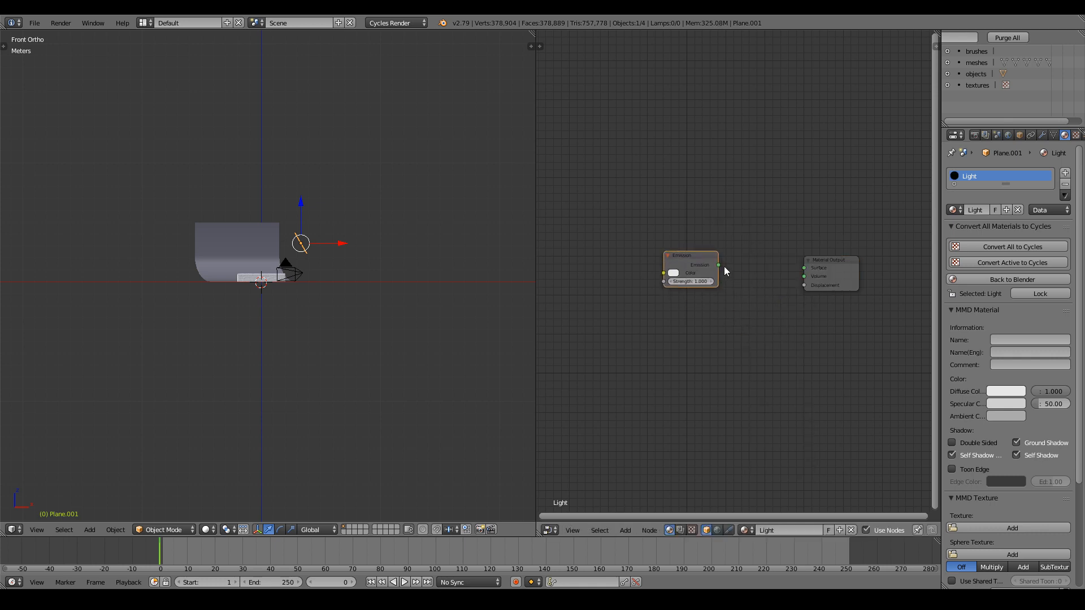
left_click_drag(718, 265, 801, 269)
scroll(368, 276, "up", 3)
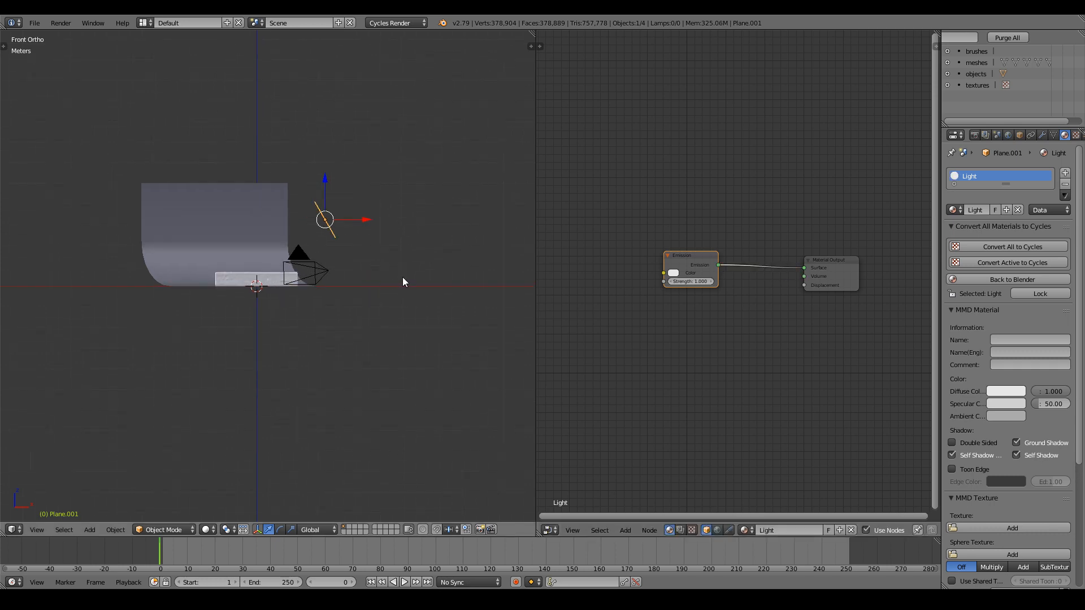
key("KP_0")
scroll(406, 278, "up", 5)
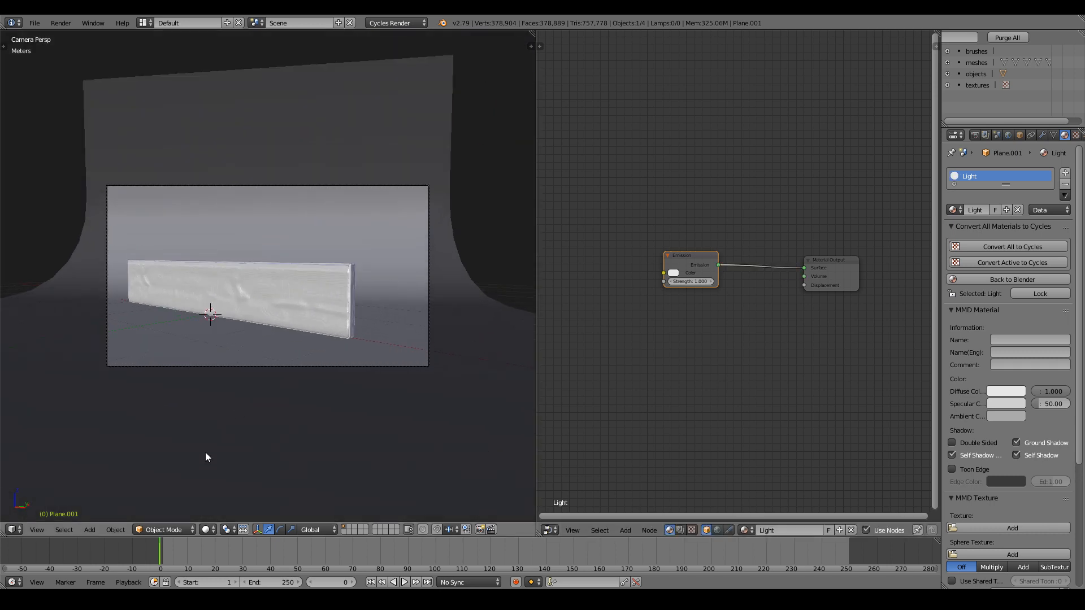
Switch the viewport to Rendered shading and raise the light's Emission Strength to 6.8.
left_click(215, 526)
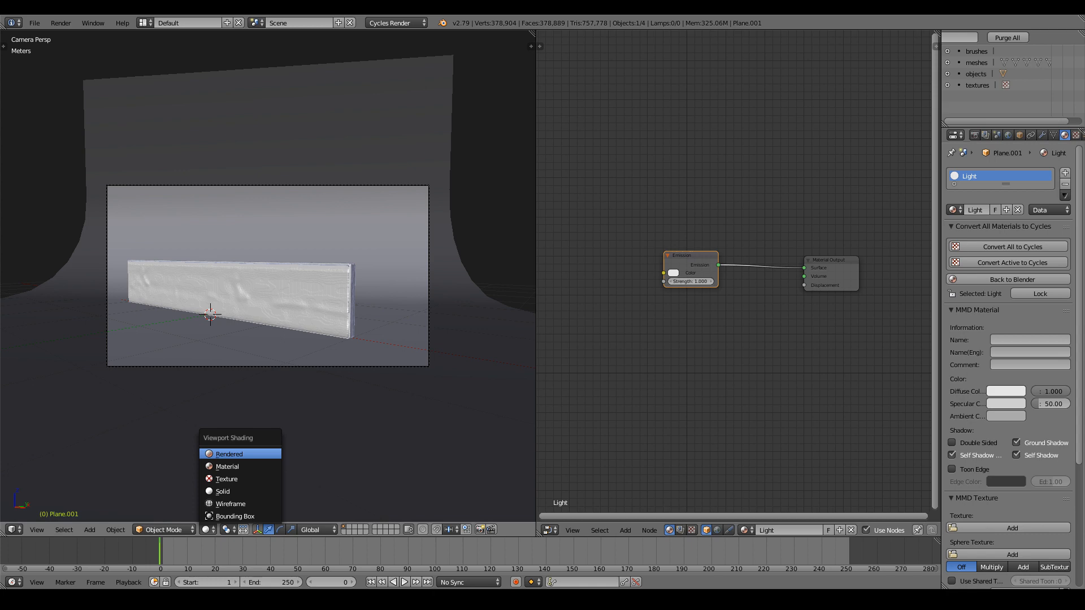
left_click(232, 454)
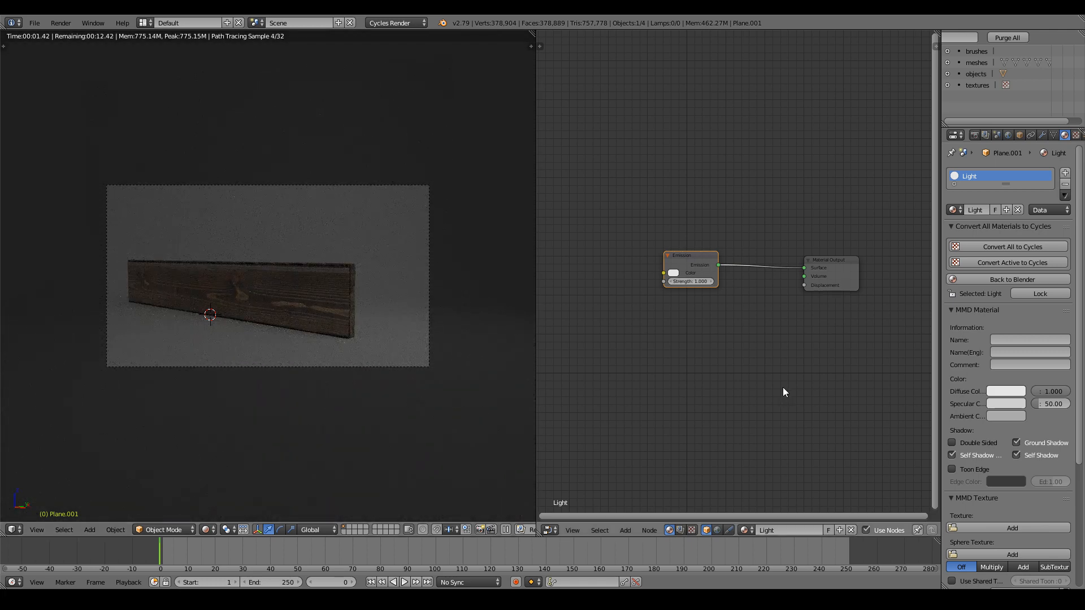
left_click_drag(687, 283, 731, 284)
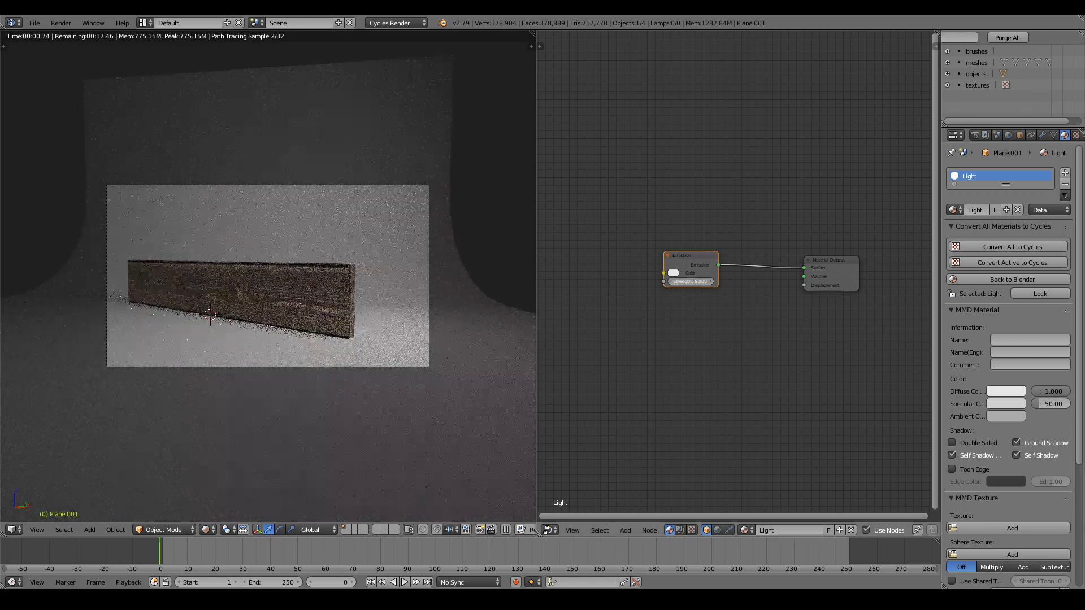
scroll(439, 299, "up", 3)
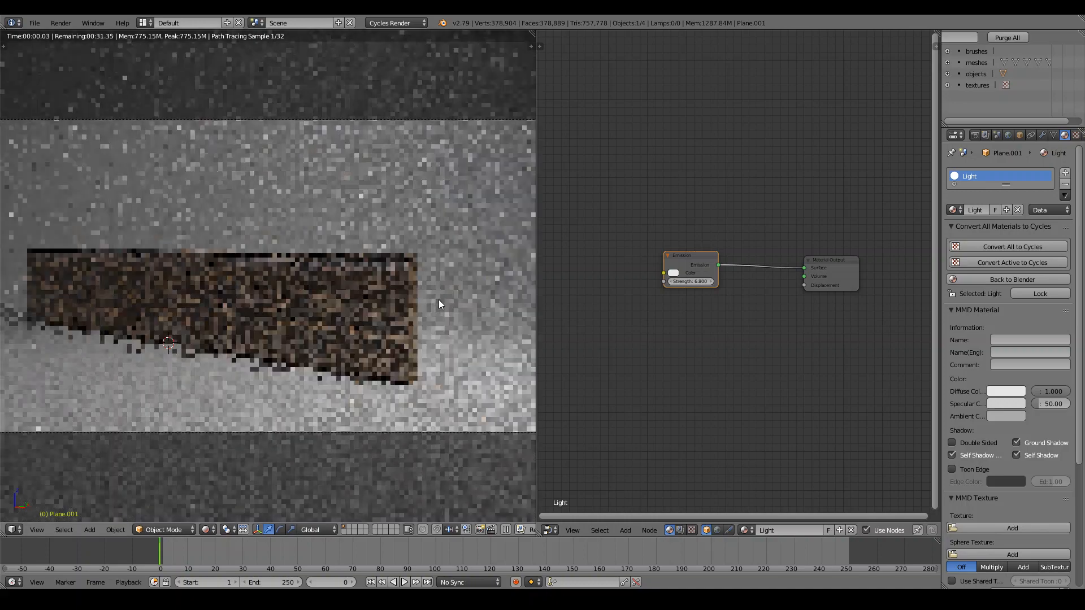
scroll(442, 301, "down", 4)
Check the scene from the top view and select the backdrop, cancelling a trial rotation.
key("KP_7")
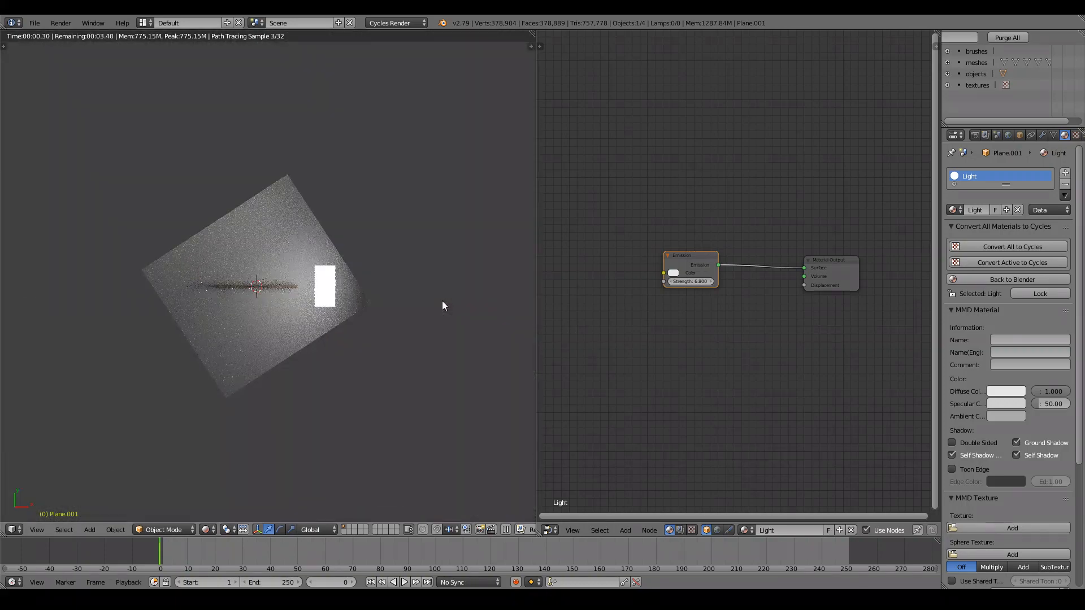
scroll(398, 303, "up", 3)
right_click(382, 302)
scroll(491, 334, "up", 2)
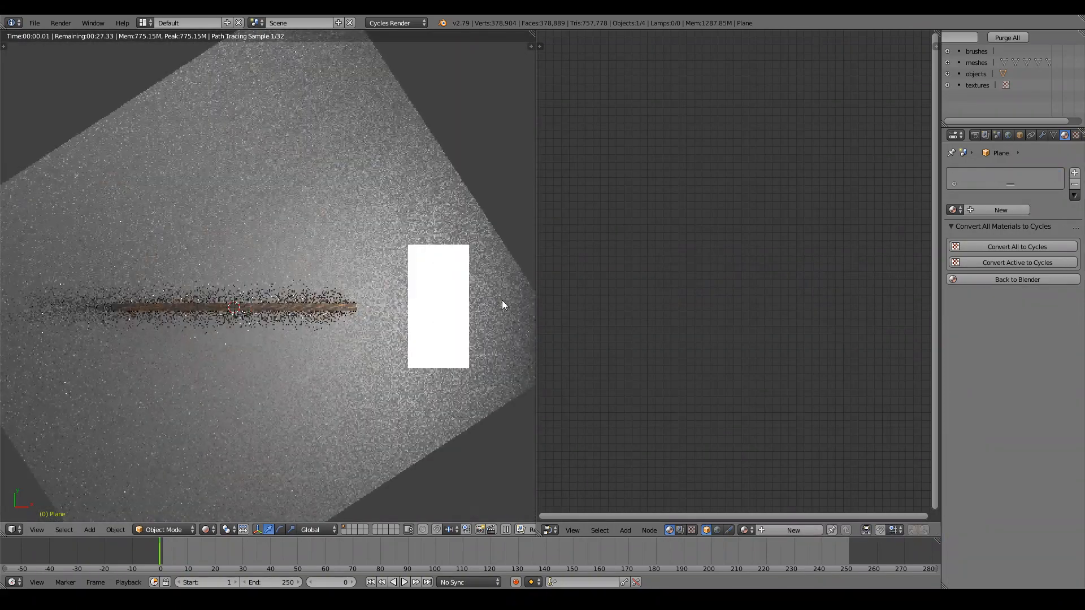
key("r")
key("Escape")
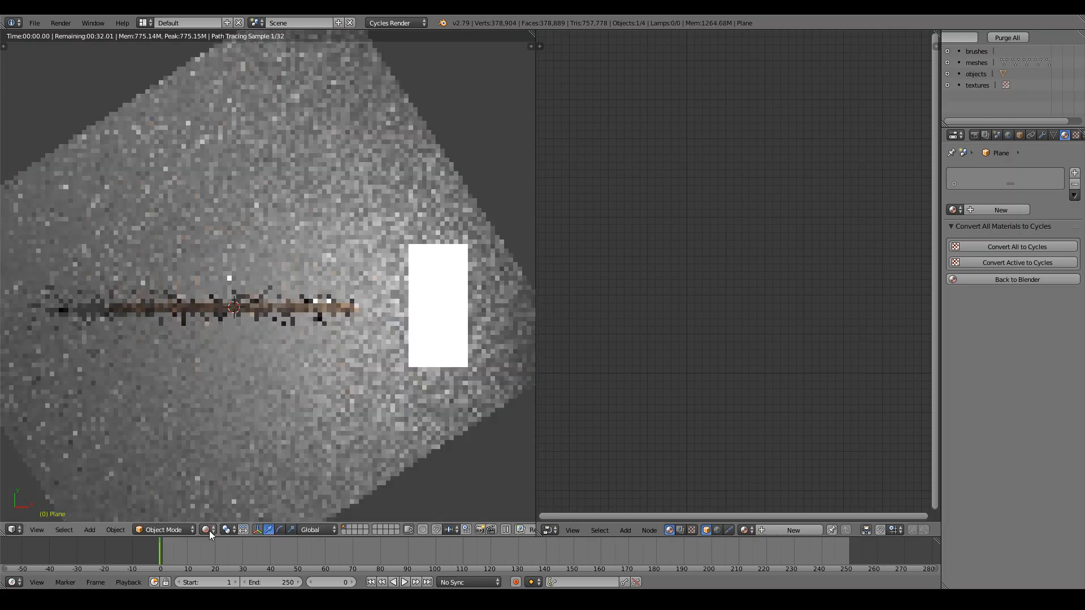
Switch to Texture shading and orbit to see the backdrop at an angle.
left_click(207, 529)
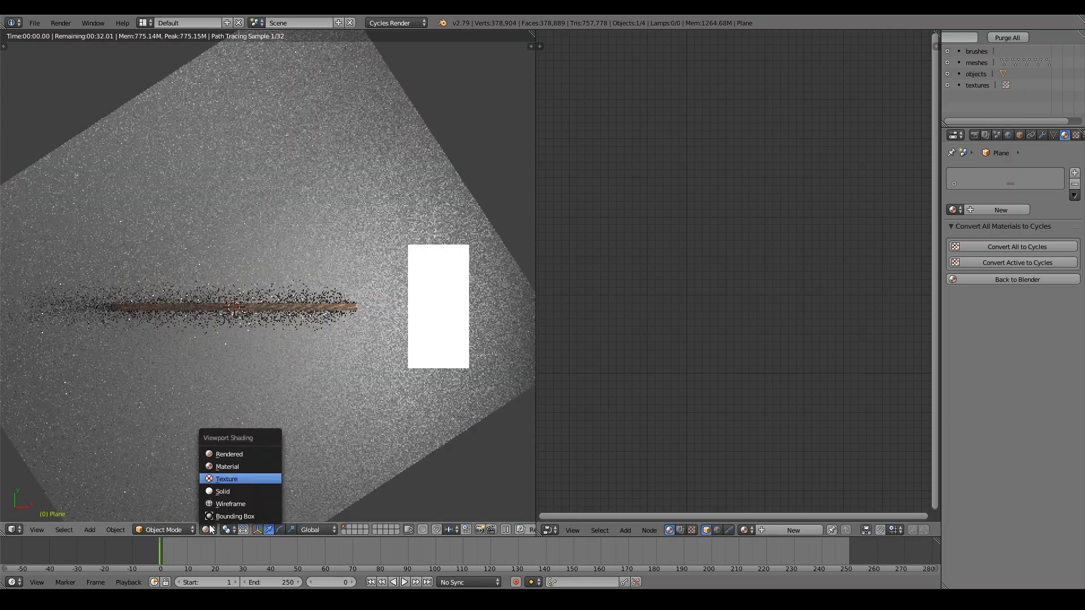
left_click(227, 479)
scroll(422, 315, "down", 4)
middle_click_drag(422, 316, 323, 226)
Rotate the light panel and move it to the left side of the plank in top view.
right_click(324, 229)
key("KP_7")
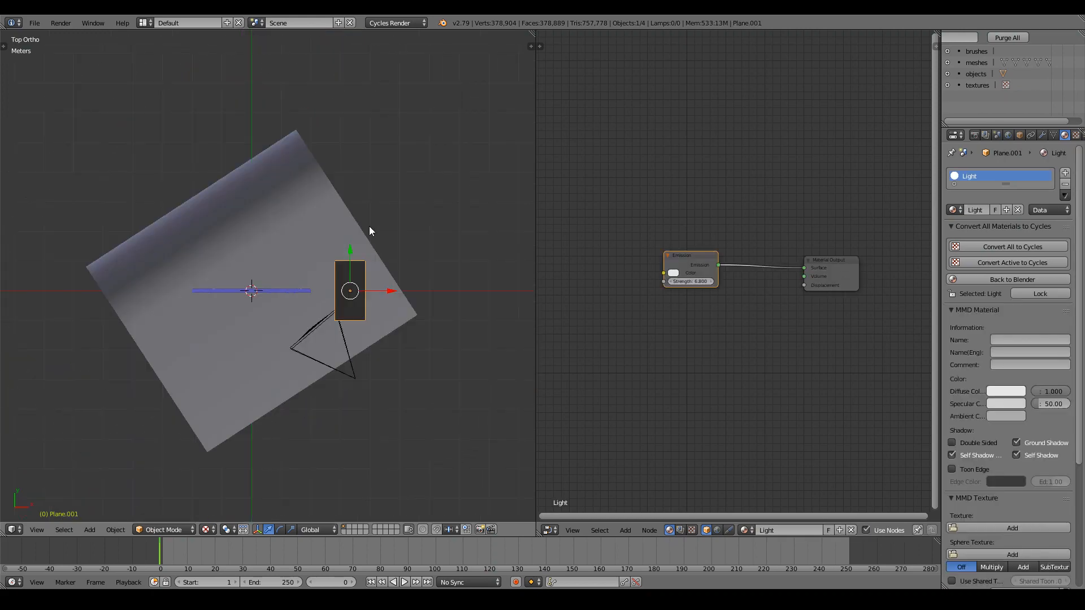
key("r")
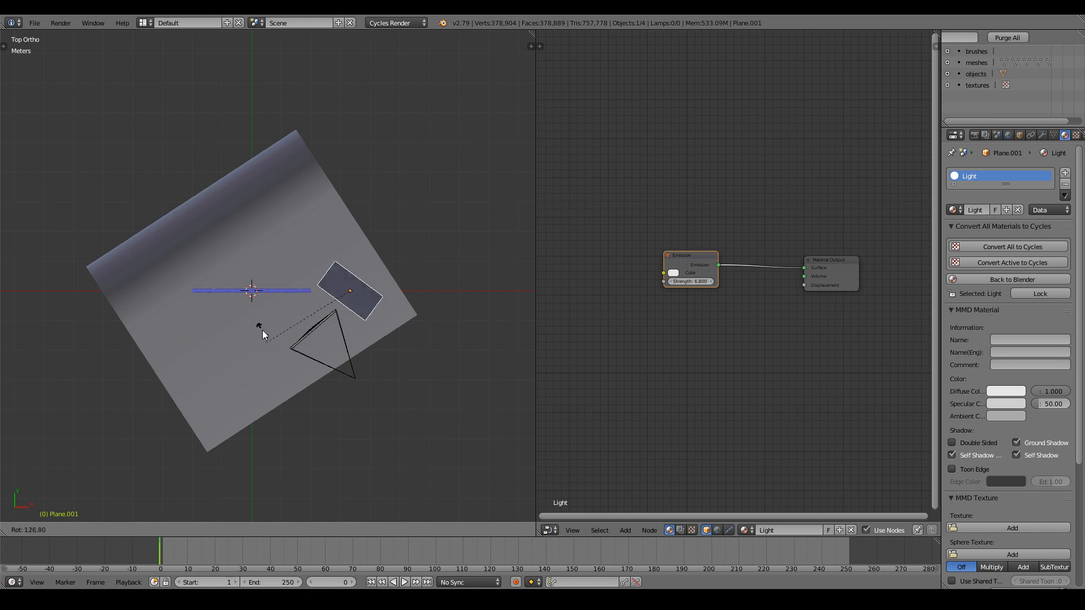
left_click(261, 310)
key("g")
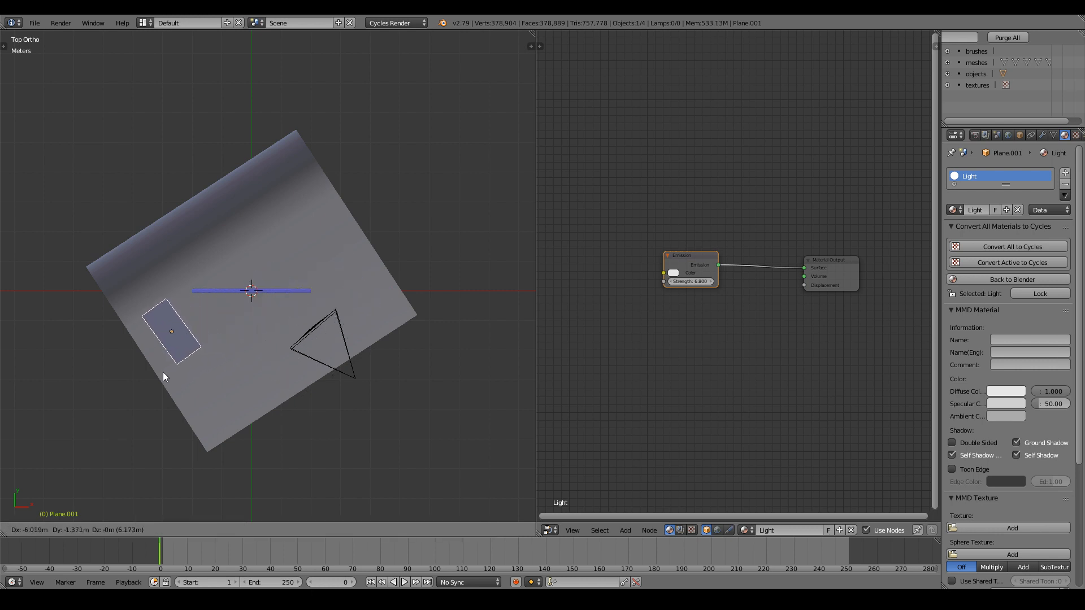
left_click(141, 370)
middle_click_drag(141, 370, 169, 239)
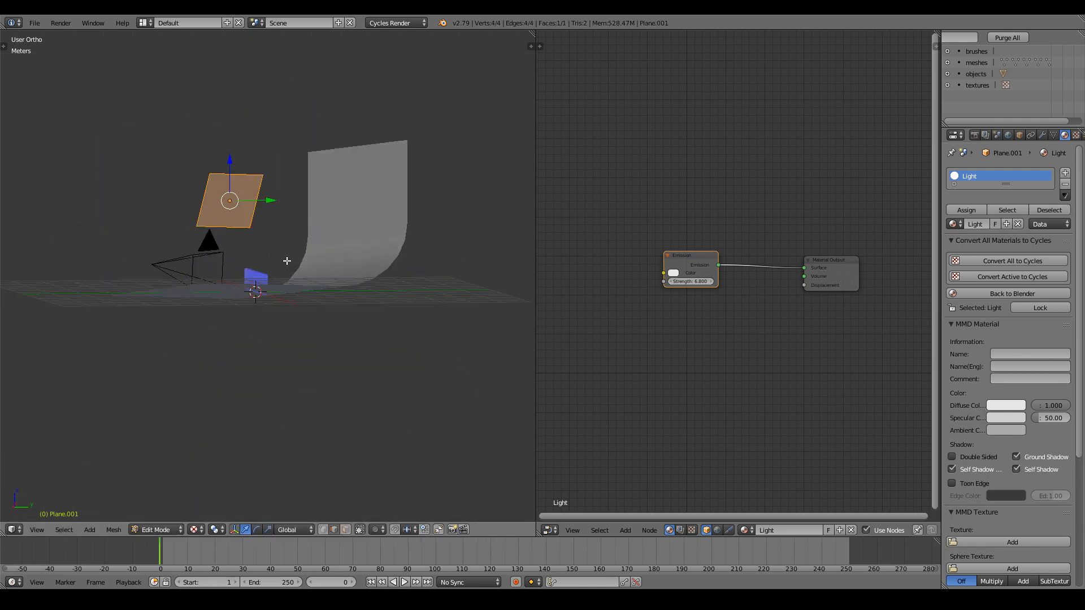
key("KP_7")
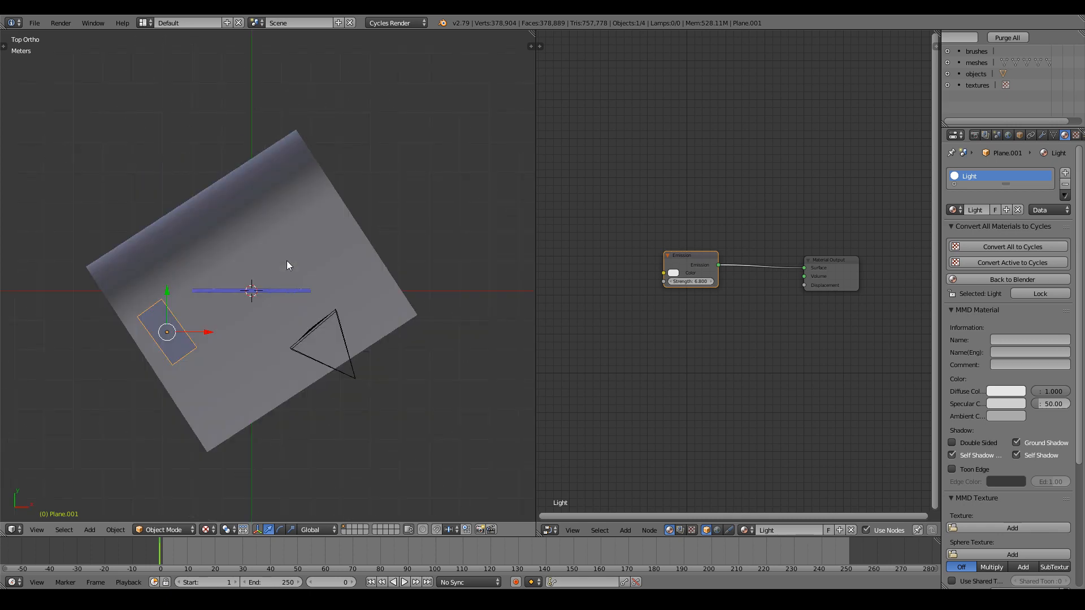
Duplicate the light panel and place the copy on the right side.
key("shift+d")
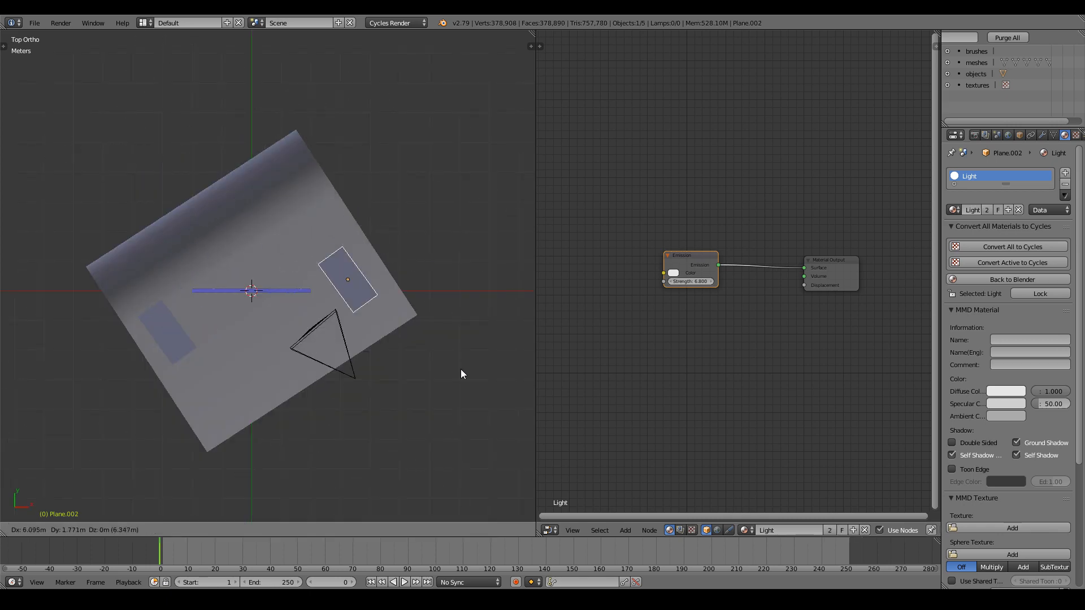
left_click(4, 359)
scroll(24, 305, "down", 6)
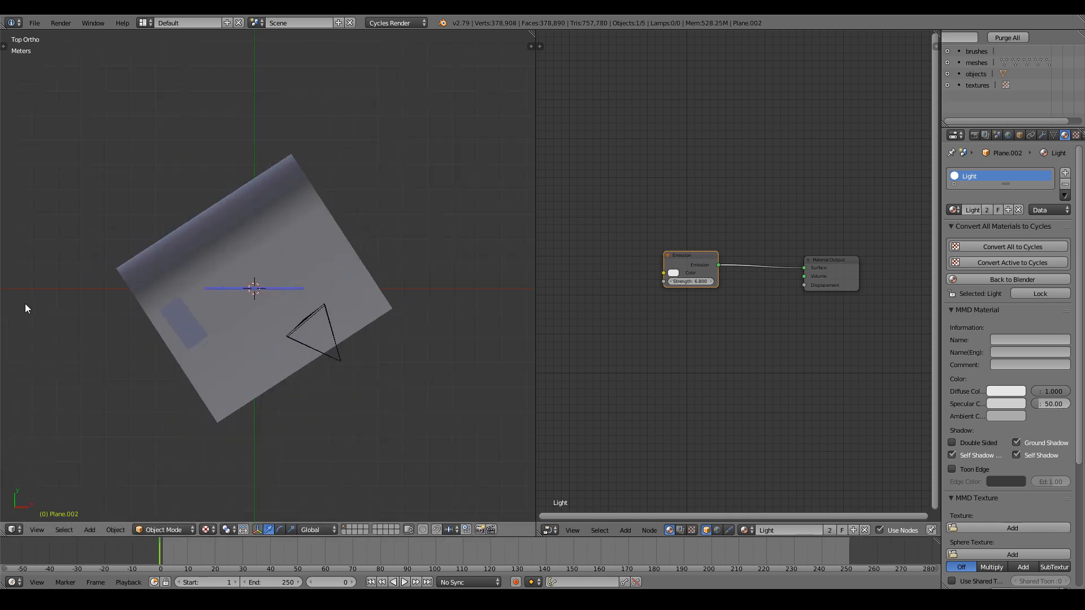
scroll(276, 321, "down", 4)
key("g")
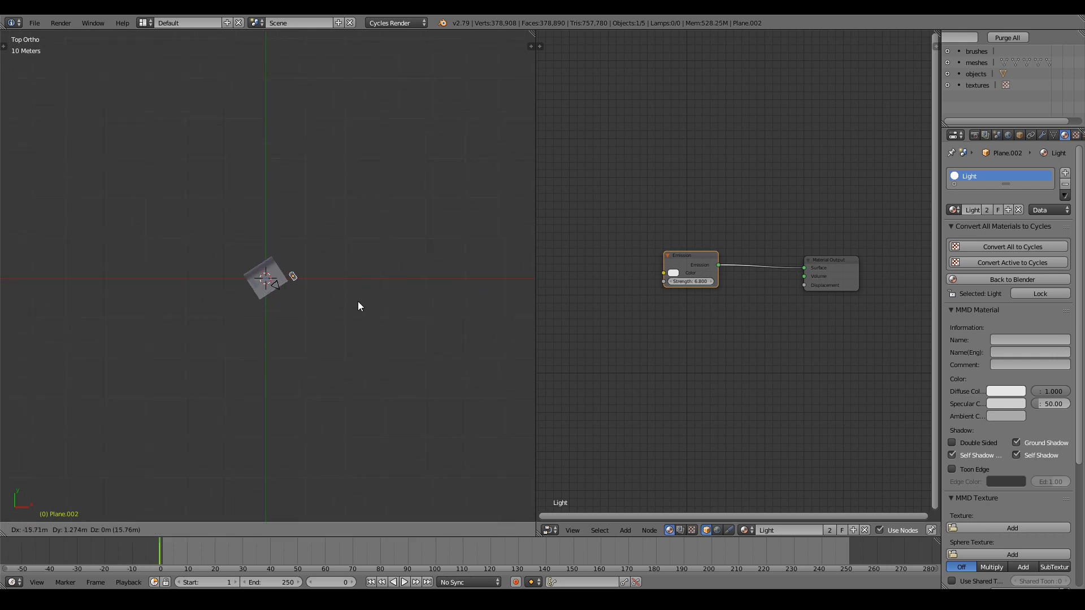
left_click(358, 301)
scroll(384, 298, "up", 8)
scroll(385, 297, "up", 3)
Rotate the copied light panel and position it over the backdrop, then orbit to check.
key("r")
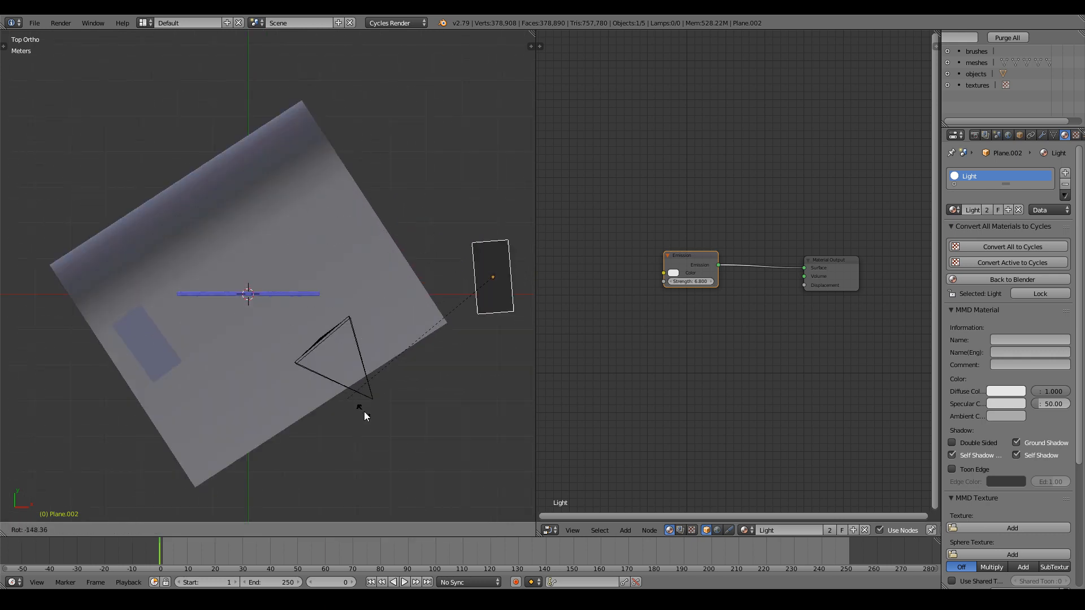
left_click(61, 320)
key("g")
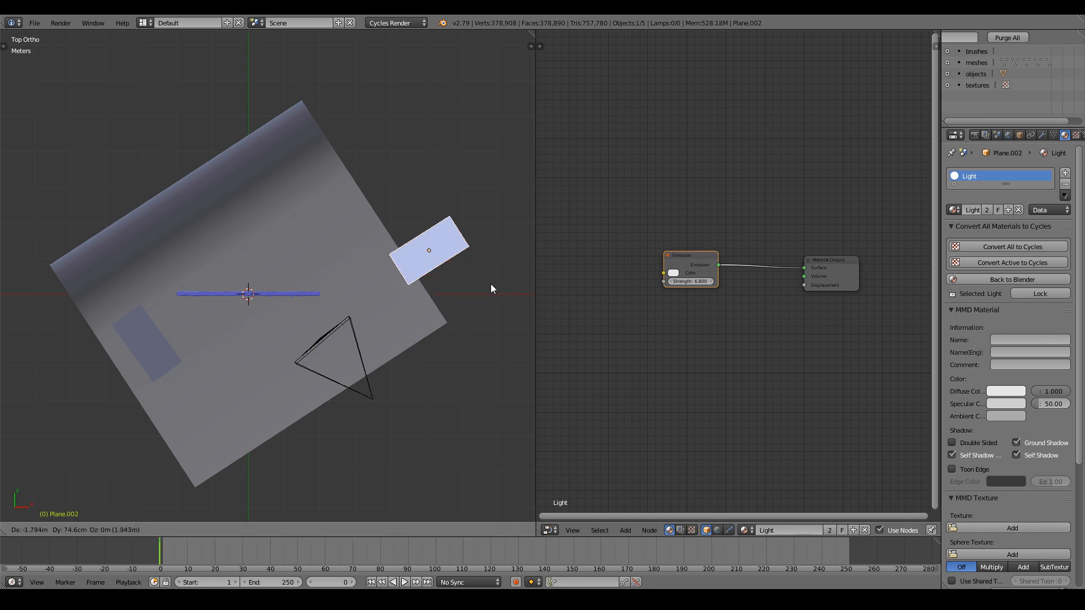
left_click(291, 265)
middle_click_drag(399, 295, 228, 191)
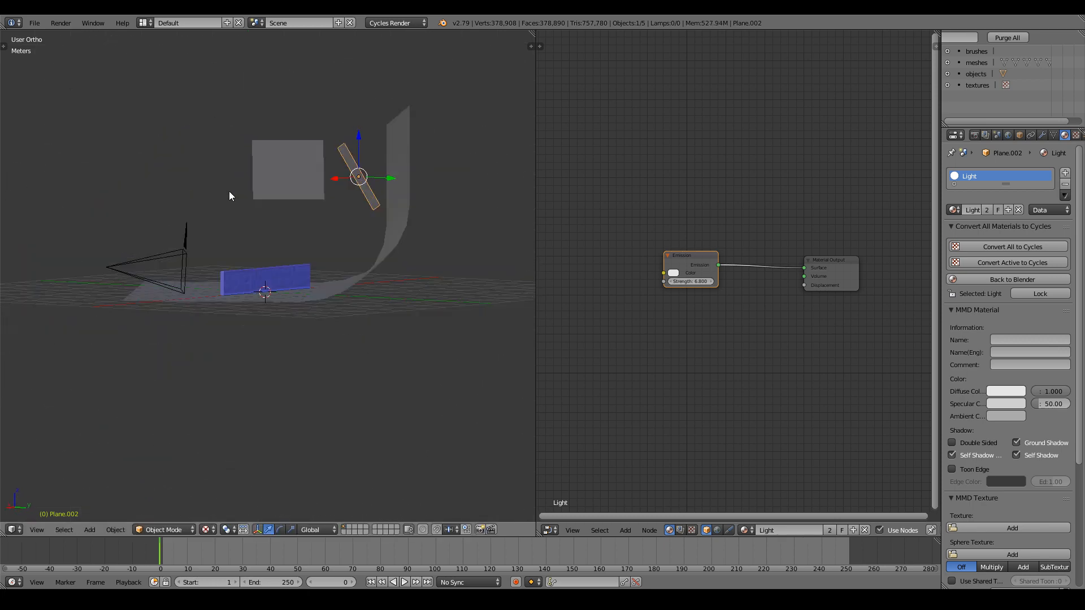
Lower Plane.002 and tilt it beside the plank from the Right Ortho side view.
key("KP_0")
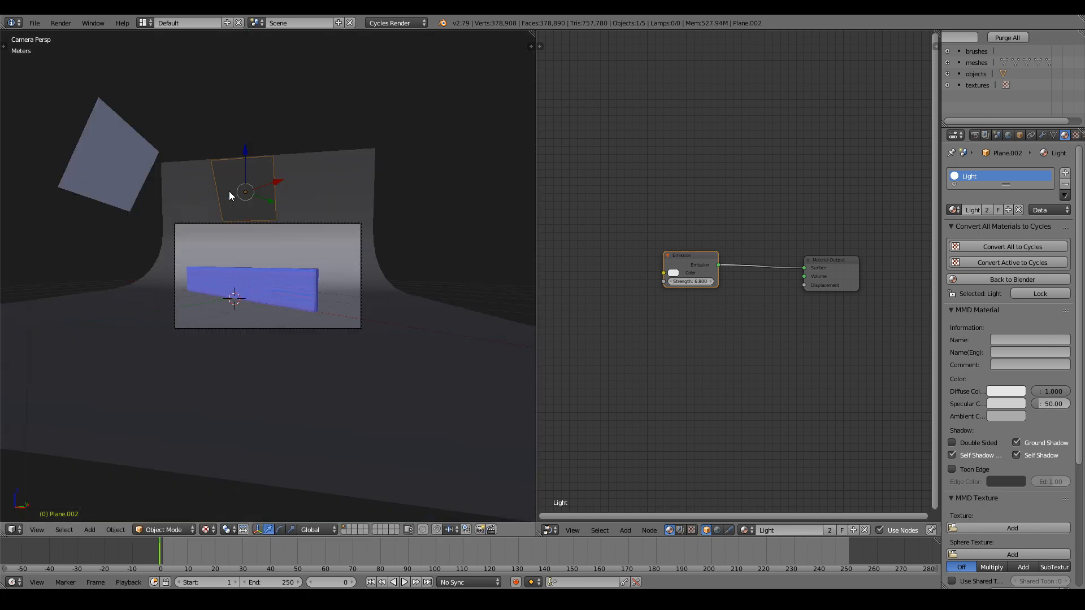
left_click_drag(242, 142, 243, 206)
key("KP_3")
scroll(244, 204, "up", 4)
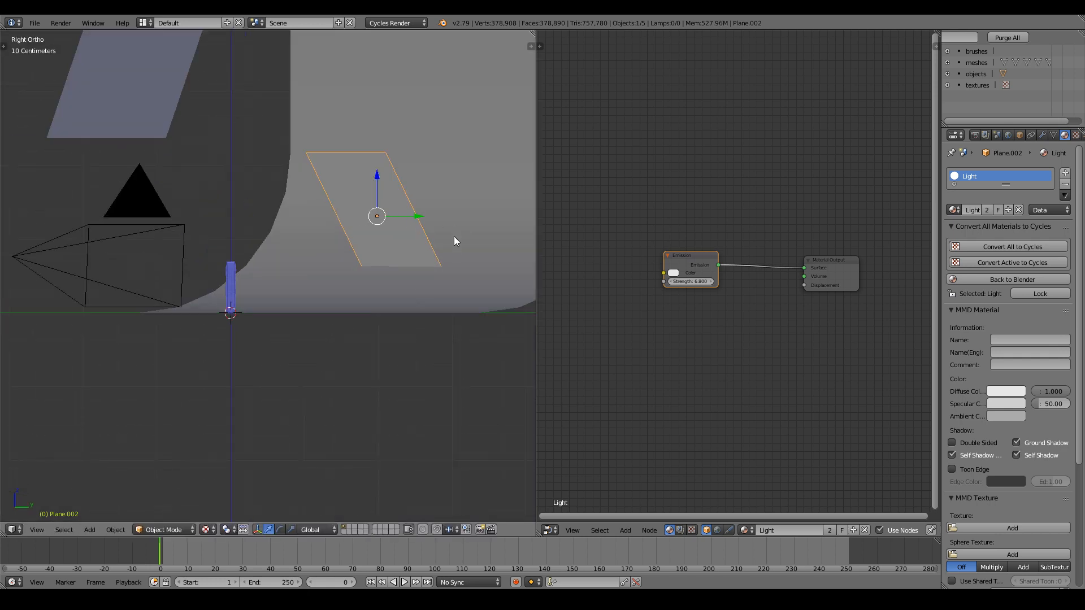
key("r")
left_click(430, 284)
middle_click_drag(425, 283, 382, 280)
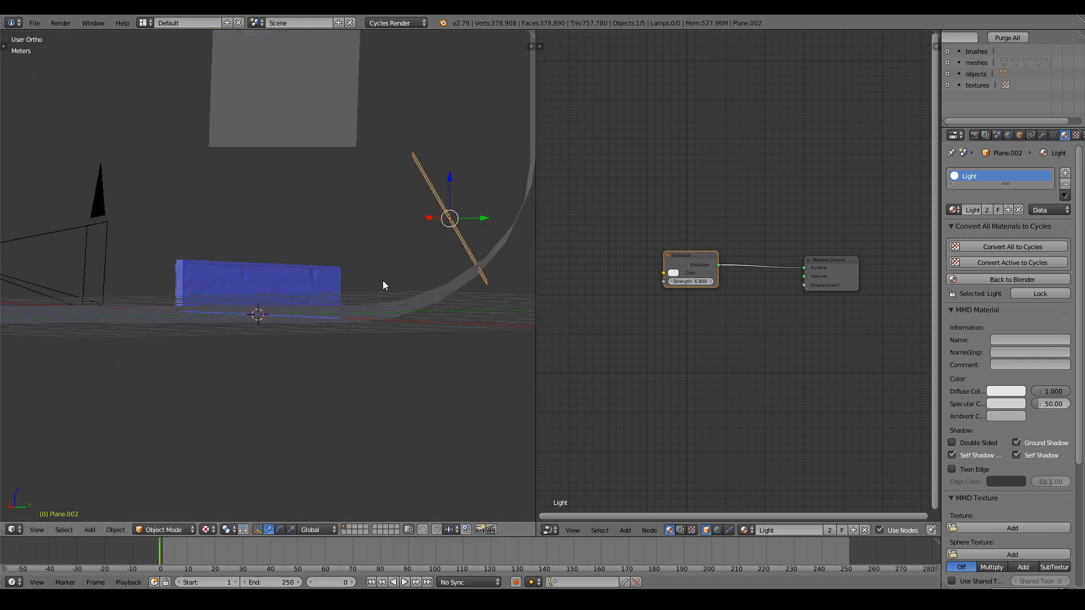
key("r")
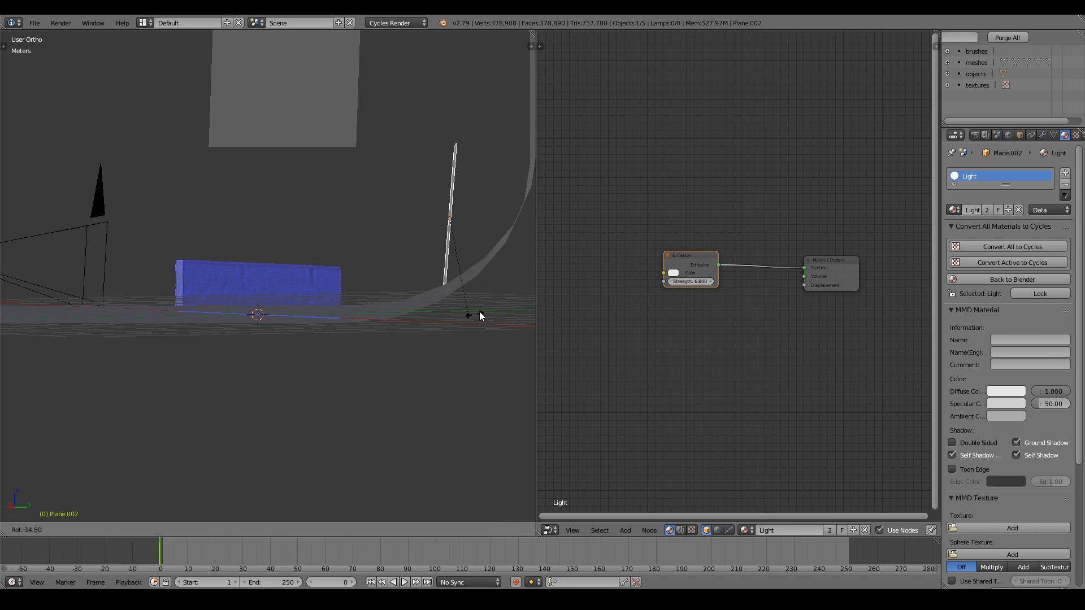
left_click(494, 322)
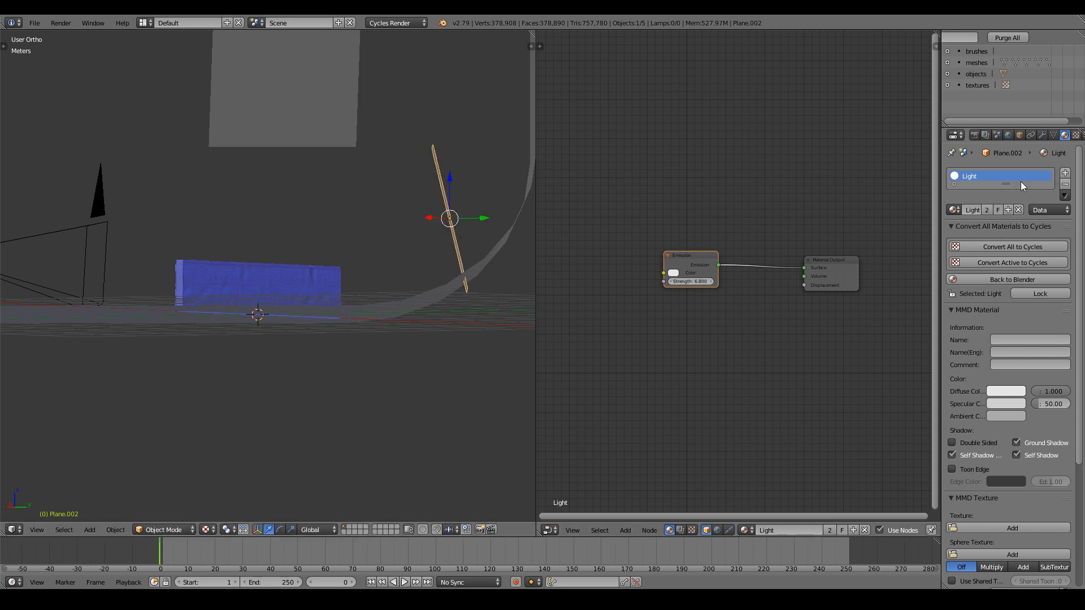
Set Plane.002's Maximum Draw Type to Bounds in the Object properties.
left_click(995, 136)
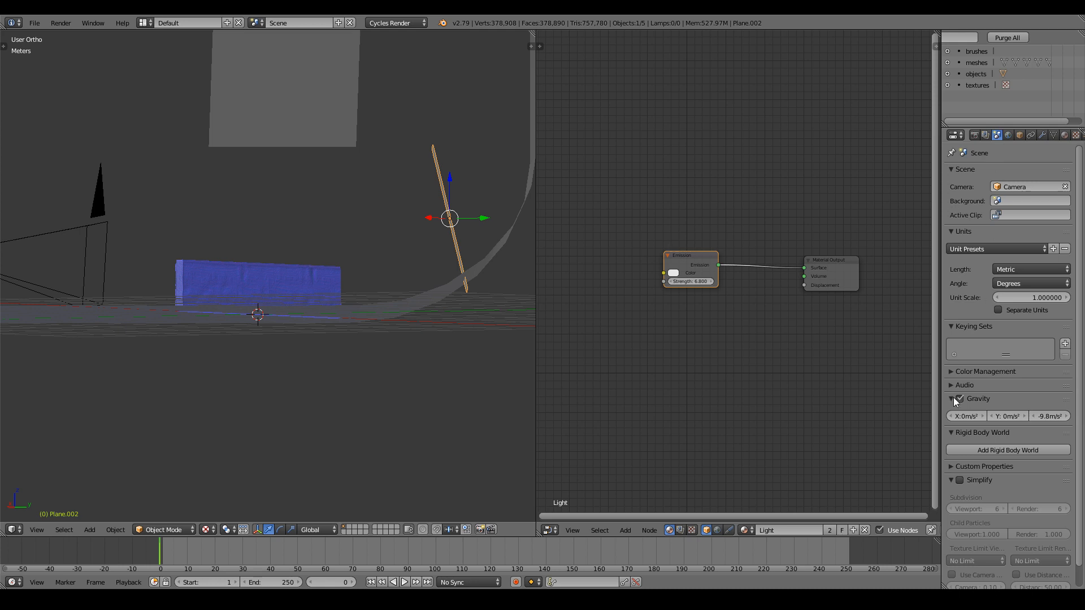
scroll(954, 401, "down", 1)
left_click(1009, 135)
left_click(1019, 135)
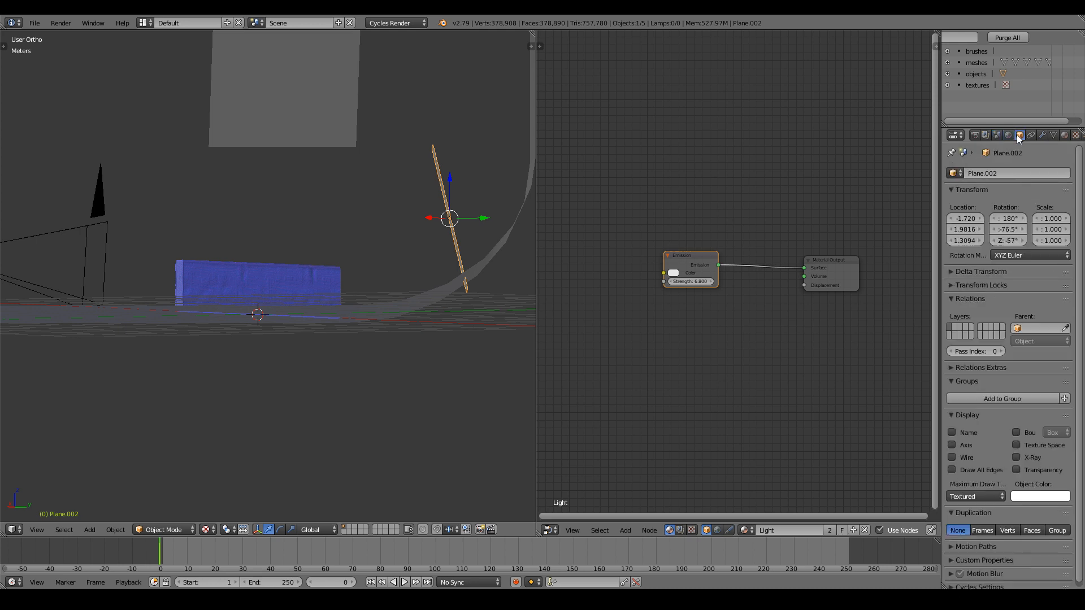
left_click(962, 492)
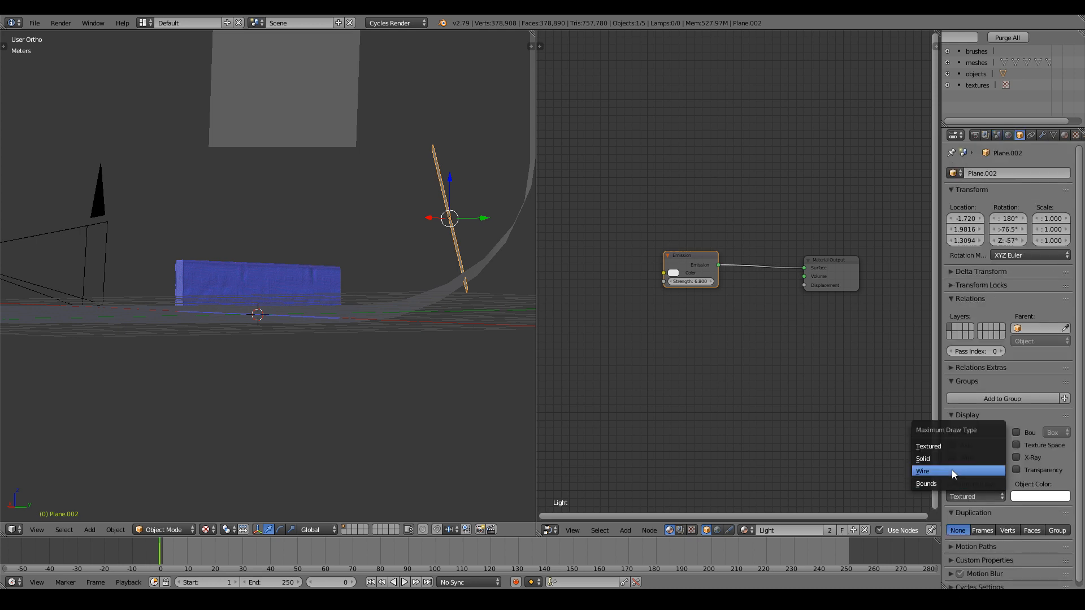
left_click(938, 481)
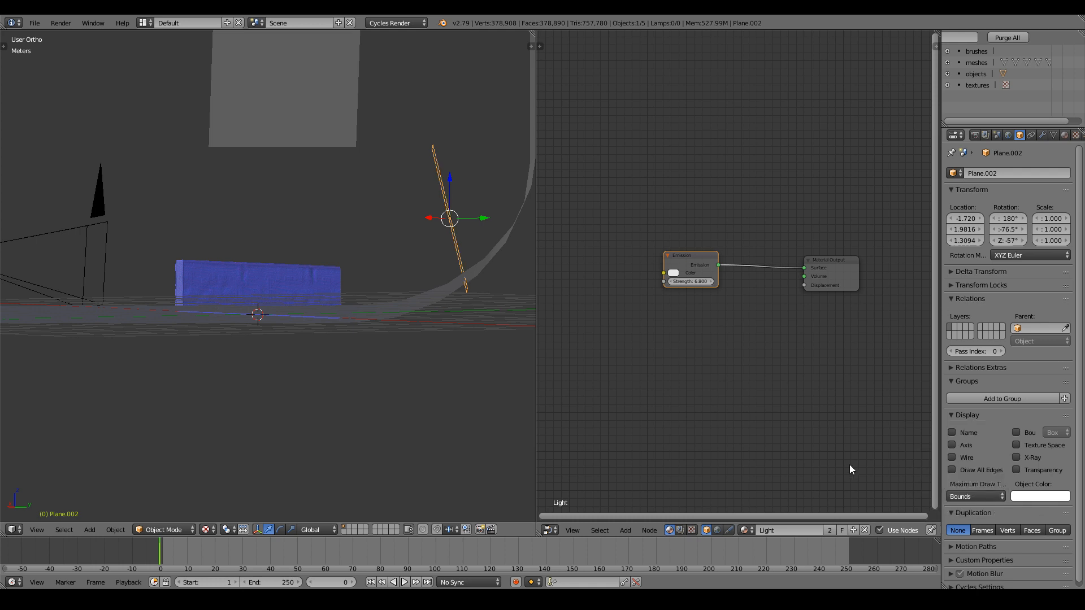
View the scene through the camera, fitted to the viewport.
middle_click_drag(290, 276, 324, 281)
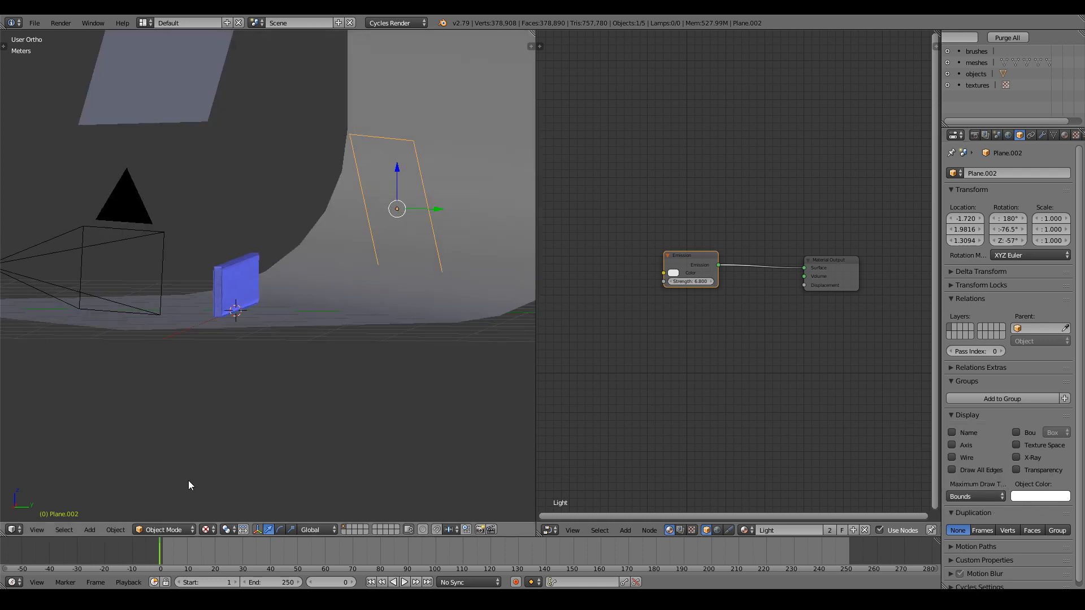
key("KP_0")
key("Home")
scroll(204, 511, "down", 3)
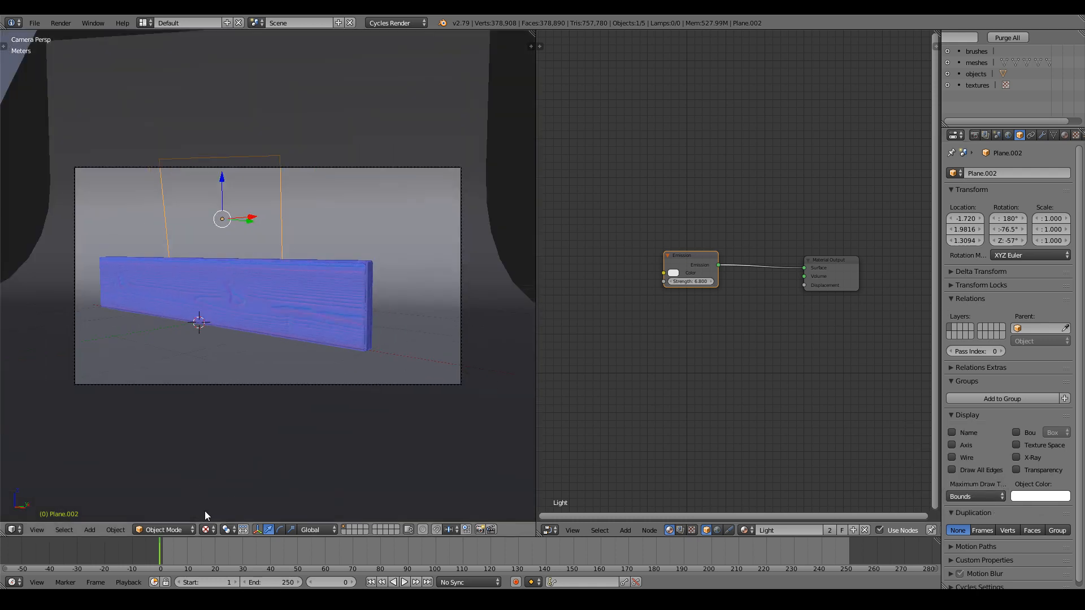
Switch the viewport to Rendered shading and browse the Scene, World and Render Layers settings.
left_click(207, 530)
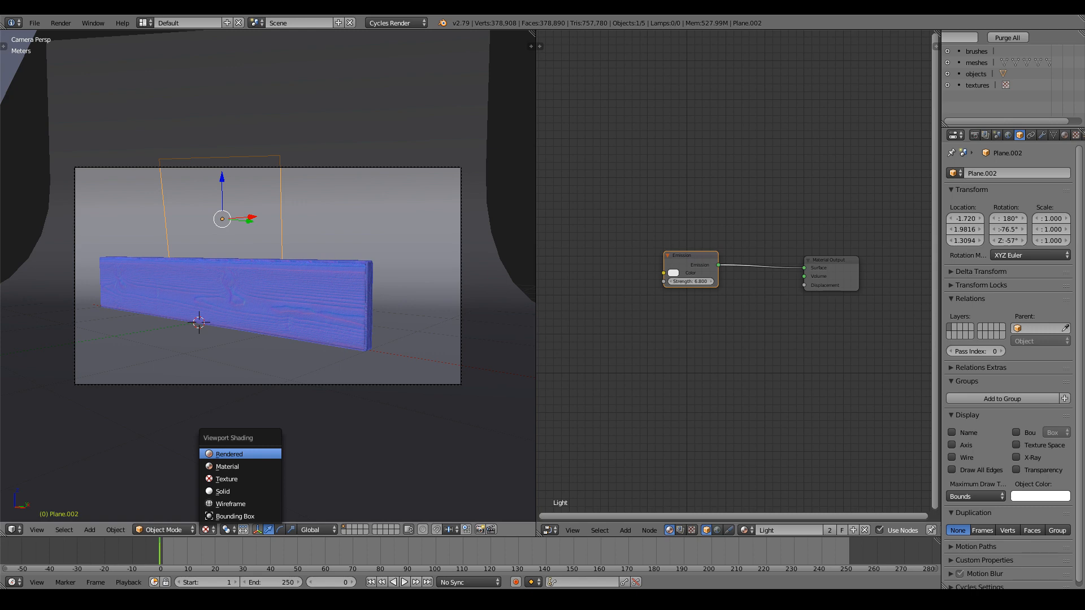
key("Return")
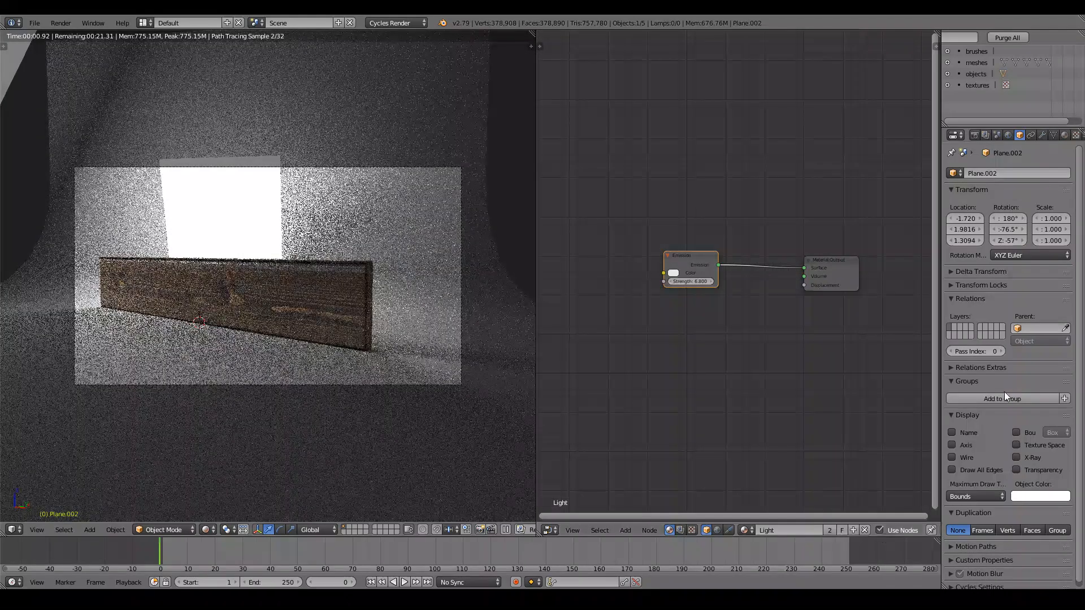
left_click(997, 136)
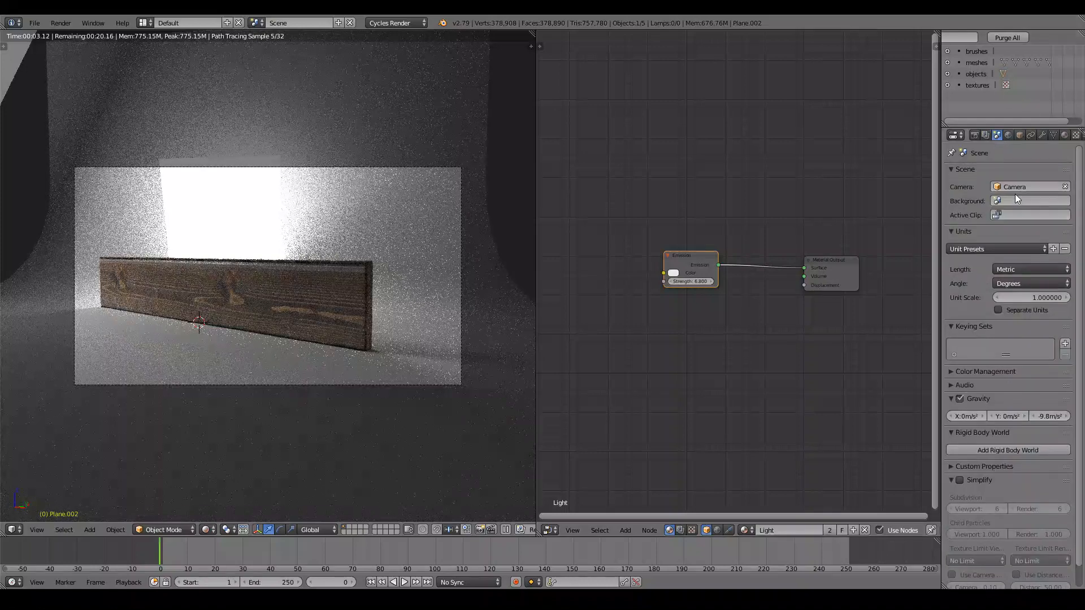
left_click(1007, 136)
left_click(985, 136)
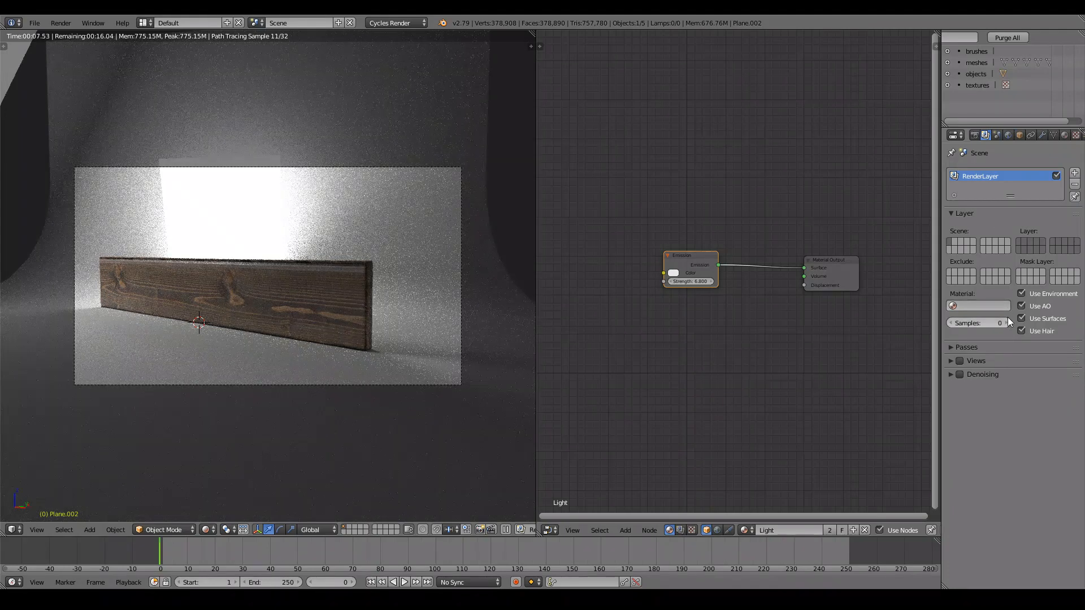
Hide Plane.002 from the render via the All Scenes outliner, comparing lighting with it shown.
right_click(222, 209)
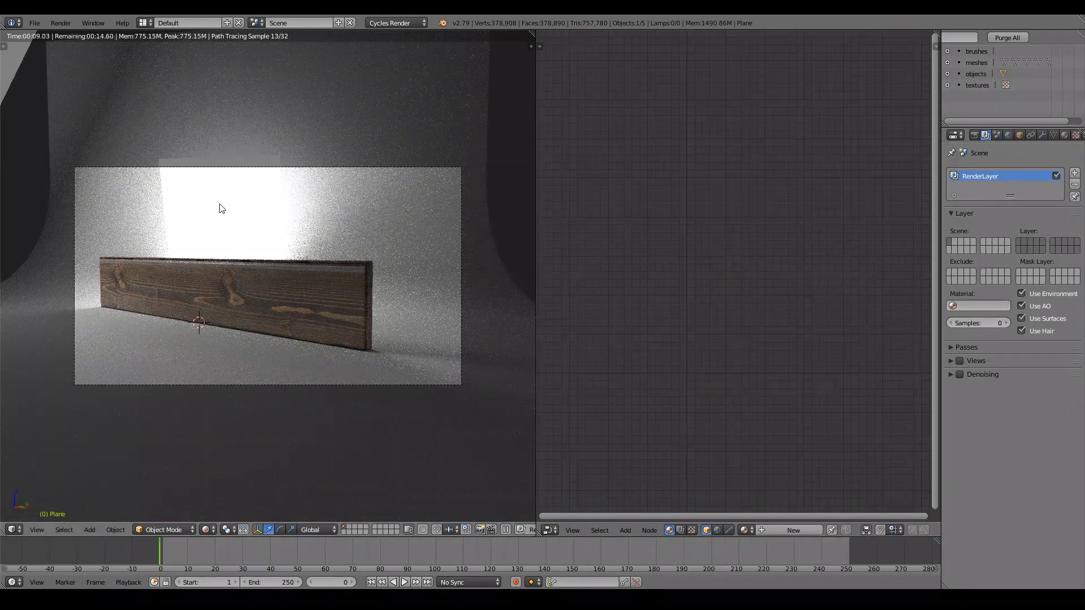
scroll(979, 42, "up", 5)
left_click(979, 40)
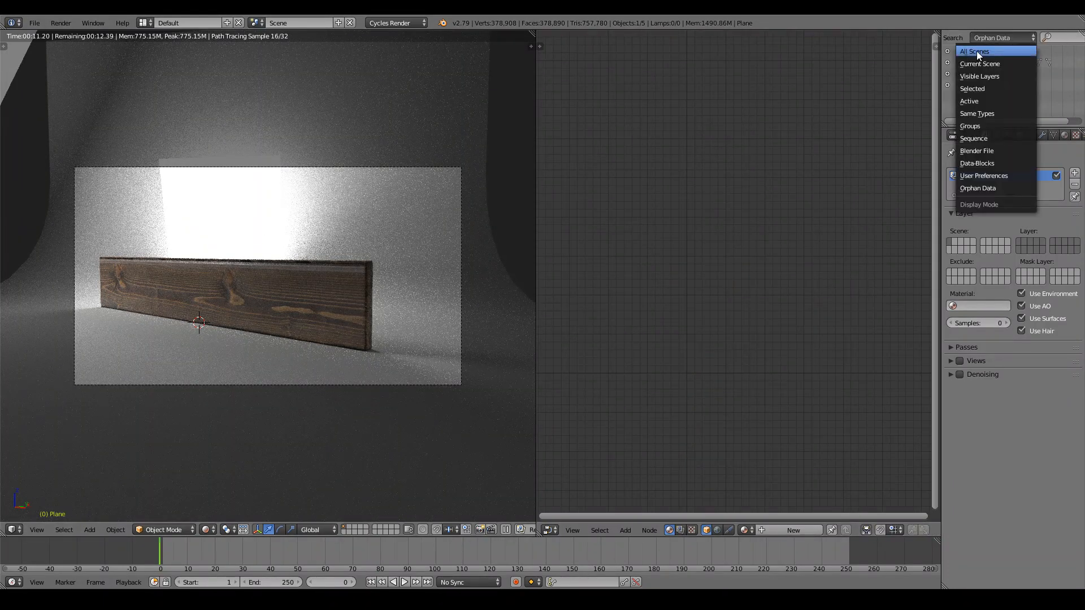
left_click(975, 52)
left_click(948, 73)
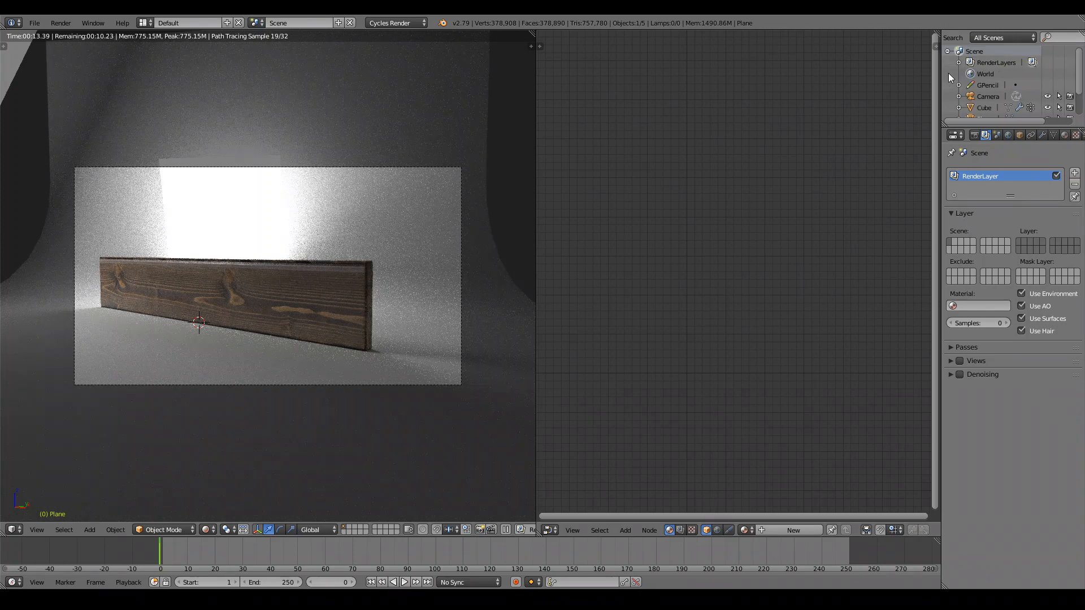
scroll(1010, 95, "down", 2)
left_click(1070, 111)
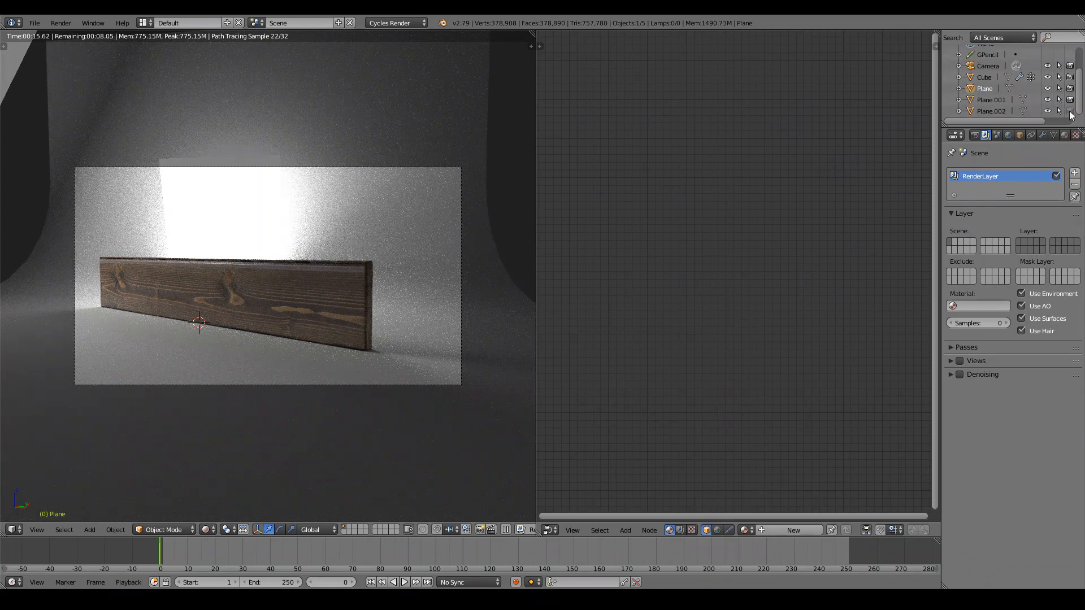
left_click(1047, 112)
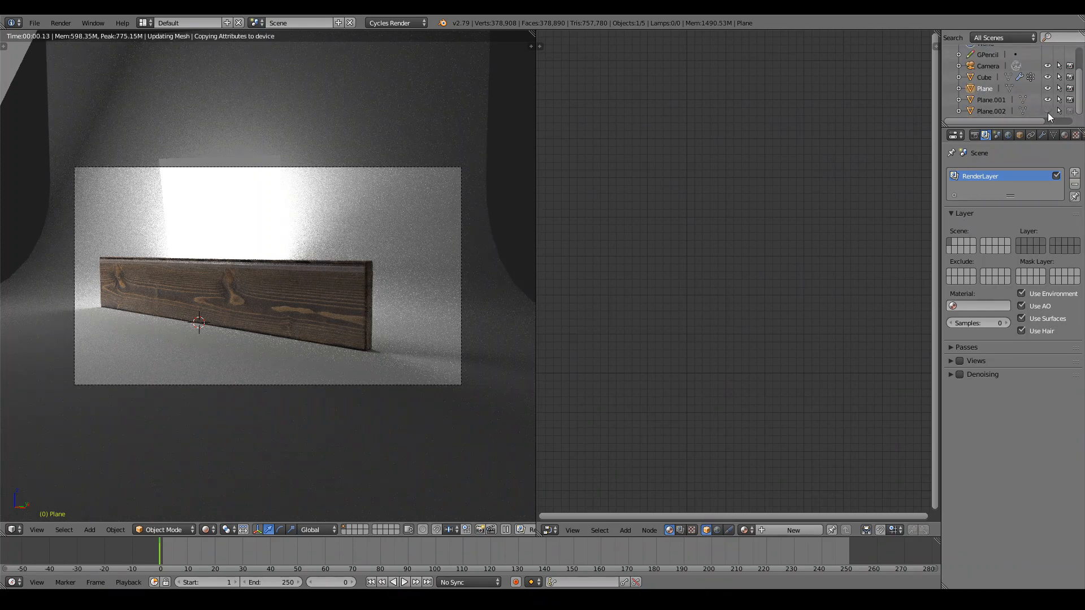
left_click(1047, 113)
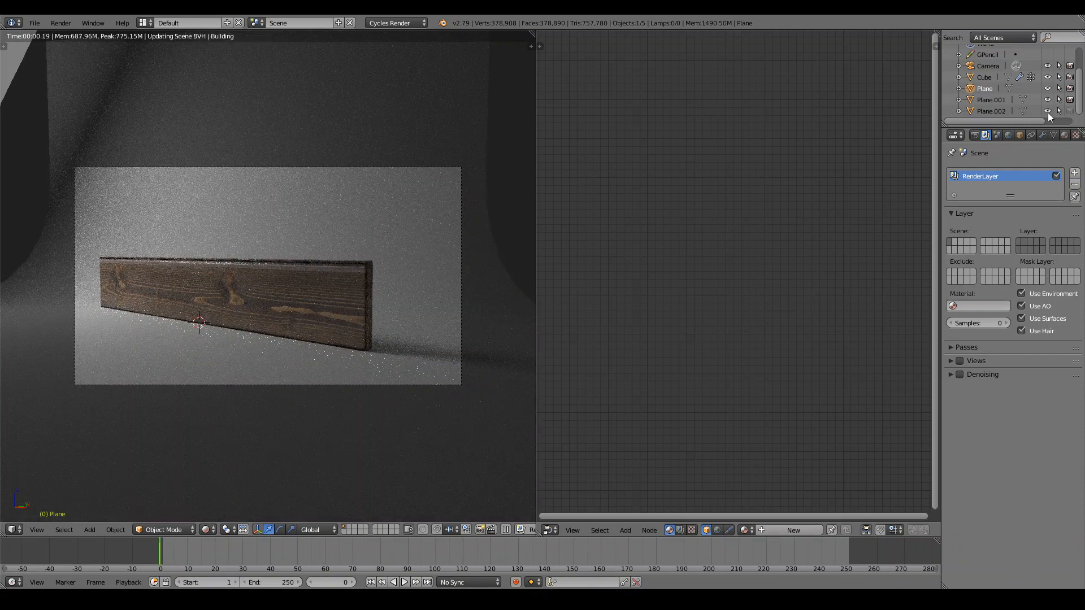
left_click(1047, 113)
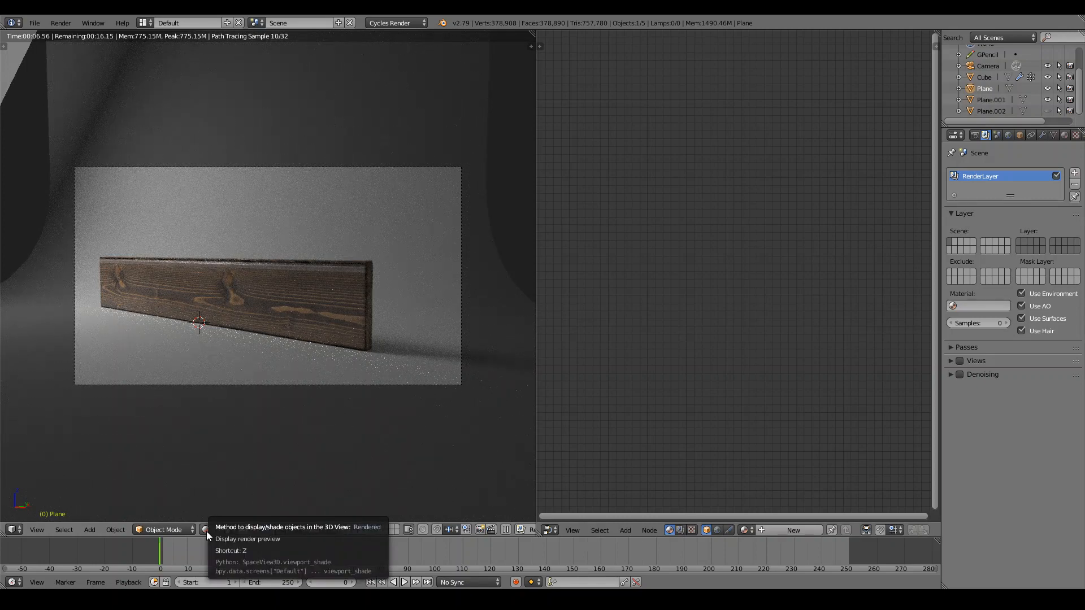
scroll(220, 358, "up", 2)
scroll(221, 357, "down", 1)
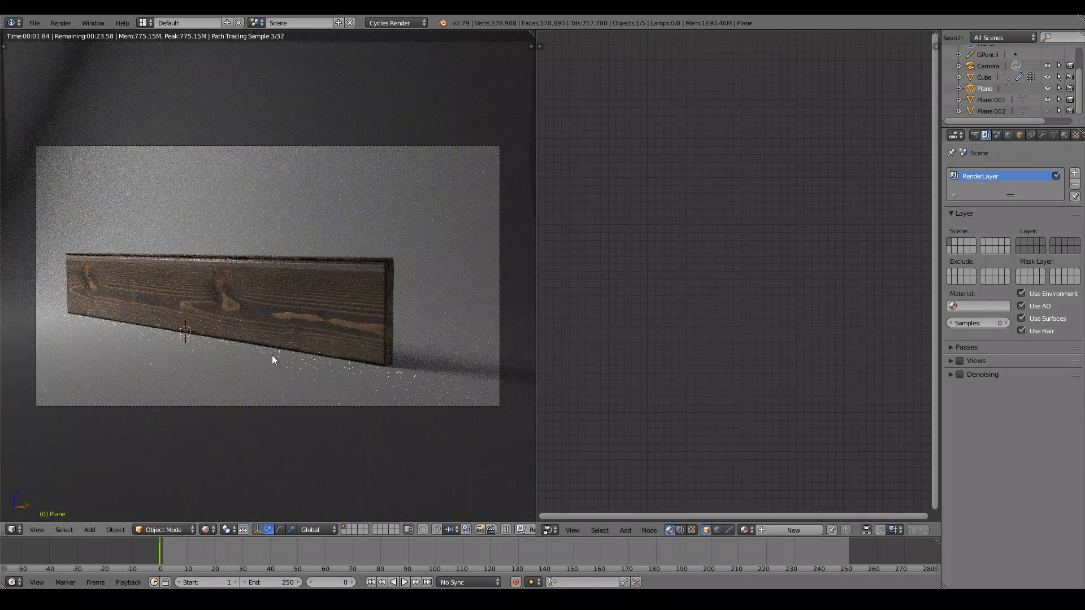
Switch the viewport to Solid shading and orbit down onto the curved backdrop.
left_click(214, 528)
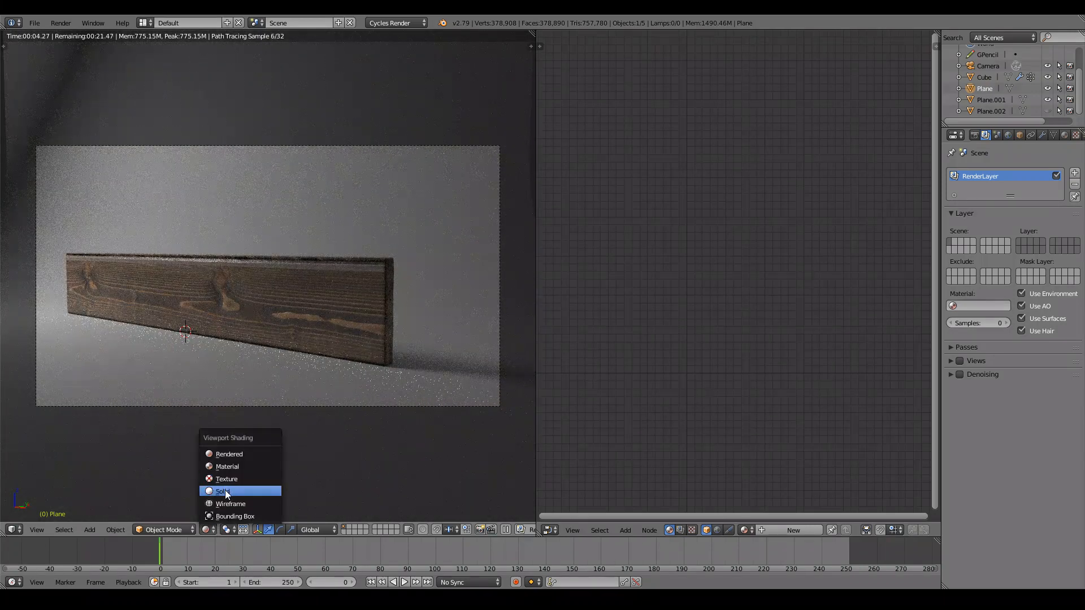
left_click(228, 491)
scroll(367, 309, "down", 3)
middle_click_drag(367, 308, 386, 332)
scroll(385, 334, "down", 10)
scroll(320, 203, "up", 3)
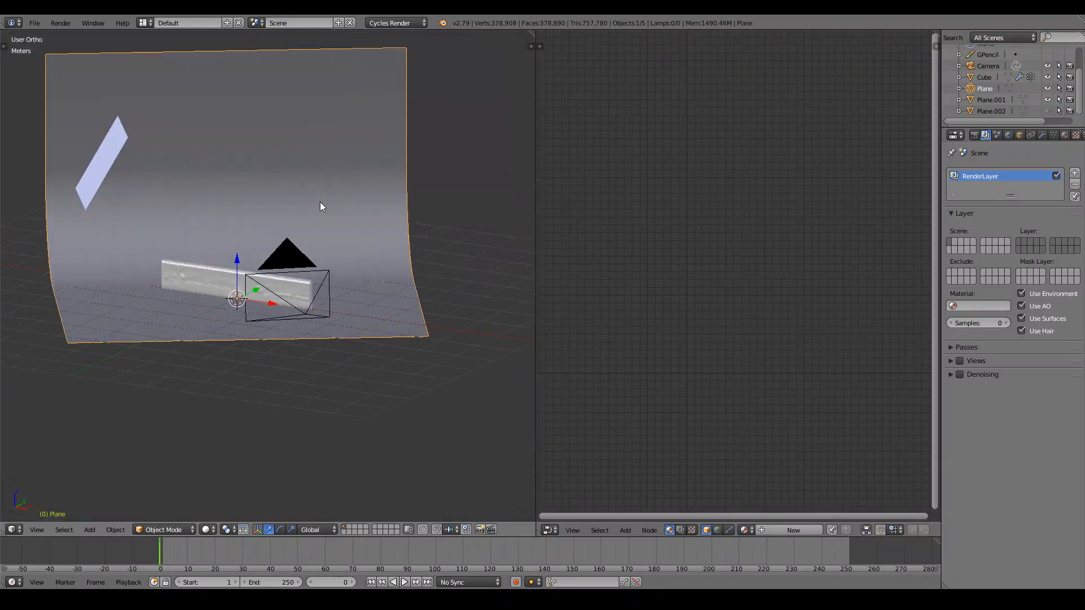
middle_click_drag(320, 203, 280, 248)
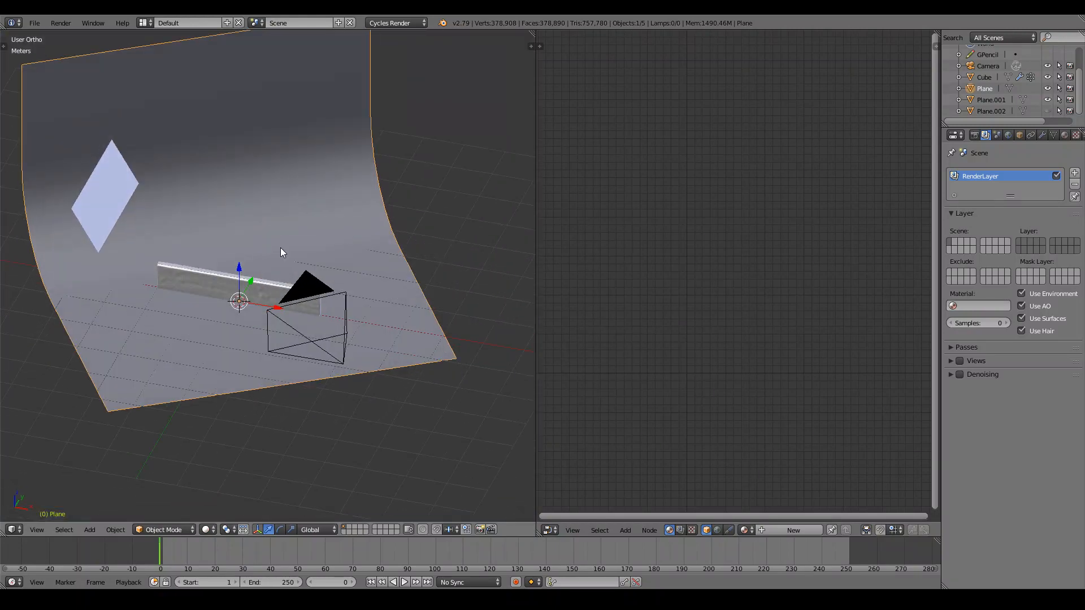
Select the wooden plank and turn off its Multires modifier in the viewport.
right_click(208, 281)
scroll(208, 281, "up", 10)
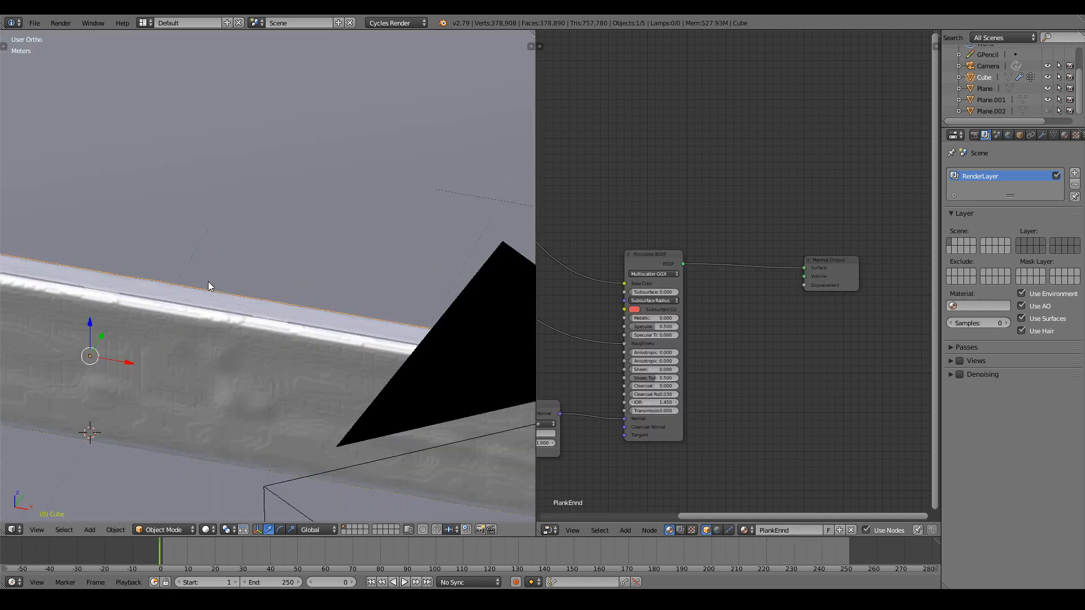
scroll(208, 281, "down", 6)
left_click(1041, 135)
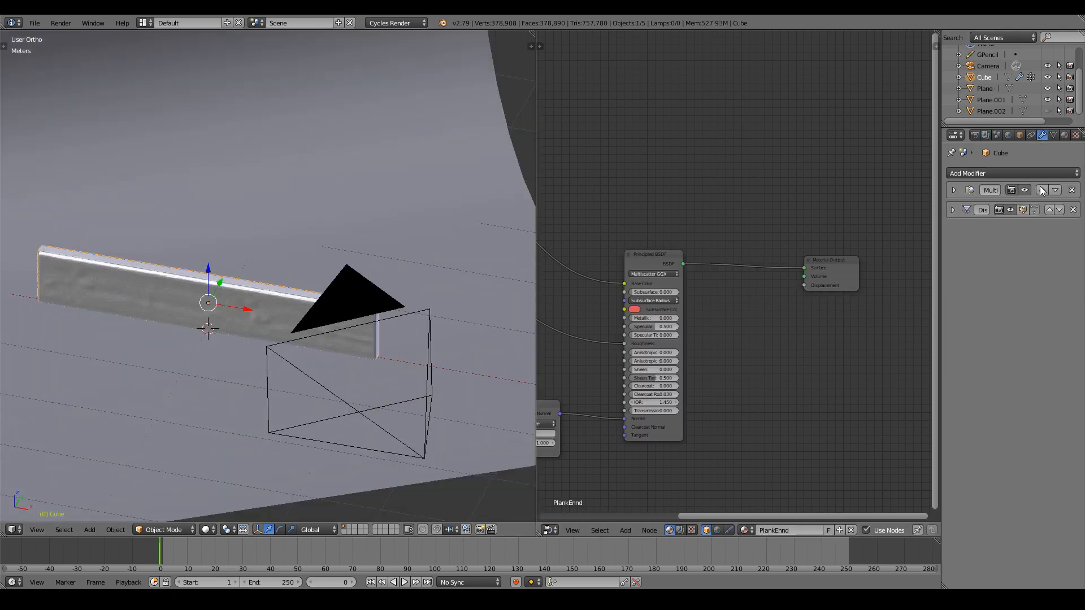
left_click(1024, 190)
Move the plank to layer 2.
scroll(279, 196, "down", 3)
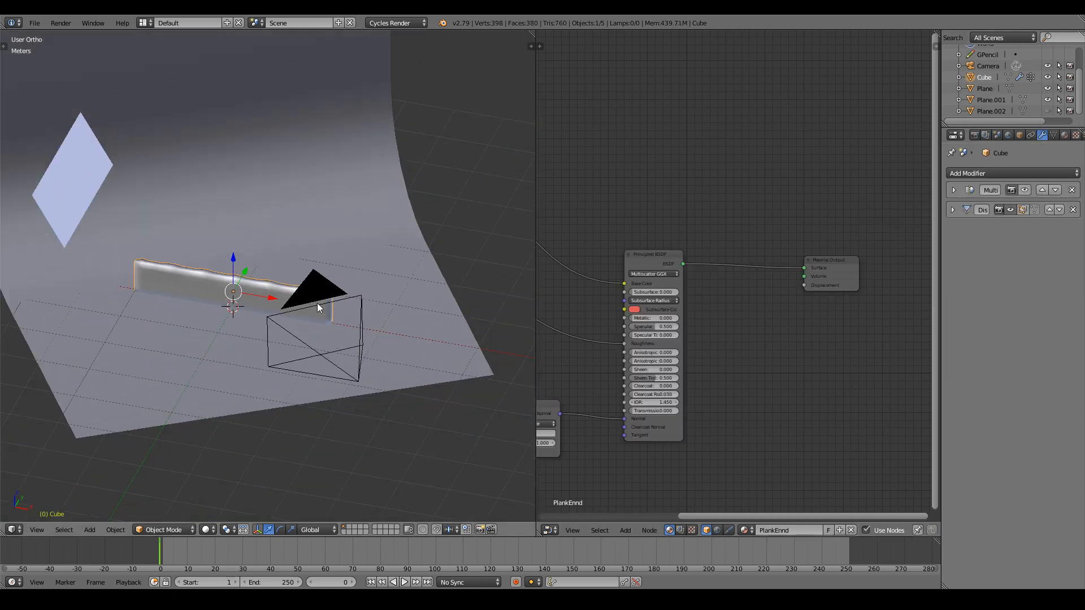
middle_click_drag(317, 303, 310, 279)
scroll(337, 279, "up", 3)
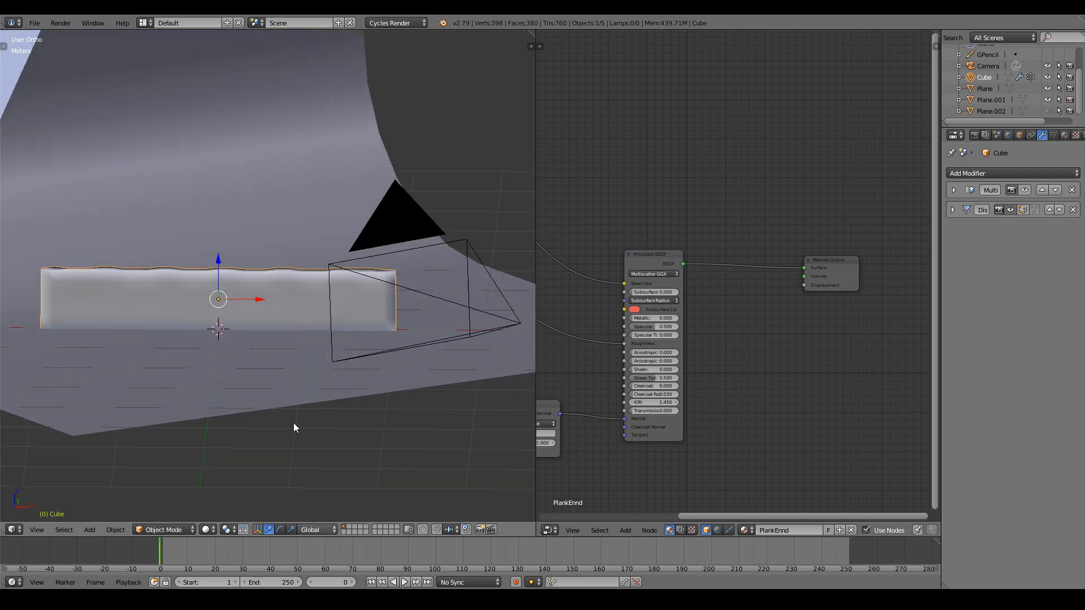
key("m")
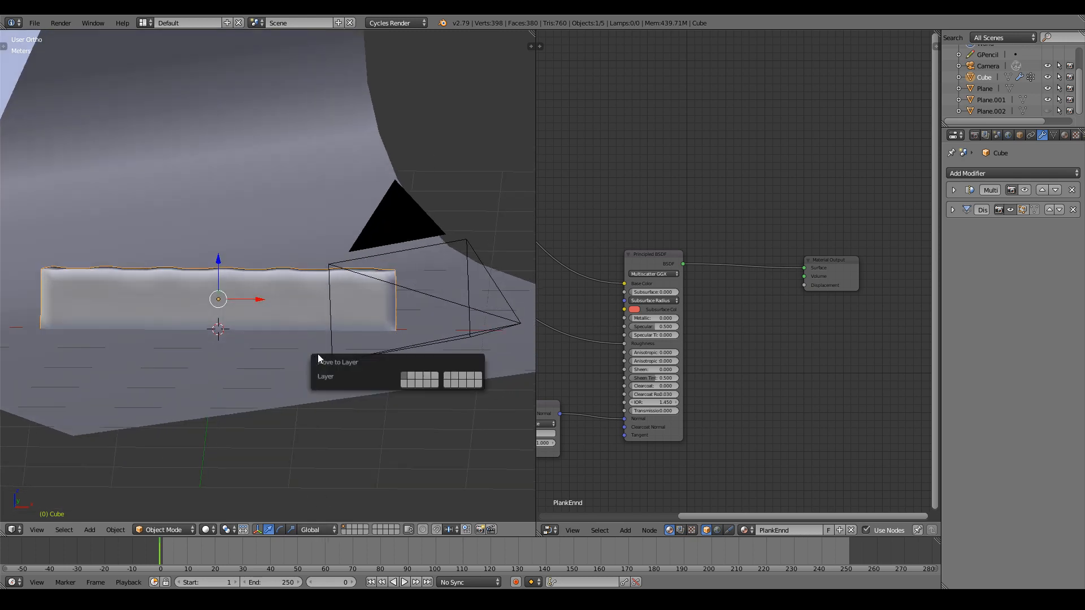
left_click(411, 375)
Show only layer 2 and add an Array modifier to the plank.
left_click(352, 528)
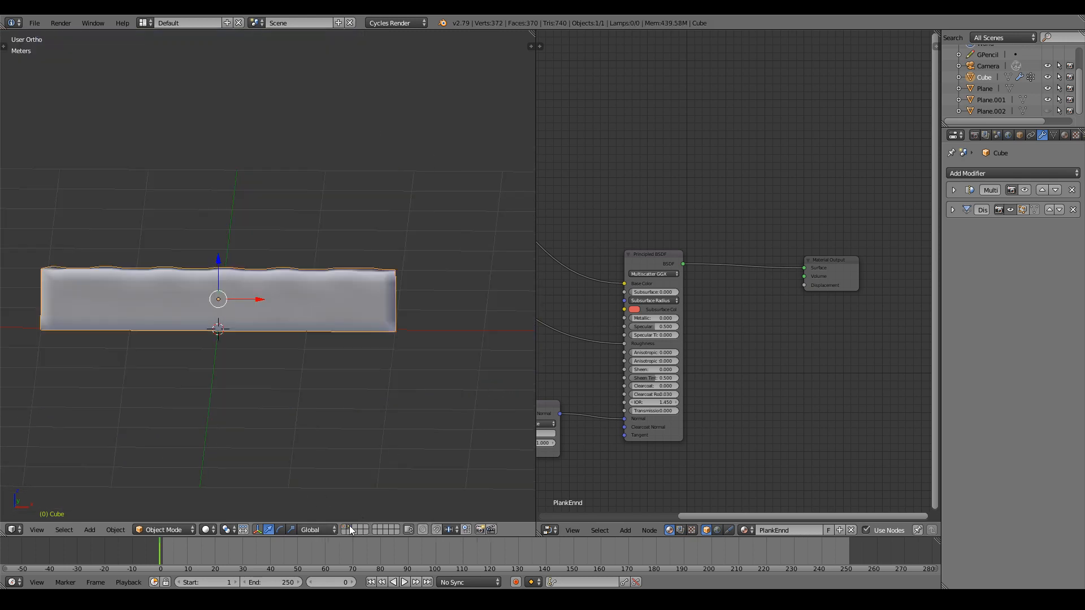
middle_click_drag(314, 290, 252, 283)
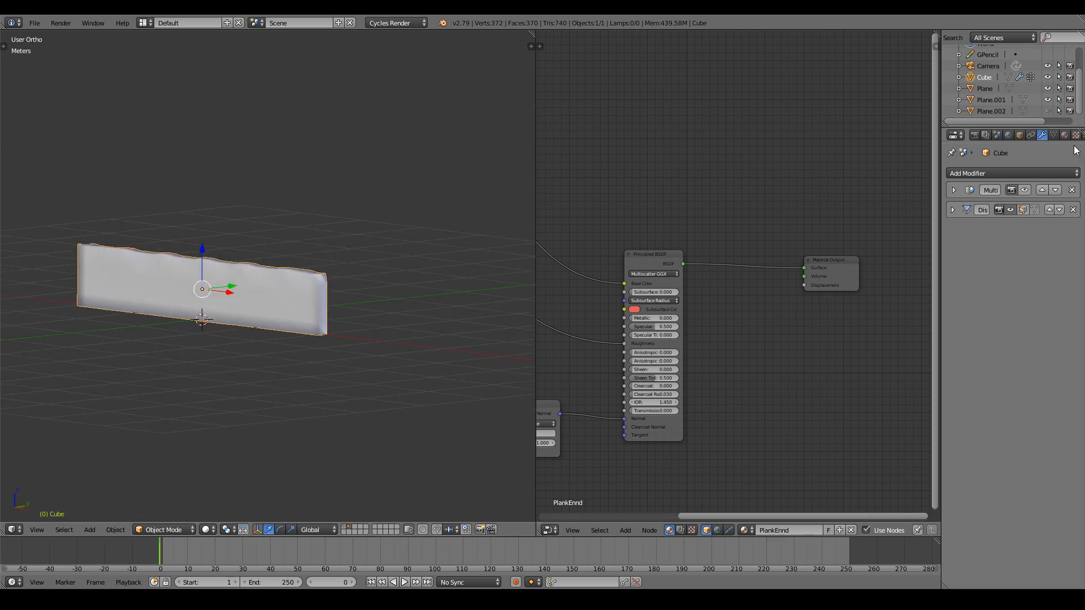
left_click(971, 173)
left_click(864, 195)
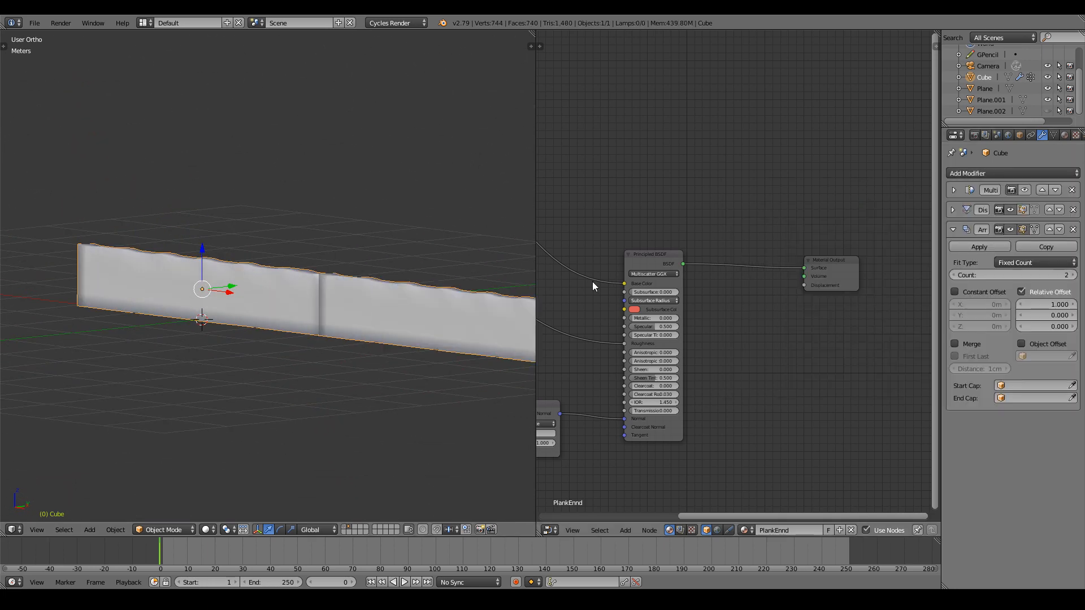
Set the array's relative X offset to 0, leaving Y at 0.
scroll(373, 249, "down", 3)
scroll(373, 249, "up", 1)
left_click(1050, 304)
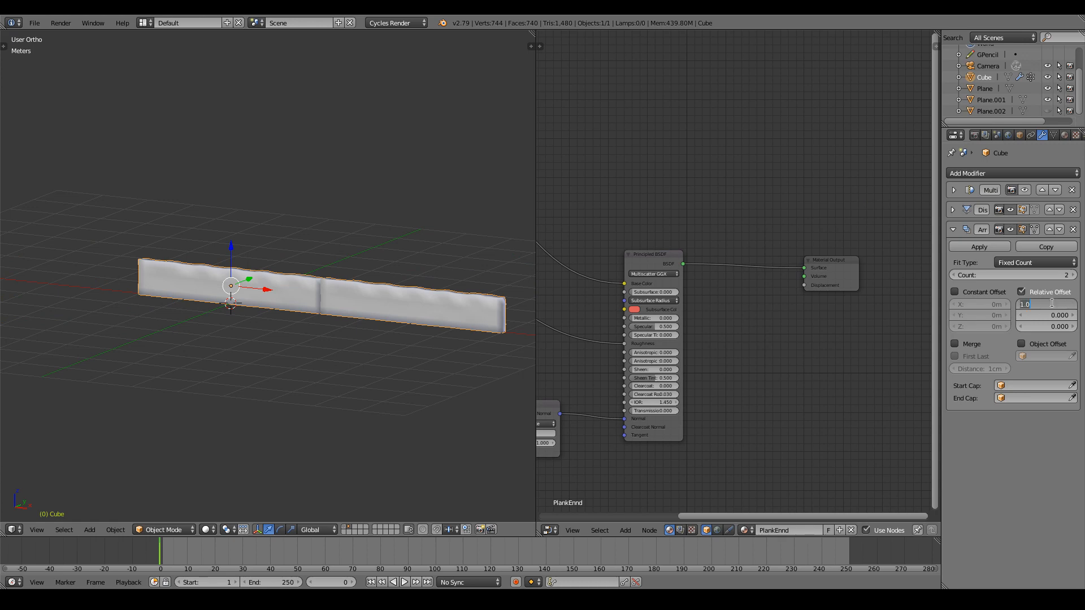
type("0")
key("Return")
left_click(1049, 317)
type("1")
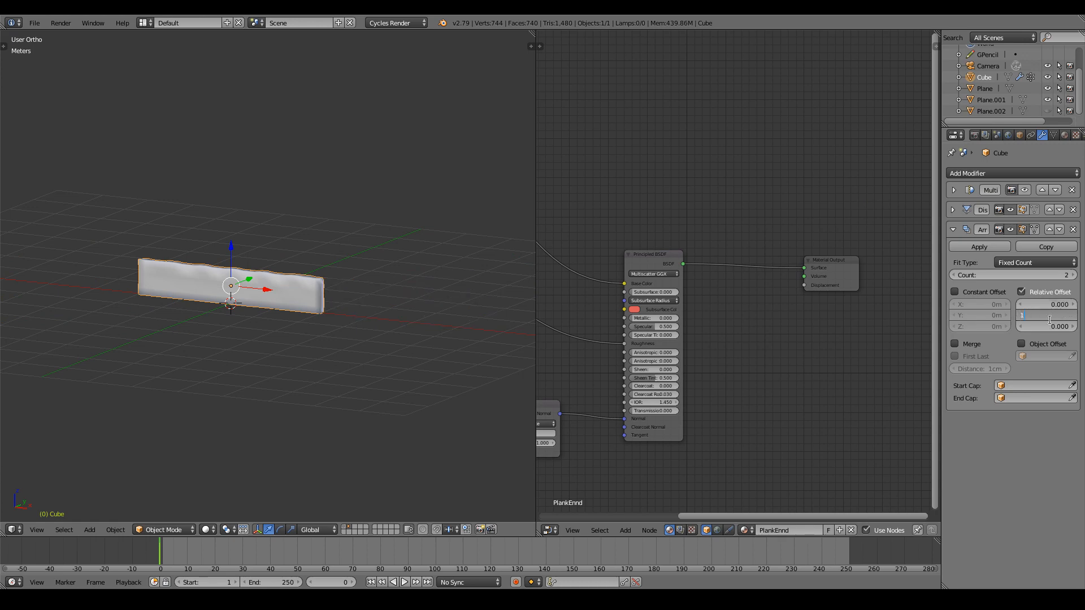
key("Return")
left_click(1050, 316)
type("0")
key("Return")
Set the array's relative Z offset to 1.010 so planks stack with a small gap.
left_click(1049, 327)
type("1")
key("Return")
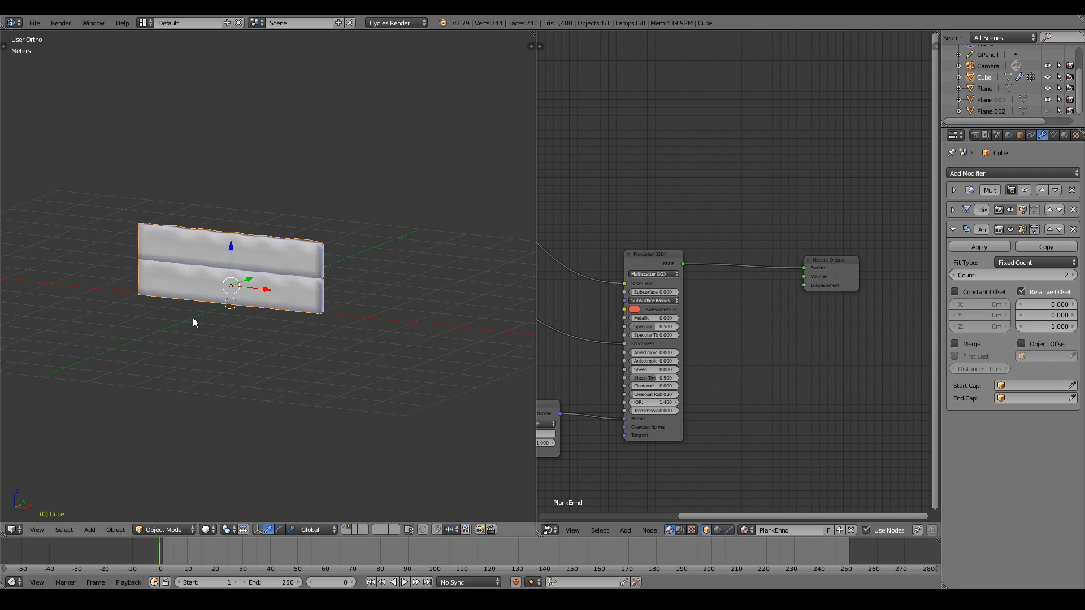
scroll(203, 294, "up", 5)
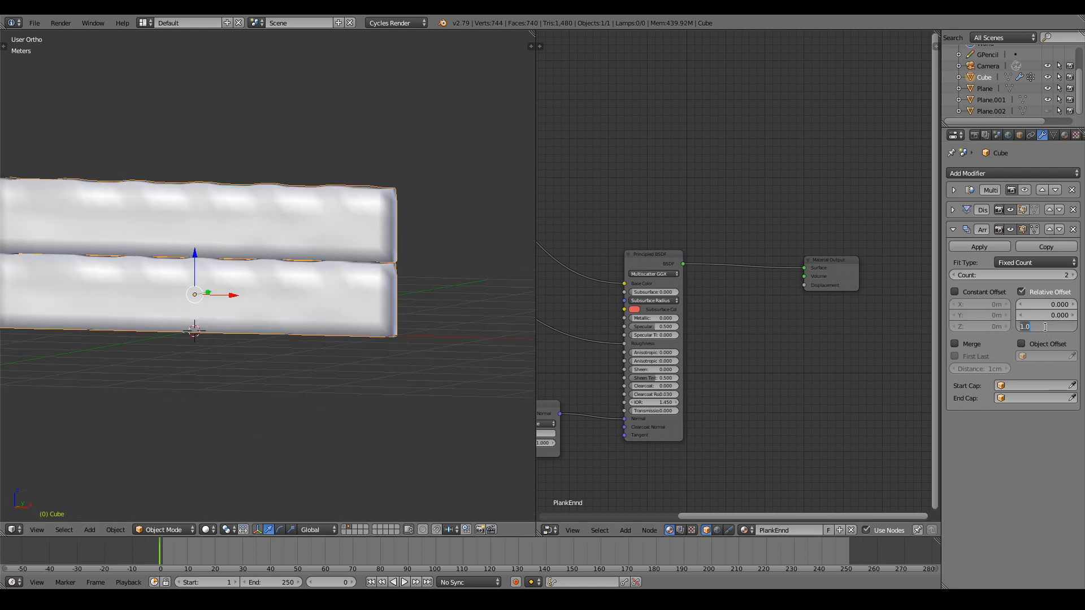
left_click(1045, 327)
key("Return")
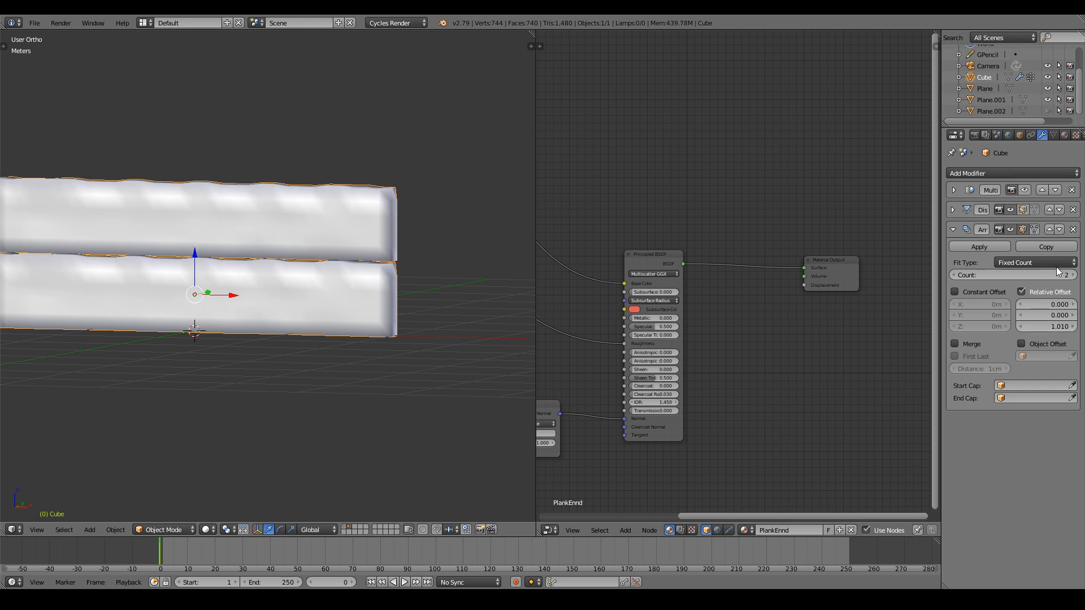
Raise the array count to 7 stacked planks.
left_click(1072, 275)
left_click(1073, 276)
left_click(1072, 275)
left_click(1072, 275)
left_click(1072, 275)
scroll(409, 258, "down", 7)
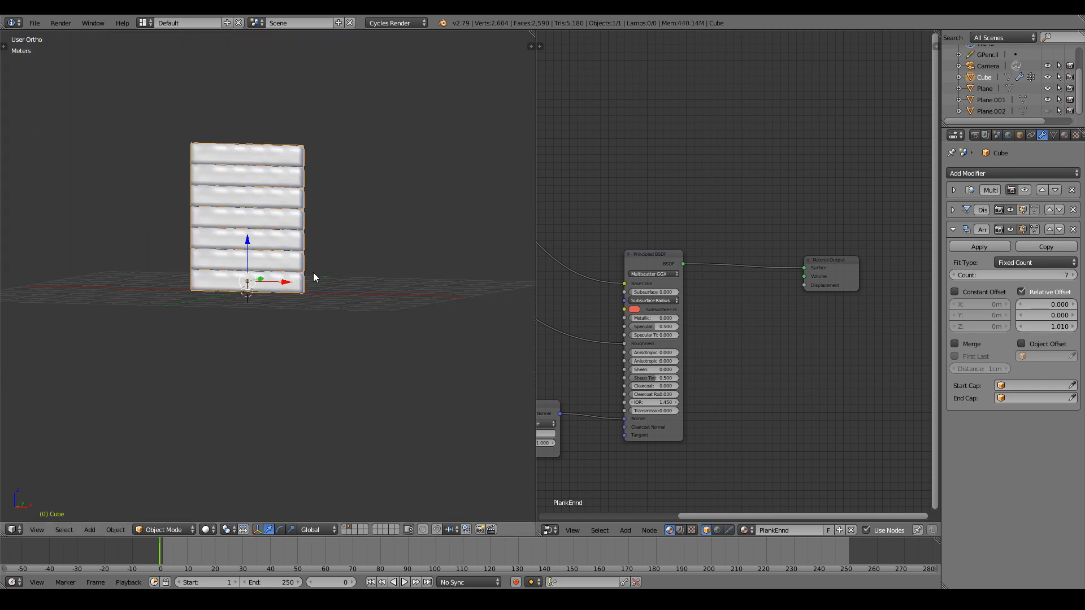
middle_click_drag(313, 272, 346, 276)
middle_click_drag(470, 309, 446, 317)
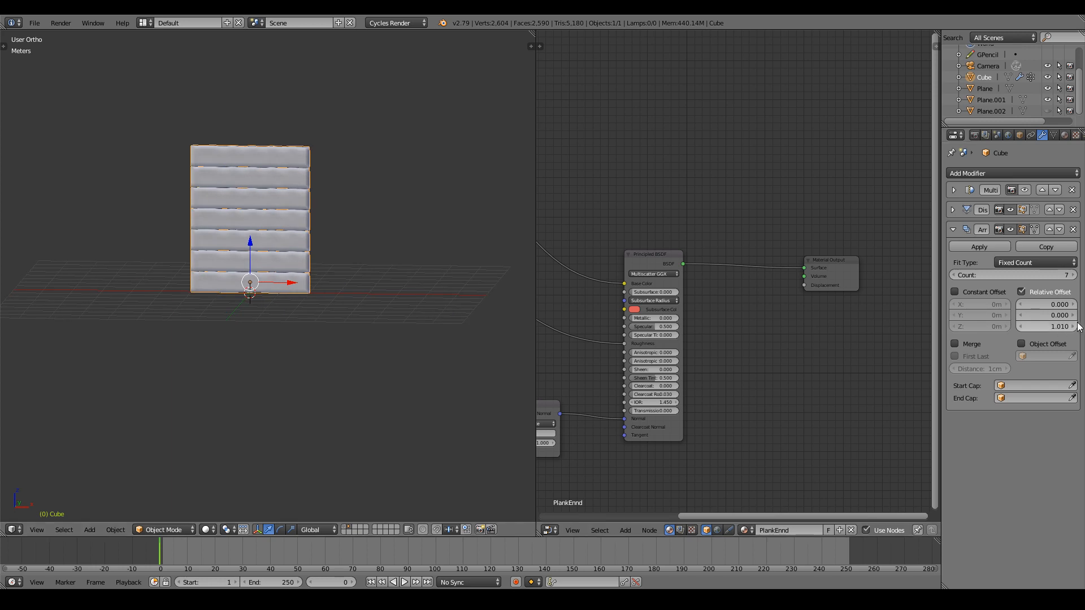
Try an X offset of 1.01, then reset it to 0 to keep the stack vertical.
left_click(1056, 304)
type("1.0")
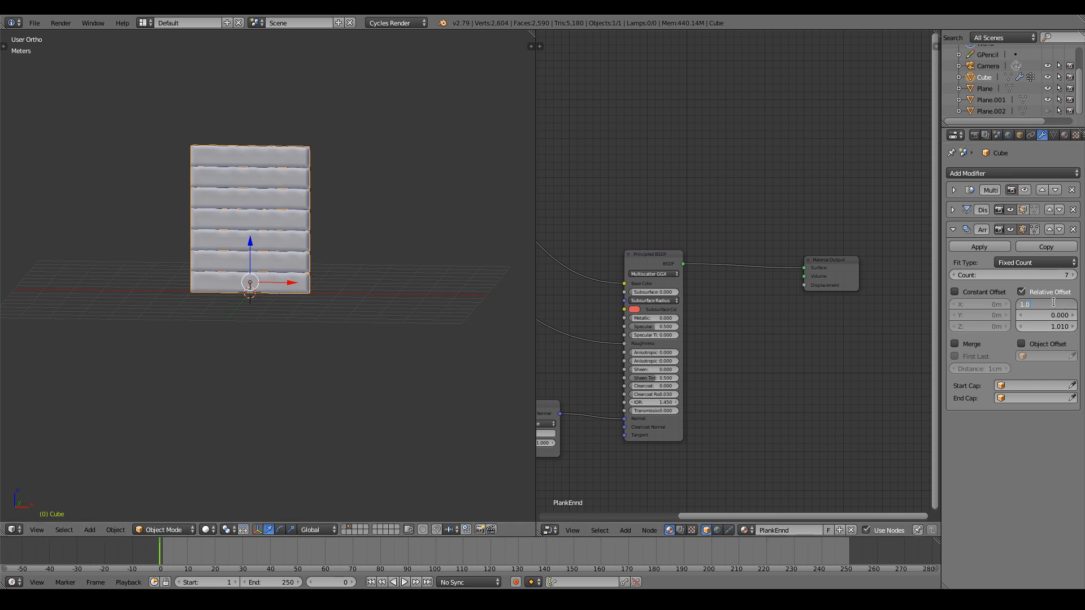
type("1")
key("Return")
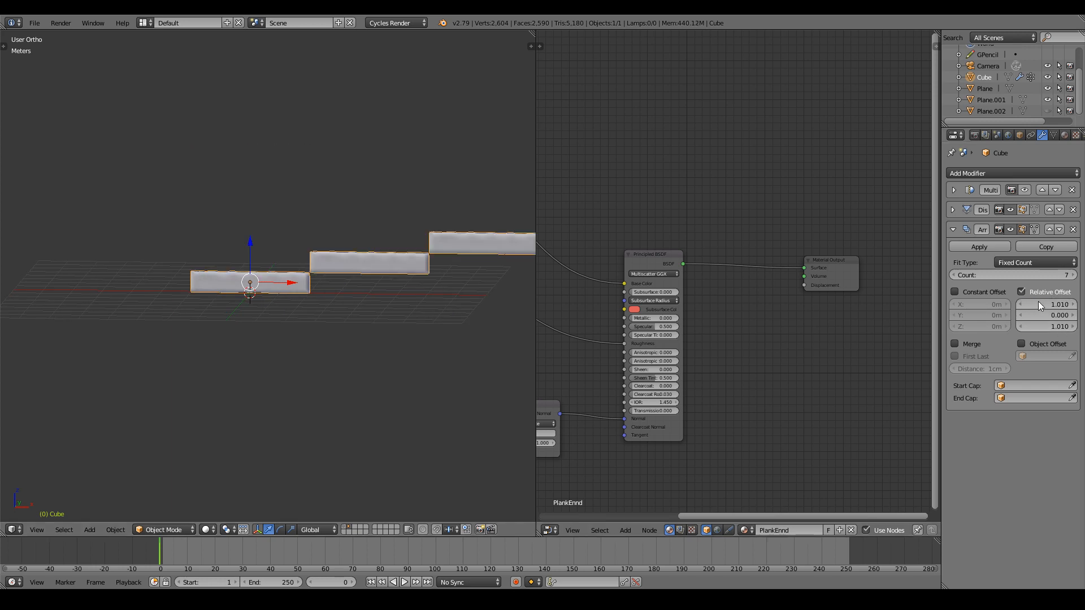
left_click(1033, 304)
type("0")
key("Return")
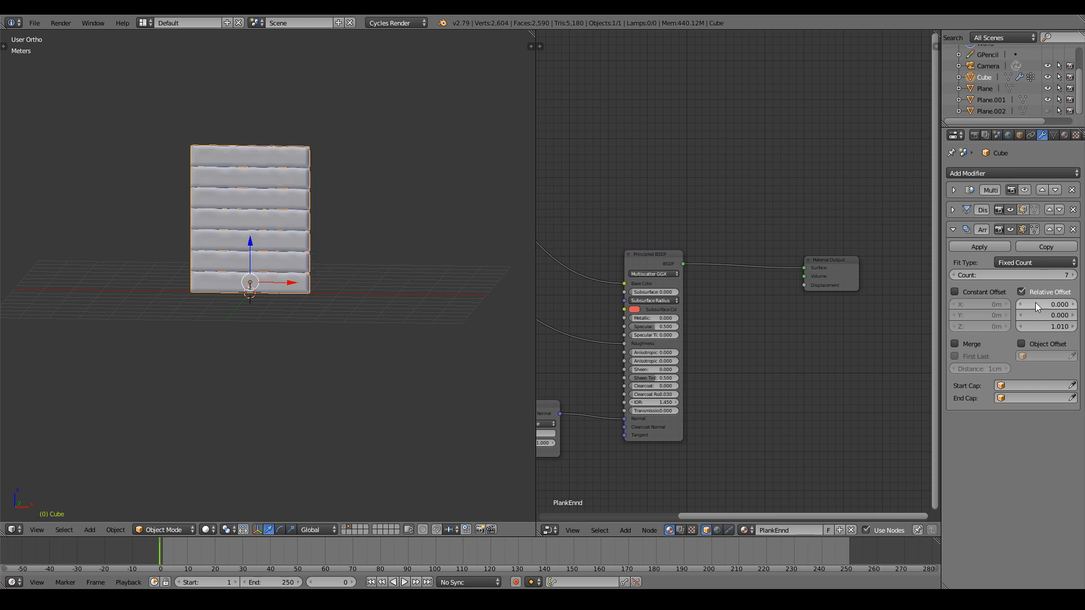
Add a second Array modifier, keeping its relative X offset at 1.000.
left_click(1001, 173)
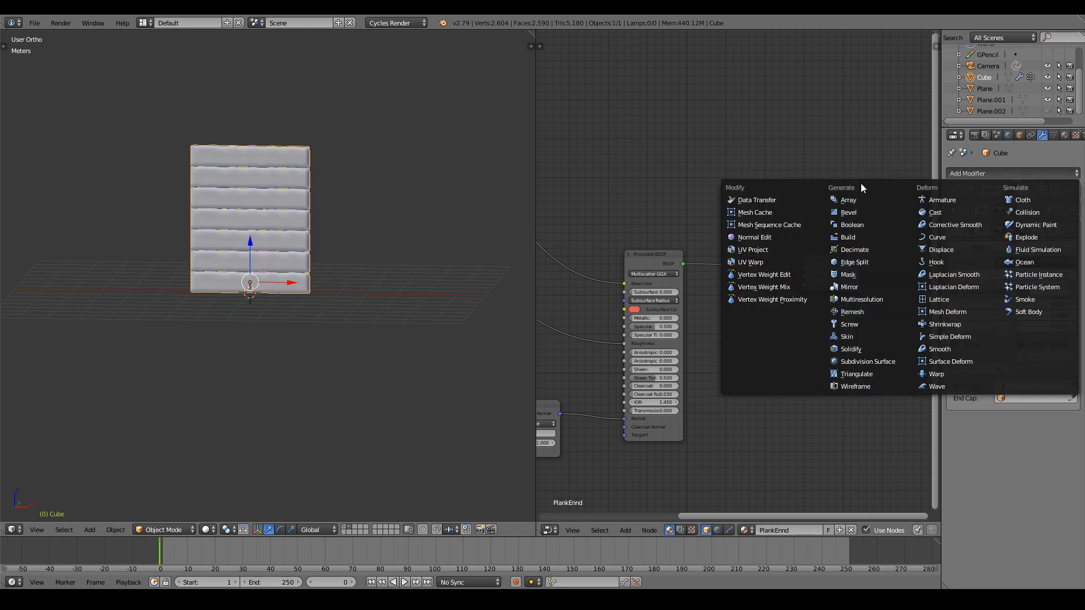
left_click(843, 206)
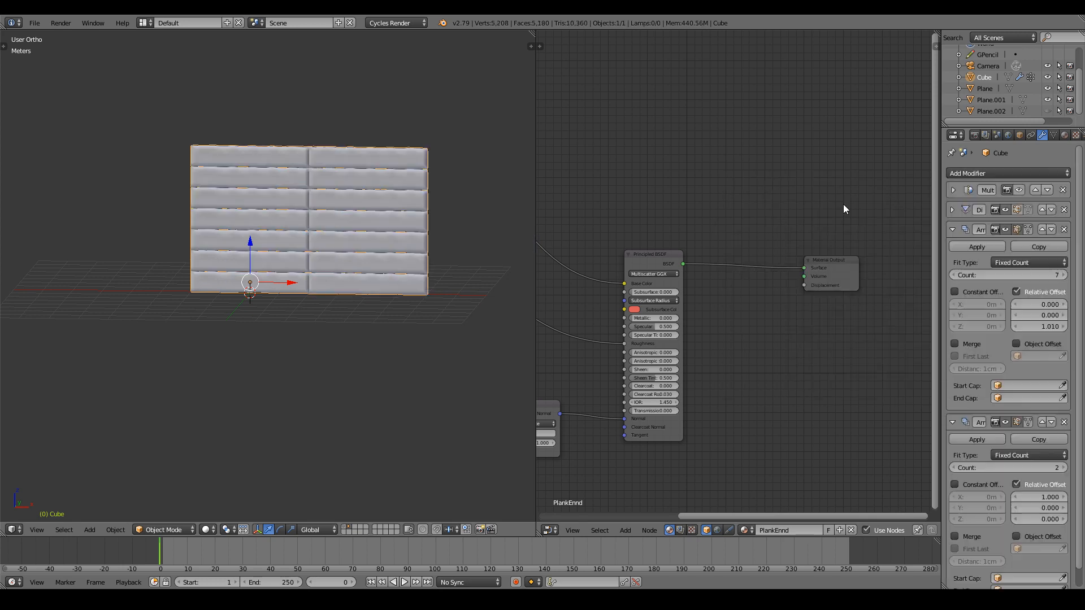
left_click(1064, 497)
left_click(1015, 497)
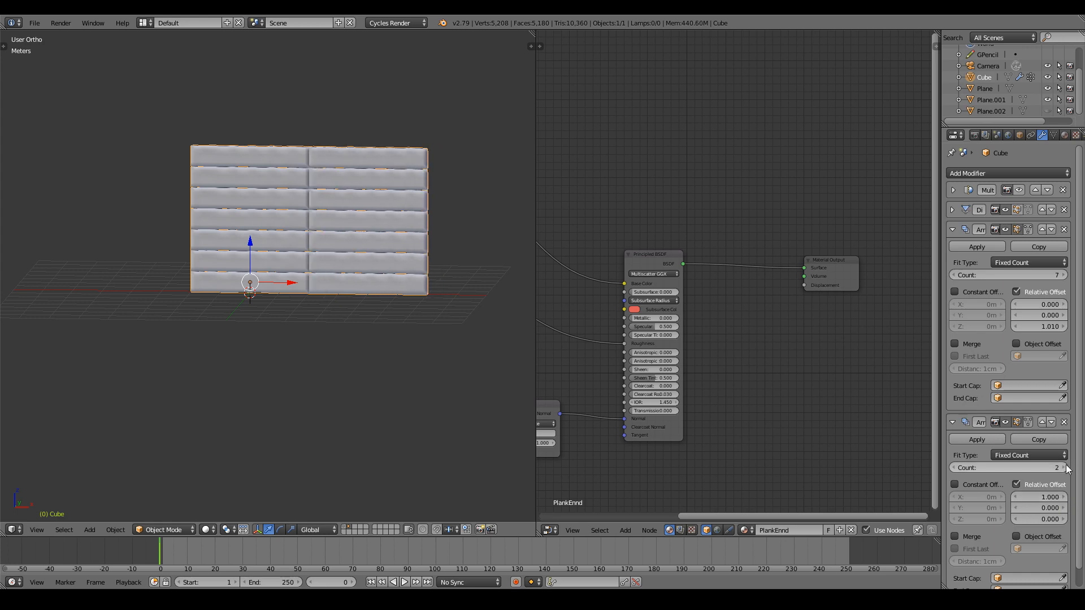
Set the second array's count to 3 columns and orbit to inspect the plank wall.
left_click(1063, 468)
left_click(1064, 467)
scroll(361, 337, "down", 2)
scroll(358, 365, "down", 2)
middle_click_drag(360, 332, 285, 362)
left_click(955, 468)
scroll(66, 359, "up", 4)
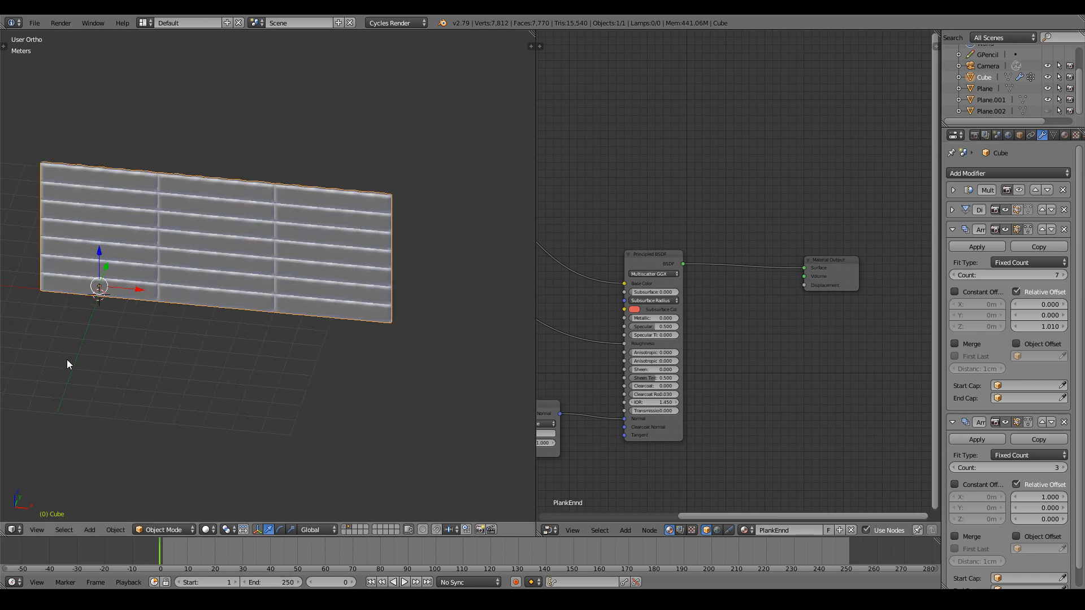
middle_click_drag(67, 359, 199, 313)
scroll(199, 313, "up", 3, "shift")
scroll(199, 314, "up", 2)
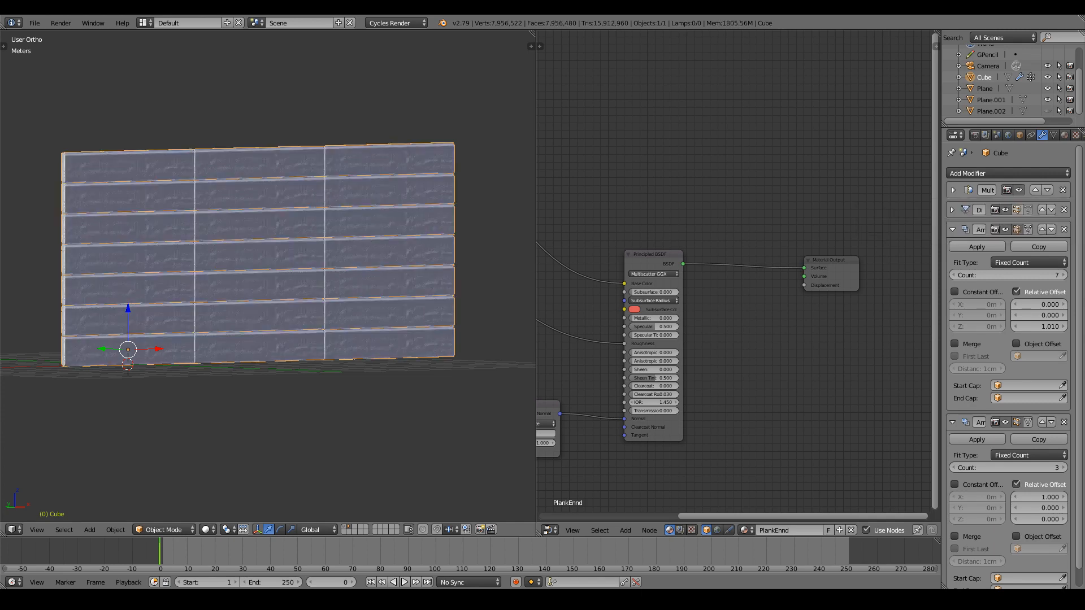
scroll(254, 243, "up", 2)
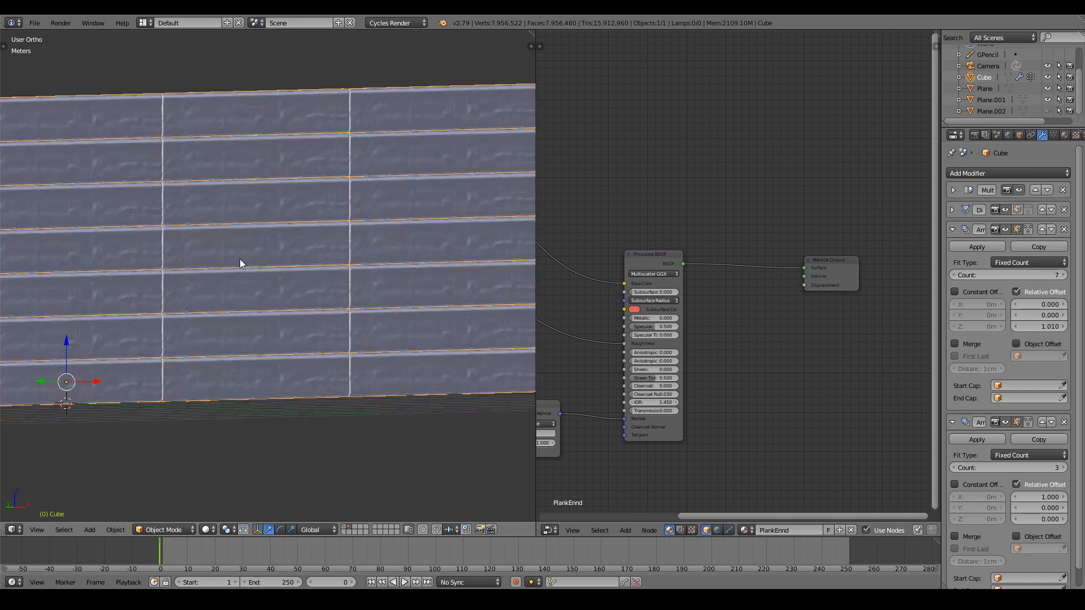
mouse_move(240, 258)
middle_mouse_down()
mouse_move(276, 252)
mouse_move(259, 265)
mouse_move(242, 316)
middle_mouse_up()
left_click(206, 529)
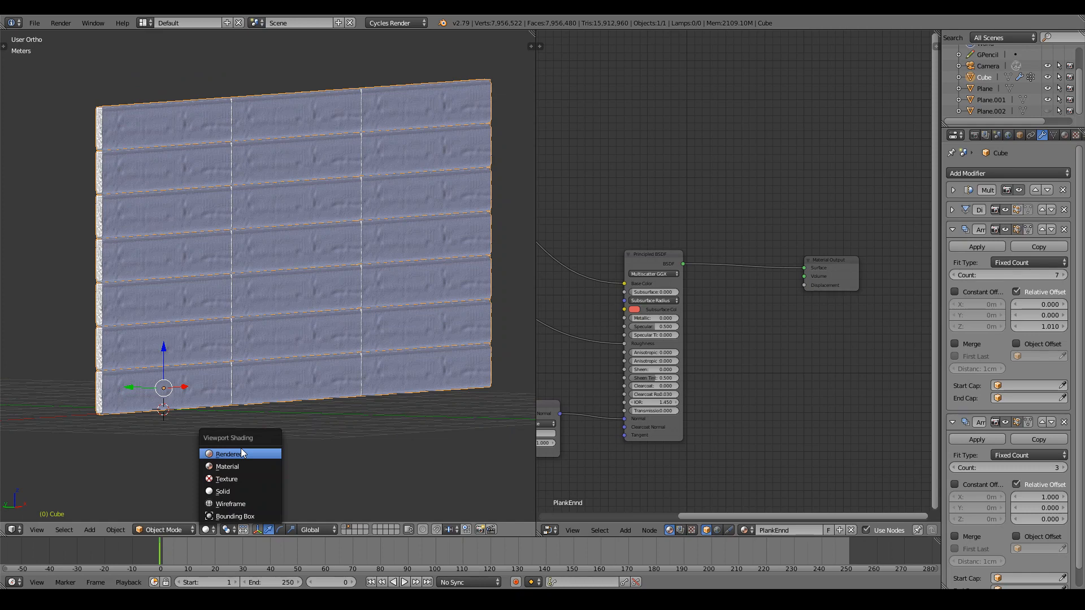